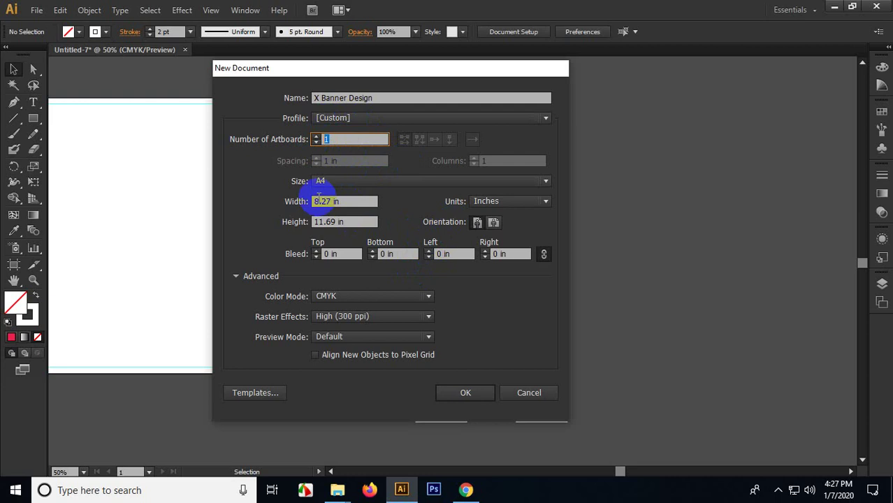
Step: Set the X Banner Design document's size to 2 in wide by 5 in high and create it
{"action": "left_click", "coordinate": [10, 4]}
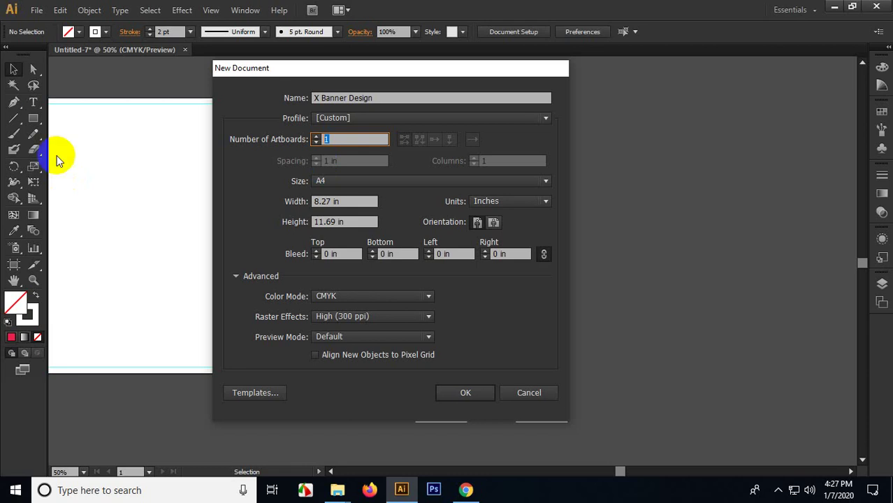
{"action": "left_click", "coordinate": [286, 207]}
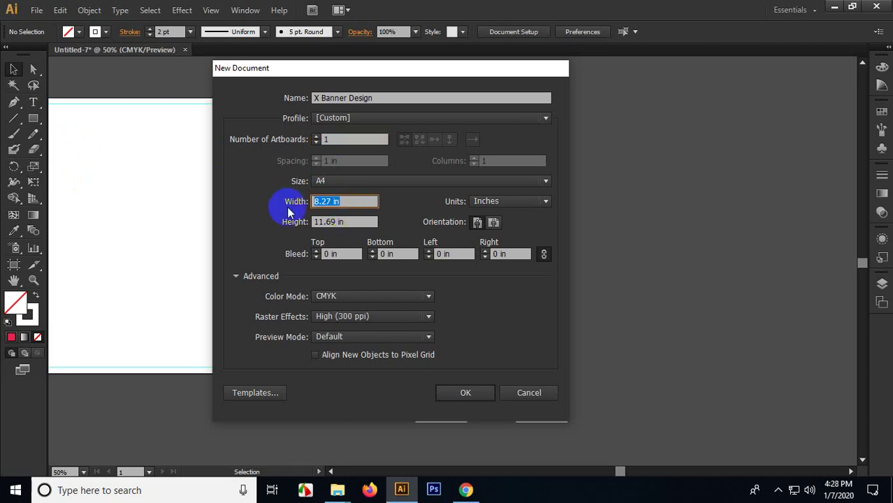
{"action": "type", "text": "2"}
{"action": "key", "text": "Tab"}
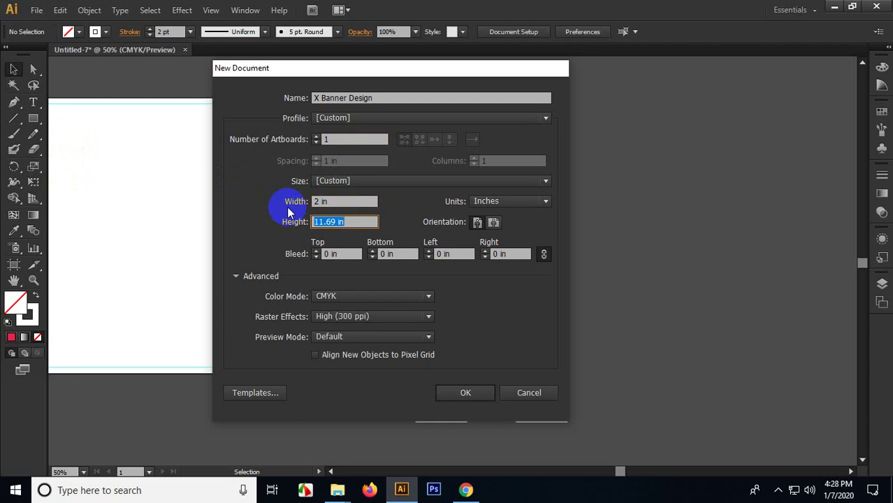
{"action": "type", "text": "5"}
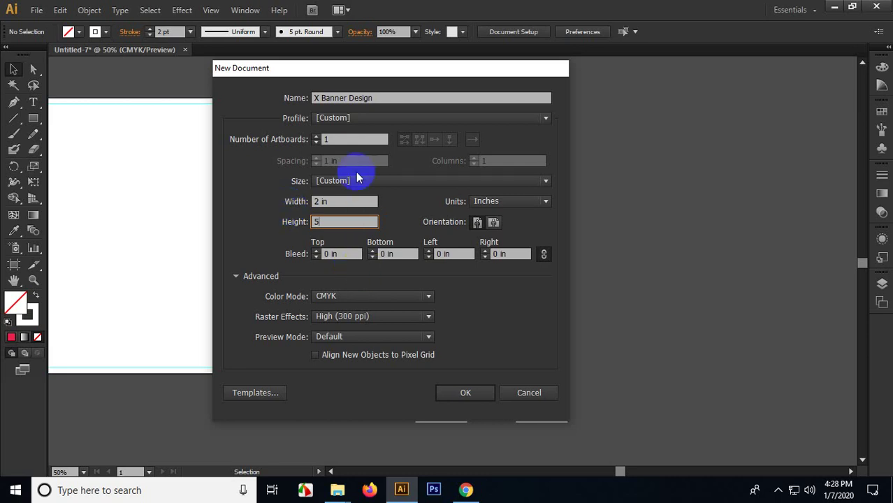
{"action": "left_click", "coordinate": [335, 222]}
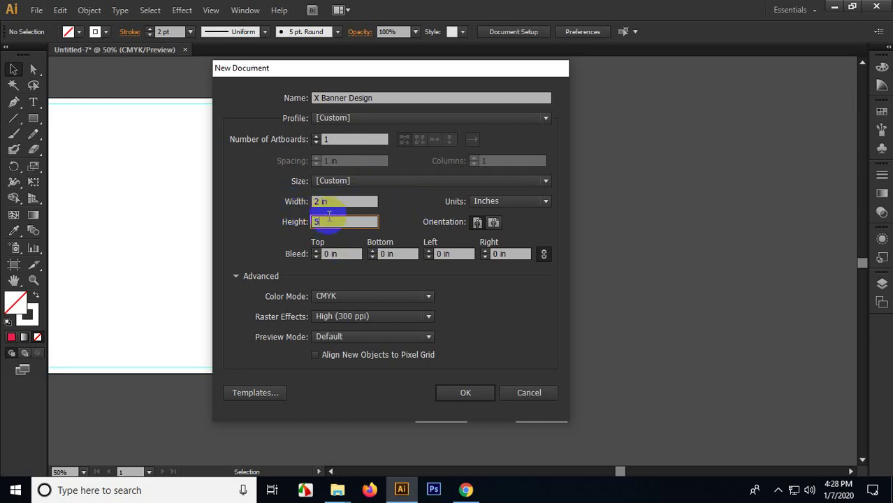
{"action": "double_click", "coordinate": [328, 224]}
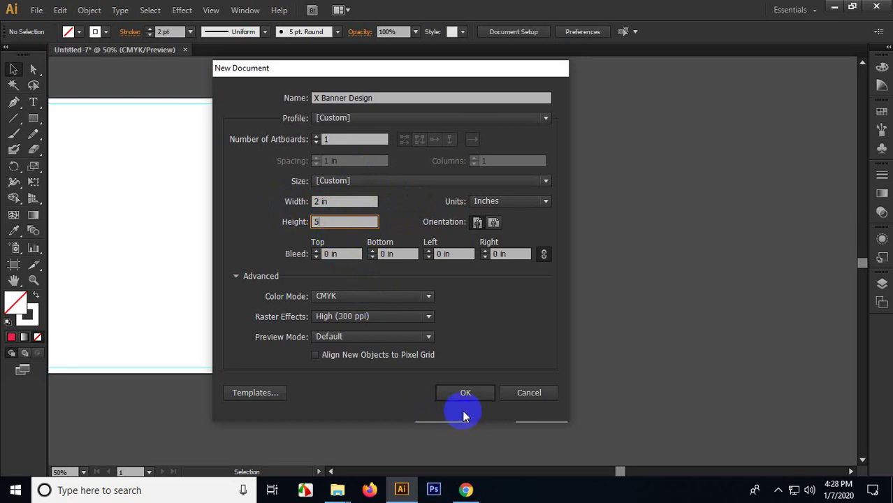
{"action": "left_click", "coordinate": [463, 390]}
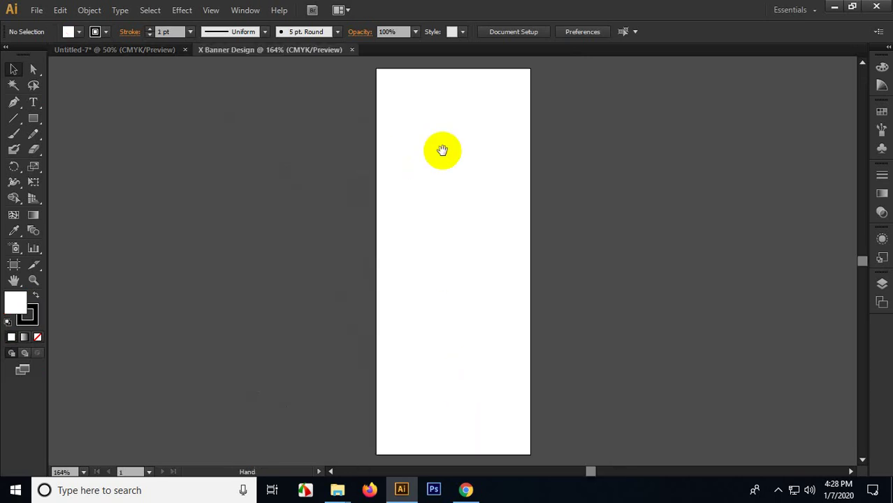
{"action": "left_click_drag", "start_coordinate": [440, 150], "coordinate": [393, 150]}
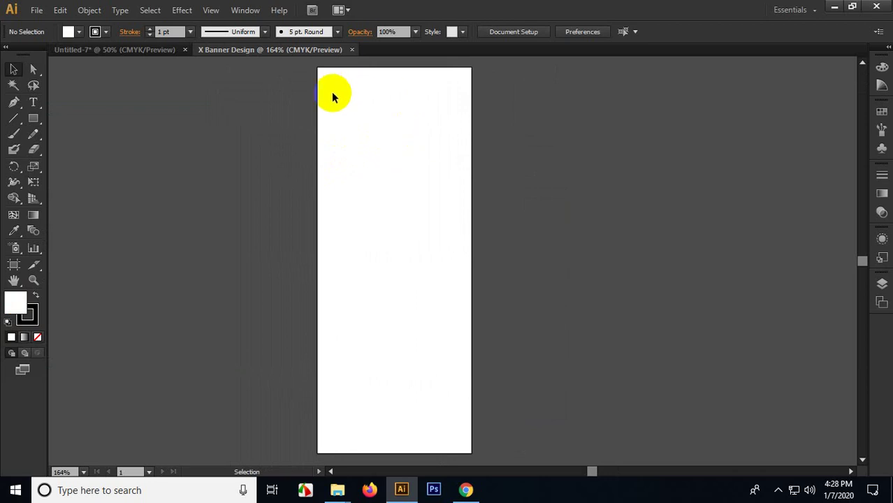
{"action": "left_click_drag", "start_coordinate": [370, 144], "coordinate": [341, 146]}
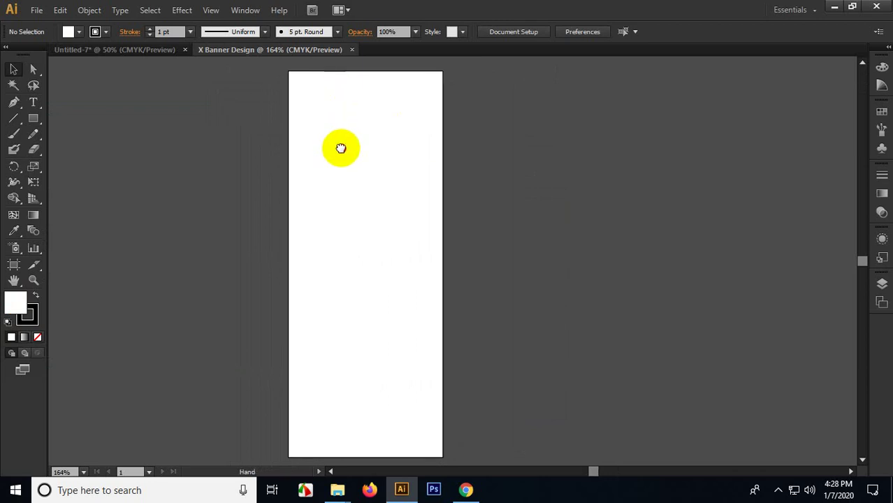
Step: Create a second new document 2 in wide by 6 in high
{"action": "left_click", "coordinate": [36, 10]}
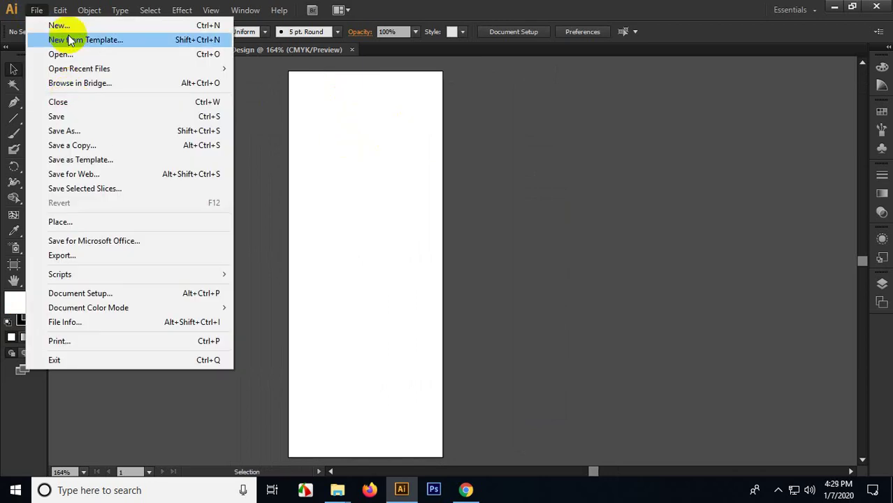
{"action": "left_click", "coordinate": [65, 26]}
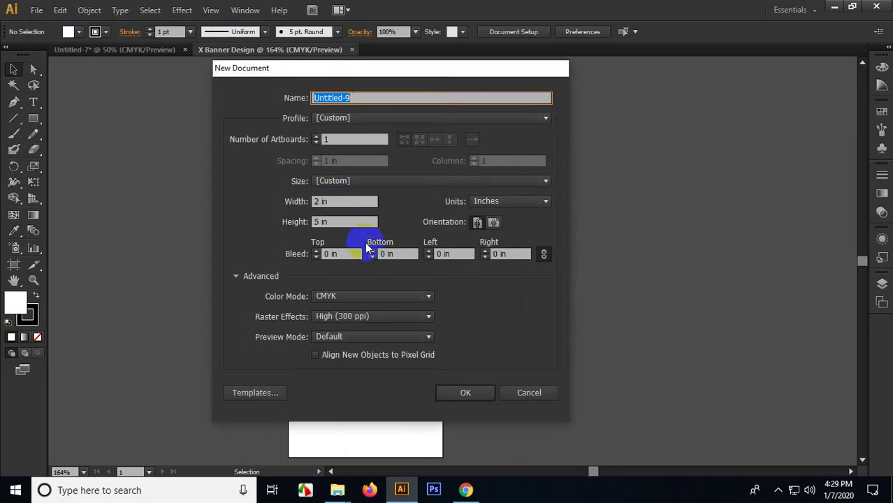
{"action": "left_click", "coordinate": [308, 222]}
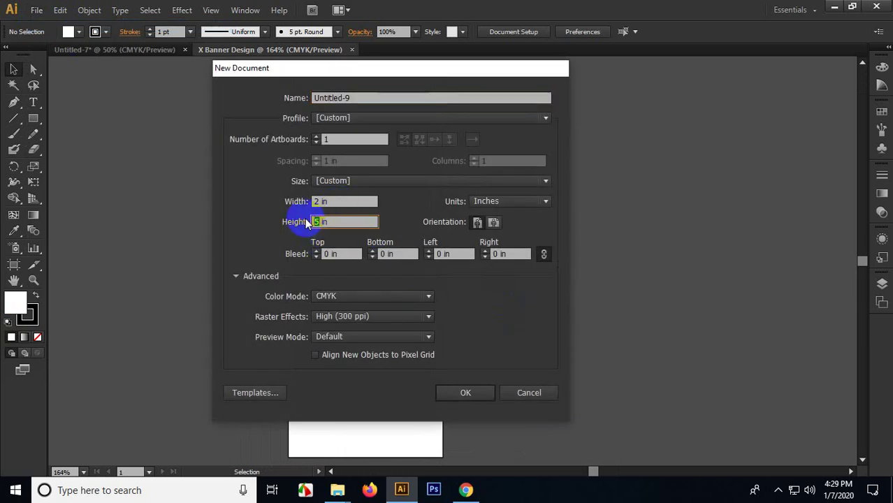
{"action": "type", "text": "6"}
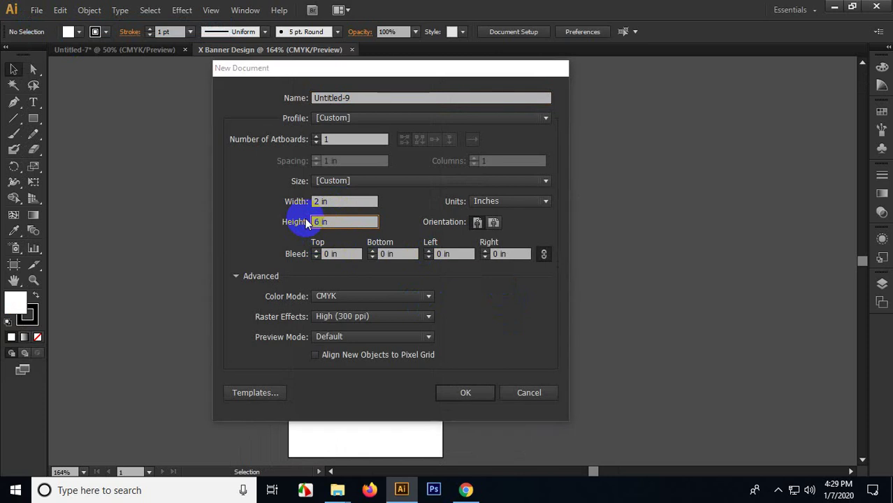
{"action": "key", "text": "Return"}
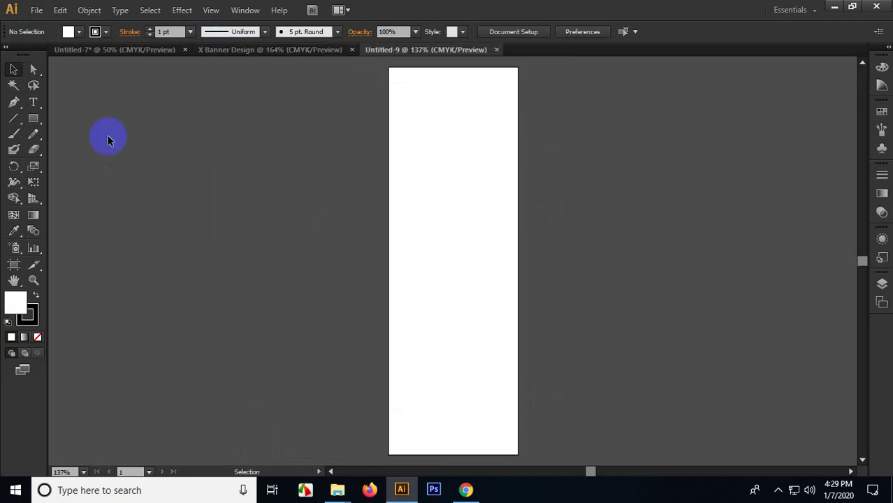
Step: Return to the X Banner Design document and close the Untitled-7 document
{"action": "left_click", "coordinate": [242, 50]}
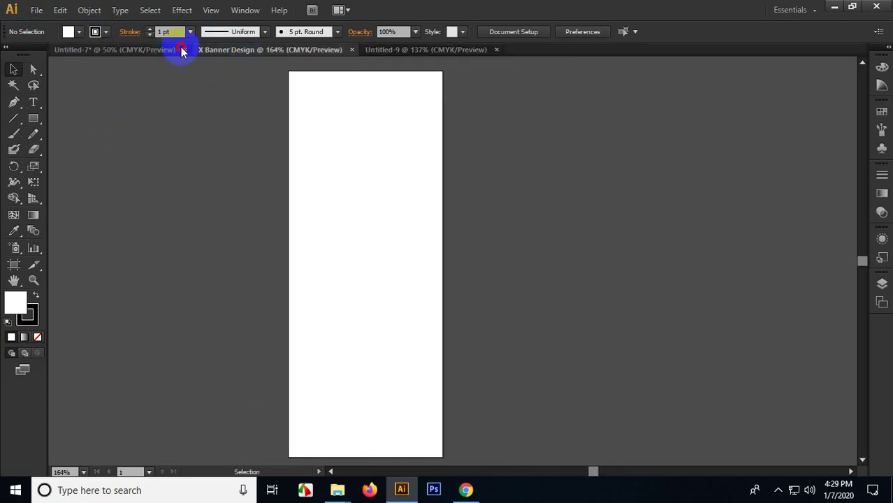
{"action": "left_click", "coordinate": [184, 49]}
{"action": "left_click", "coordinate": [511, 260]}
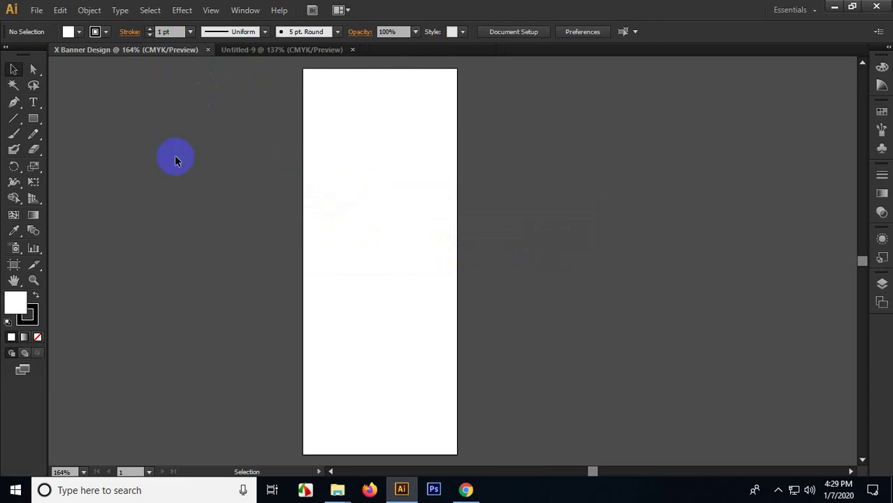
Step: Create a rectangle 2 in wide by 5 in high in the X Banner Design document
{"action": "left_click", "coordinate": [33, 118]}
{"action": "left_click", "coordinate": [365, 136]}
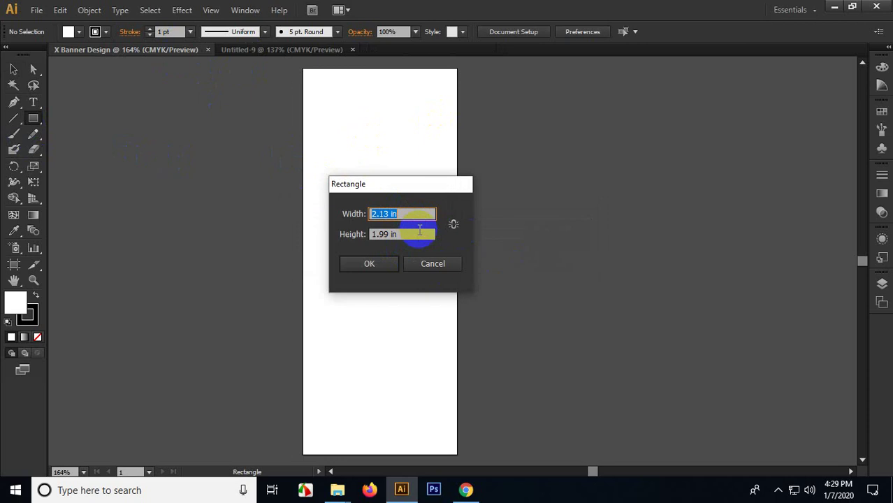
{"action": "type", "text": "2"}
{"action": "key", "text": "Tab"}
{"action": "type", "text": "5"}
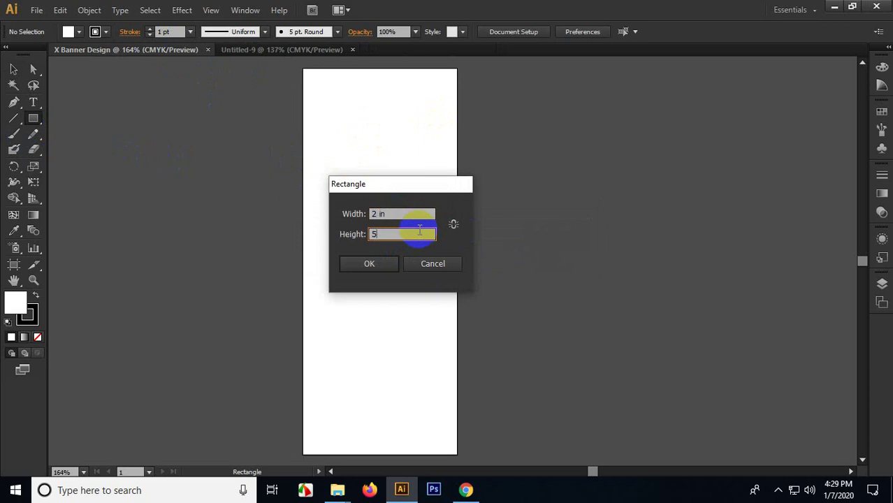
{"action": "key", "text": "Return"}
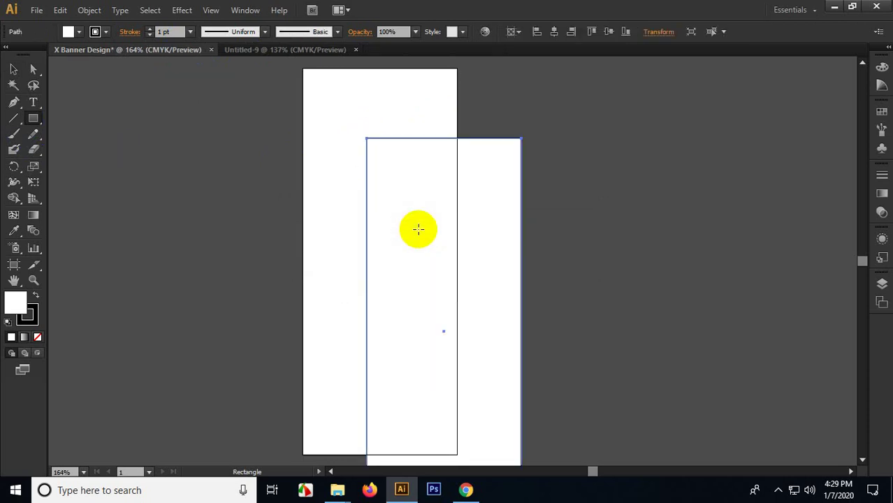
Step: Center the rectangle horizontally and vertically on the artboard
{"action": "left_click", "coordinate": [14, 69]}
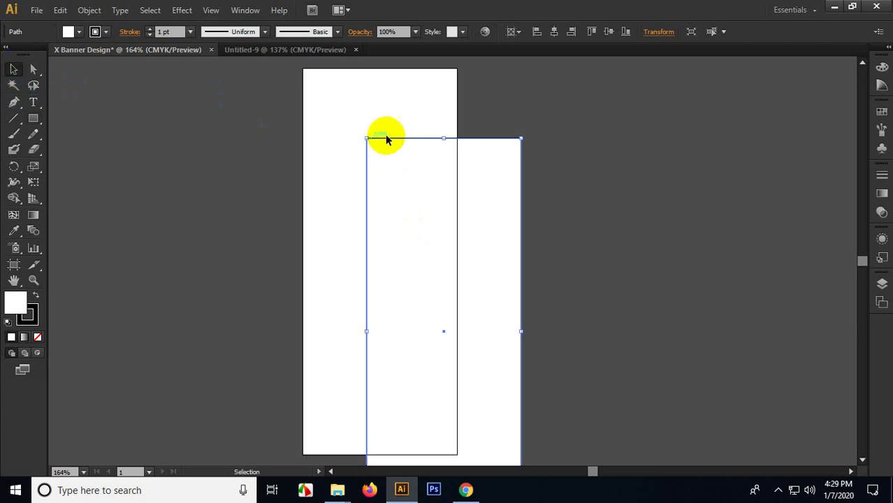
{"action": "left_click", "coordinate": [553, 32]}
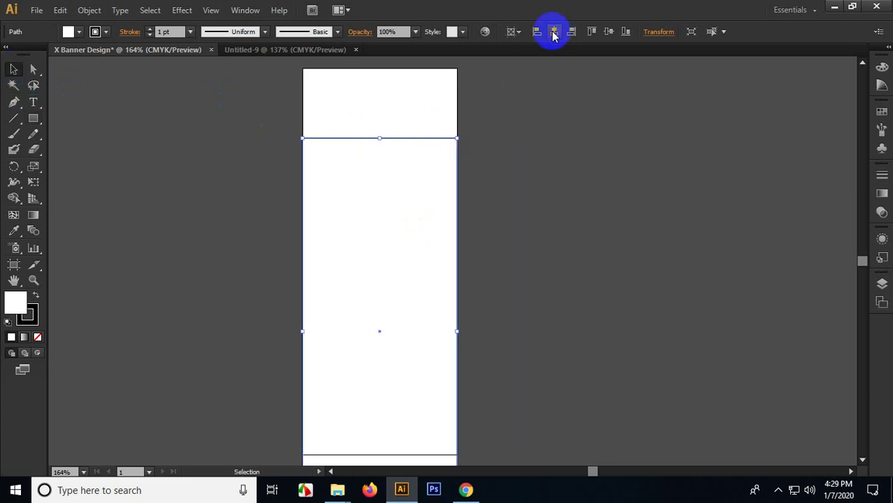
{"action": "left_click", "coordinate": [608, 36]}
Step: Offset the rectangle's path inward by -0.15 in with mitered joins, and deselect the result
{"action": "mouse_move", "coordinate": [491, 308]}
{"action": "left_mouse_down"}
{"action": "mouse_move", "coordinate": [467, 313]}
{"action": "mouse_move", "coordinate": [477, 315]}
{"action": "left_mouse_up"}
{"action": "scroll", "coordinate": [467, 284], "scroll_direction": "down", "scroll_amount": 1}
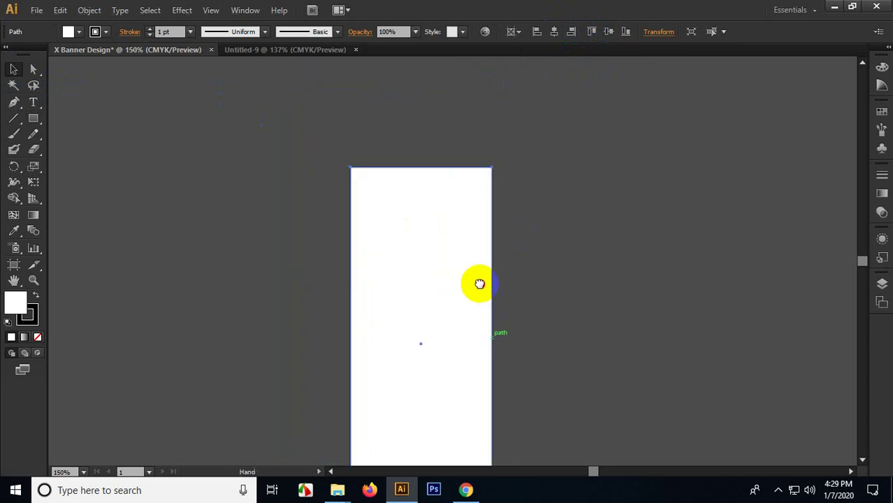
{"action": "scroll", "coordinate": [371, 203], "scroll_direction": "up", "scroll_amount": 2}
{"action": "left_click_drag", "start_coordinate": [307, 142], "coordinate": [362, 213]}
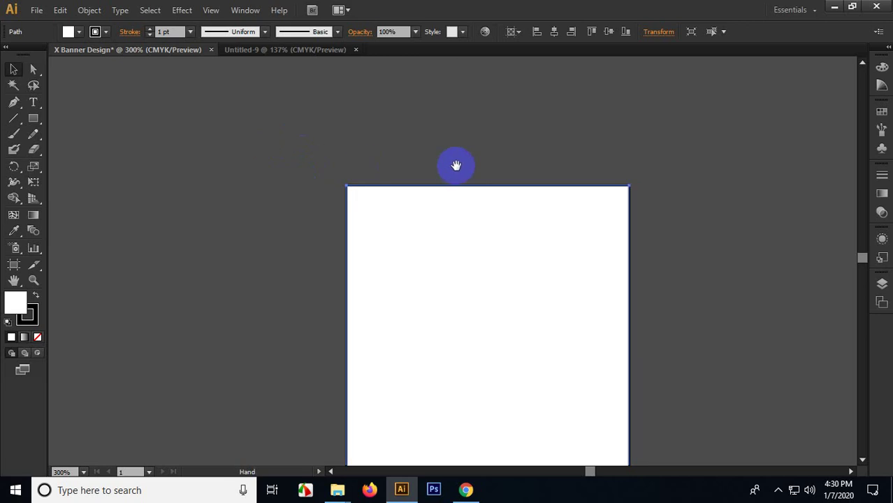
{"action": "left_click", "coordinate": [344, 188]}
{"action": "left_click_drag", "start_coordinate": [344, 188], "coordinate": [221, 120]}
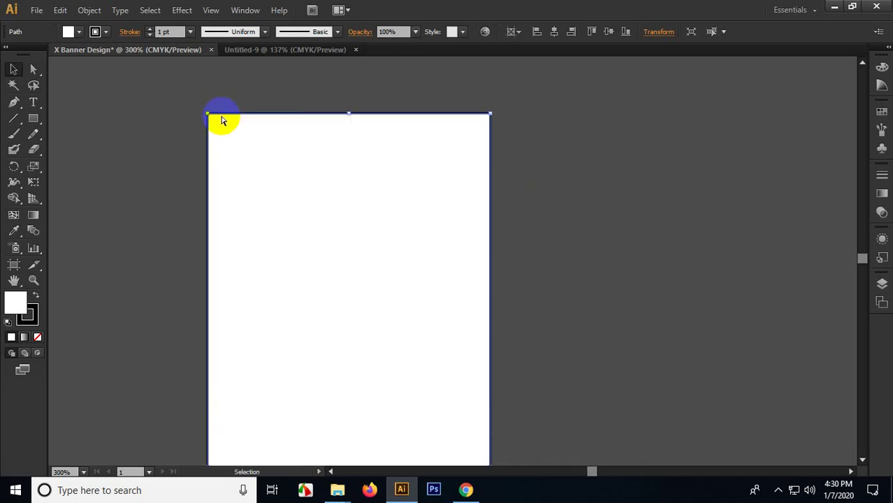
{"action": "scroll", "coordinate": [216, 124], "scroll_direction": "down", "scroll_amount": 1}
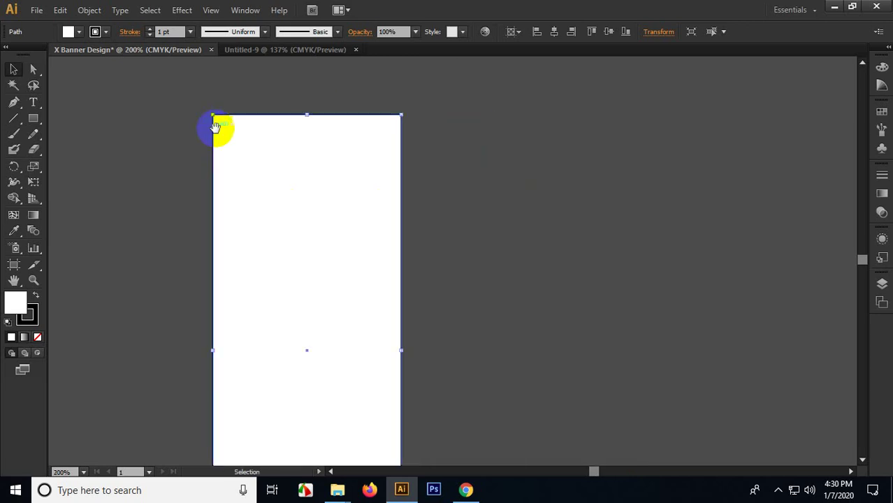
{"action": "left_click", "coordinate": [88, 9]}
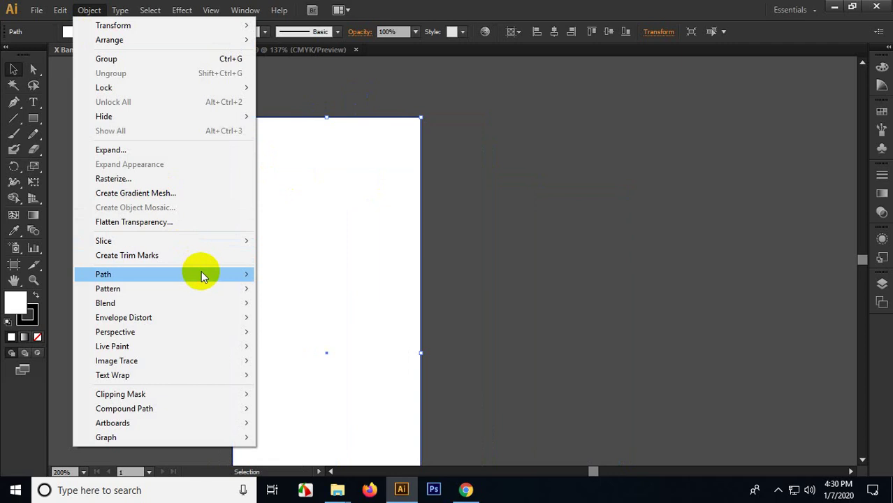
{"action": "mouse_move", "coordinate": [201, 271]}
{"action": "left_click", "coordinate": [325, 322]}
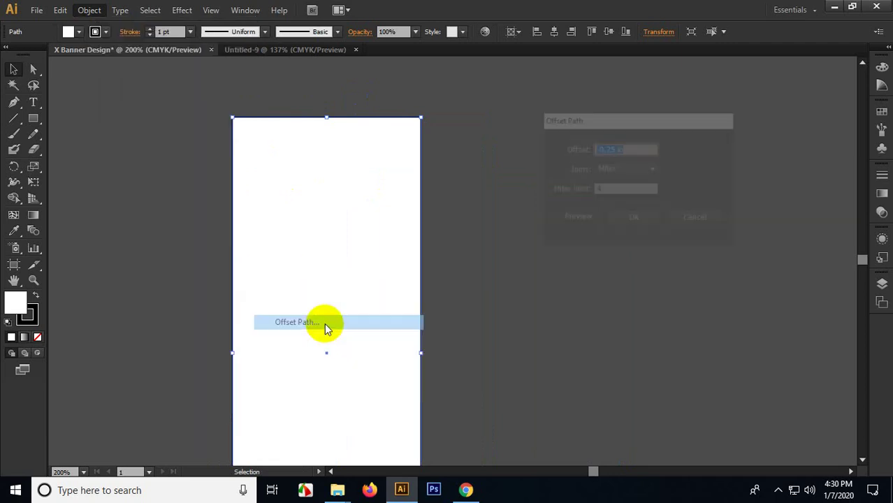
{"action": "left_click", "coordinate": [585, 220]}
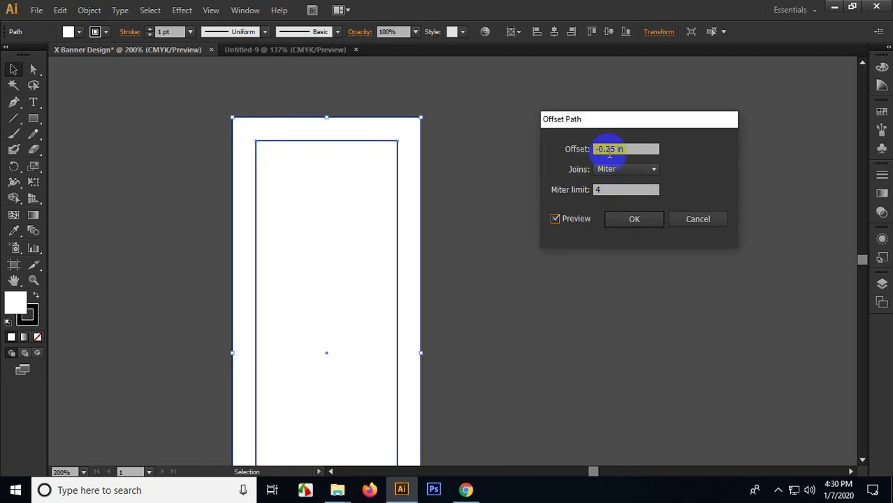
{"action": "left_click", "coordinate": [606, 149]}
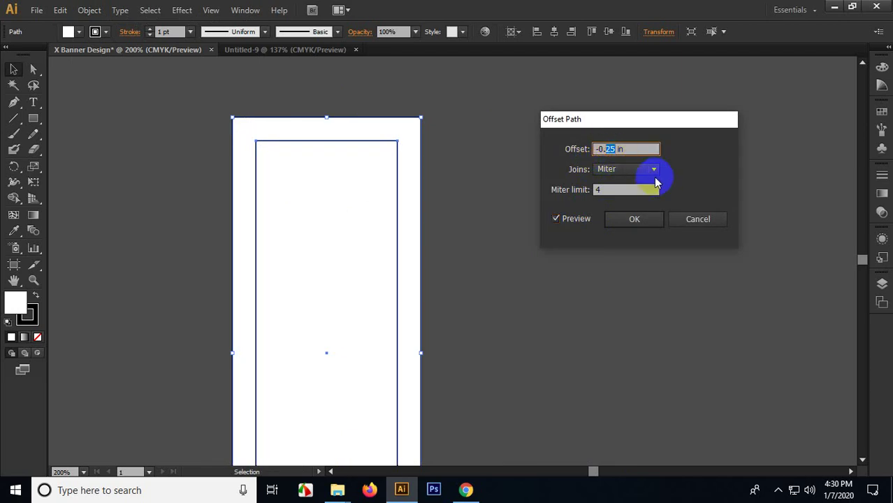
{"action": "type", "text": "15"}
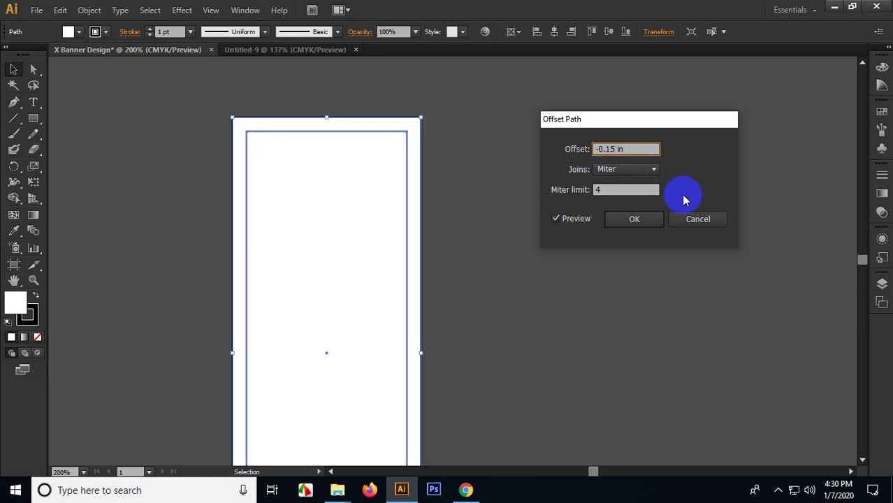
{"action": "left_click", "coordinate": [626, 221]}
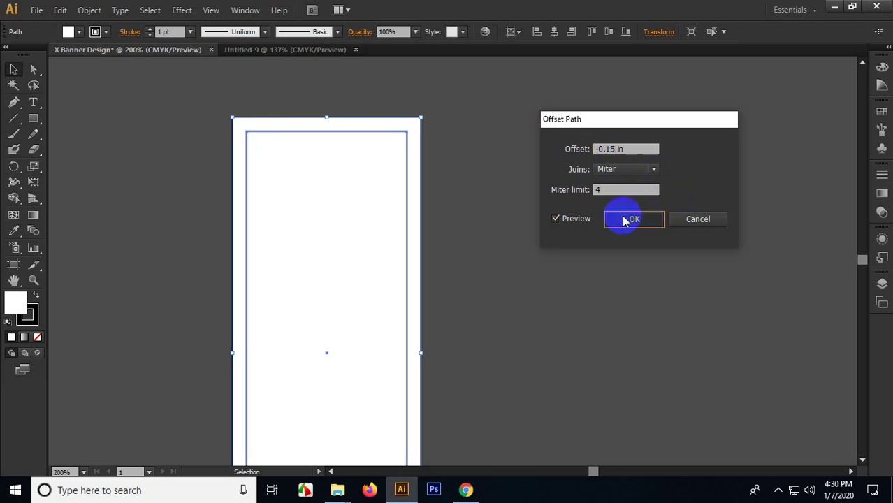
{"action": "left_click", "coordinate": [267, 111]}
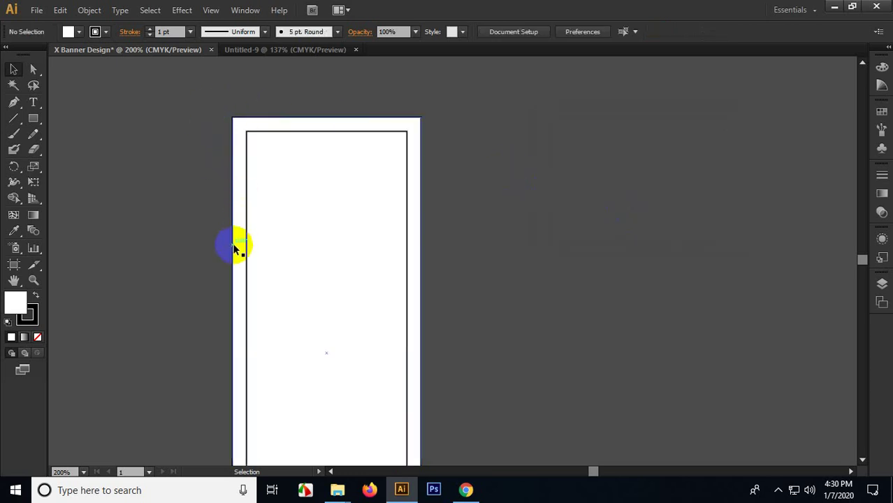
Step: Examine the gap between the outer rectangle and the inset border around the banner's upper part
{"action": "scroll", "coordinate": [236, 248], "scroll_direction": "up", "scroll_amount": 2}
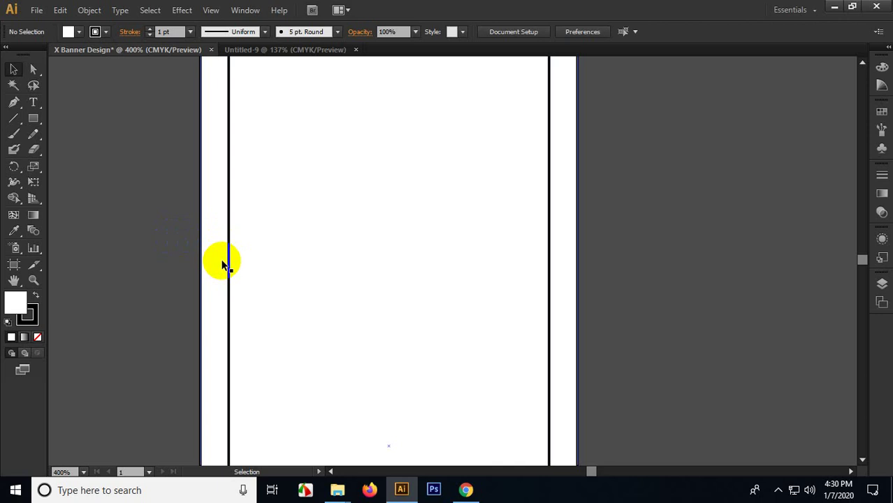
{"action": "key", "text": "ctrl+minus"}
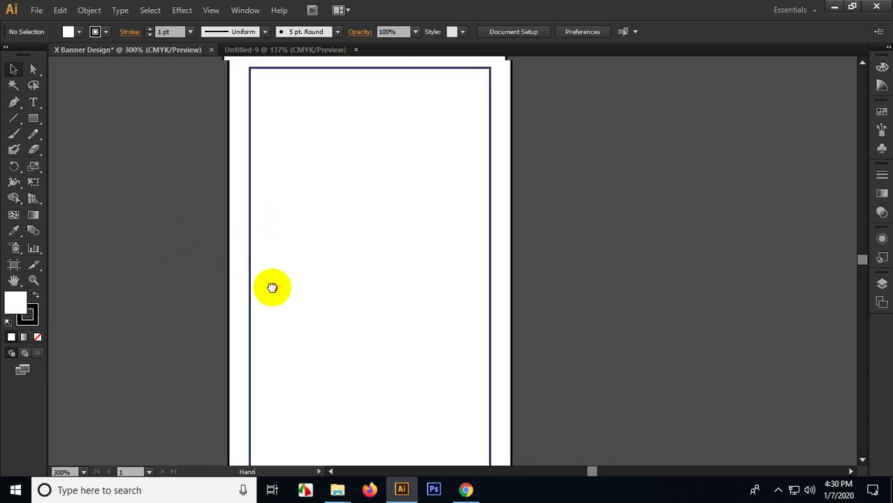
{"action": "left_click_drag", "start_coordinate": [295, 142], "coordinate": [265, 199]}
{"action": "left_click", "coordinate": [271, 187]}
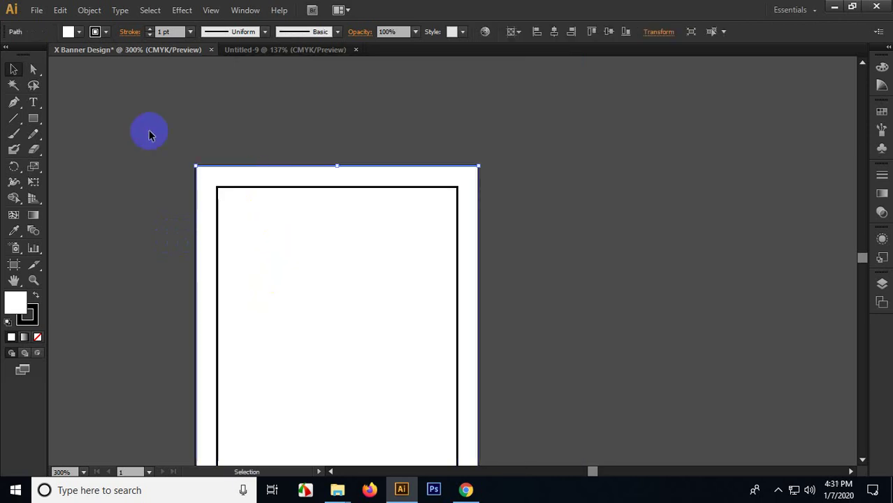
{"action": "key", "text": "ctrl+minus"}
{"action": "left_click_drag", "start_coordinate": [283, 303], "coordinate": [323, 235]}
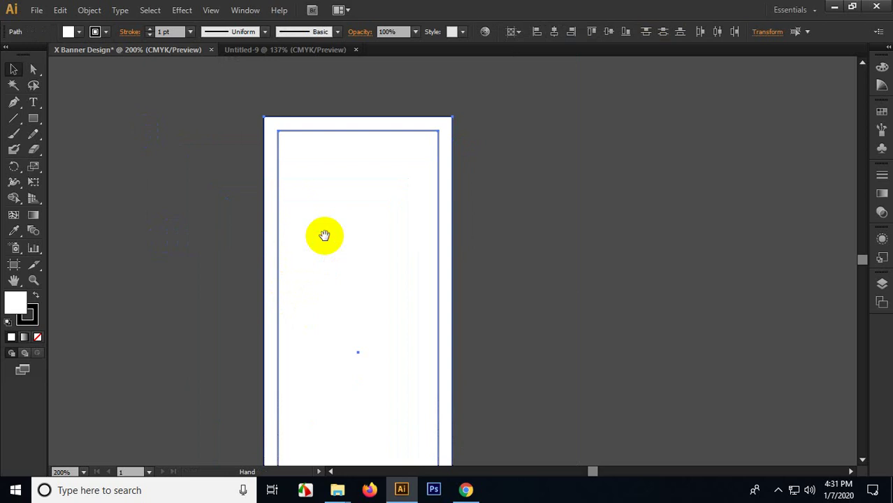
{"action": "key", "text": "v"}
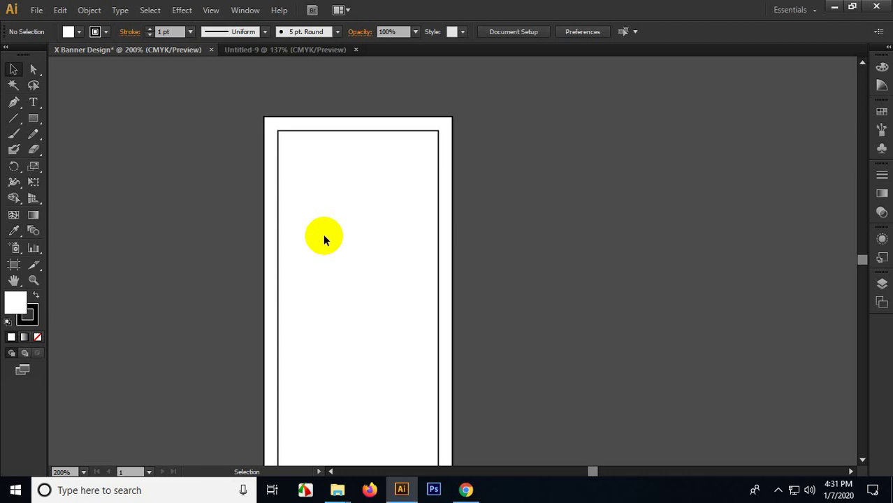
{"action": "scroll", "coordinate": [348, 157], "scroll_direction": "up", "scroll_amount": 3}
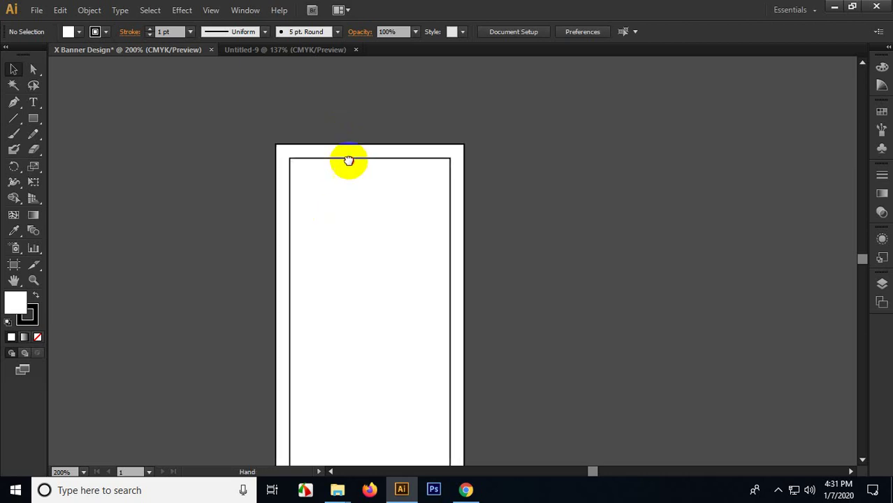
{"action": "scroll", "coordinate": [288, 208], "scroll_direction": "up", "scroll_amount": 1}
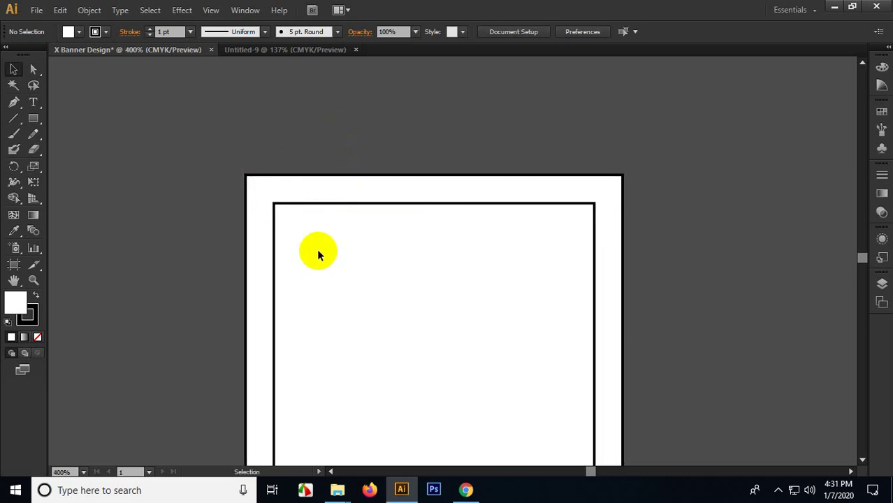
Step: Convert the inset border rectangle into guides and clear the selection
{"action": "left_click", "coordinate": [292, 197]}
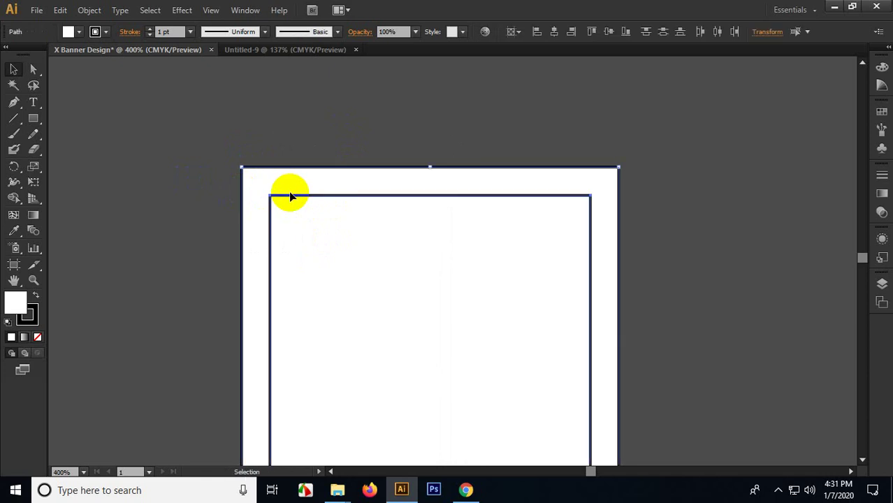
{"action": "left_click", "coordinate": [199, 194]}
{"action": "left_click", "coordinate": [297, 202]}
{"action": "right_click", "coordinate": [297, 200]}
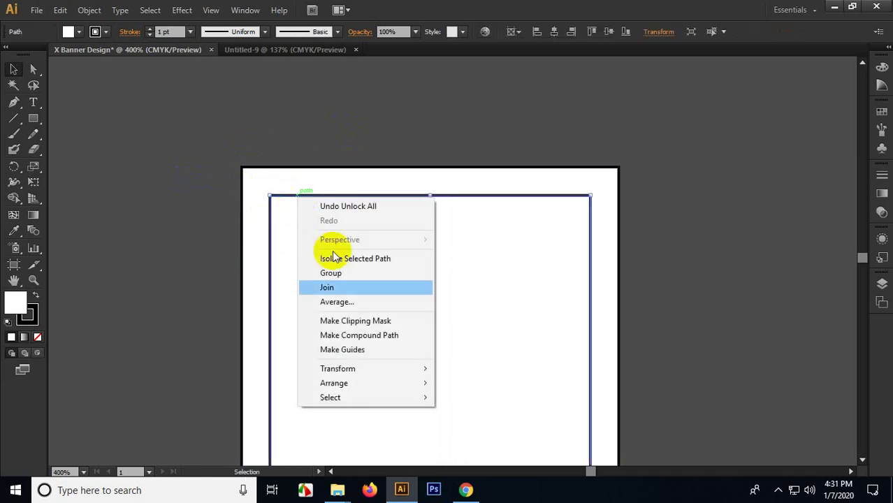
{"action": "left_click", "coordinate": [355, 350]}
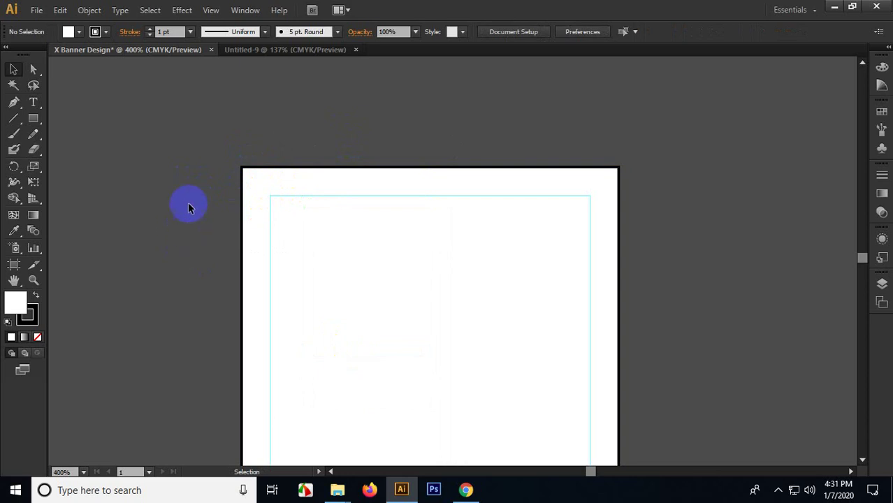
{"action": "left_click", "coordinate": [298, 281]}
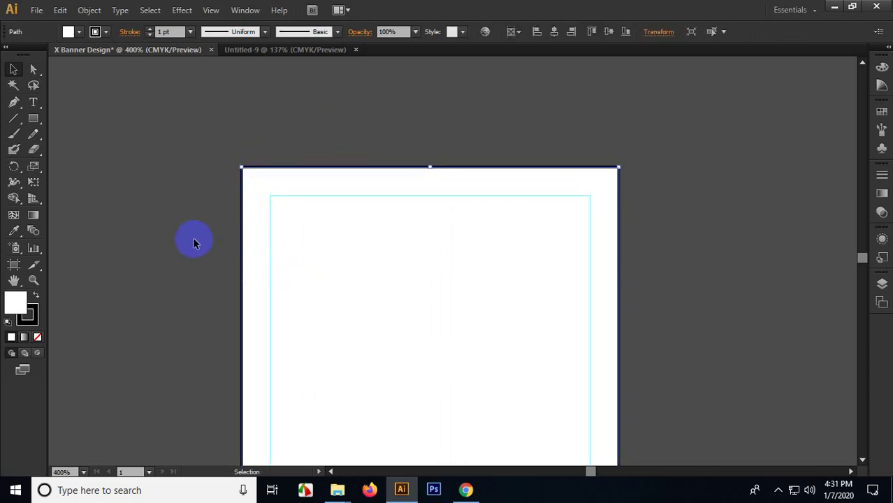
{"action": "key", "text": "a"}
{"action": "left_click", "coordinate": [194, 243]}
{"action": "key", "text": "v"}
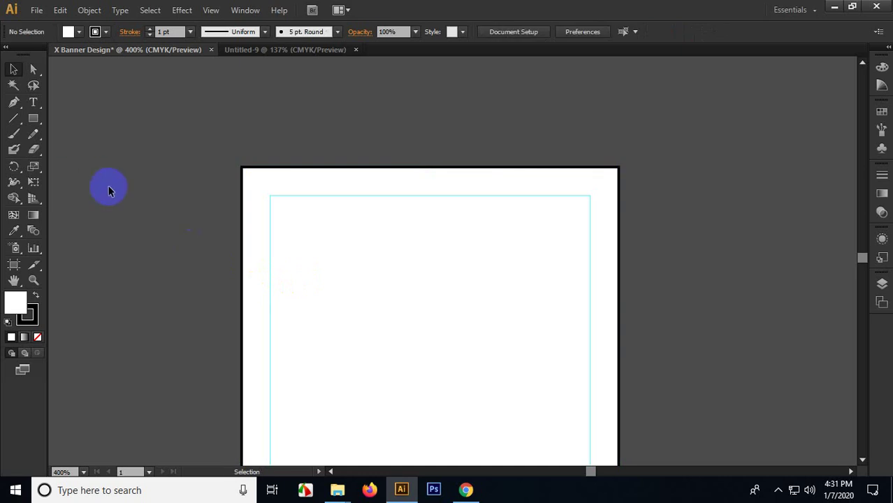
{"action": "scroll", "coordinate": [187, 207], "scroll_direction": "down", "scroll_amount": 3}
{"action": "scroll", "coordinate": [295, 262], "scroll_direction": "left", "scroll_amount": 1}
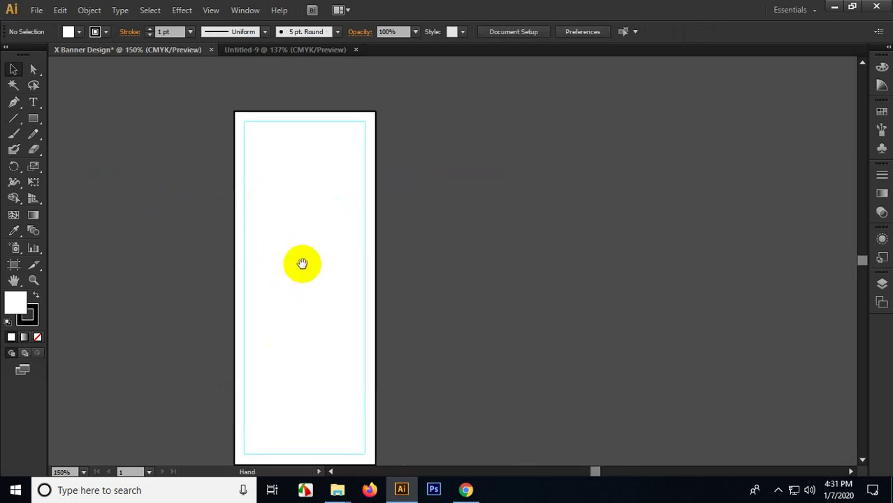
{"action": "scroll", "coordinate": [299, 261], "scroll_direction": "down", "scroll_amount": 1}
{"action": "scroll", "coordinate": [305, 226], "scroll_direction": "up", "scroll_amount": 2}
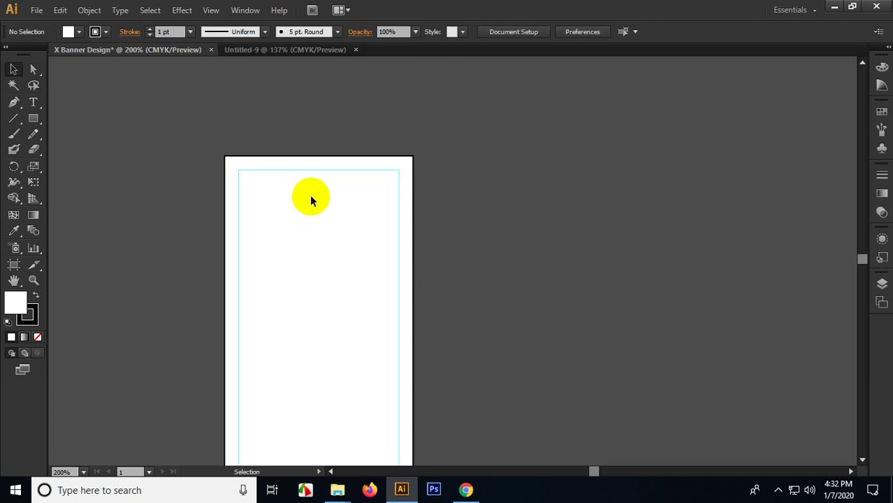
{"action": "left_click_drag", "start_coordinate": [326, 269], "coordinate": [375, 184]}
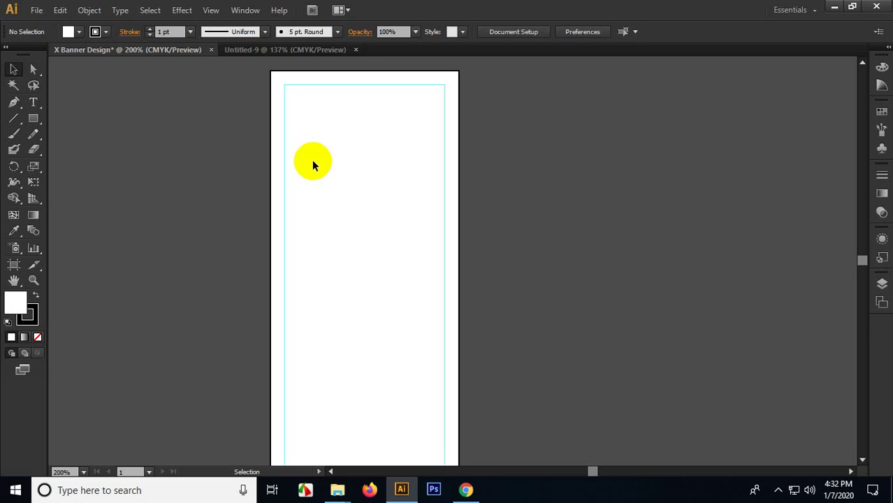
{"action": "scroll", "coordinate": [327, 102], "scroll_direction": "up", "scroll_amount": 2}
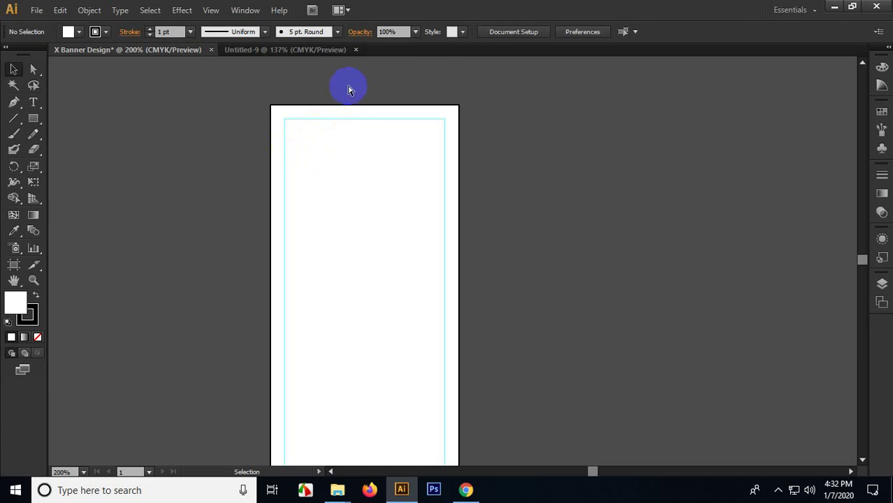
Step: Try to draw a Pen path from the banner's upper-left corner toward its horizontal center, undoing each second point
{"action": "scroll", "coordinate": [350, 89], "scroll_direction": "up", "scroll_amount": 1}
{"action": "left_click_drag", "start_coordinate": [14, 103], "coordinate": [52, 100]}
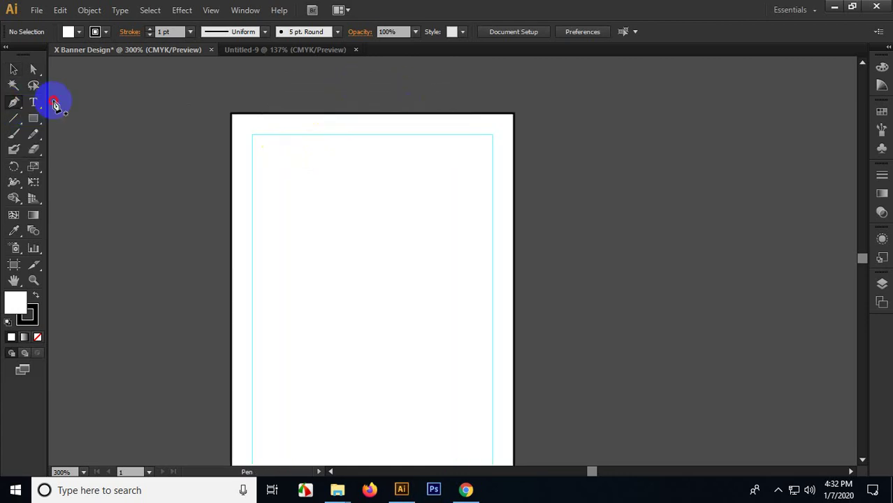
{"action": "left_click", "coordinate": [232, 114]}
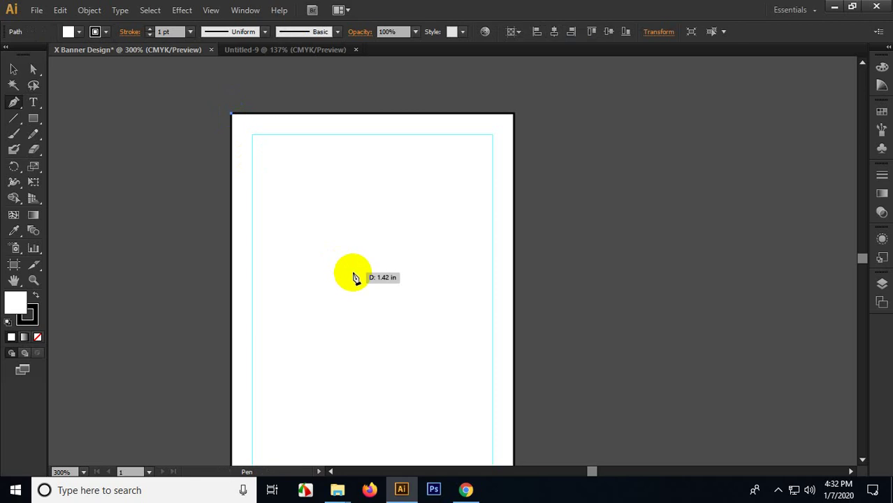
{"action": "left_click", "coordinate": [363, 293]}
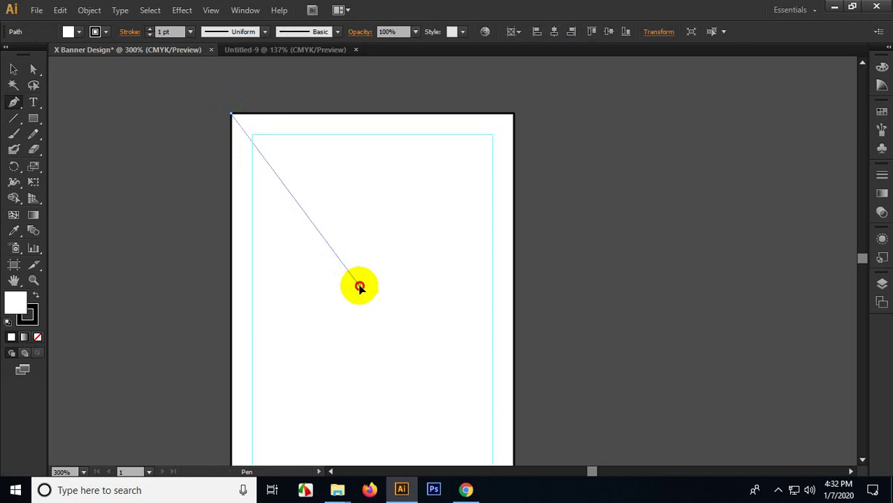
{"action": "key", "text": "ctrl+z"}
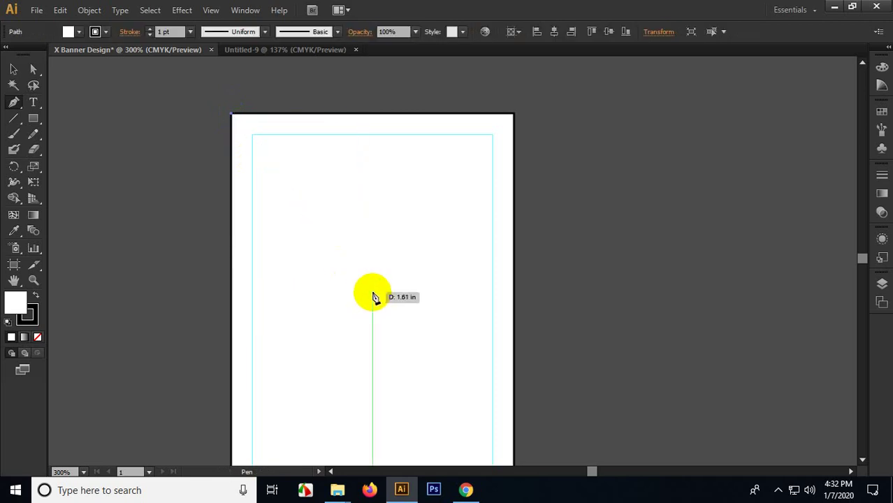
{"action": "left_click", "coordinate": [375, 296]}
{"action": "key", "text": "ctrl+z"}
{"action": "left_click_drag", "start_coordinate": [405, 288], "coordinate": [371, 265]}
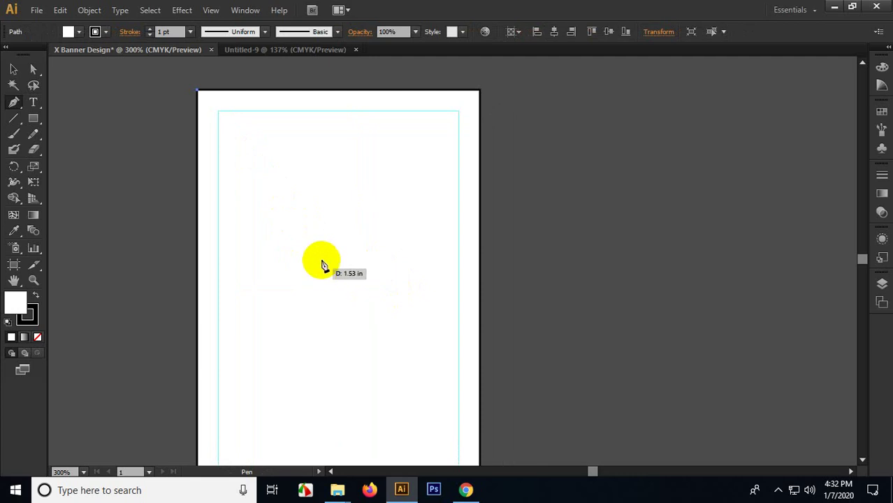
Step: Turn Smart Guides off and back on
{"action": "left_click", "coordinate": [209, 10]}
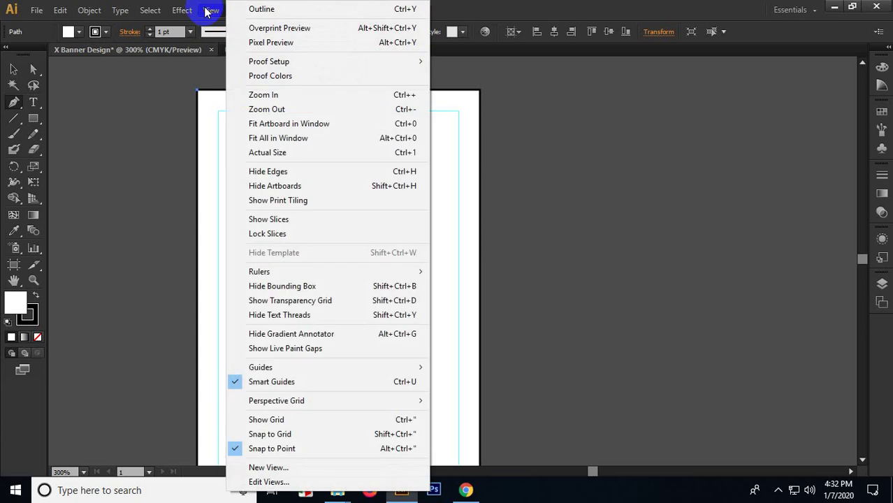
{"action": "left_click", "coordinate": [311, 390]}
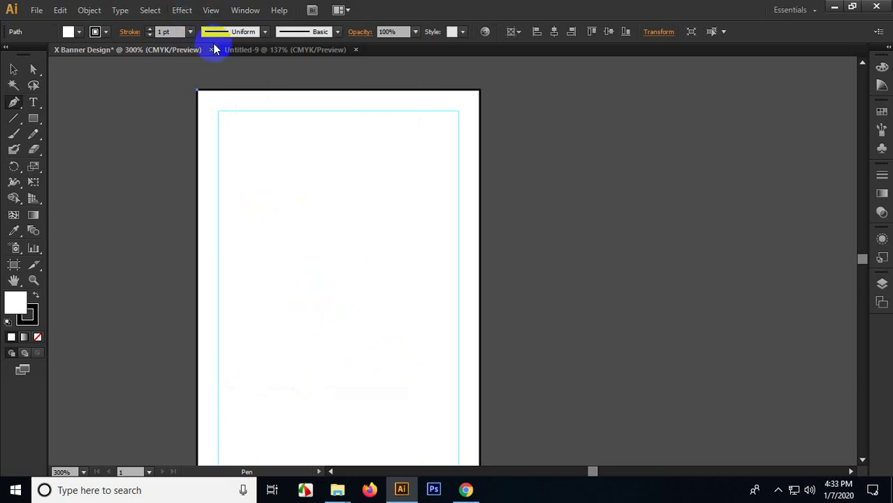
{"action": "left_click", "coordinate": [211, 9]}
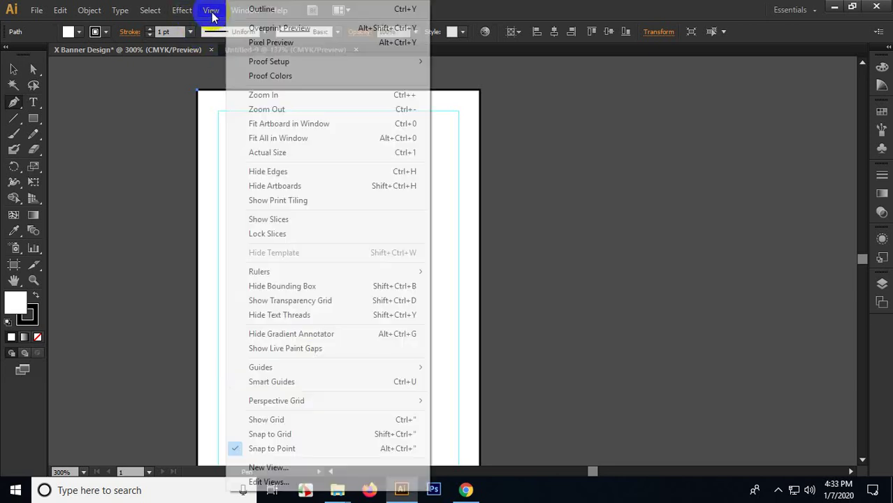
{"action": "left_click", "coordinate": [281, 383]}
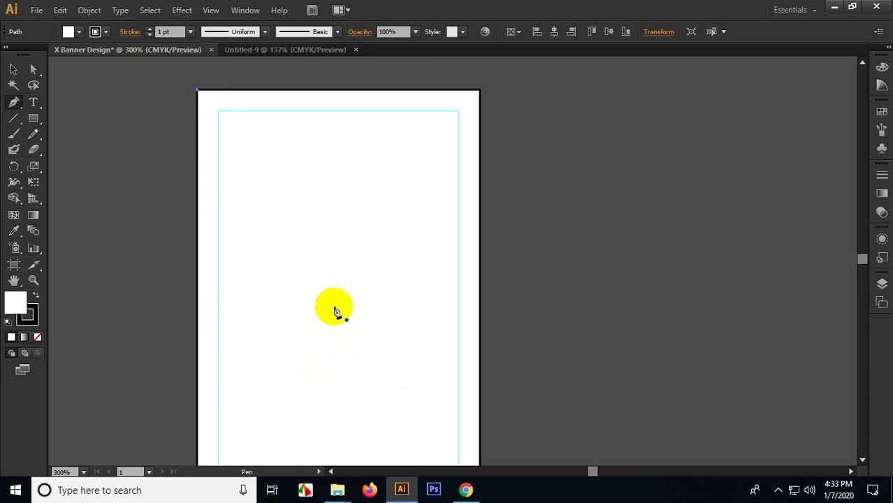
Step: Draw a downward-pointing triangle with the Pen tool from the banner's two upper corners to a centered tip about 1.05 in down, and deselect it
{"action": "key", "text": "ctrl"}
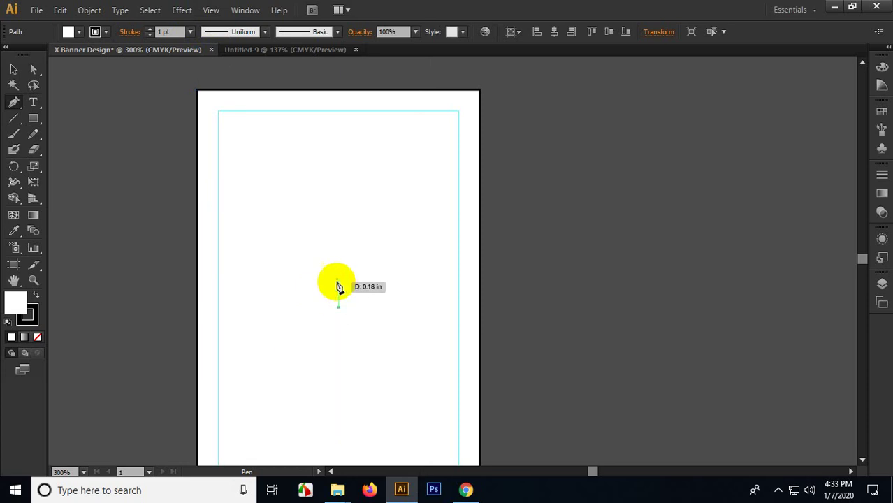
{"action": "left_click", "coordinate": [335, 253], "text": "ctrl"}
{"action": "left_click", "coordinate": [338, 238]}
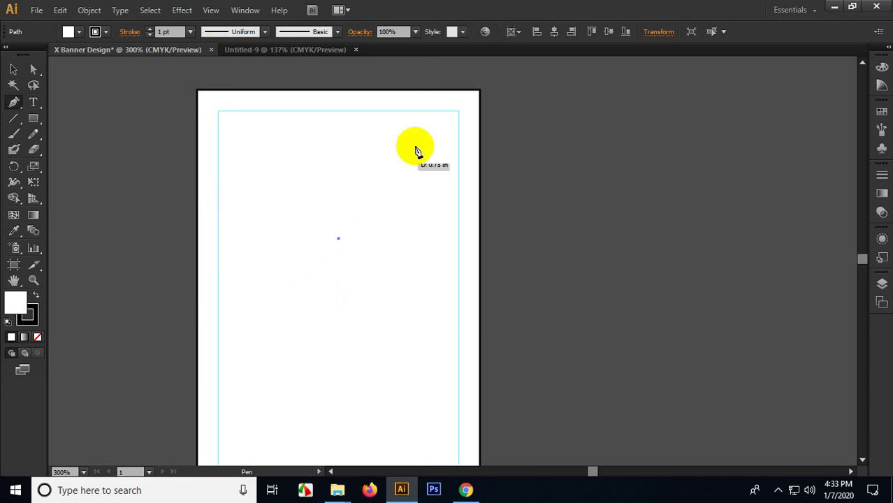
{"action": "left_click", "coordinate": [481, 92]}
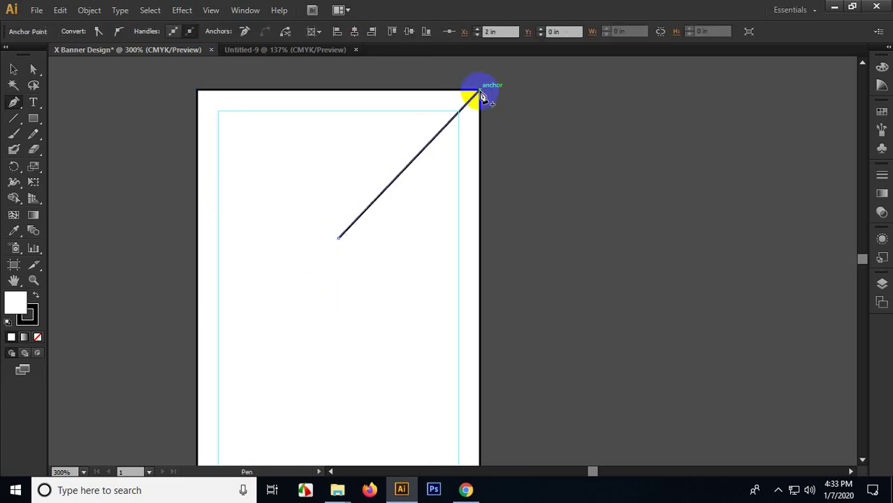
{"action": "left_click", "coordinate": [198, 92]}
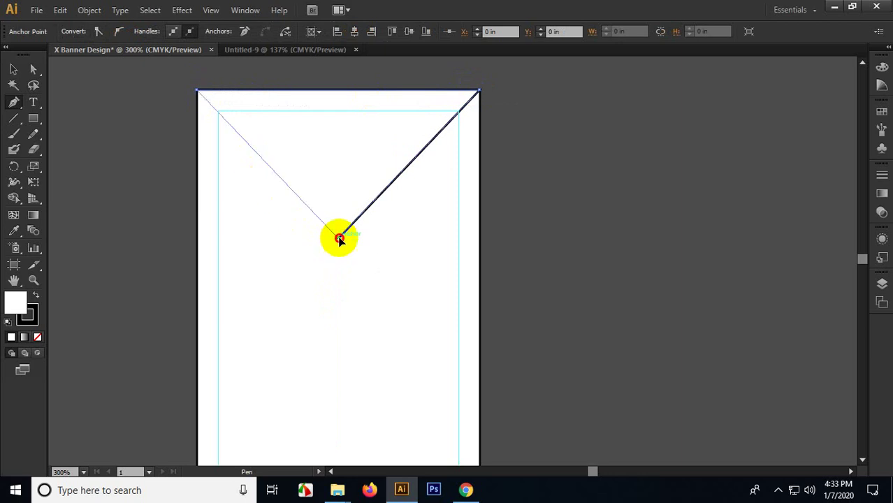
{"action": "left_click", "coordinate": [339, 239]}
{"action": "left_click", "coordinate": [13, 69]}
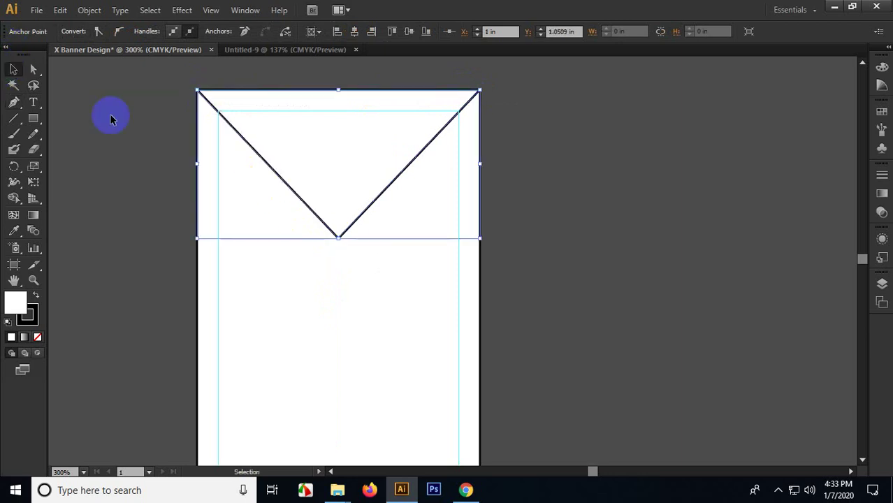
{"action": "left_click", "coordinate": [137, 140]}
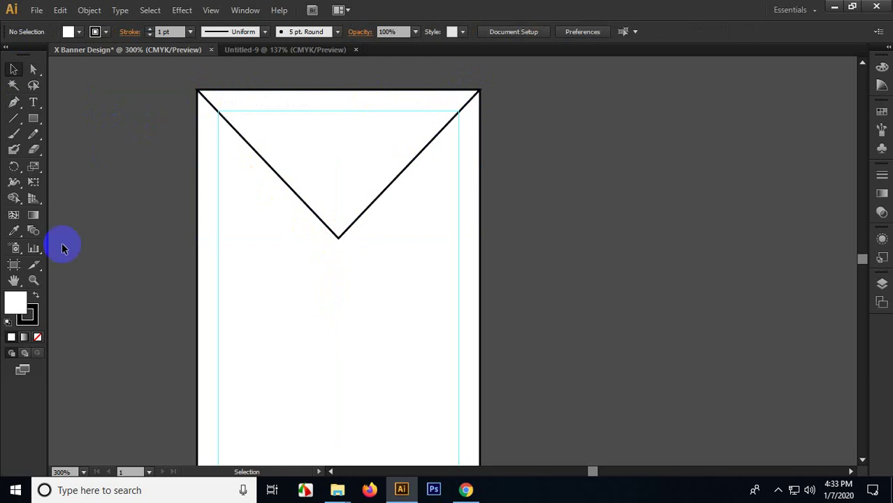
Step: Open the Ellipse tool's size dialog at the triangle's lower tip
{"action": "left_click_drag", "start_coordinate": [32, 118], "coordinate": [65, 148]}
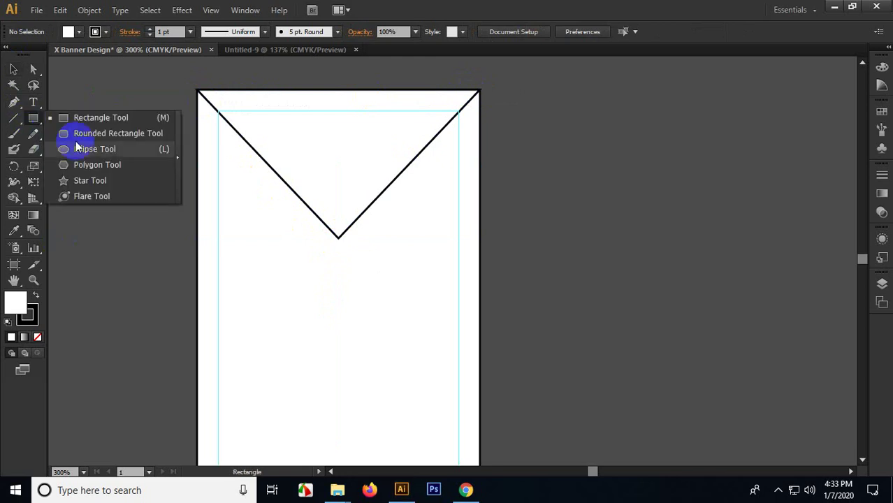
{"action": "left_click", "coordinate": [336, 238]}
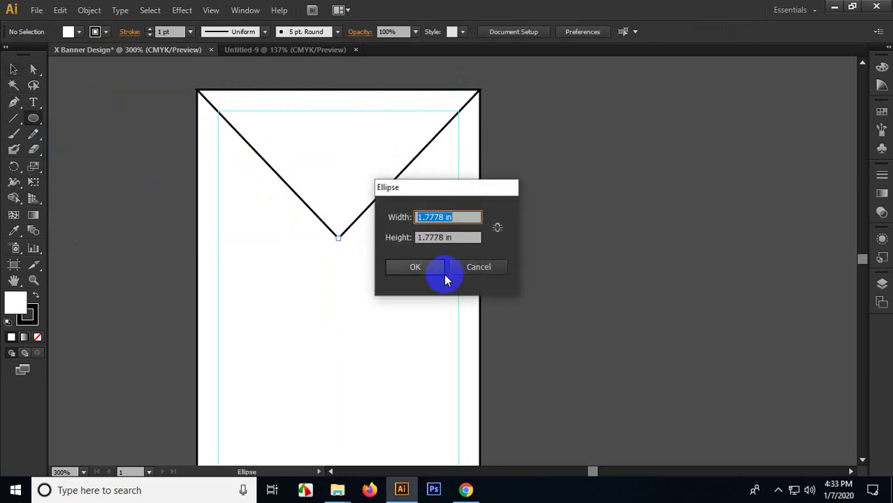
{"action": "left_click", "coordinate": [446, 218]}
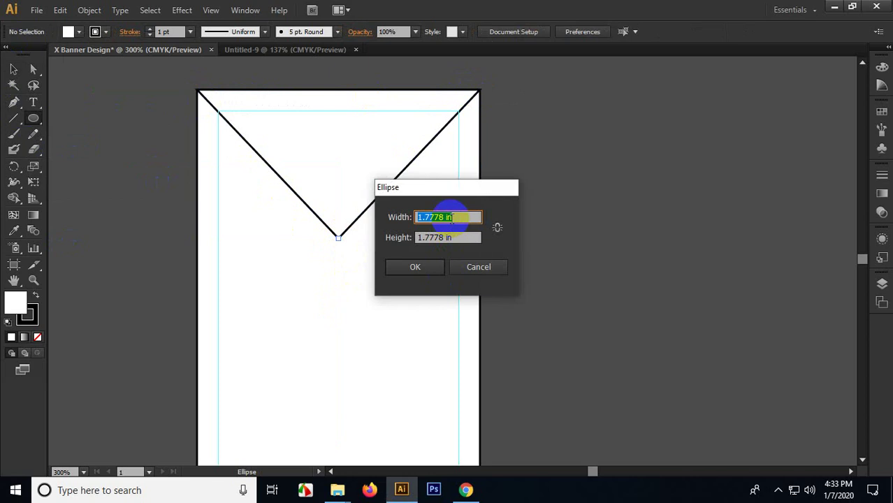
Step: Check the X-banner image results in Chrome, and back in Illustrator try creating an ellipse 50 in wide and 50 in high
{"action": "left_click", "coordinate": [465, 491]}
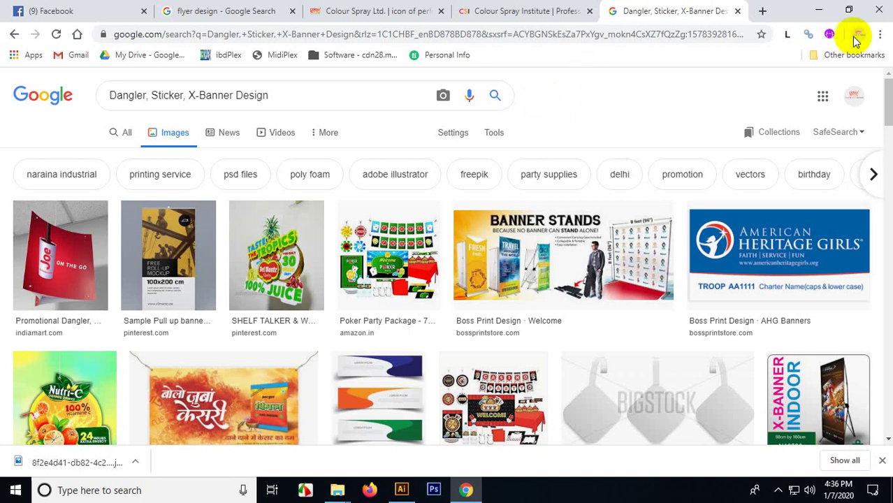
{"action": "left_click", "coordinate": [820, 11]}
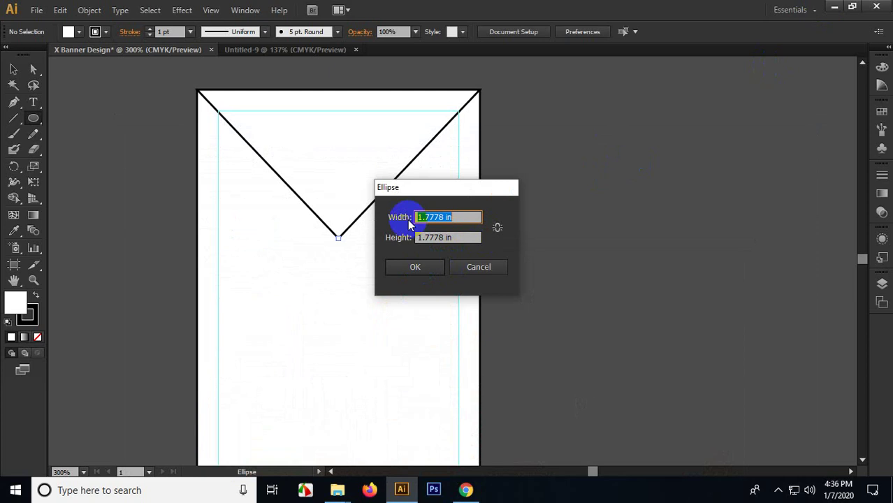
{"action": "type", "text": "50"}
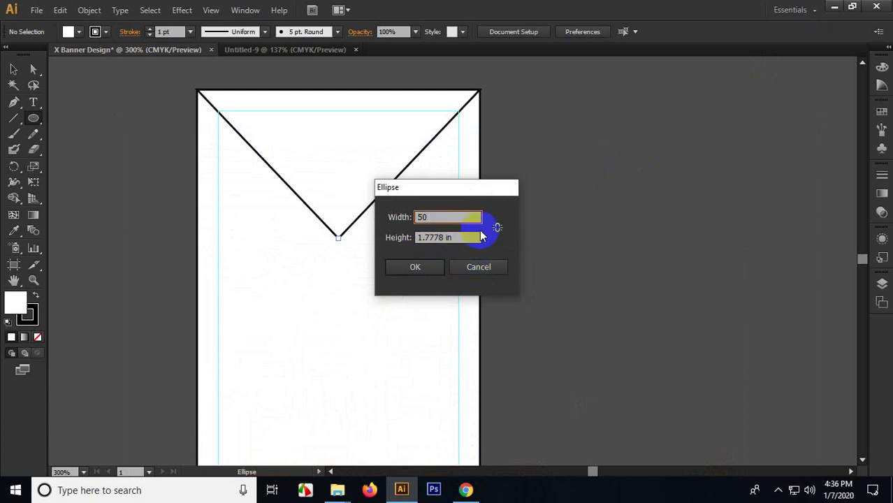
{"action": "key", "text": "Tab"}
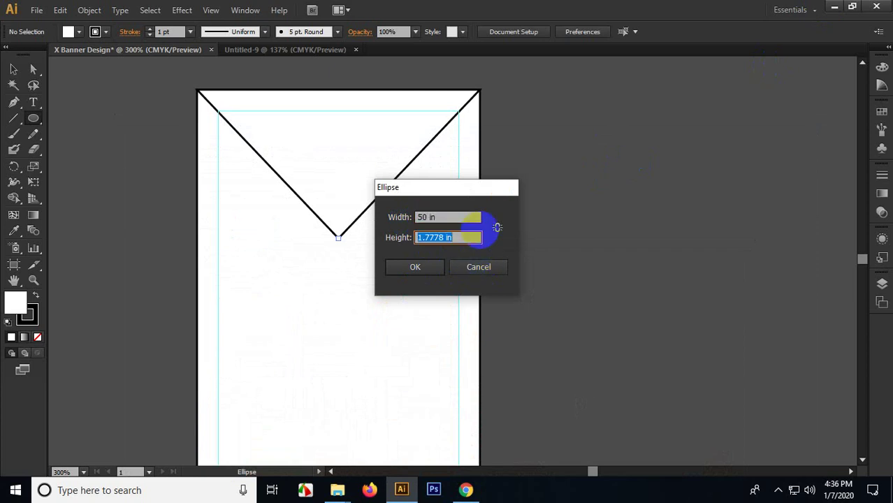
{"action": "type", "text": "50"}
{"action": "key", "text": "Return"}
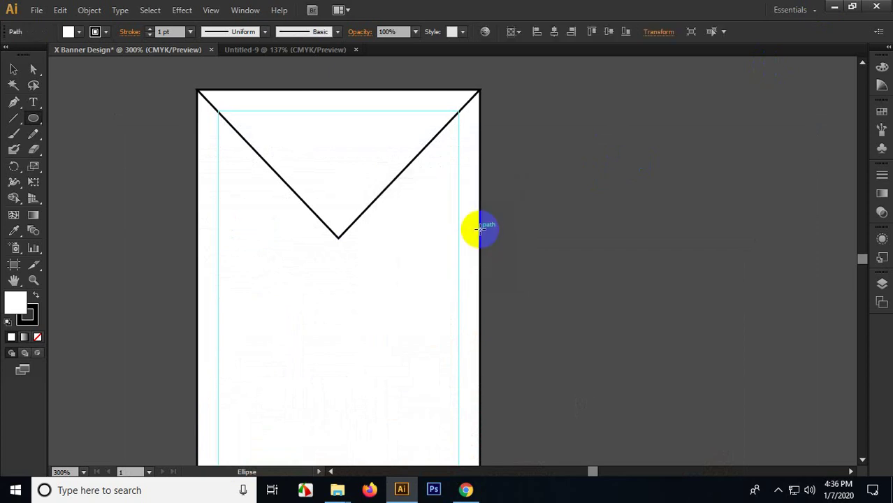
Step: Create a 2 by 2 in circle and move it so its center sits on the triangle's lower tip
{"action": "left_click", "coordinate": [288, 258]}
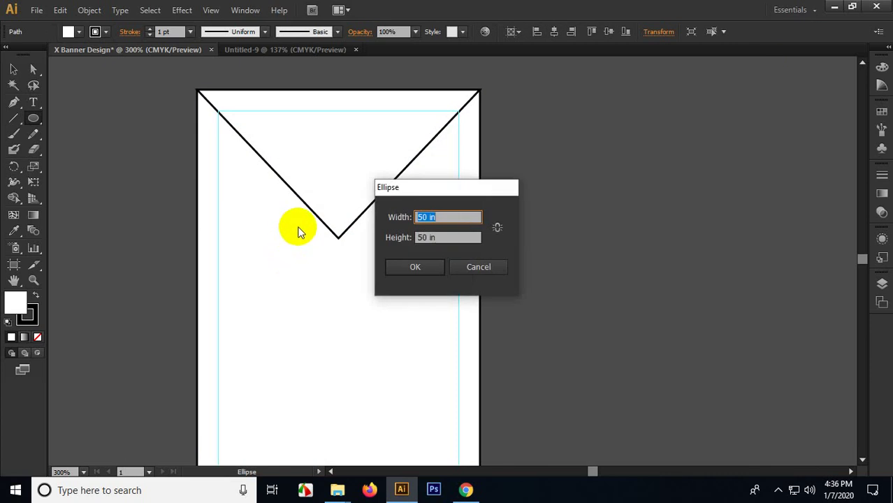
{"action": "type", "text": "2"}
{"action": "key", "text": "Tab"}
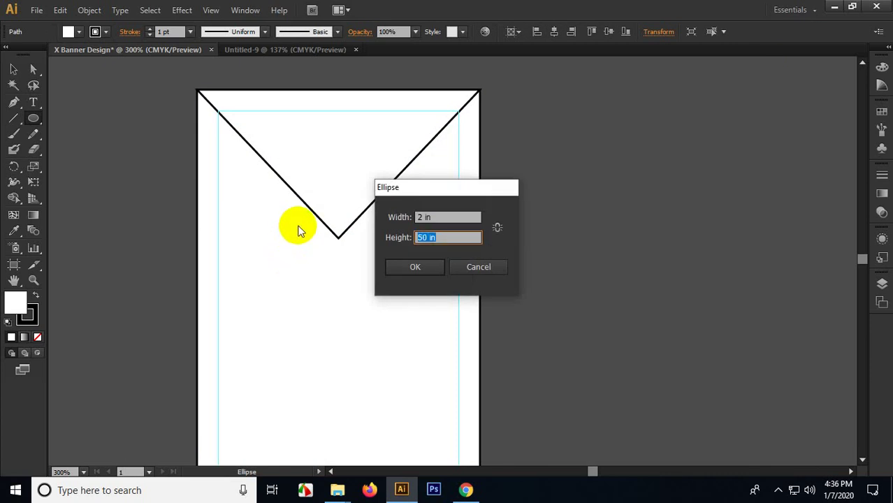
{"action": "type", "text": "2"}
{"action": "key", "text": "Return"}
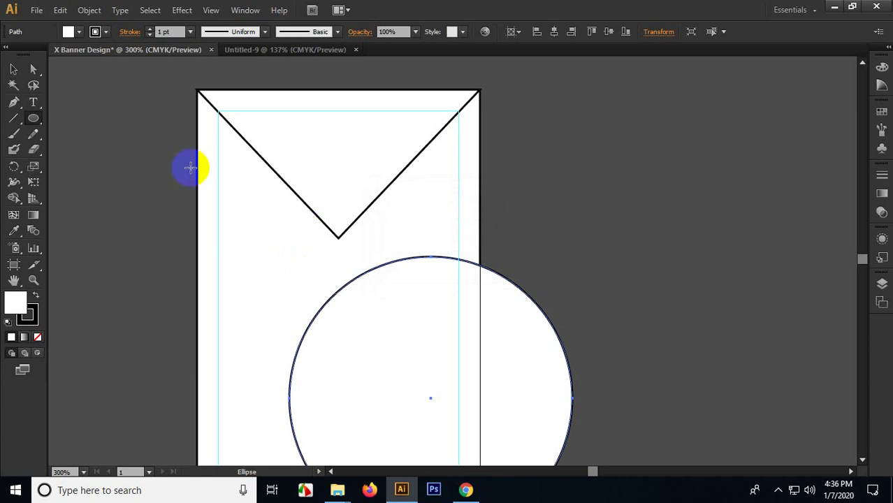
{"action": "left_click", "coordinate": [14, 69]}
{"action": "left_click_drag", "start_coordinate": [371, 348], "coordinate": [278, 190]}
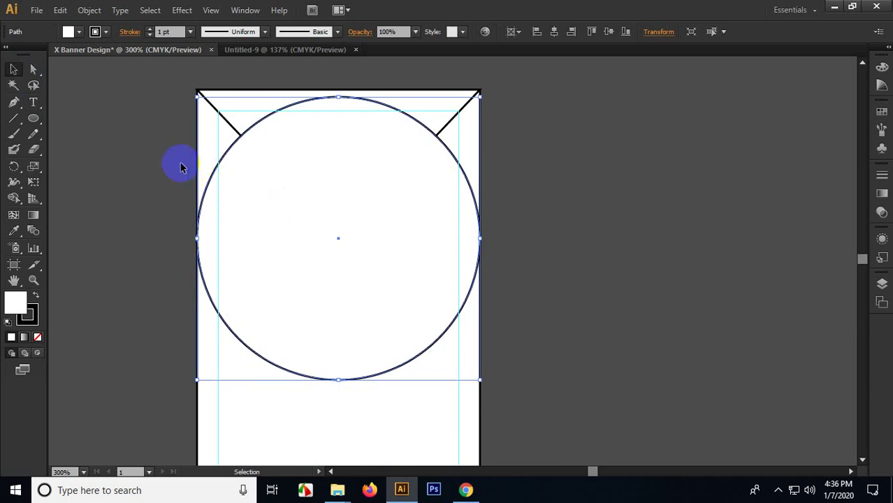
Step: Scale the circle uniformly to 50% about its center
{"action": "key", "text": "s"}
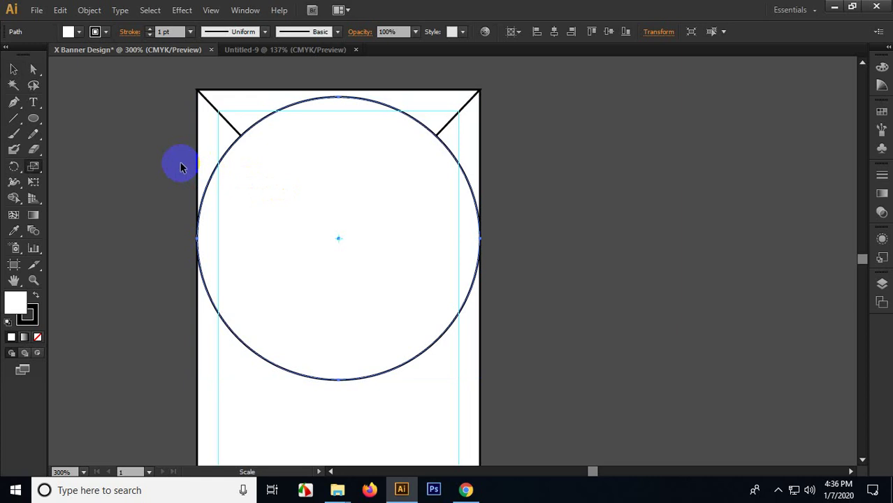
{"action": "key", "text": "Return"}
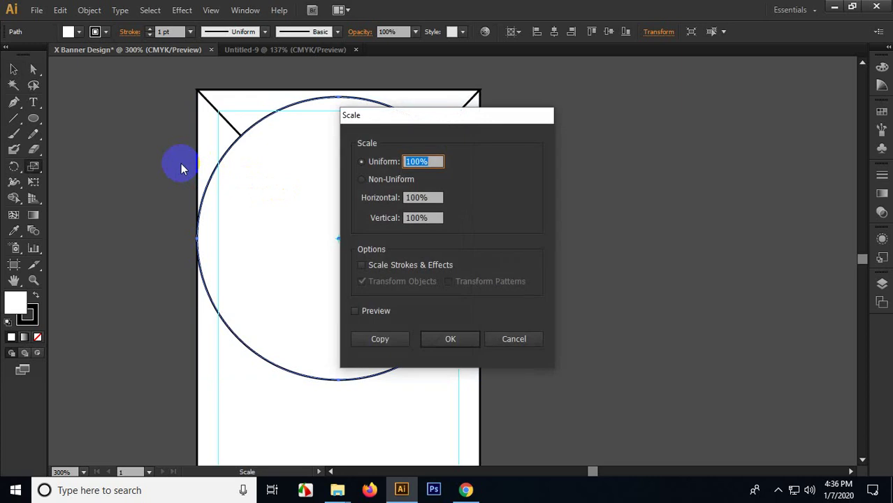
{"action": "type", "text": "20"}
{"action": "left_click_drag", "start_coordinate": [408, 161], "coordinate": [431, 162]}
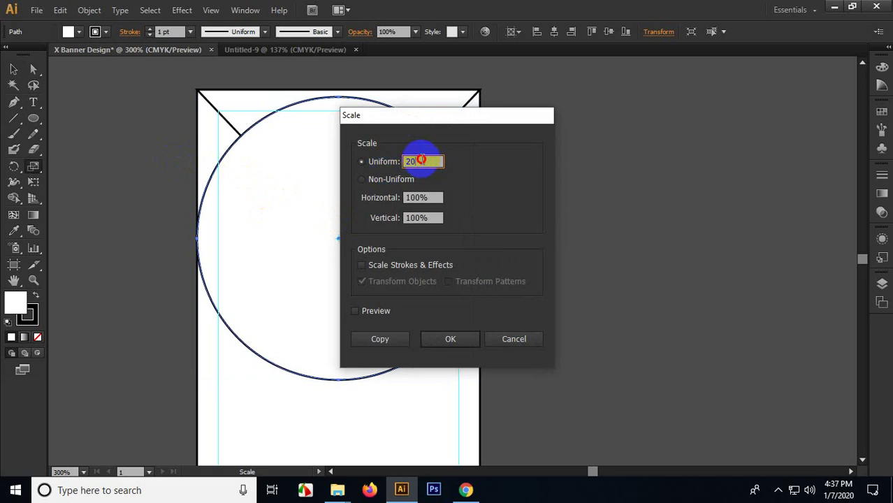
{"action": "left_click_drag", "start_coordinate": [419, 118], "coordinate": [561, 149]}
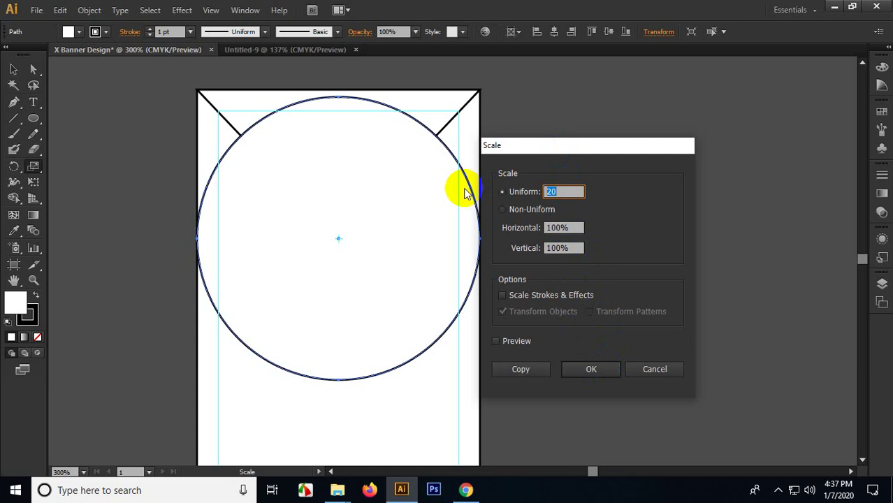
{"action": "type", "text": "50"}
{"action": "key", "text": "Return"}
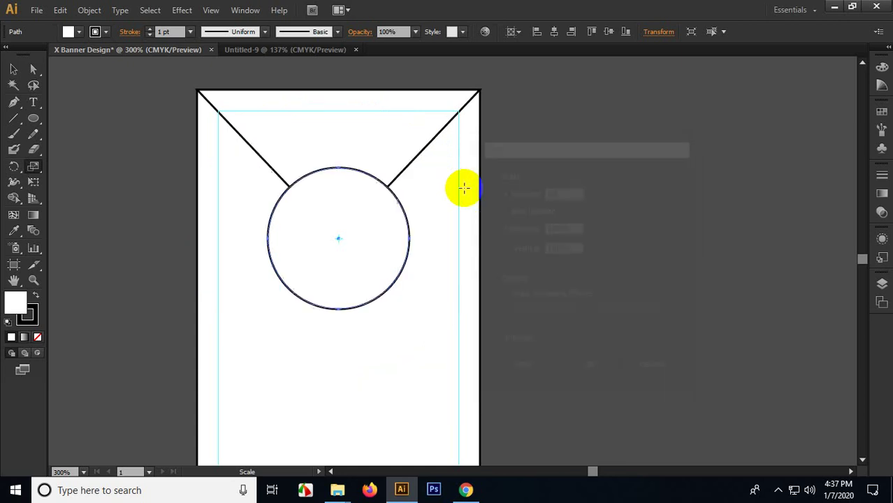
Step: Delete the scaled circle at the triangle's tip
{"action": "left_click", "coordinate": [17, 110]}
{"action": "left_click", "coordinate": [14, 70]}
{"action": "key", "text": "Delete"}
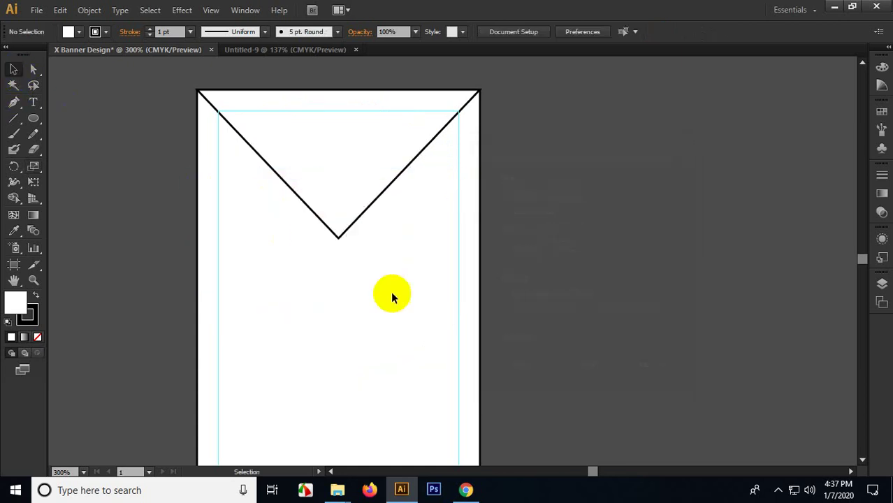
Step: Try moving the triangle down and to the left, and undo the move
{"action": "scroll", "coordinate": [319, 185], "scroll_direction": "up", "scroll_amount": 1}
{"action": "left_click_drag", "start_coordinate": [336, 178], "coordinate": [321, 273]}
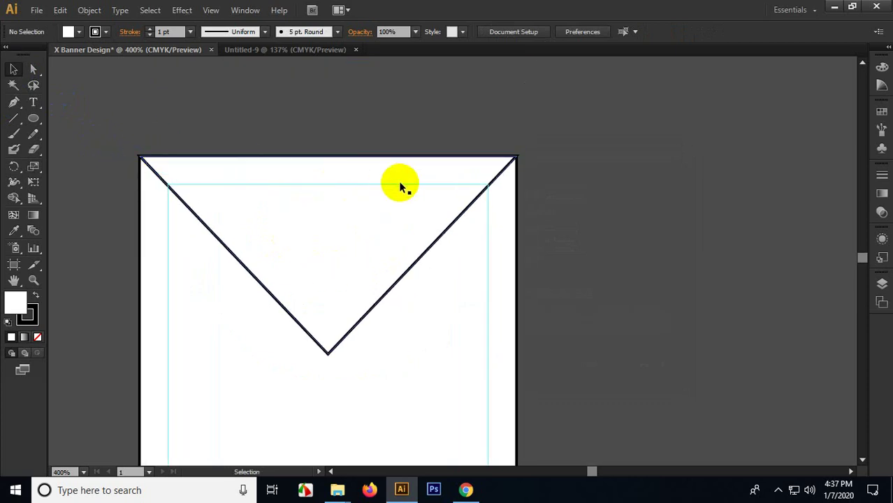
{"action": "left_click_drag", "start_coordinate": [258, 252], "coordinate": [233, 298]}
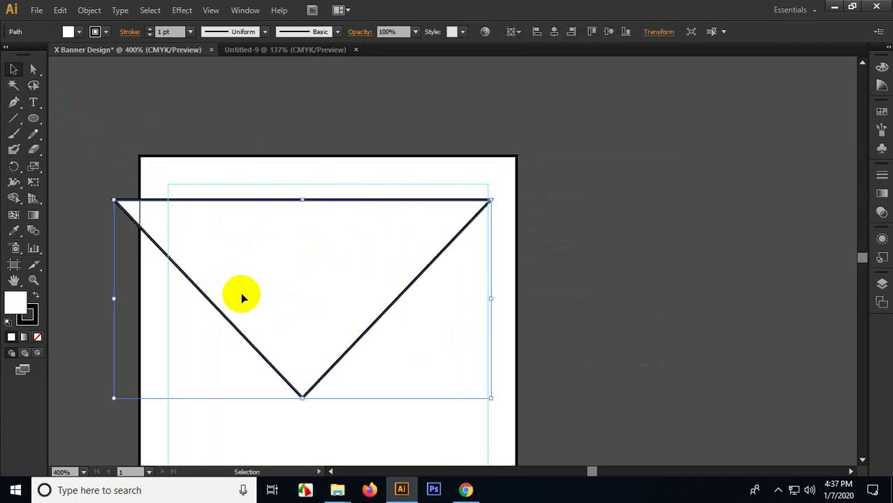
{"action": "key", "text": "ctrl+z"}
Step: Show the CMYK color sliders and fill the triangle with C 80, M 20, Y 0, K 0
{"action": "left_click", "coordinate": [38, 337]}
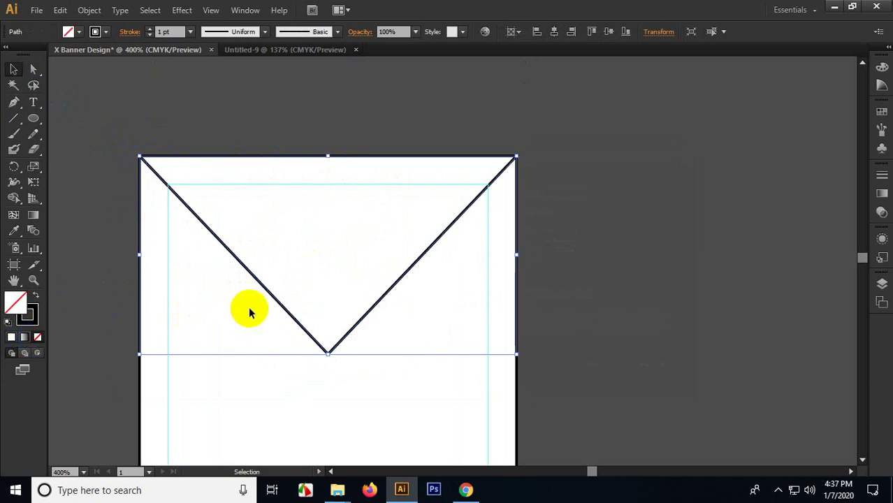
{"action": "left_click", "coordinate": [882, 66]}
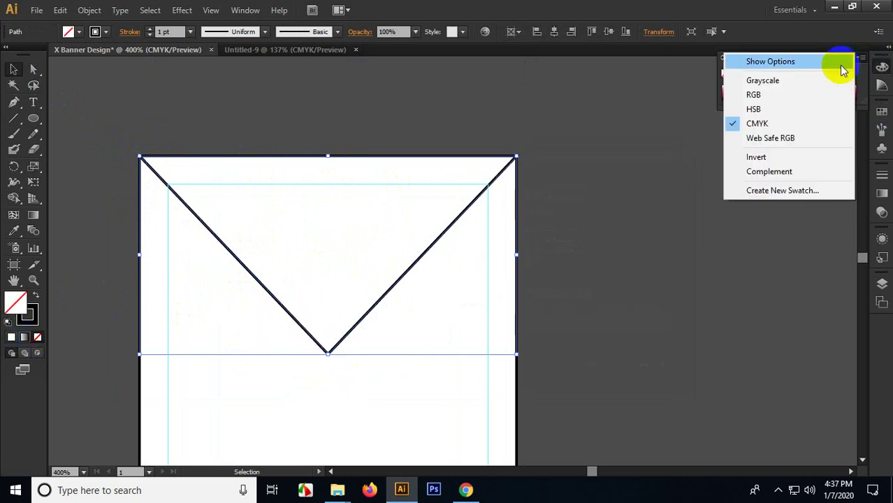
{"action": "left_click", "coordinate": [803, 62]}
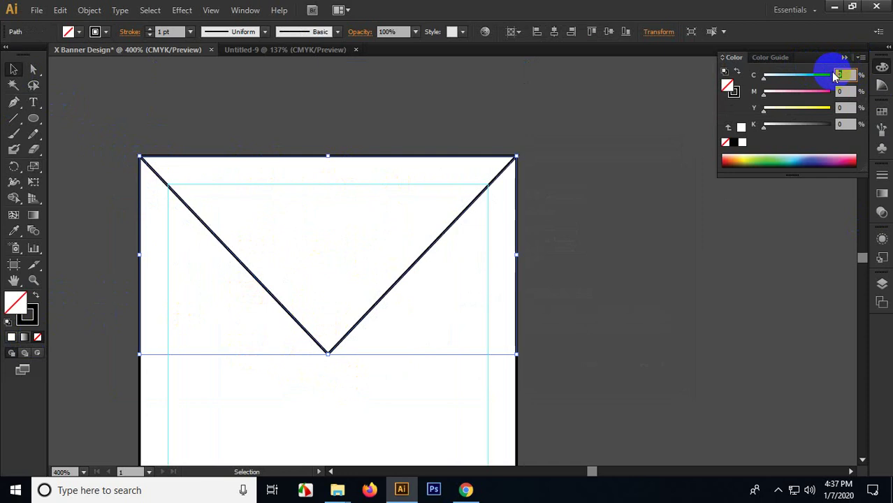
{"action": "left_click", "coordinate": [845, 75]}
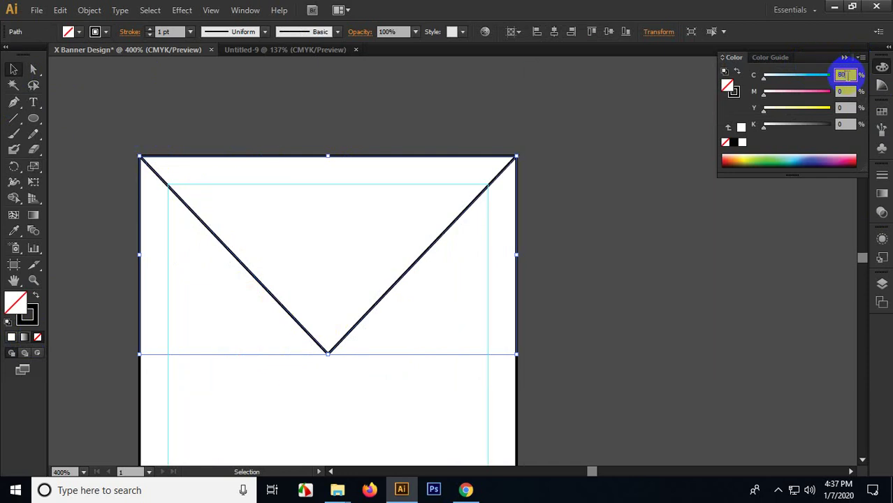
{"action": "key", "text": "Tab"}
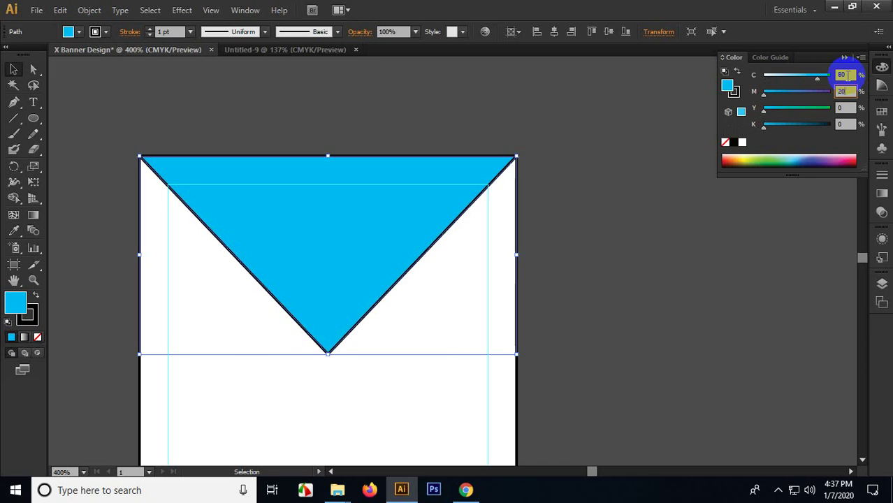
{"action": "type", "text": "20"}
{"action": "key", "text": "Tab"}
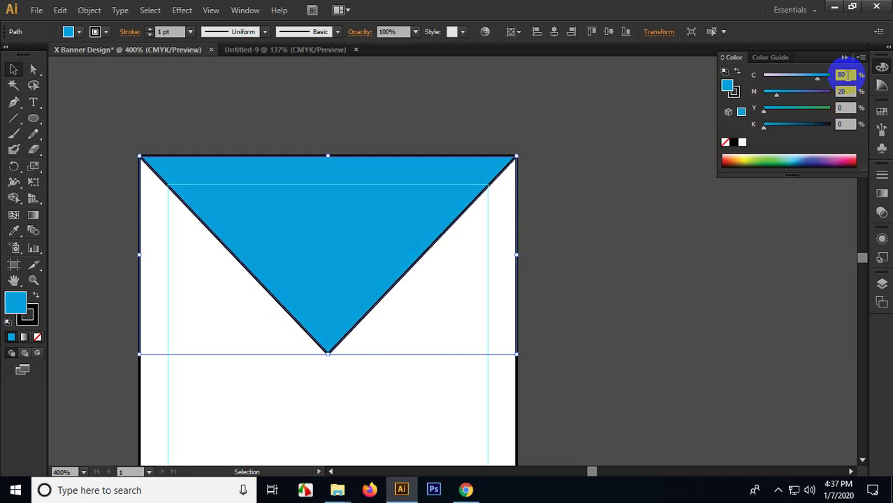
Step: Remove the blue triangle's stroke and deselect it
{"action": "left_click", "coordinate": [28, 316]}
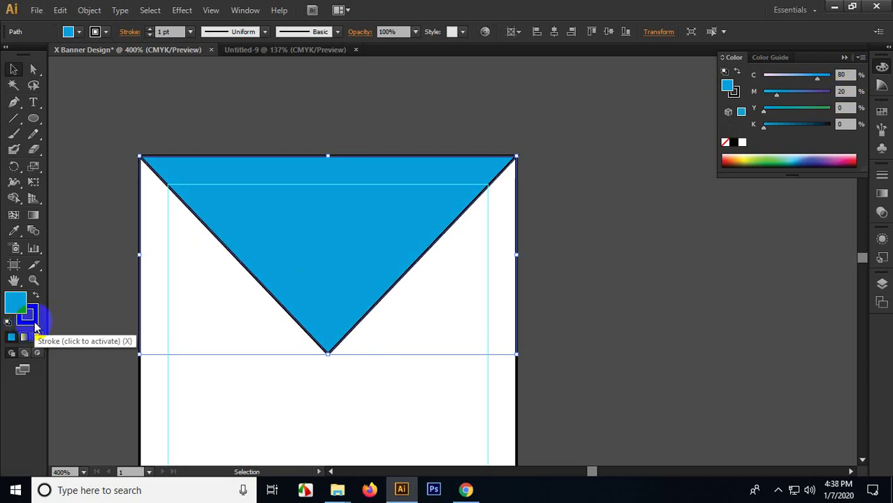
{"action": "left_click", "coordinate": [38, 339]}
{"action": "left_click", "coordinate": [103, 155]}
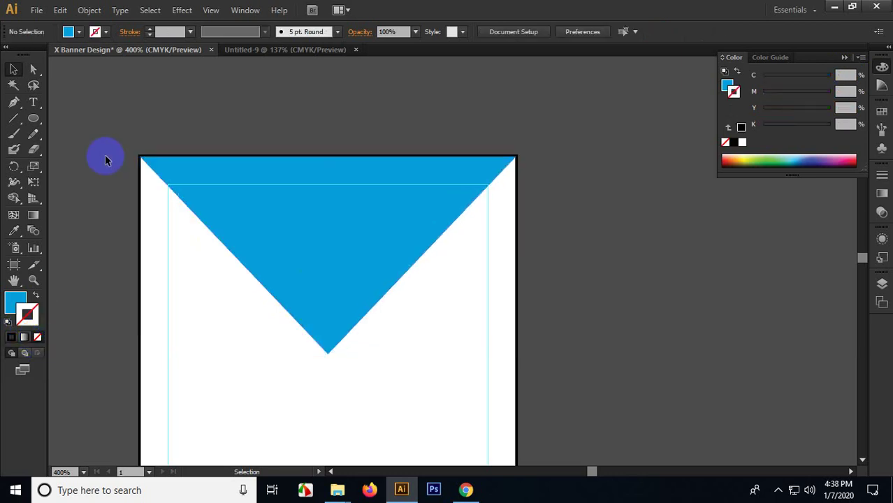
Step: Draw a circle centered on the triangle's lower tip, about three-fifths of the banner's width across
{"action": "scroll", "coordinate": [224, 308], "scroll_direction": "down", "scroll_amount": 2}
{"action": "scroll", "coordinate": [225, 308], "scroll_direction": "right", "scroll_amount": 2}
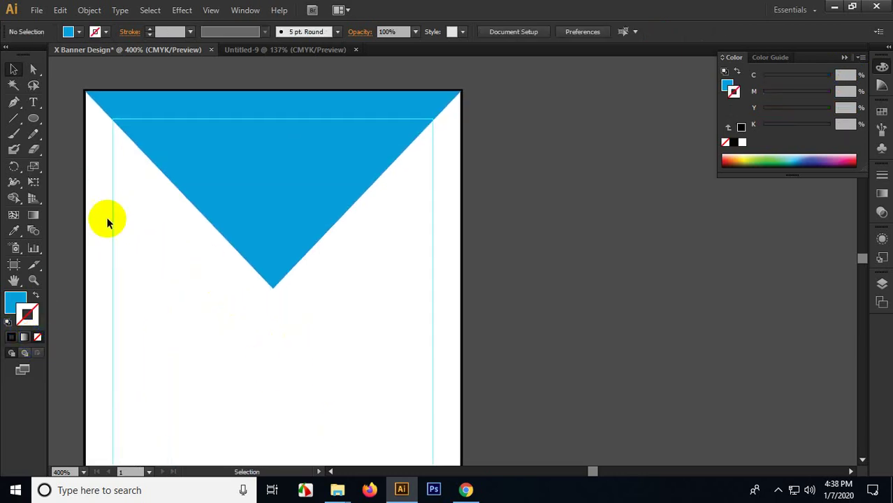
{"action": "left_click_drag", "start_coordinate": [33, 117], "coordinate": [89, 147]}
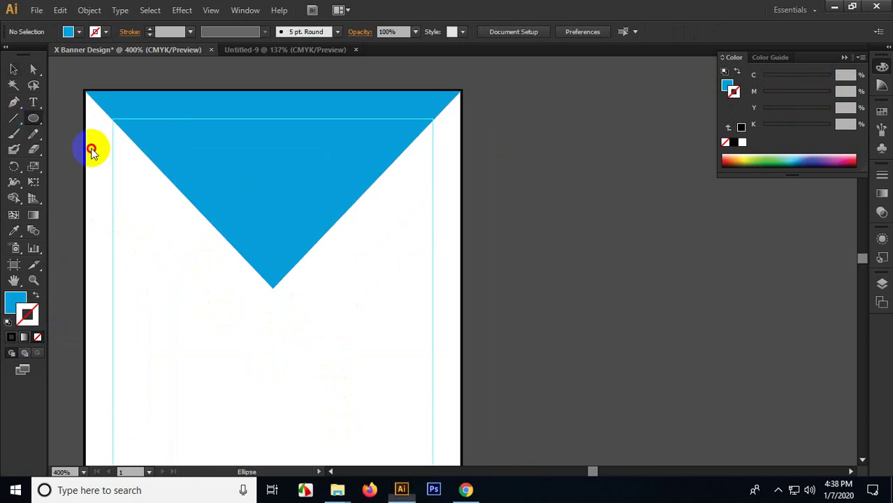
{"action": "left_click_drag", "start_coordinate": [271, 288], "coordinate": [353, 396]}
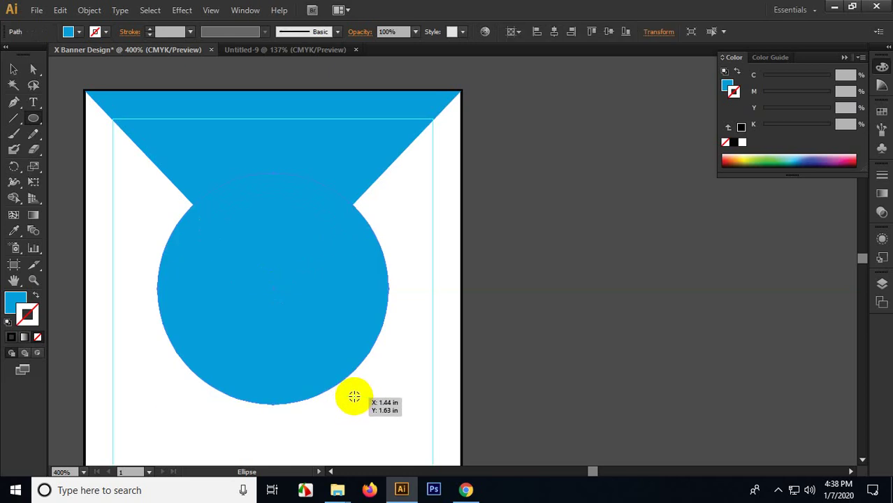
{"action": "left_click", "coordinate": [13, 70]}
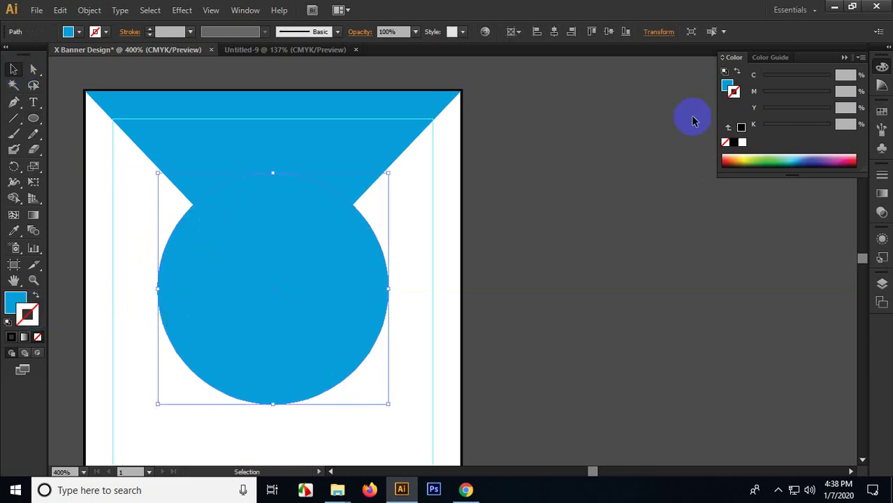
Step: Mix a dark blue fill of C 100, M 0, Y 0, K 64 for the circle and deselect it
{"action": "left_click", "coordinate": [731, 89]}
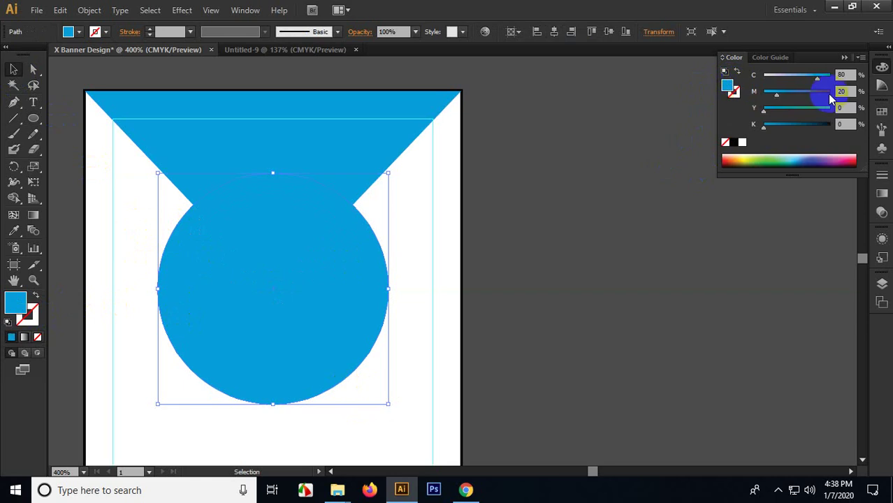
{"action": "left_click_drag", "start_coordinate": [822, 88], "coordinate": [802, 91]}
{"action": "left_click_drag", "start_coordinate": [780, 133], "coordinate": [803, 126]}
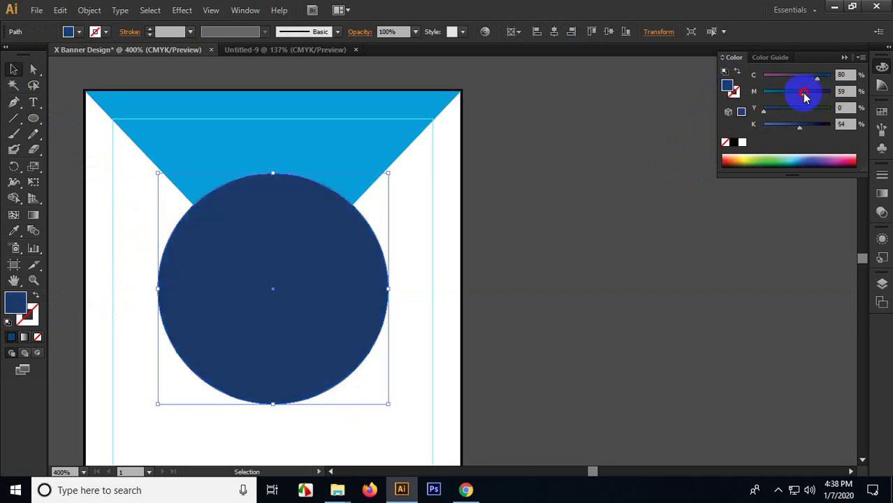
{"action": "left_click_drag", "start_coordinate": [804, 90], "coordinate": [763, 91]}
{"action": "left_click_drag", "start_coordinate": [826, 82], "coordinate": [833, 77]}
{"action": "left_click_drag", "start_coordinate": [800, 127], "coordinate": [805, 128]}
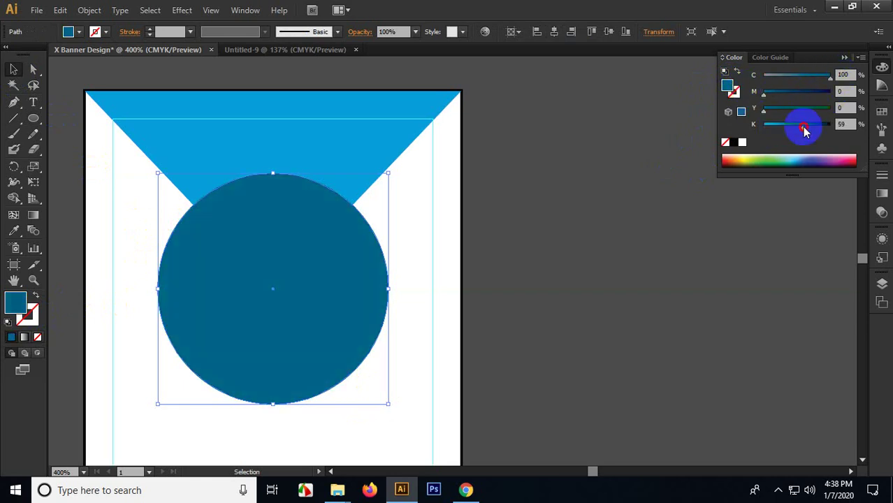
{"action": "left_click", "coordinate": [698, 218]}
Step: Give the dark blue circle a white 3 pt stroke and deselect it
{"action": "left_click_drag", "start_coordinate": [578, 256], "coordinate": [637, 249]}
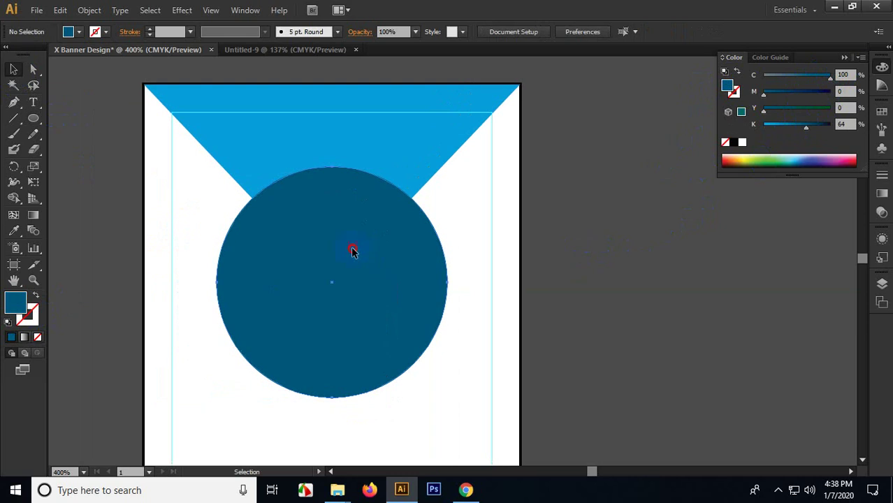
{"action": "left_click", "coordinate": [349, 248]}
{"action": "key", "text": "a"}
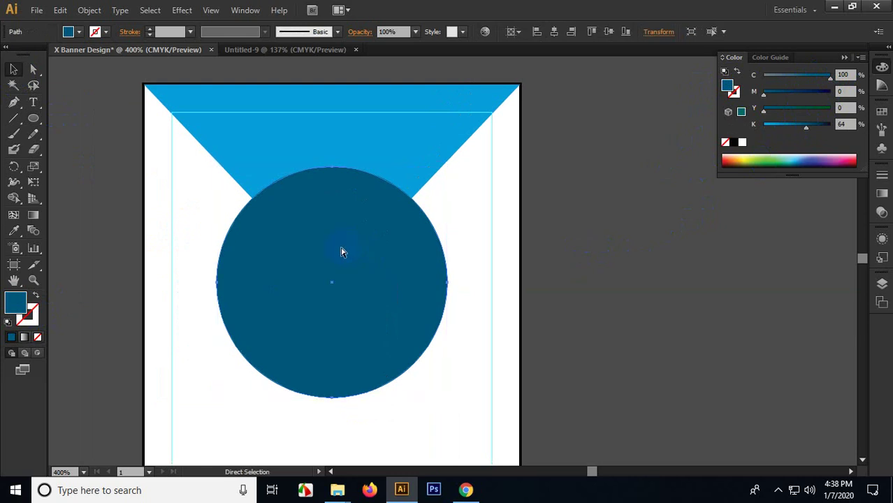
{"action": "key", "text": "v"}
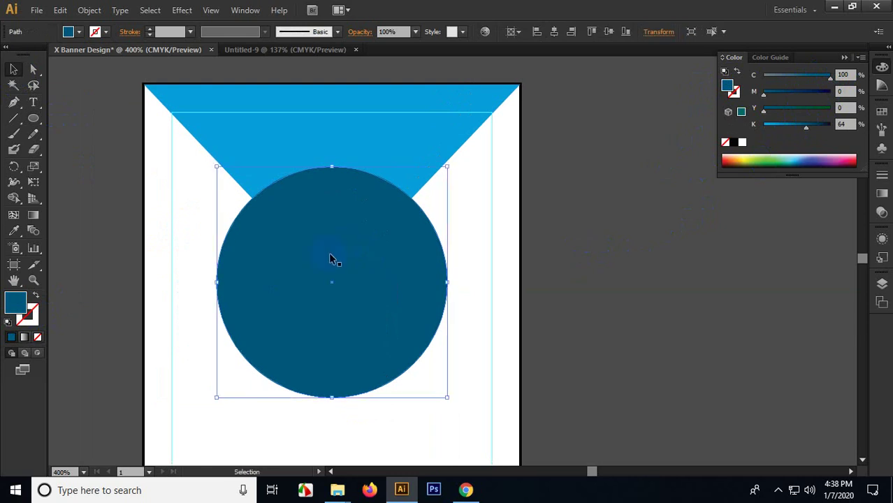
{"action": "left_click", "coordinate": [32, 312]}
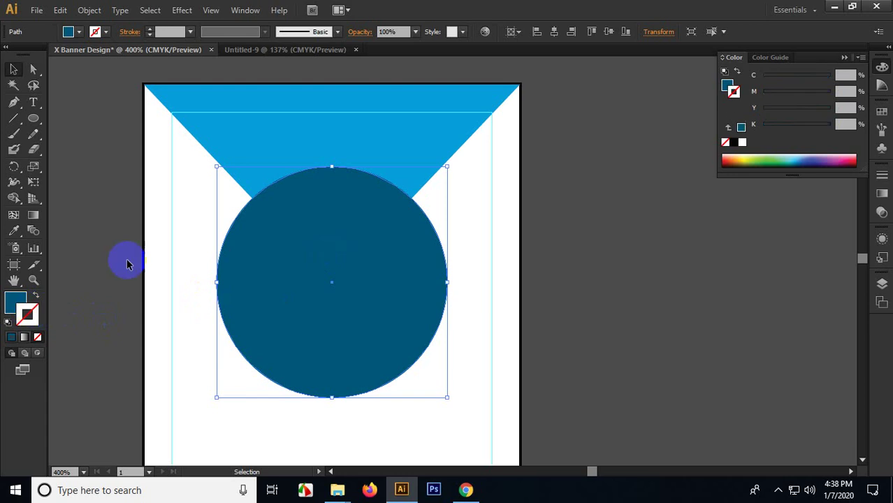
{"action": "left_click", "coordinate": [742, 143]}
{"action": "left_click", "coordinate": [168, 32]}
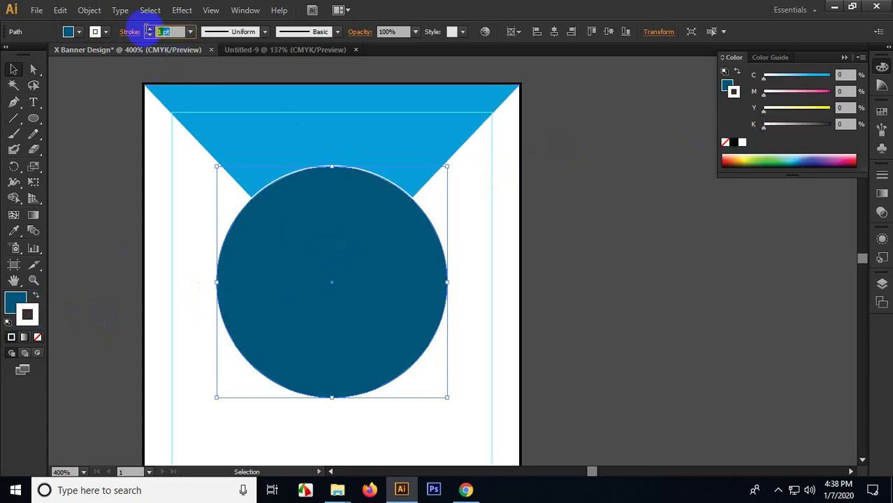
{"action": "type", "text": "3"}
{"action": "key", "text": "Return"}
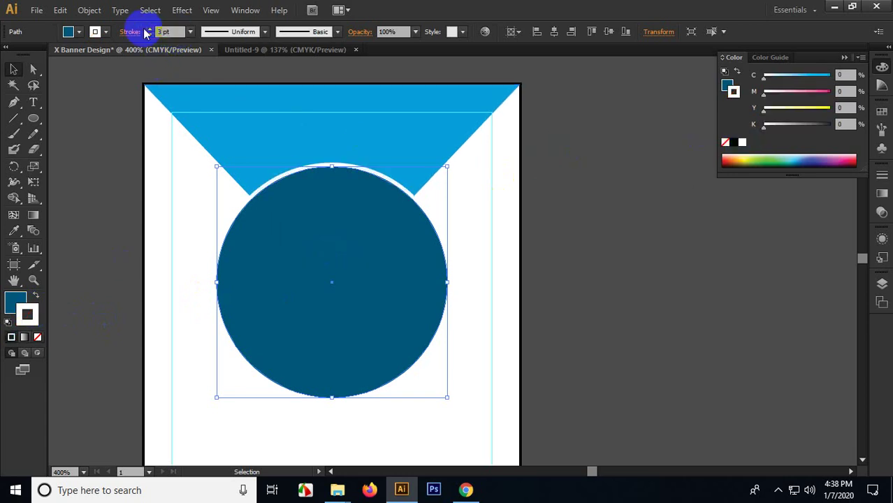
{"action": "left_click", "coordinate": [563, 253]}
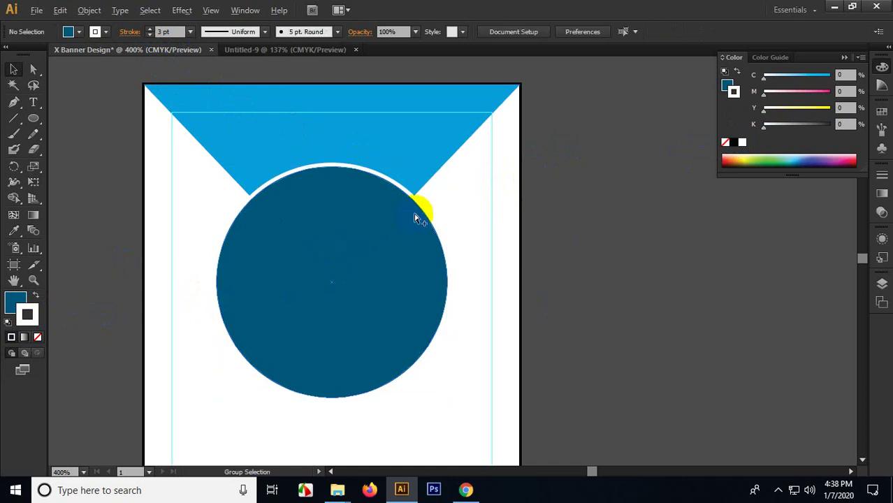
Step: Bring the handshake photo download.jfif into the document and place it beside the banner artboard, clear of the artwork
{"action": "scroll", "coordinate": [553, 240], "scroll_direction": "down", "scroll_amount": 1}
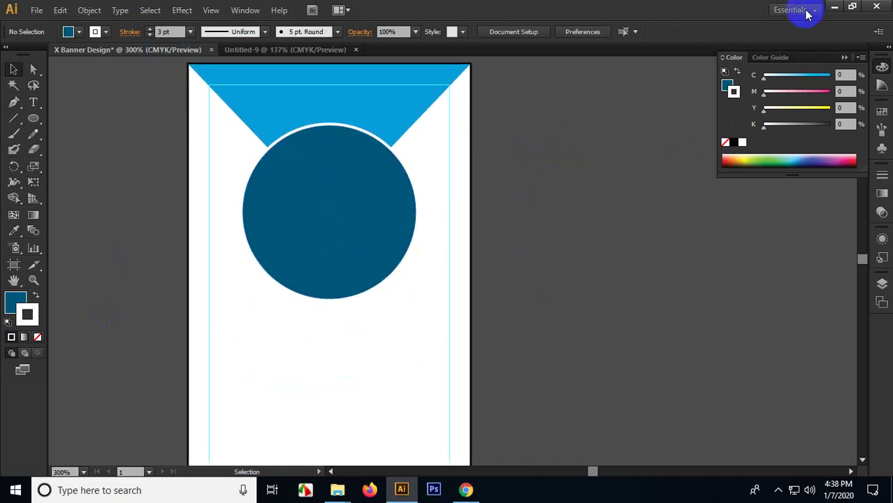
{"action": "left_click", "coordinate": [834, 7]}
{"action": "left_click", "coordinate": [541, 254]}
{"action": "left_click_drag", "start_coordinate": [357, 173], "coordinate": [616, 245]}
{"action": "key", "text": "ctrl+minus"}
{"action": "key", "text": "ctrl+minus"}
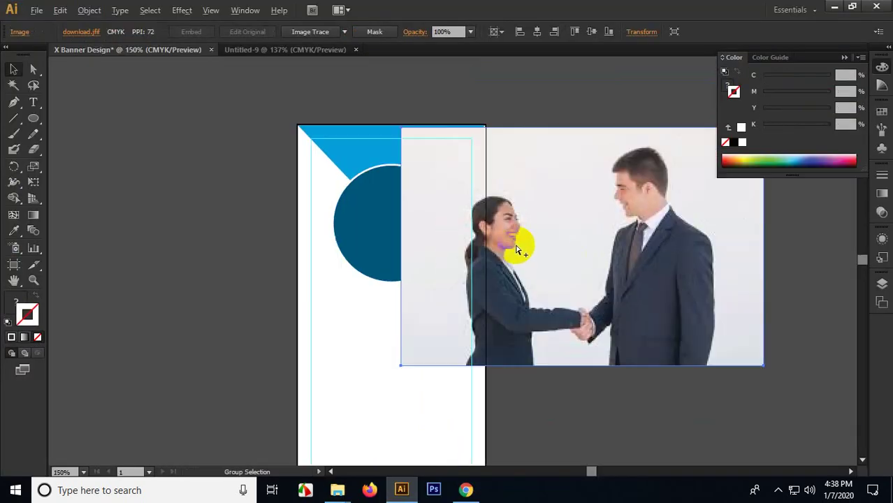
{"action": "left_click_drag", "start_coordinate": [508, 273], "coordinate": [593, 283]}
{"action": "left_click", "coordinate": [473, 129]}
{"action": "key", "text": "ctrl+plus"}
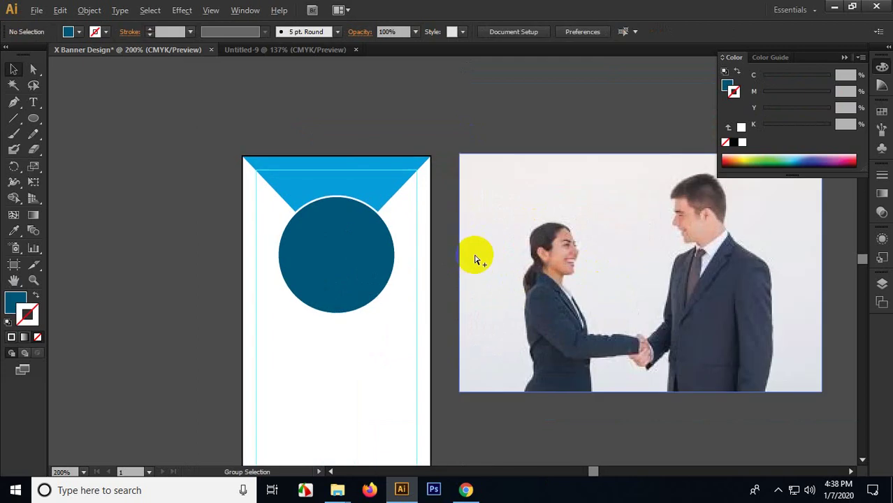
{"action": "left_click_drag", "start_coordinate": [469, 139], "coordinate": [395, 133]}
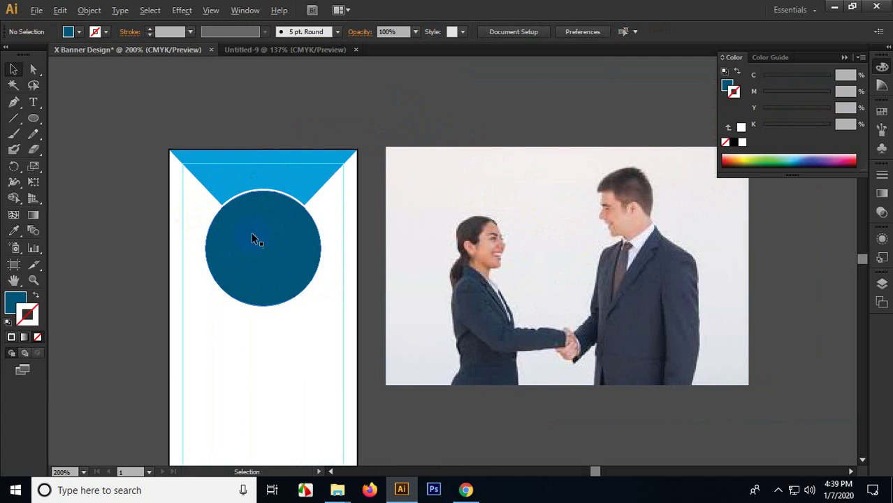
Step: Try placing a copy of the dark blue circle over the woman in the photo and selecting it together with the photo
{"action": "left_click_drag", "start_coordinate": [246, 247], "coordinate": [499, 249]}
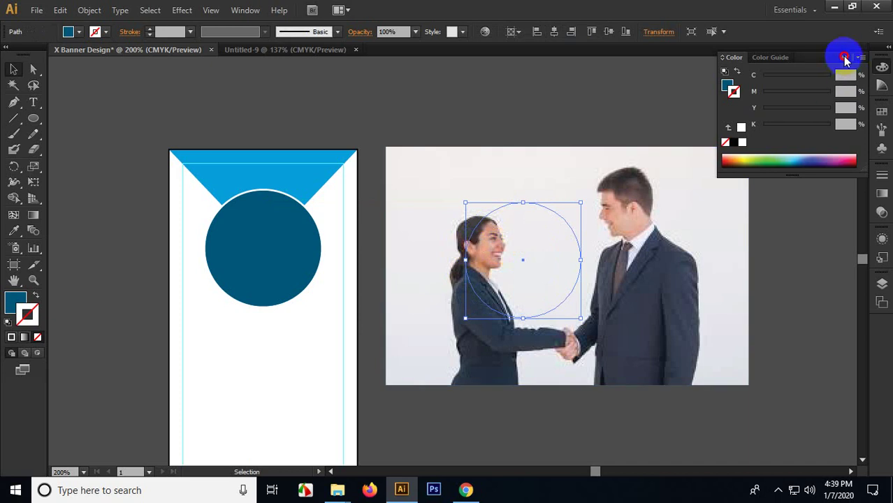
{"action": "left_click", "coordinate": [844, 58]}
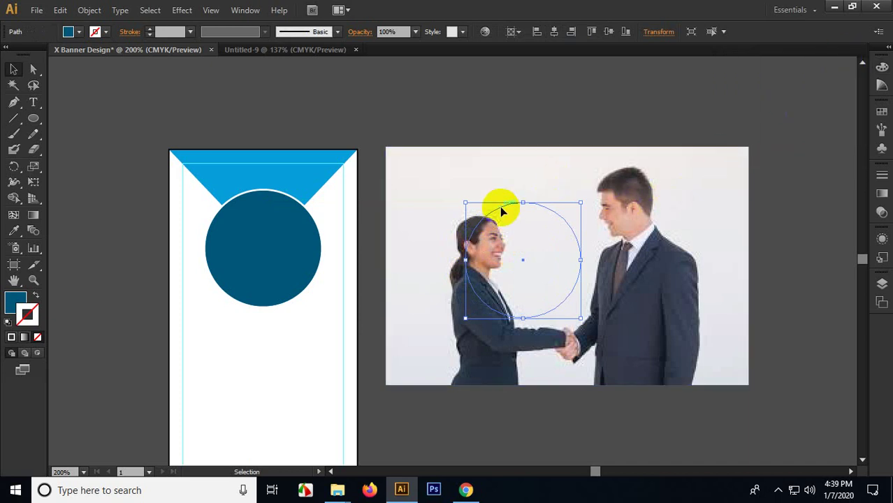
{"action": "left_click_drag", "start_coordinate": [502, 210], "coordinate": [469, 200]}
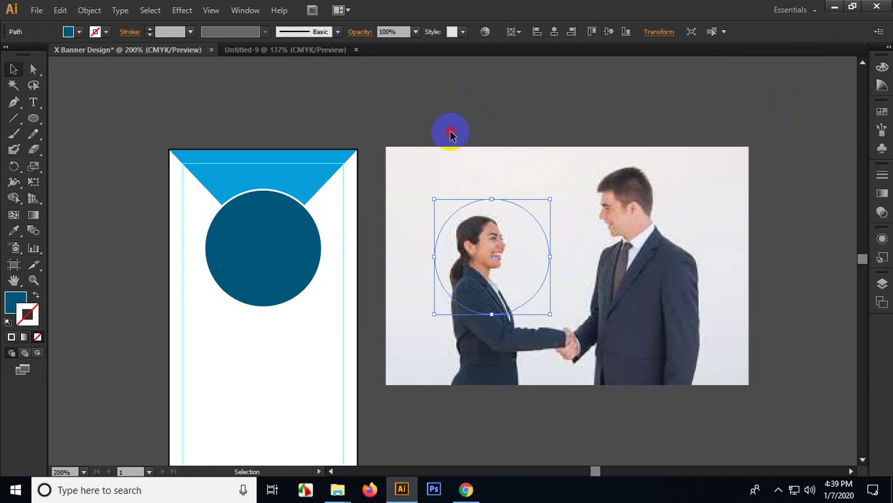
{"action": "left_click", "coordinate": [521, 283], "text": "shift"}
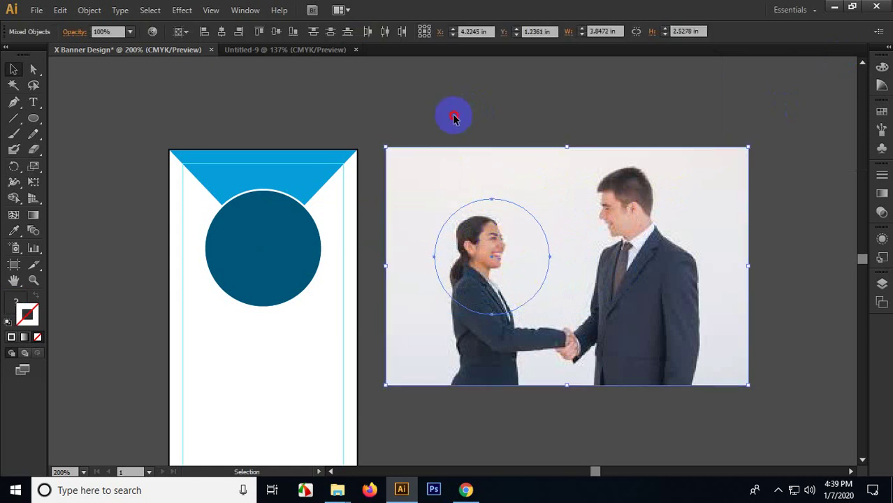
{"action": "left_click_drag", "start_coordinate": [453, 117], "coordinate": [521, 279]}
{"action": "left_click", "coordinate": [495, 126]}
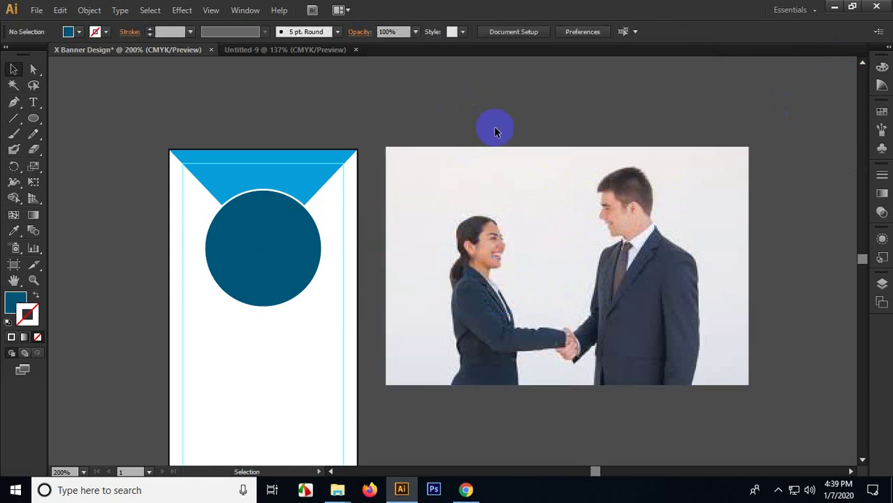
{"action": "left_click", "coordinate": [503, 162]}
{"action": "left_click_drag", "start_coordinate": [444, 104], "coordinate": [546, 311]}
{"action": "left_click", "coordinate": [542, 83]}
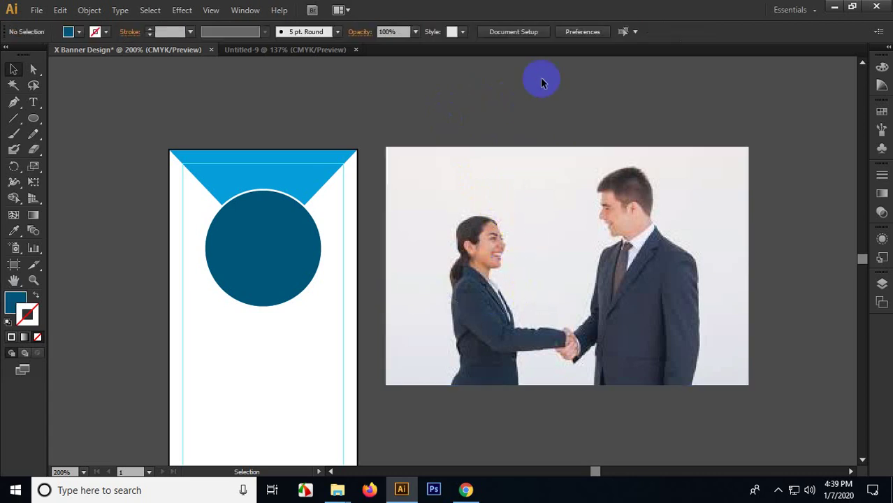
{"action": "left_click", "coordinate": [634, 257]}
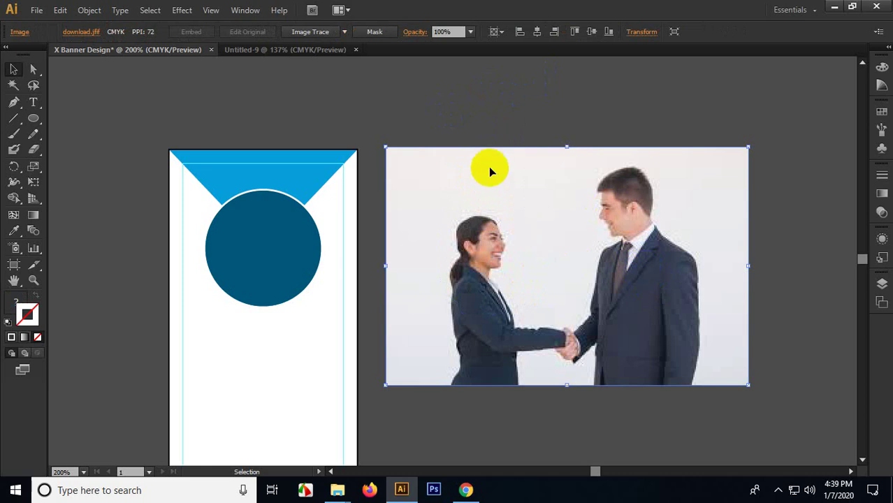
{"action": "left_click", "coordinate": [304, 163]}
{"action": "left_click_drag", "start_coordinate": [303, 163], "coordinate": [317, 165]}
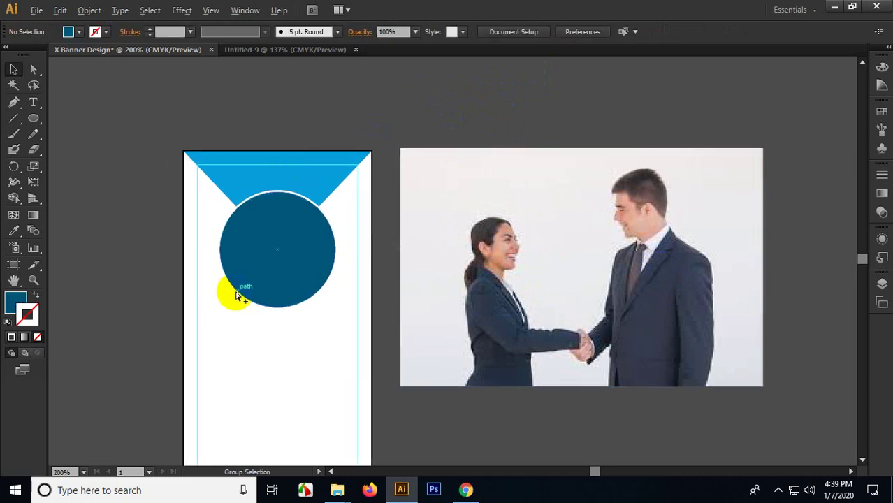
{"action": "scroll", "coordinate": [236, 295], "scroll_direction": "up", "scroll_amount": 1}
{"action": "scroll", "coordinate": [489, 265], "scroll_direction": "right", "scroll_amount": 5}
{"action": "left_click", "coordinate": [375, 199]}
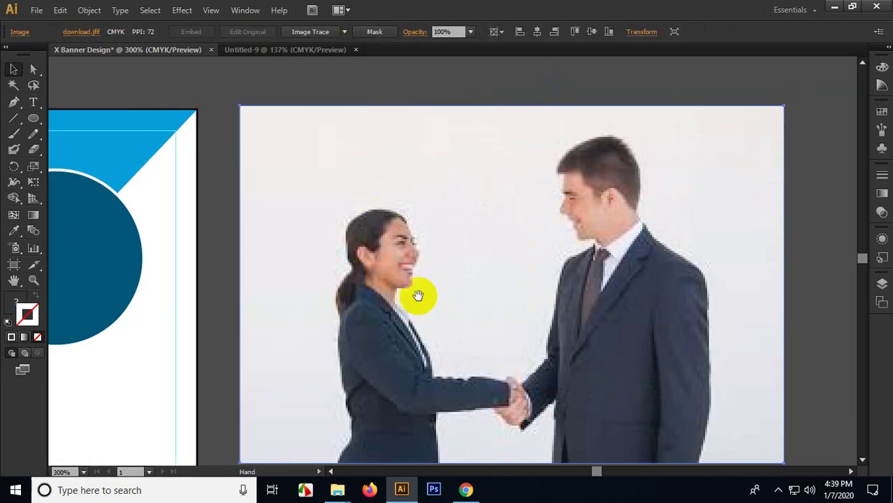
{"action": "left_click_drag", "start_coordinate": [417, 295], "coordinate": [393, 269]}
{"action": "left_click_drag", "start_coordinate": [339, 249], "coordinate": [344, 227]}
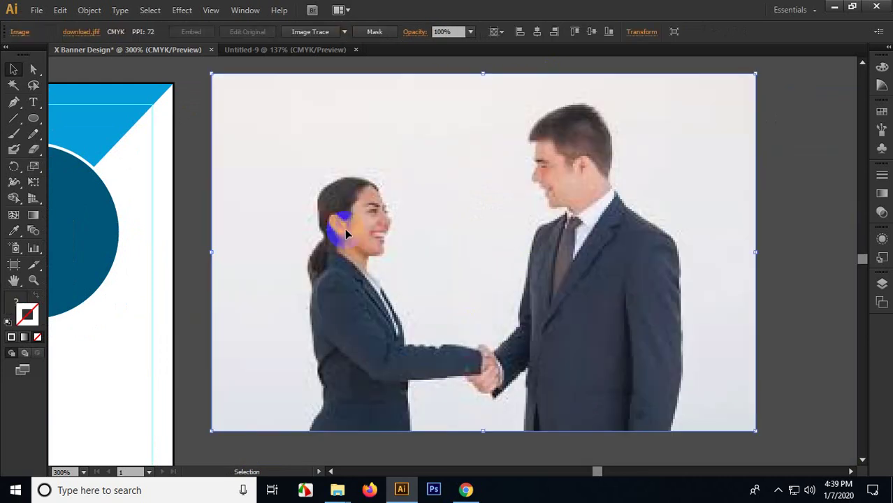
Step: Copy the banner's dark blue circle onto the handshake photo, bring the copy to the front and deselect it
{"action": "scroll", "coordinate": [345, 228], "scroll_direction": "down", "scroll_amount": 1}
{"action": "left_click_drag", "start_coordinate": [125, 225], "coordinate": [374, 223]}
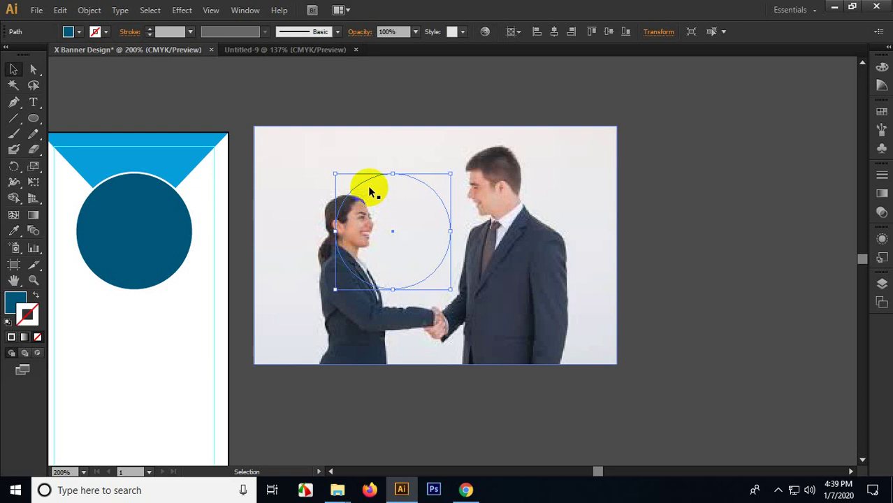
{"action": "right_click", "coordinate": [371, 192]}
{"action": "mouse_move", "coordinate": [459, 375]}
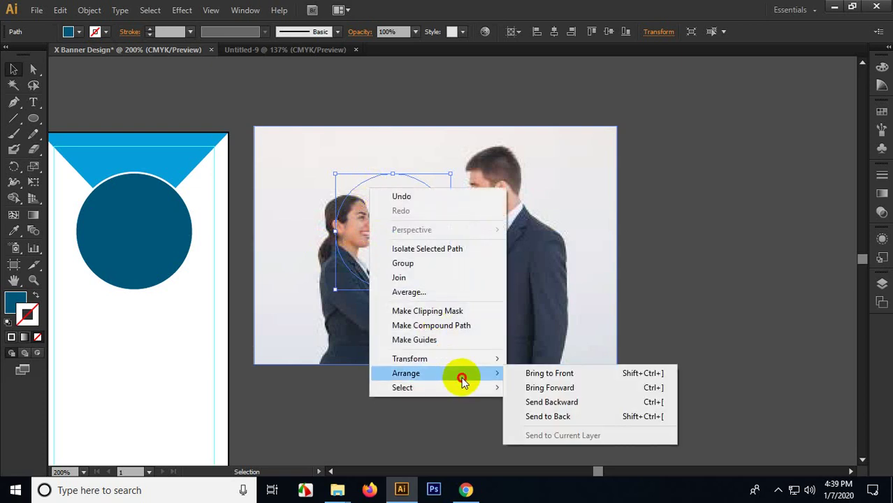
{"action": "left_click", "coordinate": [573, 375]}
{"action": "left_click", "coordinate": [522, 411]}
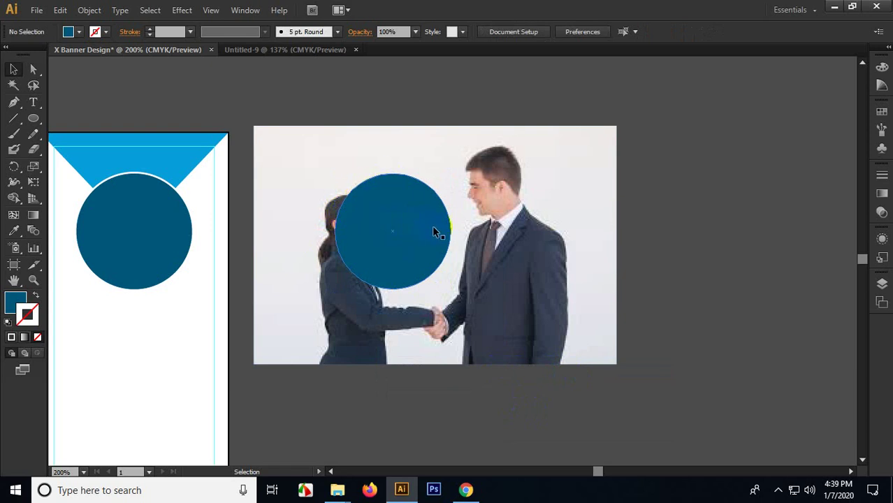
{"action": "left_click", "coordinate": [547, 287]}
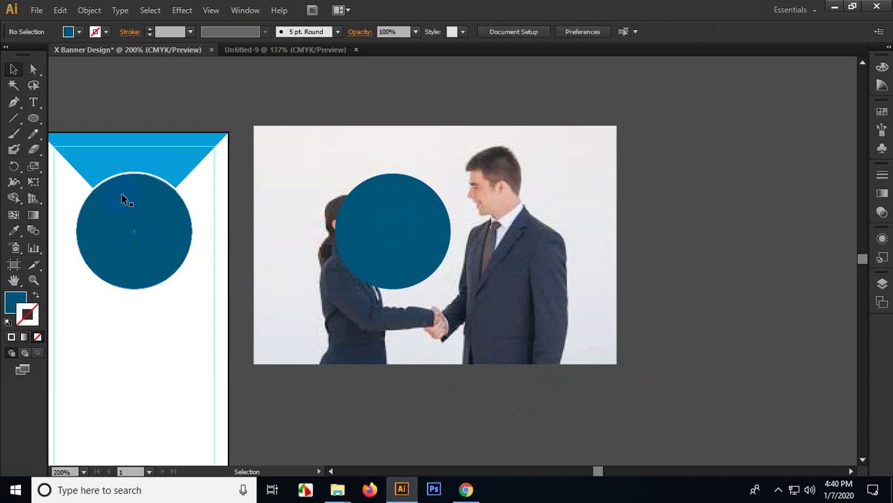
Step: Scale the handshake photo down from two opposite corners so that it fits closely around the circle copy
{"action": "left_click", "coordinate": [483, 352]}
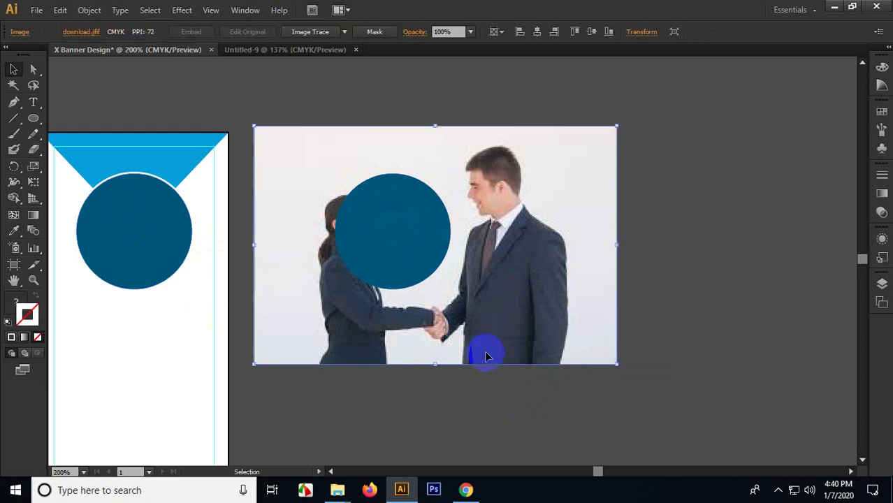
{"action": "left_click_drag", "start_coordinate": [616, 366], "coordinate": [515, 333]}
{"action": "left_click_drag", "start_coordinate": [253, 127], "coordinate": [312, 164]}
{"action": "left_click", "coordinate": [297, 126]}
{"action": "left_click", "coordinate": [451, 279], "text": "ctrl"}
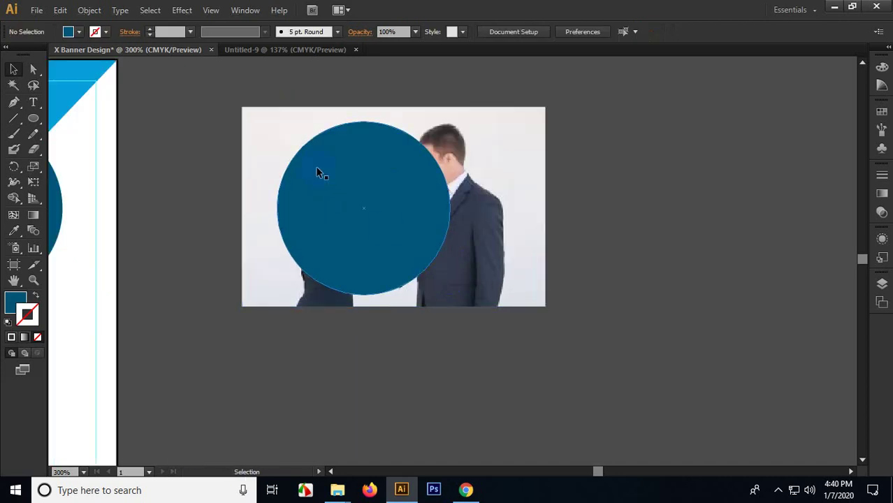
Step: Swap the circle copy's fill and stroke, leaving only a dark blue outline over the photo, and deselect it
{"action": "left_click", "coordinate": [353, 204]}
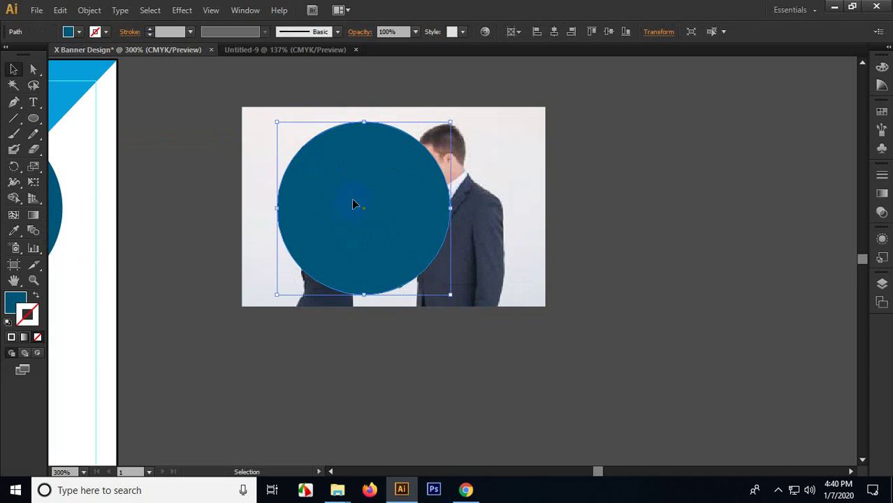
{"action": "left_click", "coordinate": [35, 296]}
{"action": "left_click", "coordinate": [253, 353]}
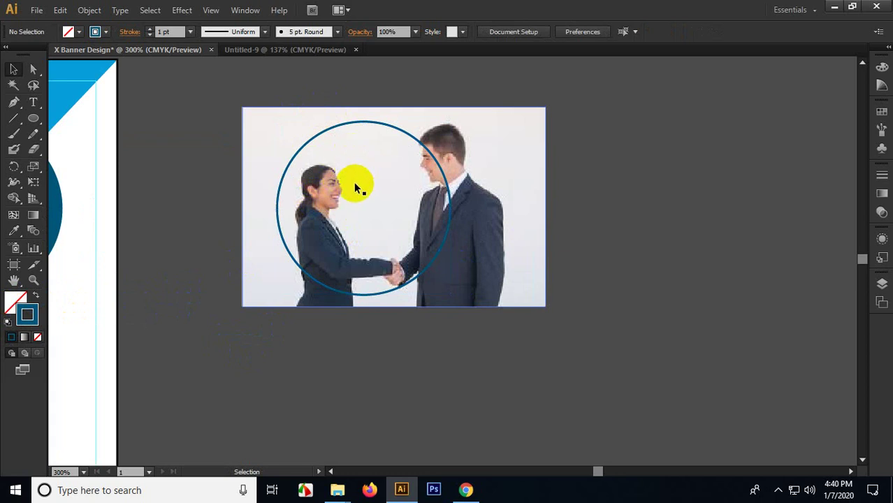
Step: Shrink the photo slightly and reposition it so the handshake is centered in the circle outline with both faces inside
{"action": "left_click_drag", "start_coordinate": [516, 204], "coordinate": [507, 206]}
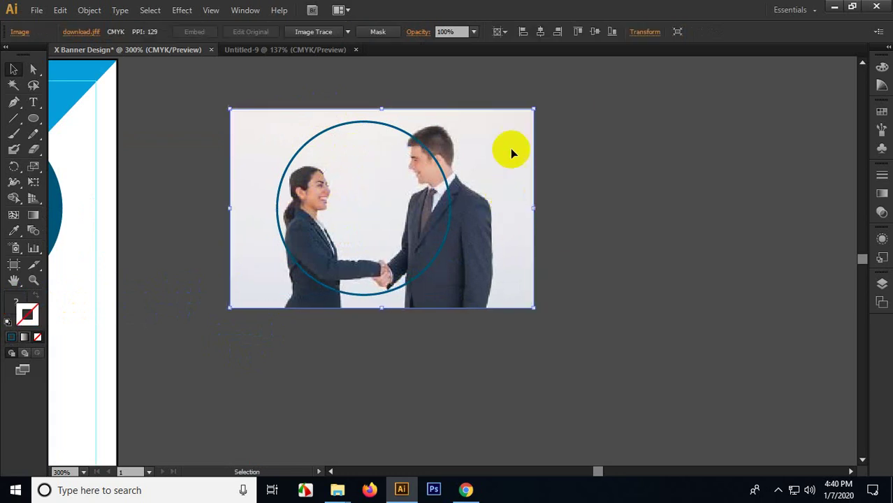
{"action": "left_click_drag", "start_coordinate": [534, 109], "coordinate": [516, 119]}
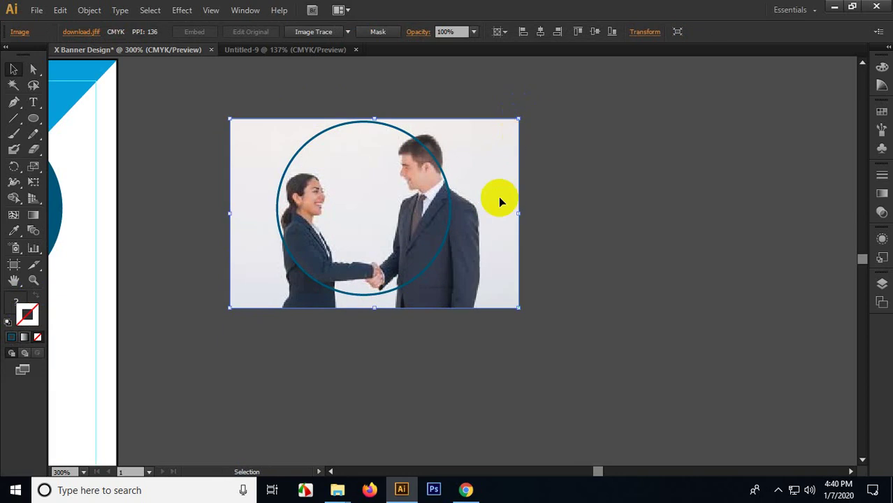
{"action": "left_click_drag", "start_coordinate": [498, 196], "coordinate": [488, 227]}
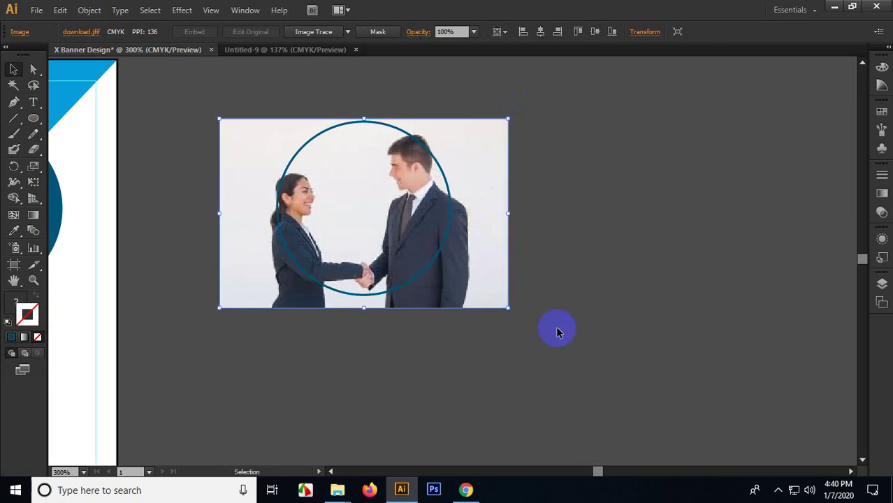
{"action": "left_click", "coordinate": [573, 381]}
Step: Select the photo and the circle outline together and make a clipping mask from them, then deselect the result
{"action": "left_click_drag", "start_coordinate": [621, 365], "coordinate": [285, 118]}
{"action": "right_click", "coordinate": [319, 156]}
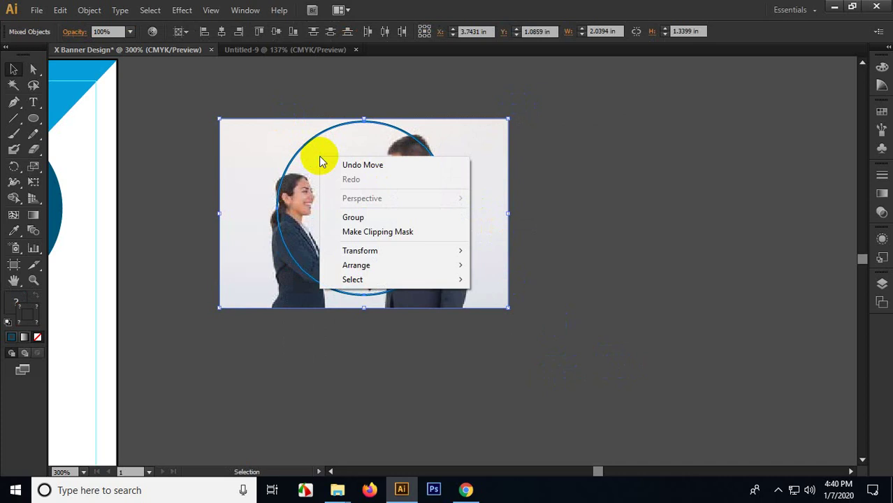
{"action": "left_click", "coordinate": [409, 232]}
{"action": "left_click", "coordinate": [402, 297]}
Step: Align the clipped photo to the dark blue circle's horizontal and vertical center, using the circle as the key object, and deselect
{"action": "left_click_drag", "start_coordinate": [312, 322], "coordinate": [561, 363]}
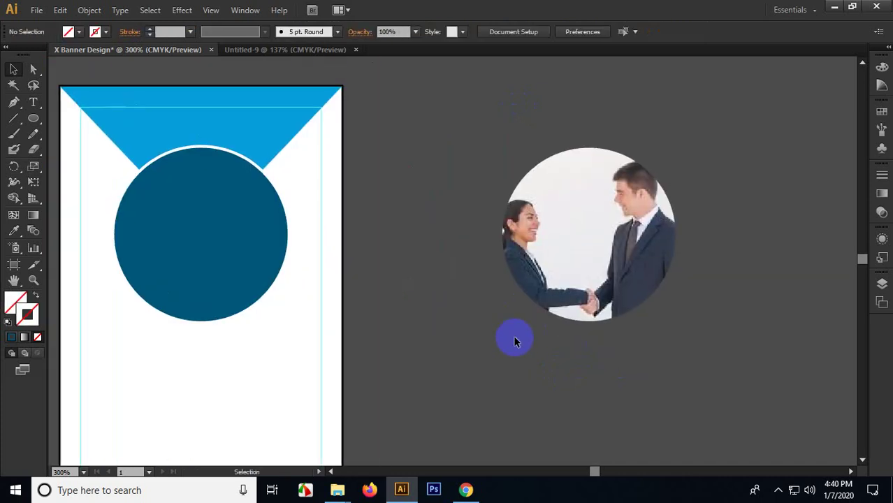
{"action": "left_click", "coordinate": [223, 242]}
{"action": "left_click", "coordinate": [581, 255], "text": "shift"}
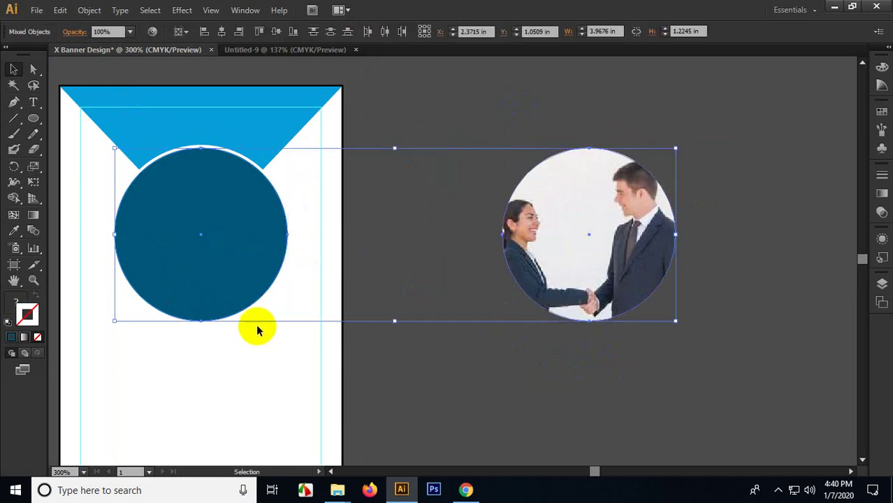
{"action": "left_click", "coordinate": [207, 219]}
{"action": "left_click", "coordinate": [151, 154]}
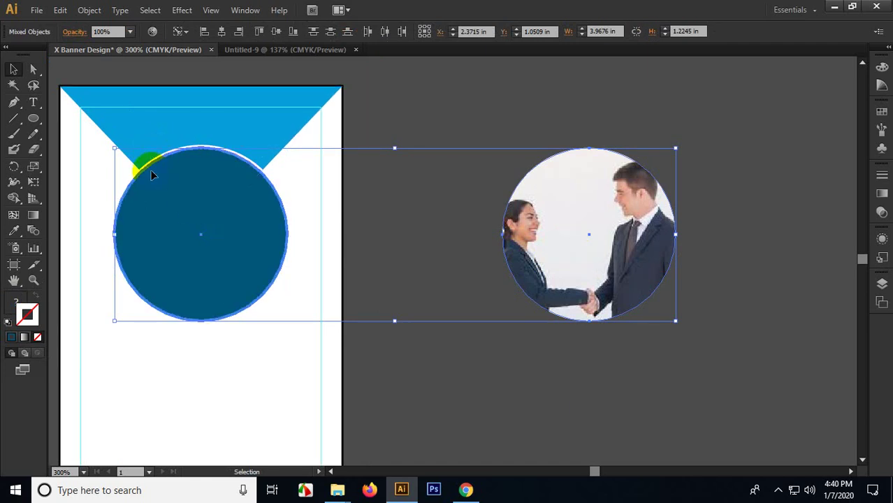
{"action": "left_click", "coordinate": [255, 113]}
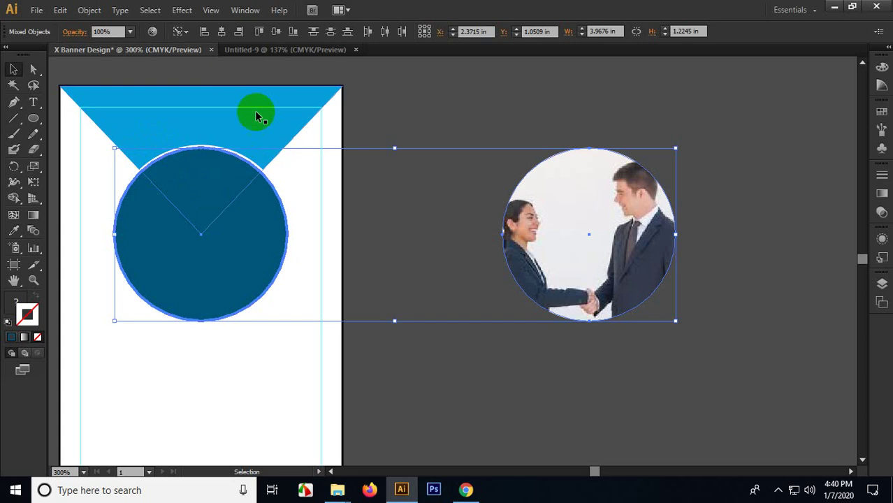
{"action": "left_click", "coordinate": [219, 33]}
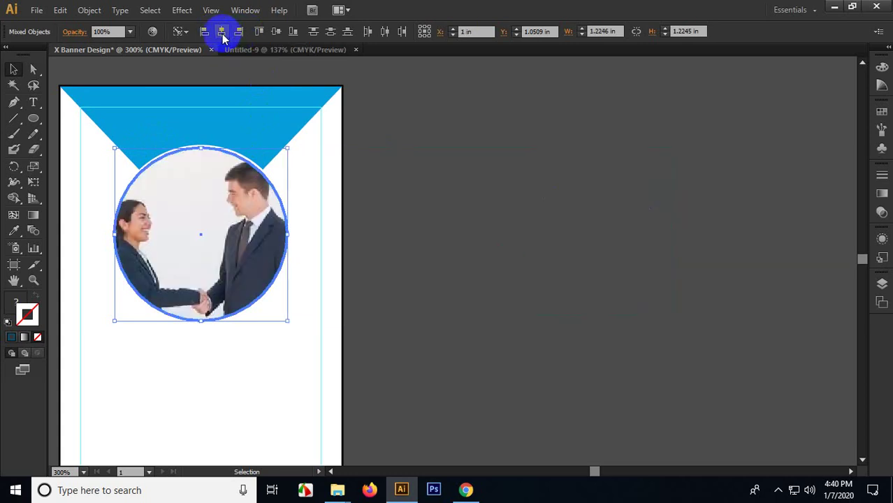
{"action": "left_click", "coordinate": [279, 32]}
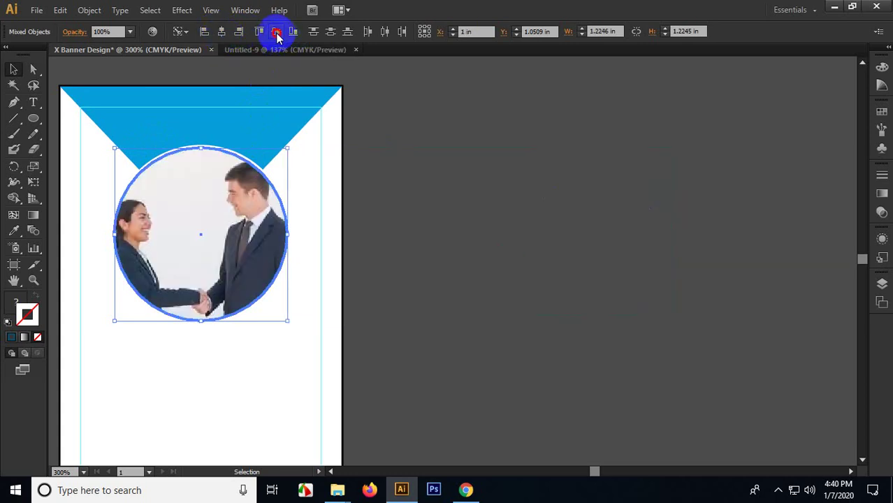
{"action": "left_click", "coordinate": [442, 253]}
Step: Add the point text "X Banner Design" in the white area below the circular photo
{"action": "left_click_drag", "start_coordinate": [393, 279], "coordinate": [437, 225]}
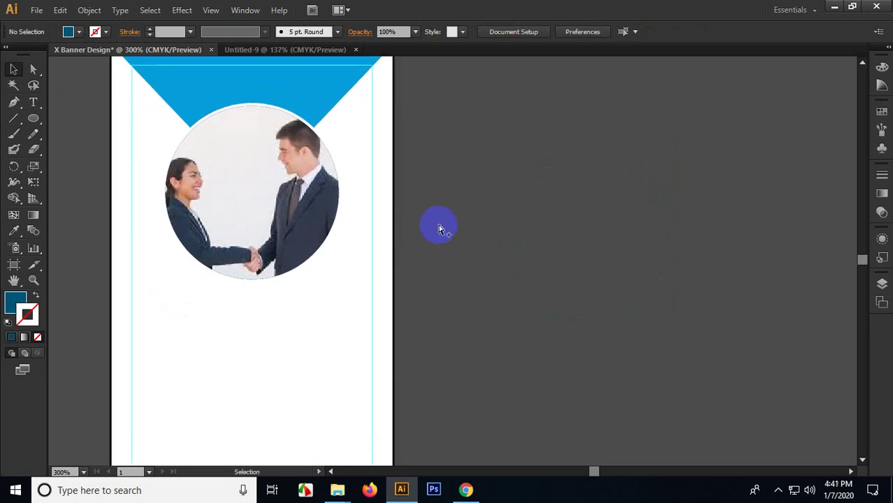
{"action": "scroll", "coordinate": [438, 229], "scroll_direction": "down", "scroll_amount": 2}
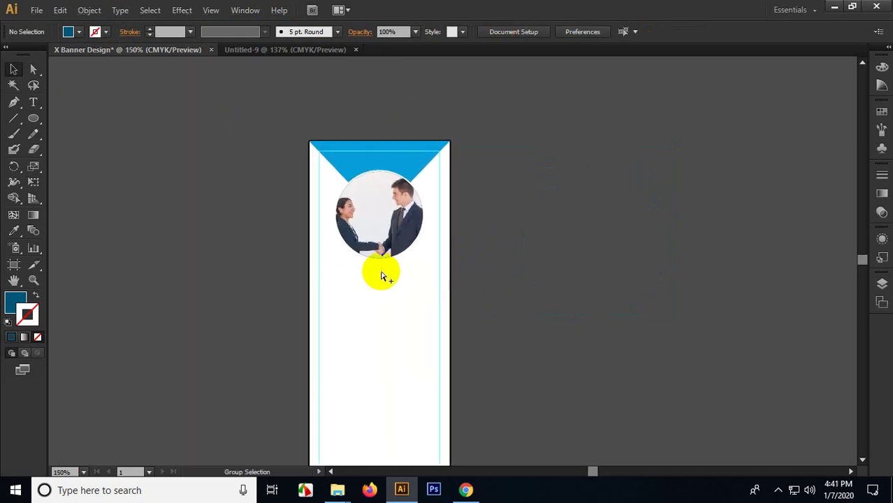
{"action": "scroll", "coordinate": [381, 276], "scroll_direction": "up", "scroll_amount": 2}
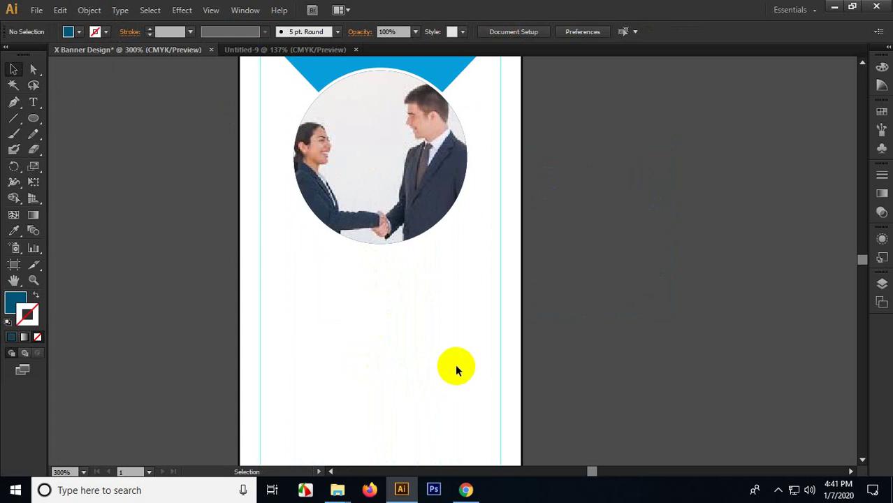
{"action": "left_click_drag", "start_coordinate": [457, 361], "coordinate": [427, 356]}
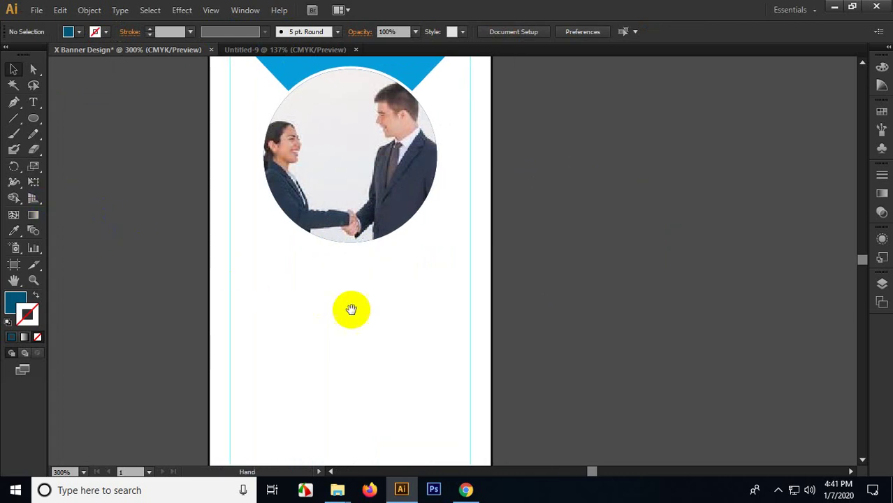
{"action": "left_click_drag", "start_coordinate": [351, 309], "coordinate": [323, 317]}
{"action": "left_click", "coordinate": [33, 102]}
{"action": "left_click", "coordinate": [286, 350]}
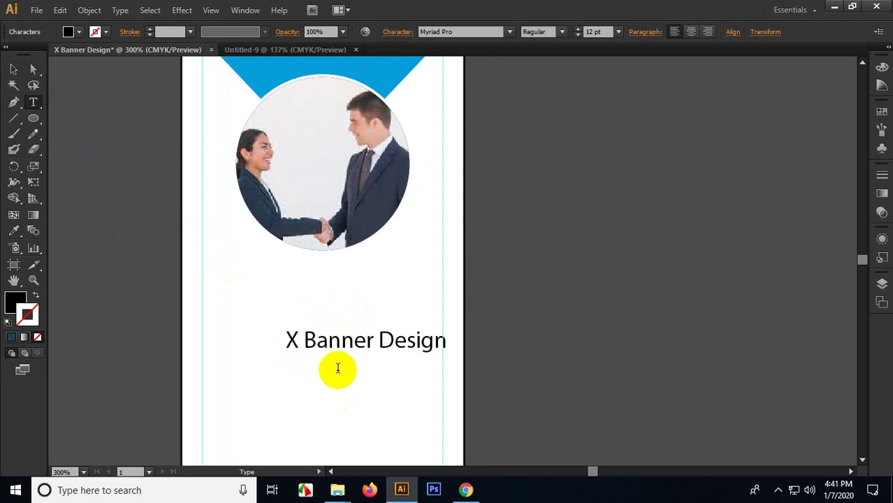
{"action": "left_click", "coordinate": [14, 70]}
{"action": "left_click_drag", "start_coordinate": [344, 357], "coordinate": [331, 354]}
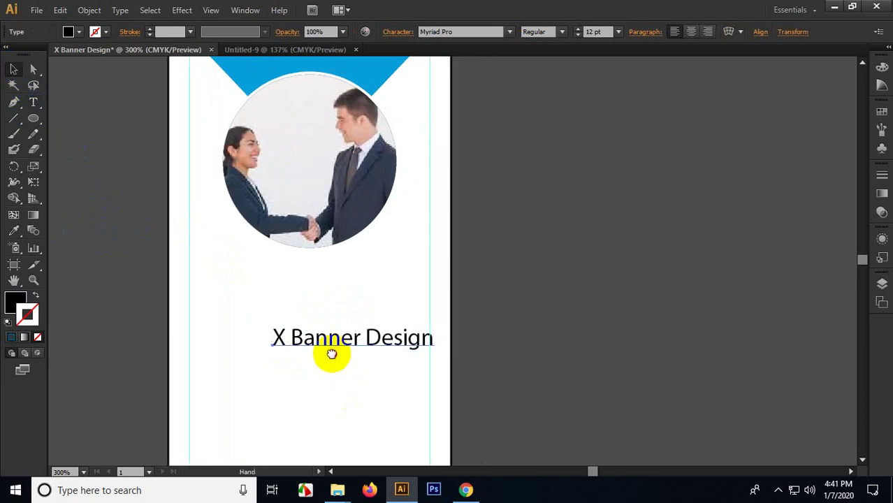
Step: Set the title's Myriad Pro font style to Bold
{"action": "left_click", "coordinate": [564, 32]}
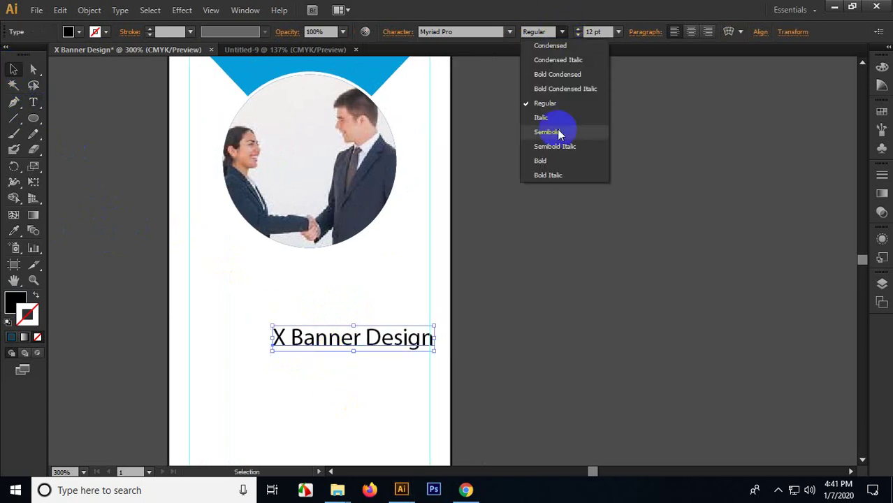
{"action": "left_click", "coordinate": [576, 159]}
{"action": "left_click", "coordinate": [511, 299]}
Step: Enlarge the title to about 16.64 pt so it spans the side guides, and place it just below the photo
{"action": "left_click_drag", "start_coordinate": [395, 340], "coordinate": [426, 279]}
{"action": "left_click", "coordinate": [329, 289]}
{"action": "left_click", "coordinate": [319, 277]}
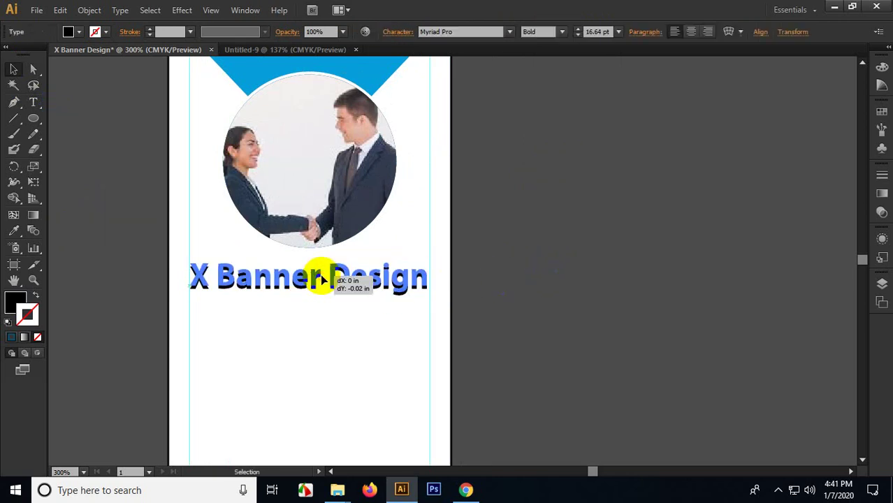
{"action": "left_click", "coordinate": [486, 291]}
{"action": "scroll", "coordinate": [198, 276], "scroll_direction": "up", "scroll_amount": 1}
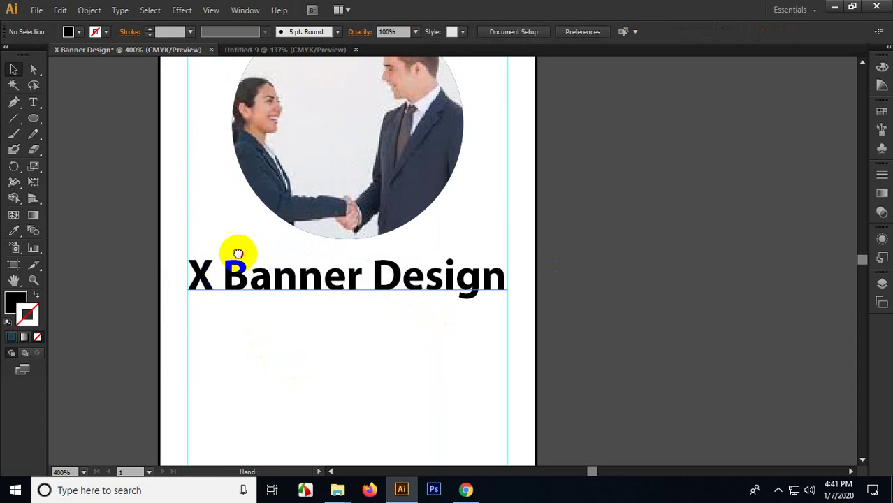
{"action": "scroll", "coordinate": [215, 298], "scroll_direction": "up", "scroll_amount": 2}
{"action": "scroll", "coordinate": [215, 298], "scroll_direction": "down", "scroll_amount": 1}
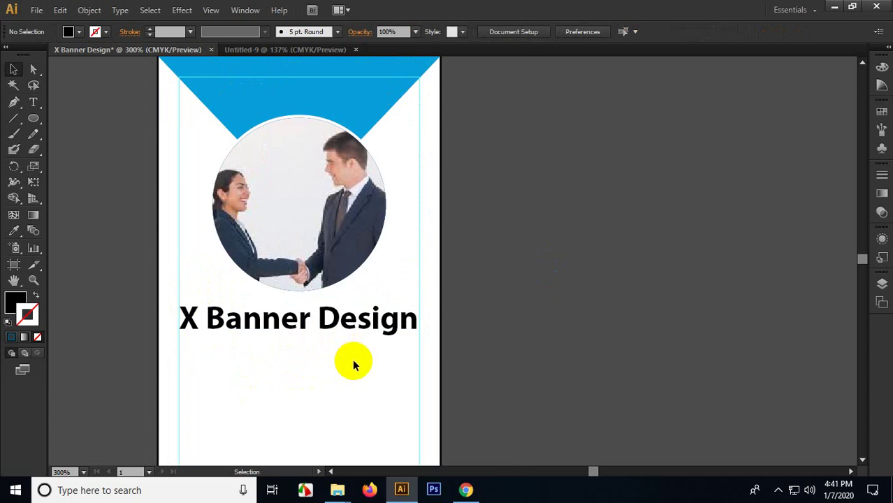
Step: Draw a horizontal line segment directly under the title, from the left guide to the right guide
{"action": "left_click", "coordinate": [27, 123]}
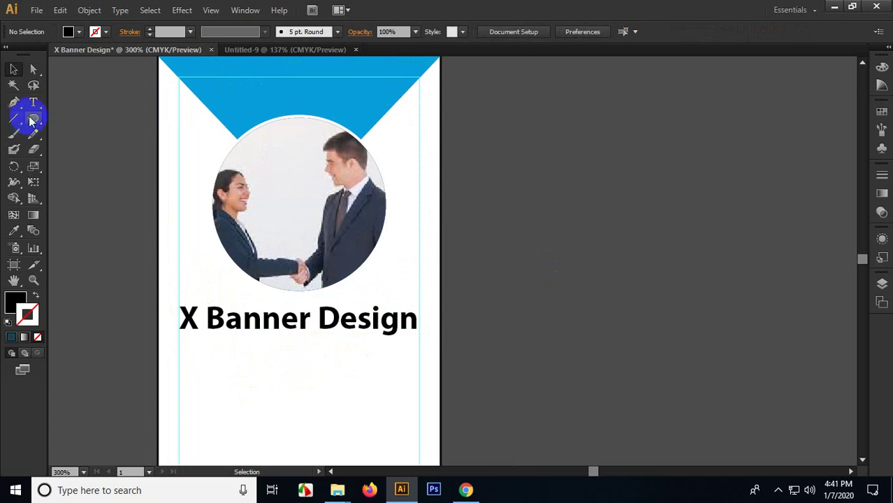
{"action": "left_click_drag", "start_coordinate": [12, 120], "coordinate": [52, 122]}
{"action": "scroll", "coordinate": [213, 409], "scroll_direction": "up", "scroll_amount": 1}
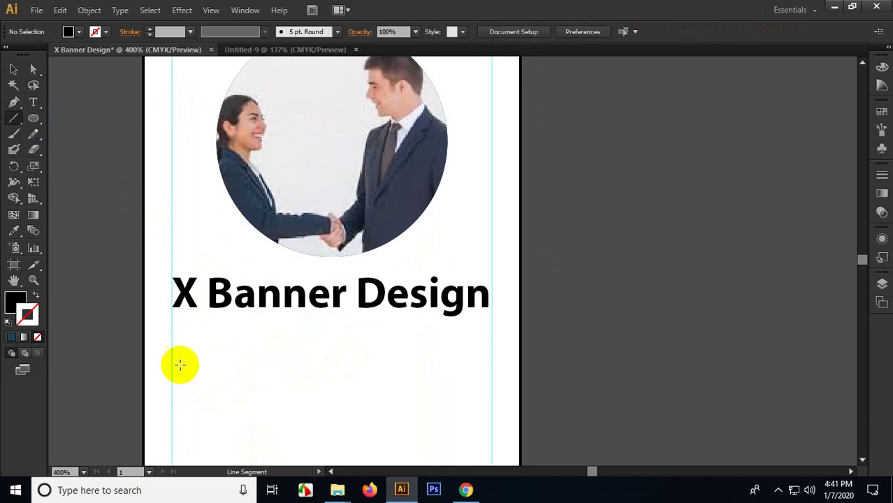
{"action": "left_click_drag", "start_coordinate": [172, 318], "coordinate": [489, 380]}
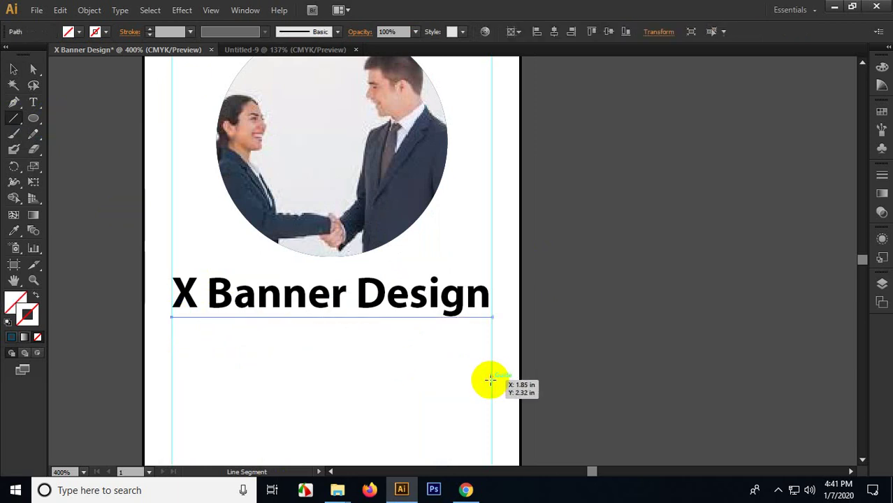
{"action": "left_click", "coordinate": [14, 72]}
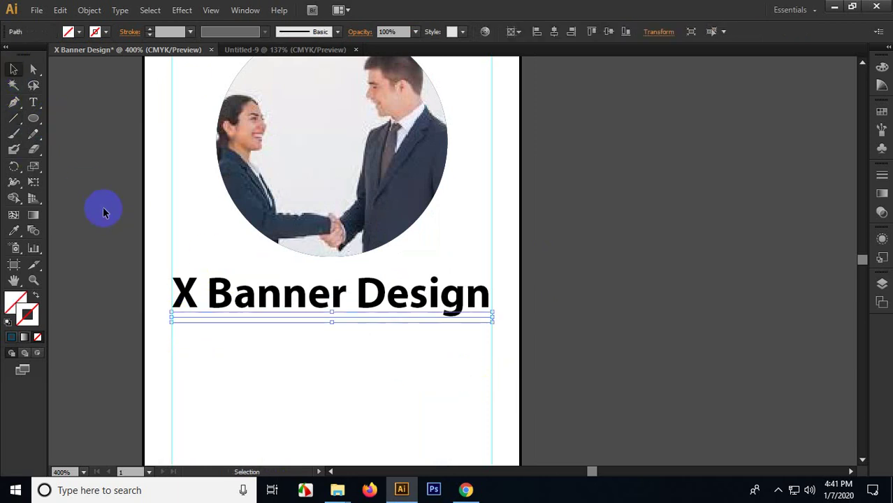
Step: Sample the top triangle's blue onto the line and swap fill and stroke so that it has a blue stroke only
{"action": "left_click_drag", "start_coordinate": [103, 207], "coordinate": [159, 305]}
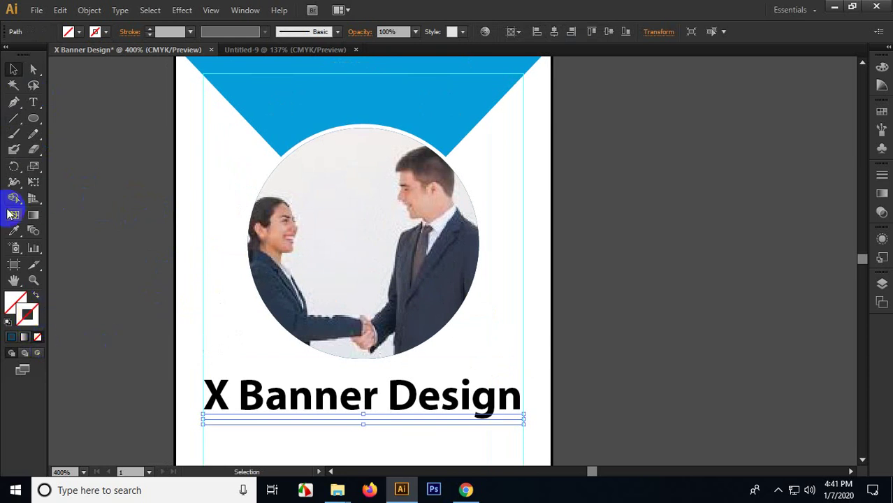
{"action": "left_click", "coordinate": [14, 231]}
{"action": "left_click", "coordinate": [266, 95]}
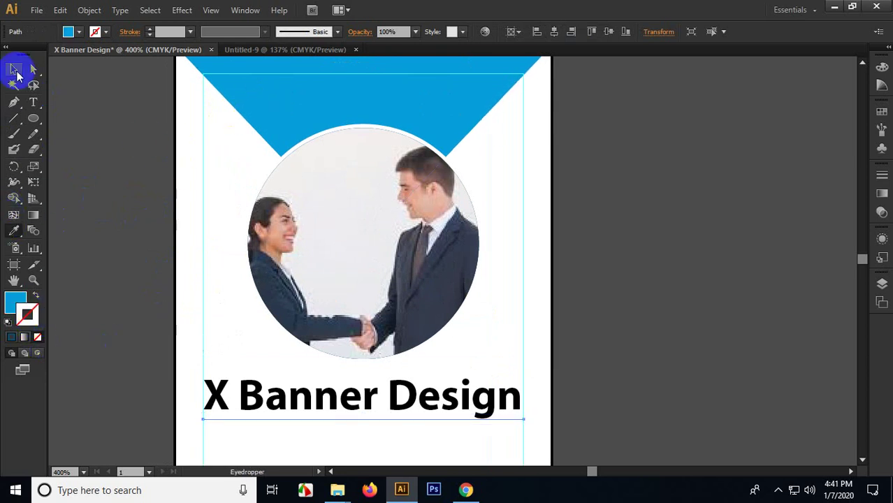
{"action": "left_click", "coordinate": [14, 70]}
{"action": "left_click", "coordinate": [20, 337]}
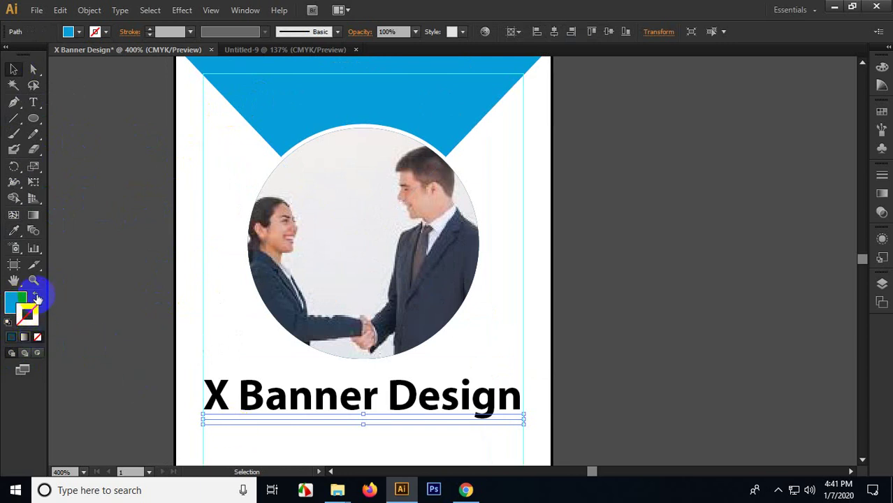
{"action": "left_click", "coordinate": [36, 298]}
{"action": "left_click", "coordinate": [111, 333]}
{"action": "left_click_drag", "start_coordinate": [171, 399], "coordinate": [149, 325]}
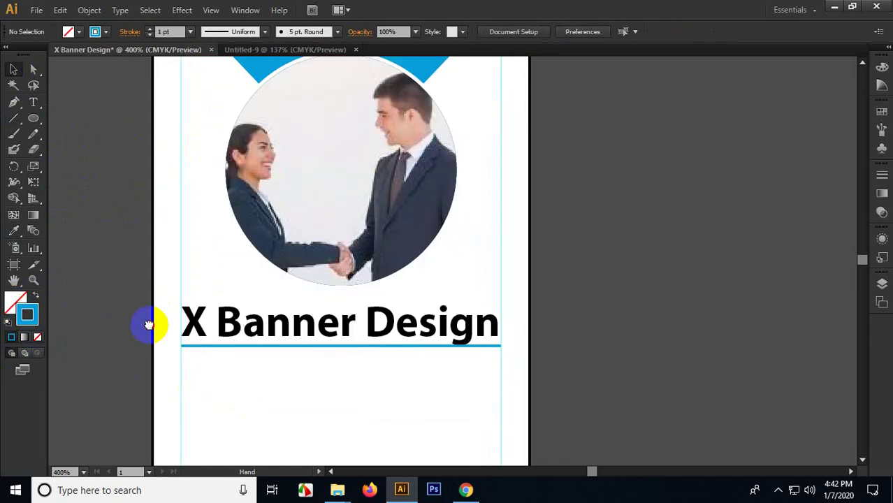
Step: Move the blue line slightly down so it clears the title's lowest letter, and deselect it
{"action": "scroll", "coordinate": [236, 348], "scroll_direction": "up", "scroll_amount": 2}
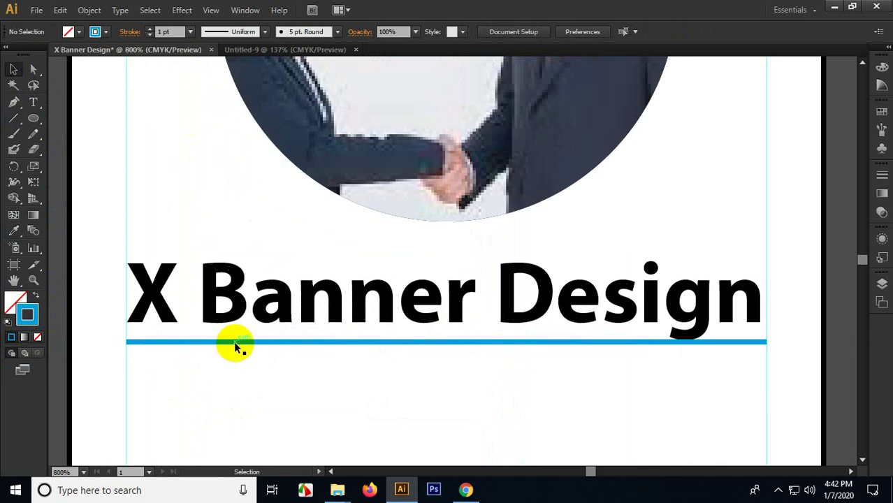
{"action": "left_click_drag", "start_coordinate": [234, 341], "coordinate": [235, 352]}
{"action": "left_click", "coordinate": [246, 398]}
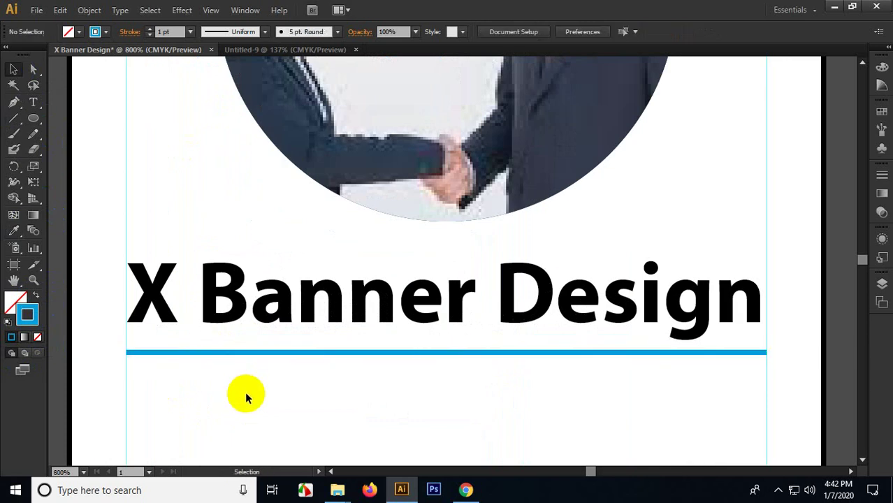
Step: Set the blue line's stroke weight to 2 pt and deselect it
{"action": "scroll", "coordinate": [242, 378], "scroll_direction": "down", "scroll_amount": 1}
{"action": "left_click", "coordinate": [223, 333]}
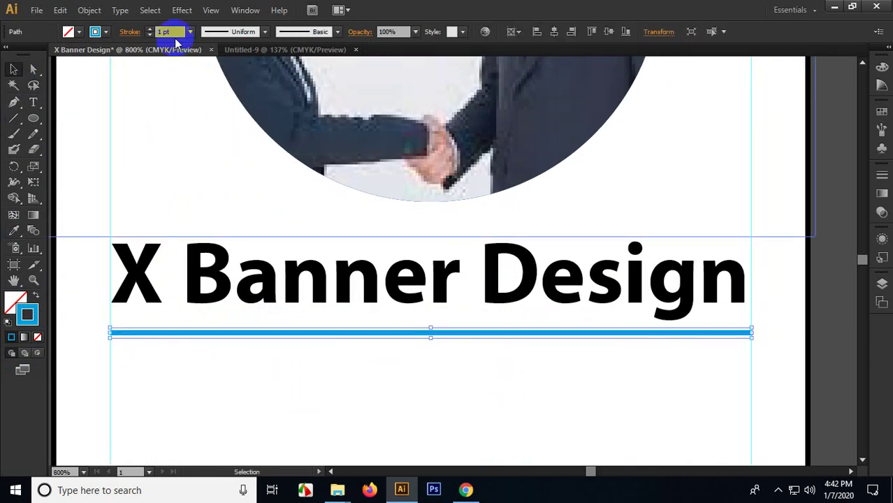
{"action": "scroll", "coordinate": [173, 33], "scroll_direction": "up", "scroll_amount": 2}
{"action": "scroll", "coordinate": [172, 33], "scroll_direction": "down", "scroll_amount": 1}
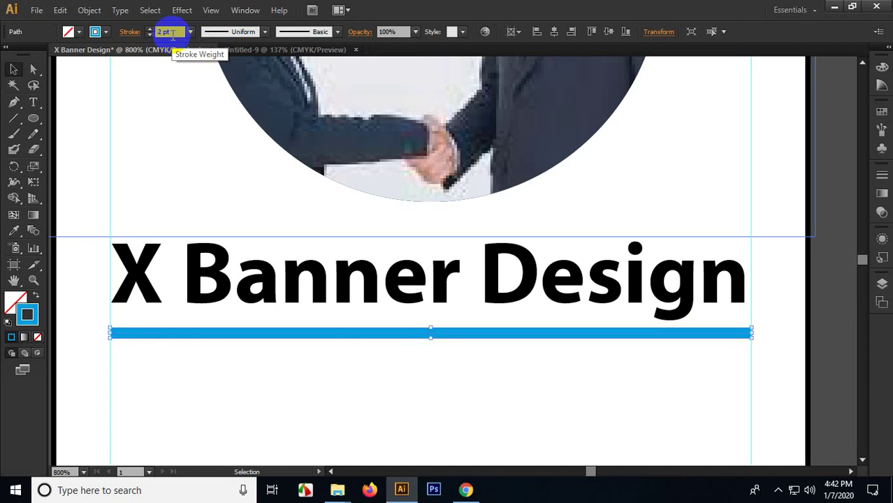
{"action": "left_click", "coordinate": [231, 365]}
Step: Duplicate the blue line directly below the original, leaving a narrow white gap between them
{"action": "scroll", "coordinate": [261, 305], "scroll_direction": "down", "scroll_amount": 1}
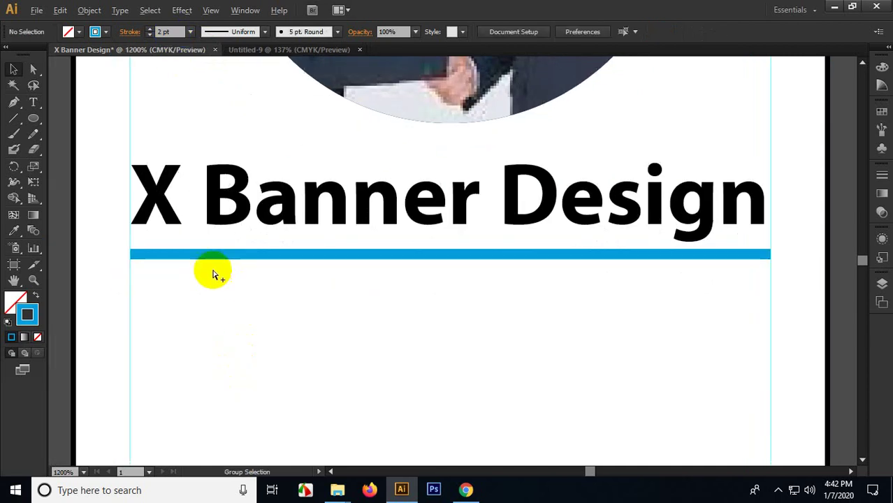
{"action": "scroll", "coordinate": [214, 265], "scroll_direction": "up", "scroll_amount": 1}
{"action": "left_click_drag", "start_coordinate": [234, 234], "coordinate": [229, 263]}
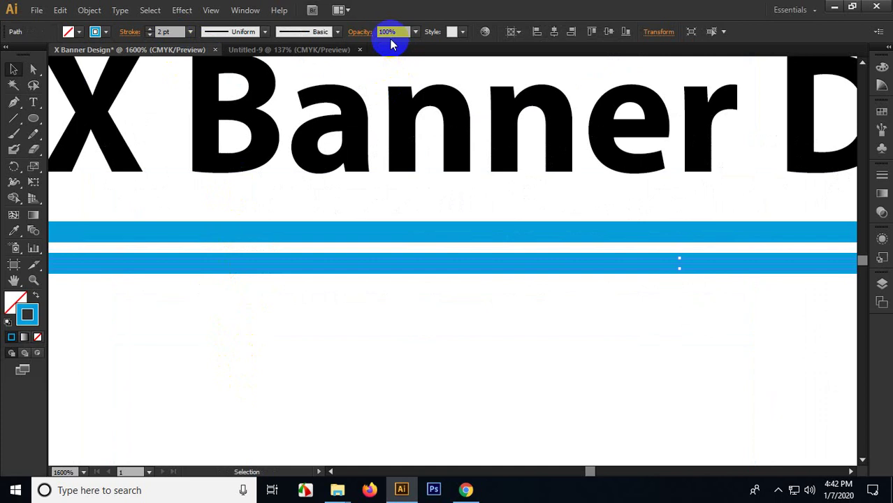
Step: Reduce the lower line's opacity to 50% and deselect it
{"action": "left_click", "coordinate": [358, 31]}
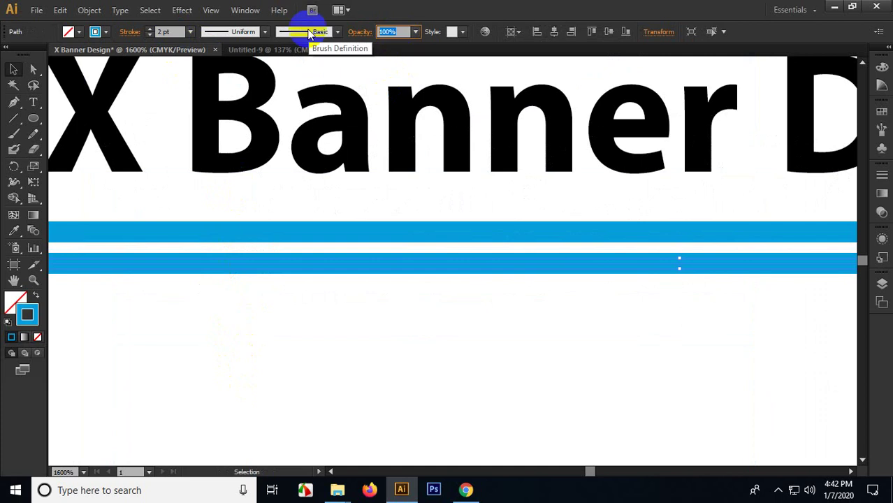
{"action": "key", "text": "Return"}
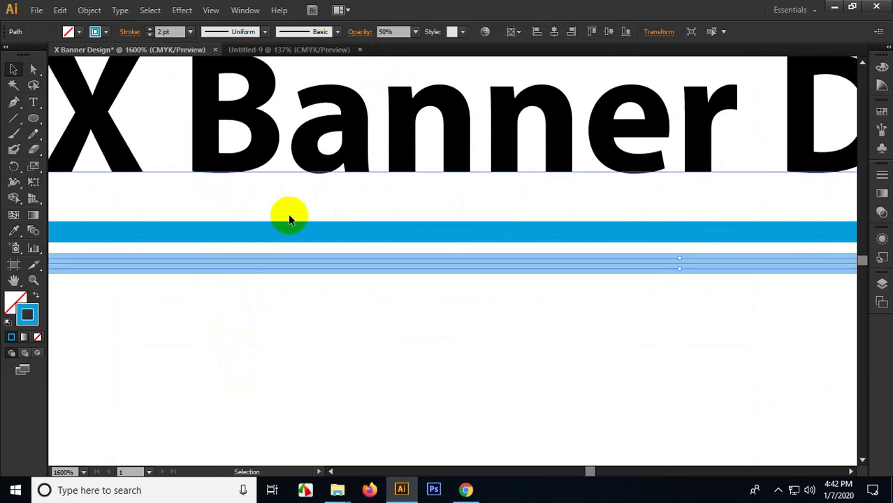
{"action": "left_click", "coordinate": [447, 353]}
{"action": "scroll", "coordinate": [446, 353], "scroll_direction": "down", "scroll_amount": 3}
{"action": "scroll", "coordinate": [359, 308], "scroll_direction": "up", "scroll_amount": 2}
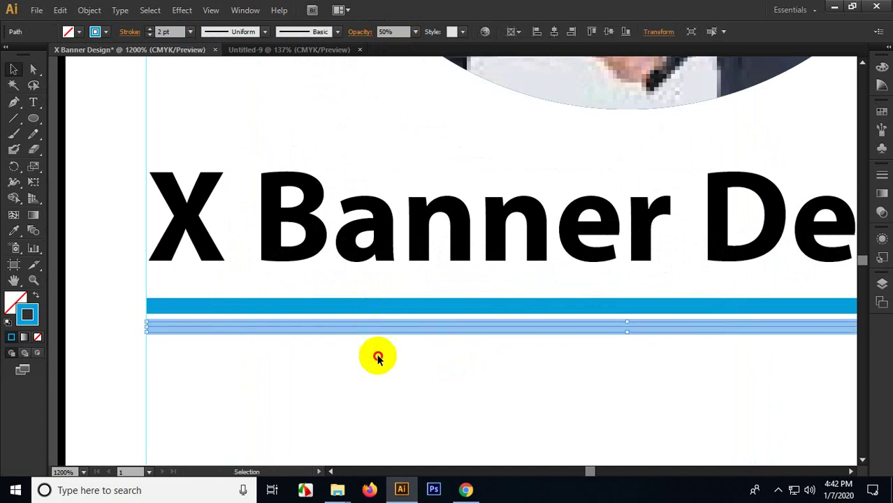
{"action": "scroll", "coordinate": [371, 356], "scroll_direction": "down", "scroll_amount": 3}
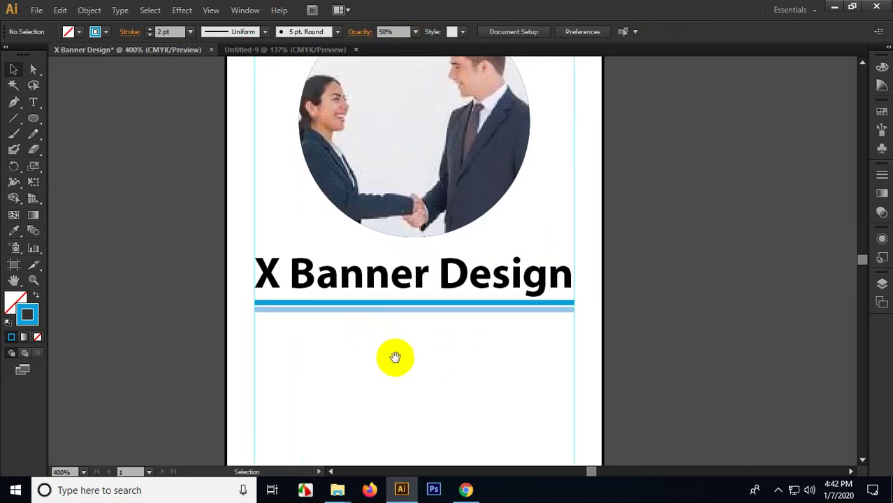
{"action": "left_click_drag", "start_coordinate": [392, 357], "coordinate": [360, 238]}
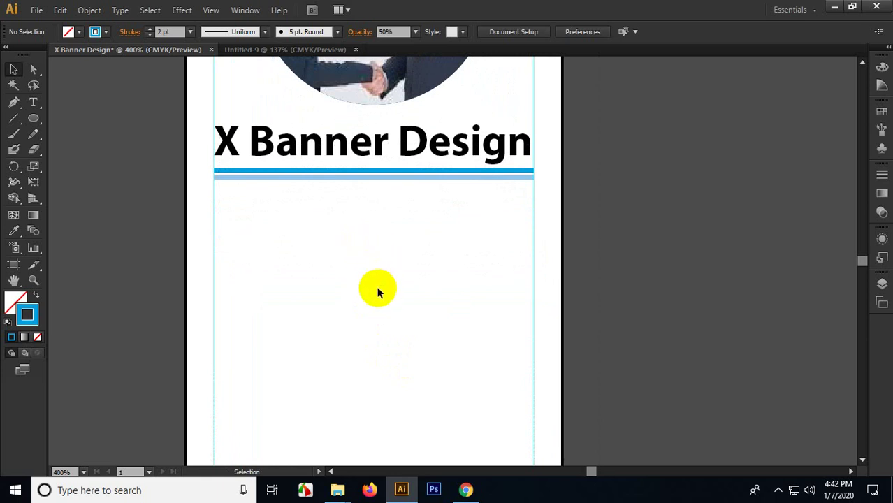
Step: Draw a blue-outlined, roughly square rectangle in the empty area below the double underline, with its outer edge on the left guide
{"action": "key", "text": "space"}
{"action": "left_click_drag", "start_coordinate": [383, 304], "coordinate": [367, 276]}
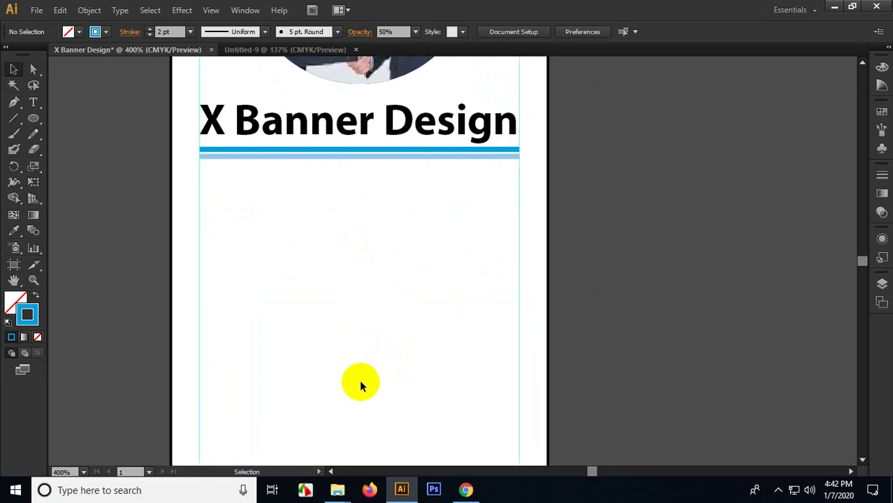
{"action": "scroll", "coordinate": [367, 381], "scroll_direction": "up", "scroll_amount": 2}
{"action": "scroll", "coordinate": [365, 374], "scroll_direction": "down", "scroll_amount": 1}
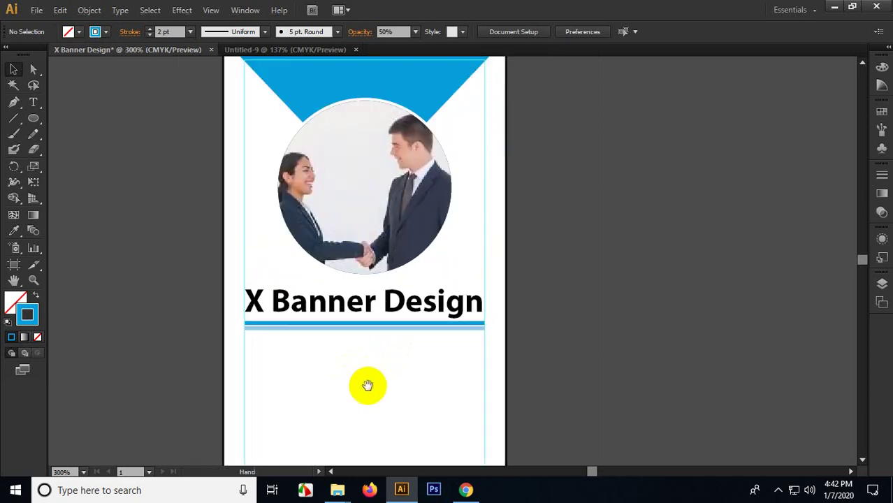
{"action": "left_click_drag", "start_coordinate": [364, 375], "coordinate": [351, 311]}
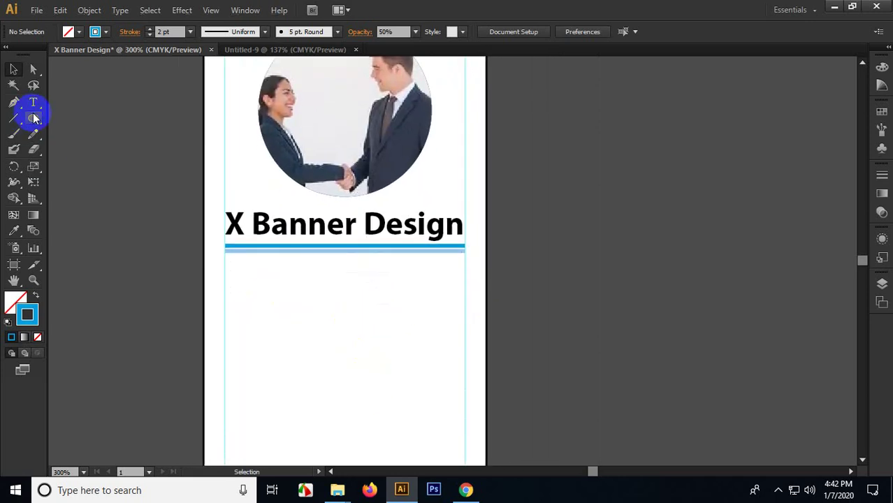
{"action": "left_click_drag", "start_coordinate": [33, 117], "coordinate": [84, 120]}
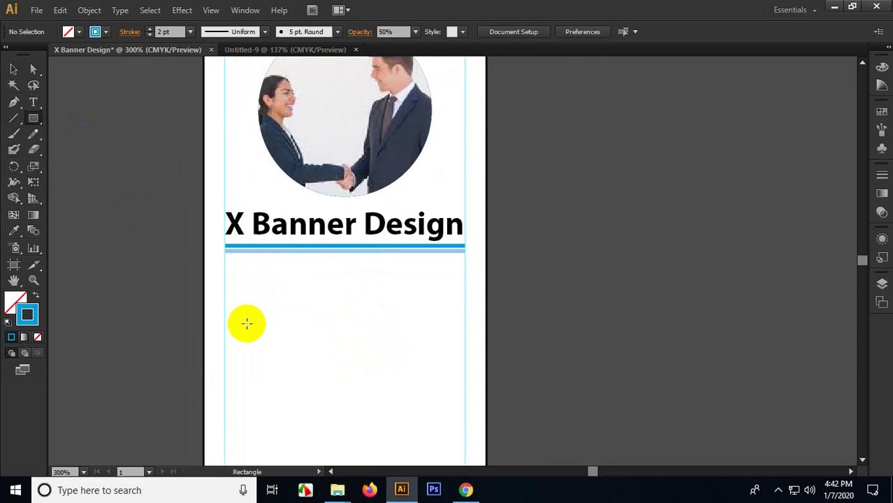
{"action": "left_click_drag", "start_coordinate": [224, 304], "coordinate": [325, 412]}
{"action": "left_click", "coordinate": [13, 69]}
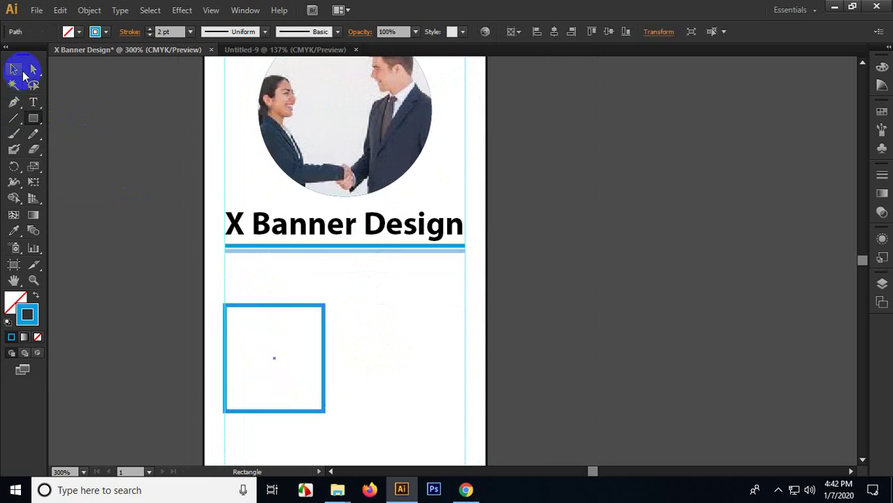
Step: Duplicate the rectangle to its right with a narrow gap, and scale both down together to leave room for a third inside the guides
{"action": "scroll", "coordinate": [257, 305], "scroll_direction": "up", "scroll_amount": 1}
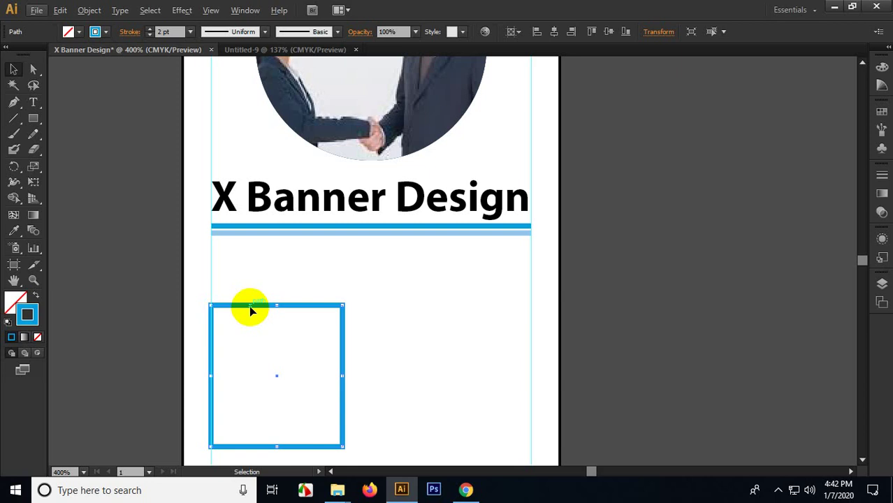
{"action": "left_click_drag", "start_coordinate": [249, 305], "coordinate": [394, 305]}
{"action": "scroll", "coordinate": [590, 353], "scroll_direction": "down", "scroll_amount": 2}
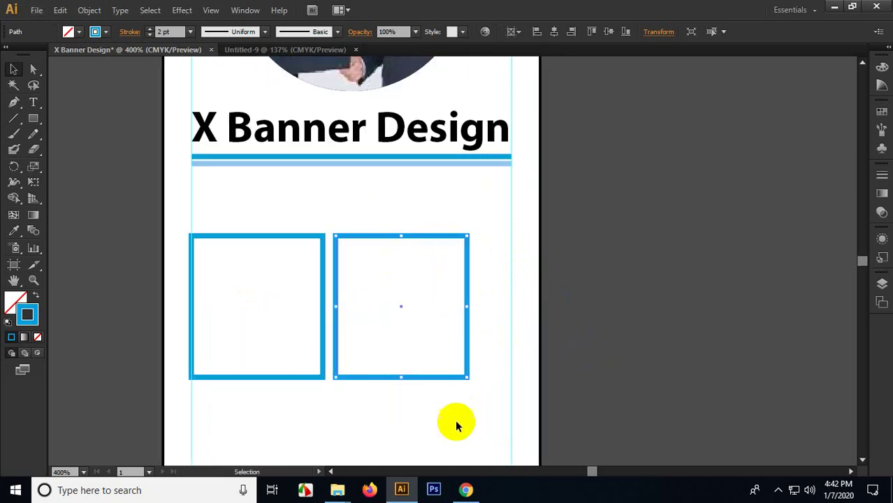
{"action": "left_click", "coordinate": [255, 311], "text": "shift"}
{"action": "left_click_drag", "start_coordinate": [467, 378], "coordinate": [404, 372]}
{"action": "left_click", "coordinate": [401, 383]}
Step: Duplicate the second rectangle as a third one near the right guide, and nudge it right to even out the gaps
{"action": "left_click_drag", "start_coordinate": [353, 347], "coordinate": [459, 348]}
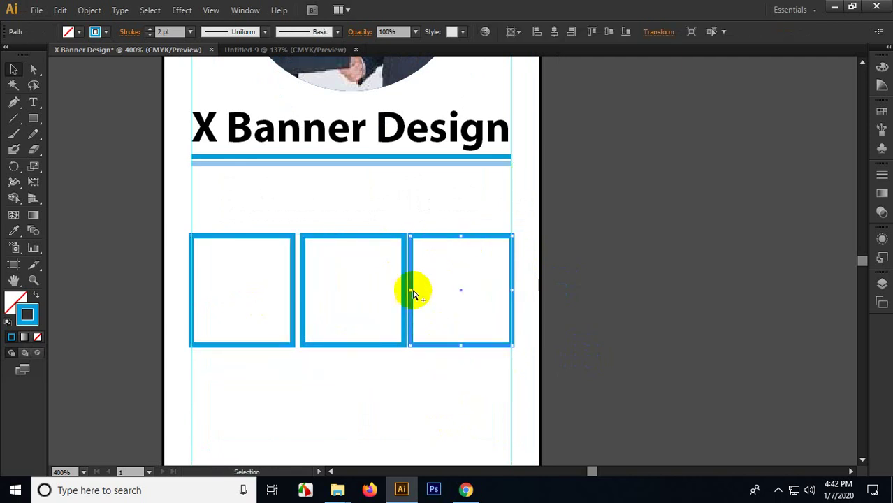
{"action": "scroll", "coordinate": [420, 281], "scroll_direction": "up", "scroll_amount": 1}
{"action": "key", "text": "Right"}
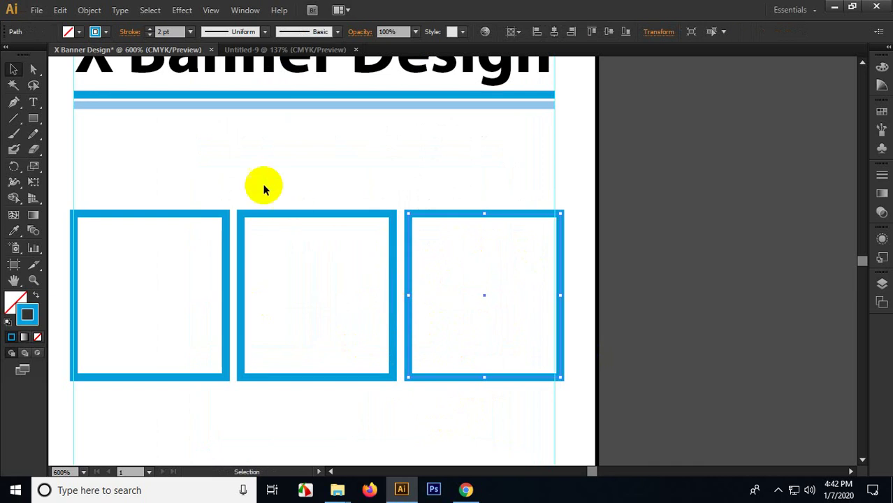
Step: Scale the three rectangles together to span exactly from the left guide to the right guide, and deselect them
{"action": "left_click", "coordinate": [238, 188]}
{"action": "left_click_drag", "start_coordinate": [192, 190], "coordinate": [467, 328]}
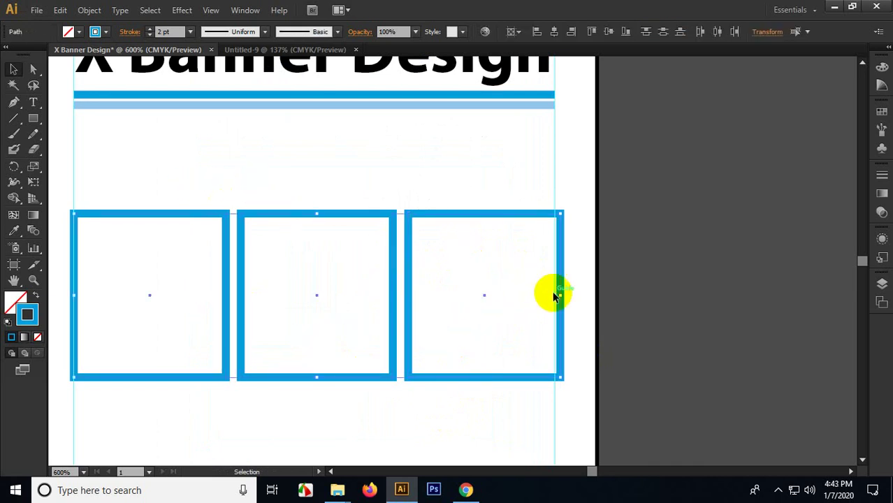
{"action": "left_click_drag", "start_coordinate": [558, 296], "coordinate": [554, 298]}
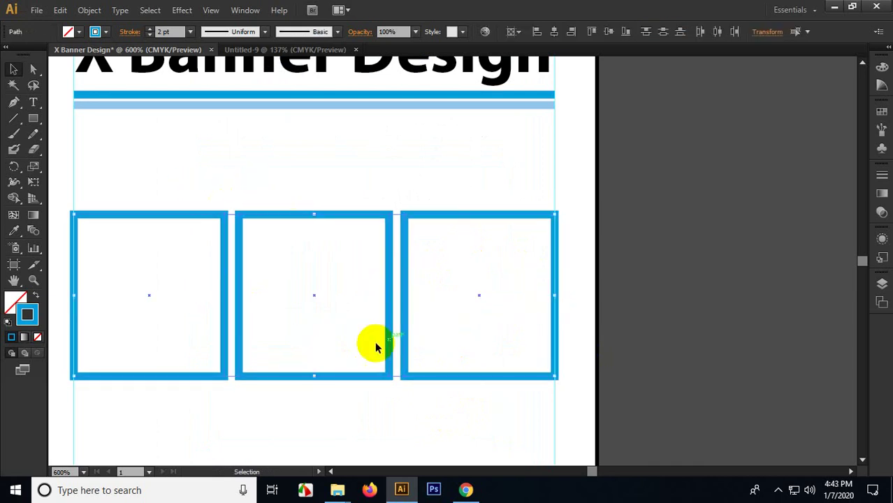
{"action": "left_click_drag", "start_coordinate": [127, 392], "coordinate": [209, 357]}
{"action": "scroll", "coordinate": [173, 392], "scroll_direction": "down", "scroll_amount": 1}
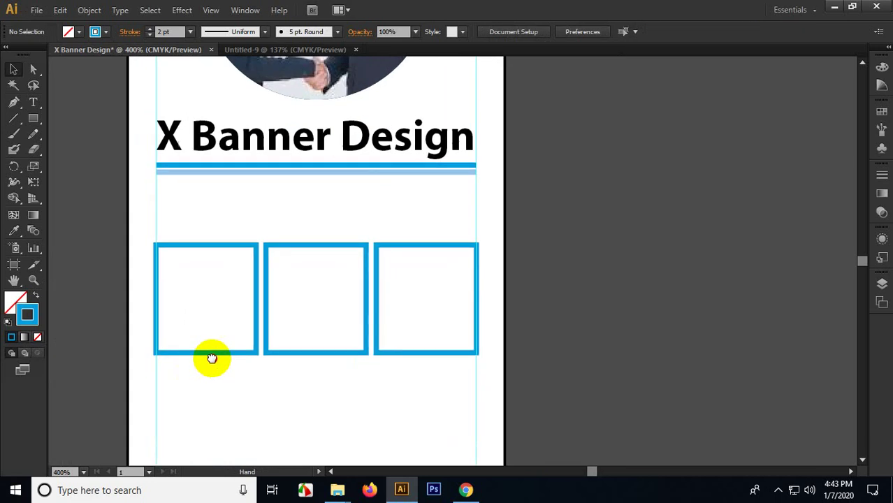
Step: Move the row of three rectangles straight down to leave more space below the double underline, and deselect it
{"action": "left_click_drag", "start_coordinate": [239, 216], "coordinate": [381, 320]}
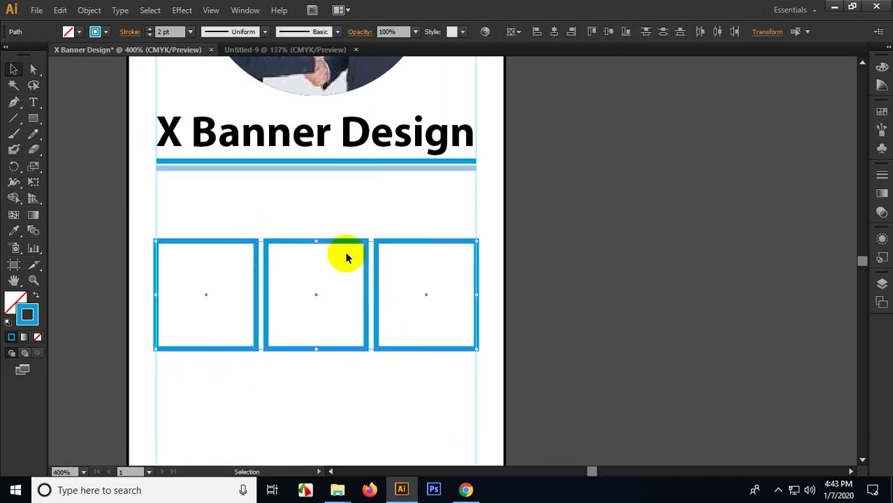
{"action": "left_click_drag", "start_coordinate": [345, 243], "coordinate": [346, 314]}
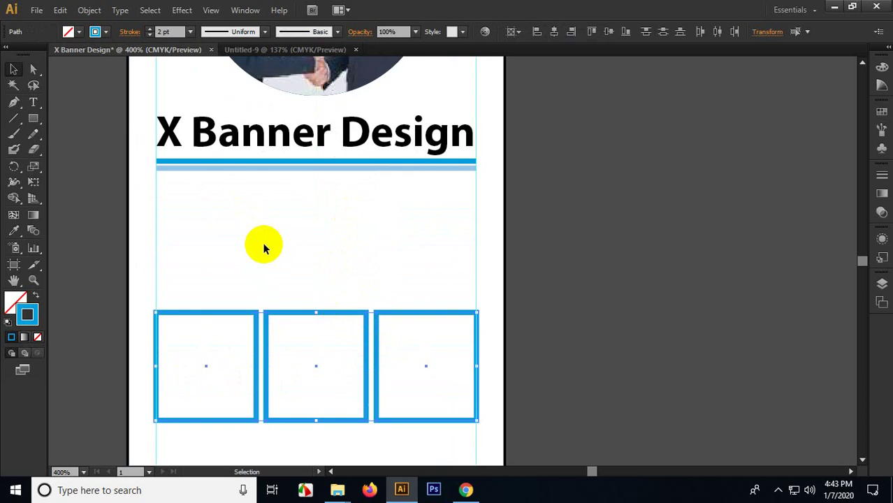
{"action": "left_click", "coordinate": [264, 248]}
{"action": "scroll", "coordinate": [269, 248], "scroll_direction": "down", "scroll_amount": 1}
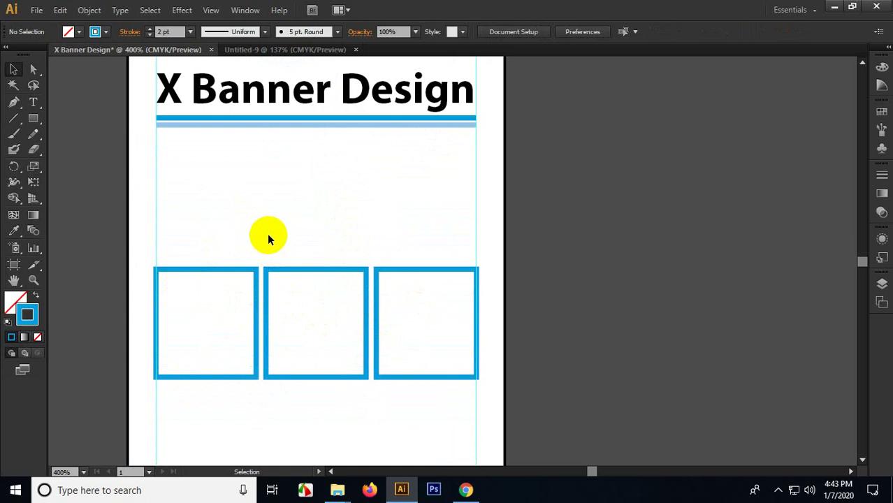
Step: Swap the fill and stroke of all three rectangles to make them solid blue without outlines, and deselect them
{"action": "left_click_drag", "start_coordinate": [163, 239], "coordinate": [402, 318]}
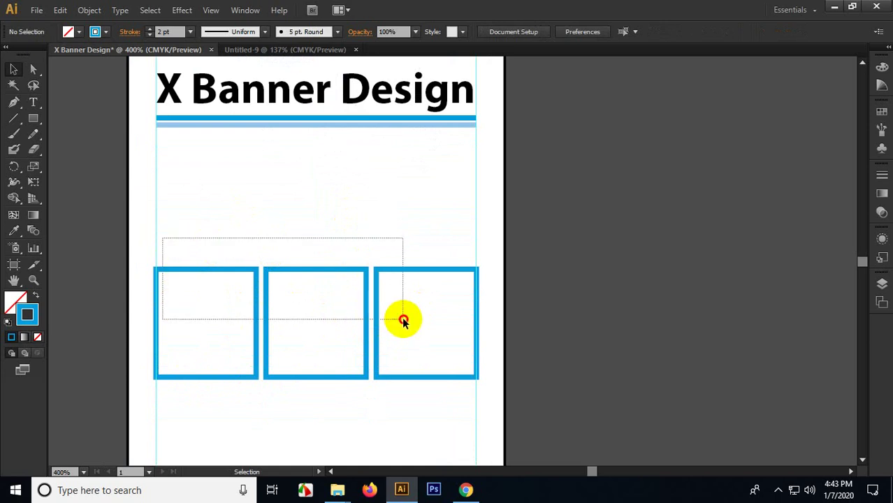
{"action": "left_click", "coordinate": [36, 297]}
{"action": "left_click", "coordinate": [86, 306]}
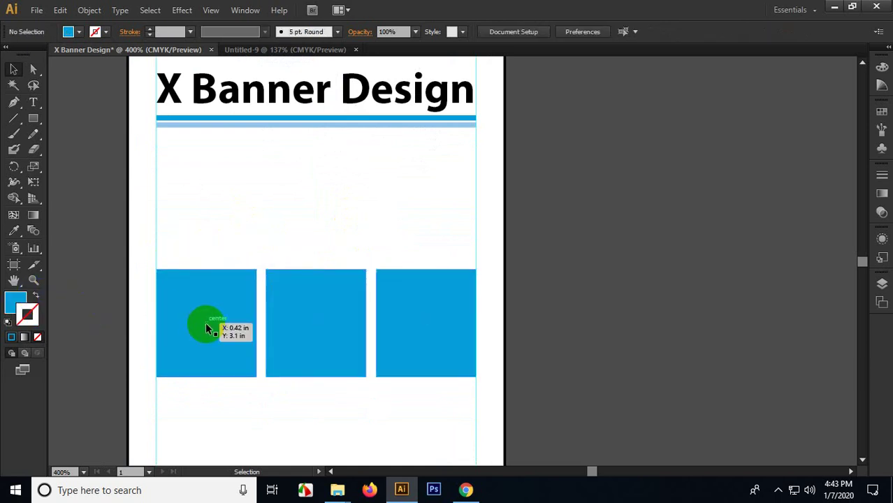
Step: Draw a blue circle overlapping the top edge of the first rectangle, and centre it horizontally on that rectangle
{"action": "scroll", "coordinate": [209, 328], "scroll_direction": "up", "scroll_amount": 3}
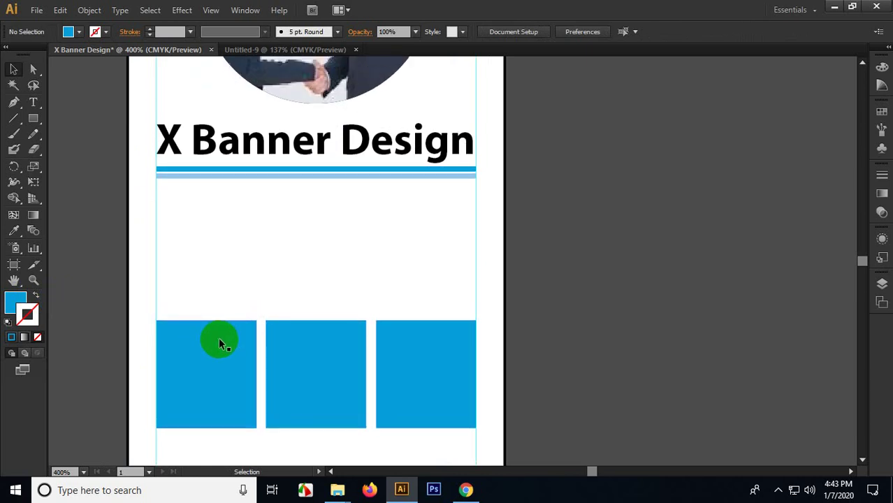
{"action": "scroll", "coordinate": [222, 338], "scroll_direction": "down", "scroll_amount": 1}
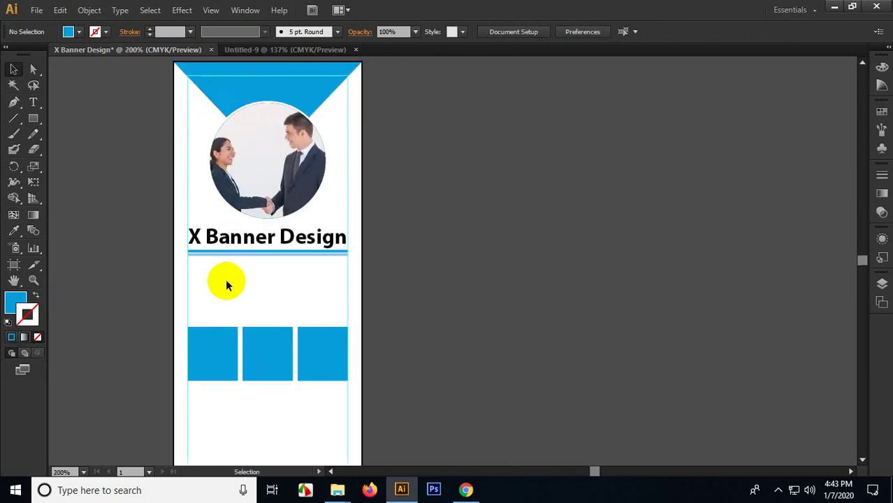
{"action": "scroll", "coordinate": [212, 329], "scroll_direction": "up", "scroll_amount": 2}
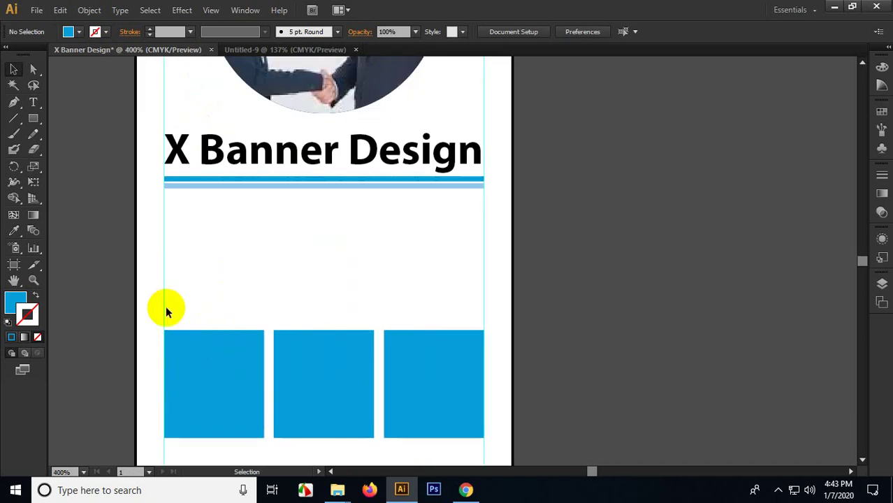
{"action": "left_click_drag", "start_coordinate": [34, 118], "coordinate": [74, 163]}
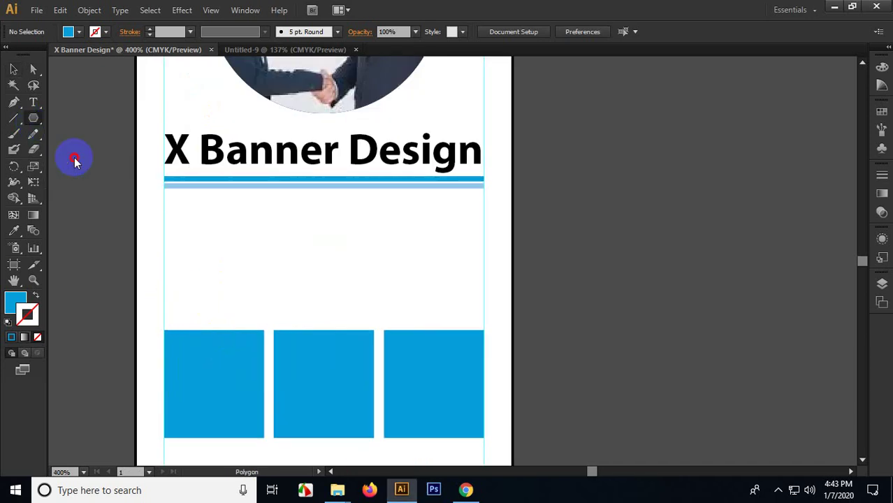
{"action": "left_click_drag", "start_coordinate": [34, 122], "coordinate": [76, 158]}
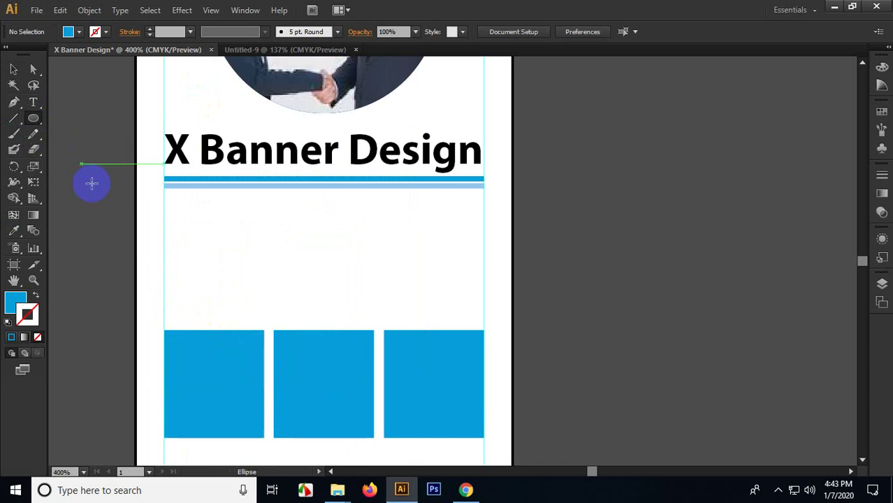
{"action": "scroll", "coordinate": [206, 325], "scroll_direction": "up", "scroll_amount": 2}
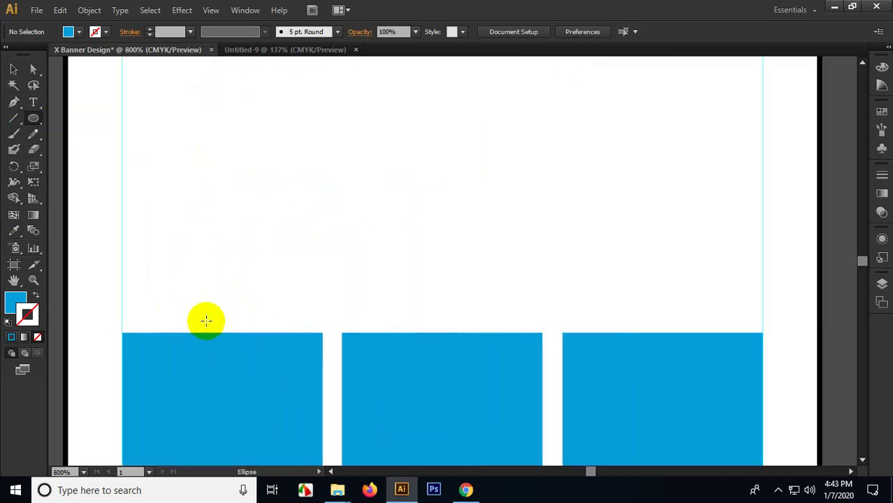
{"action": "left_click_drag", "start_coordinate": [201, 280], "coordinate": [263, 315]}
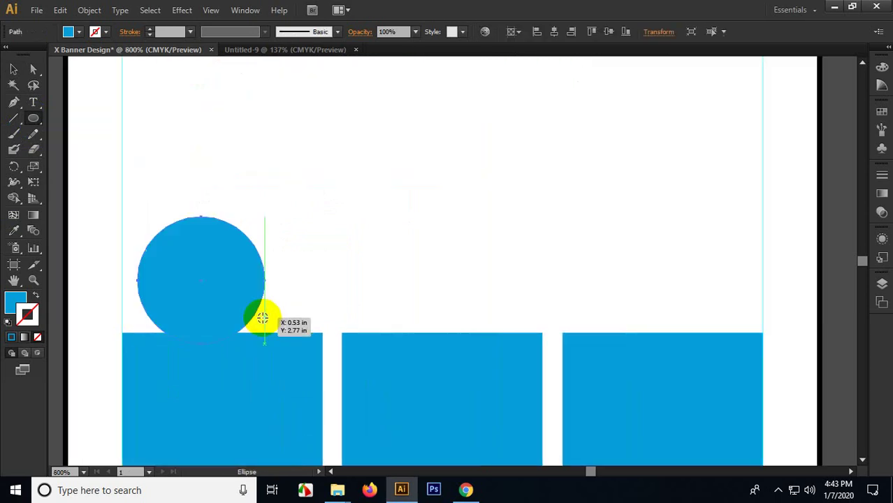
{"action": "left_click", "coordinate": [15, 71]}
{"action": "left_click_drag", "start_coordinate": [186, 283], "coordinate": [224, 300]}
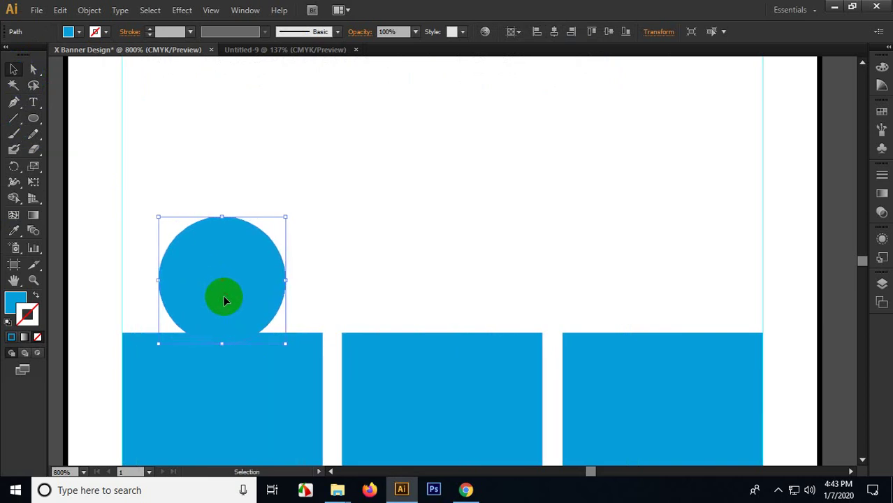
{"action": "left_click", "coordinate": [175, 373]}
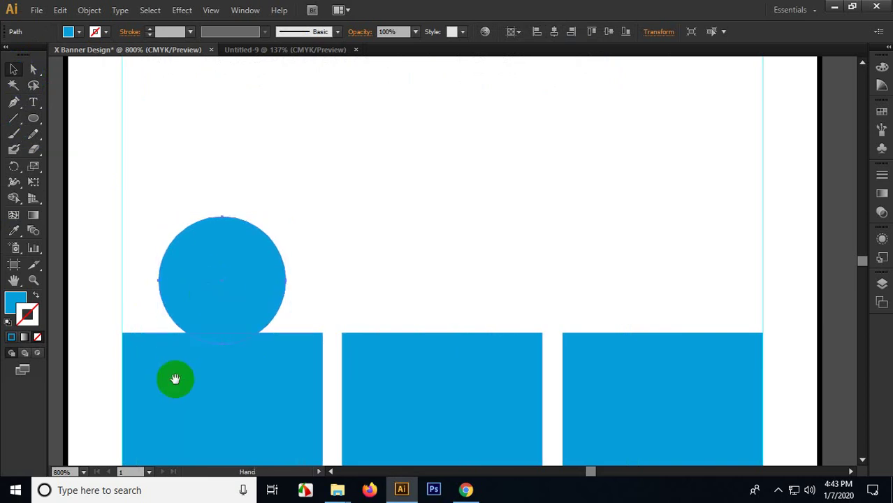
Step: Give the blue circle a white stroke and deselect it
{"action": "double_click", "coordinate": [40, 316]}
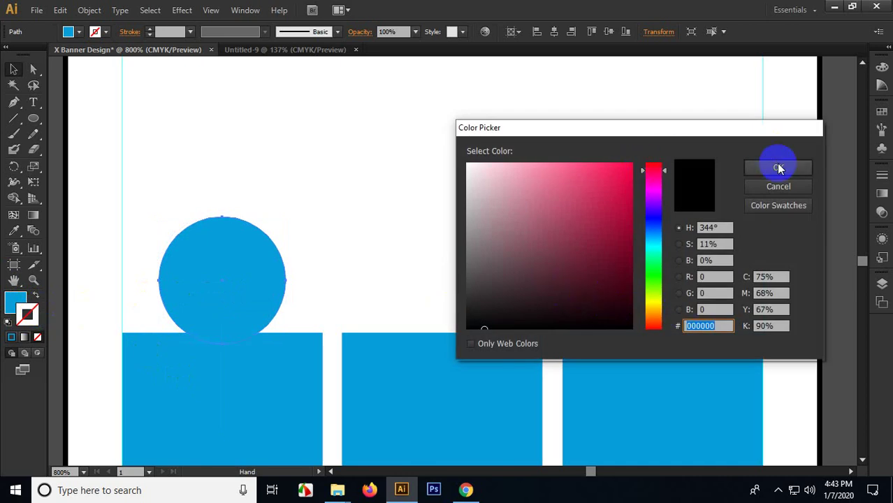
{"action": "left_click", "coordinate": [773, 186]}
{"action": "left_click", "coordinate": [881, 68]}
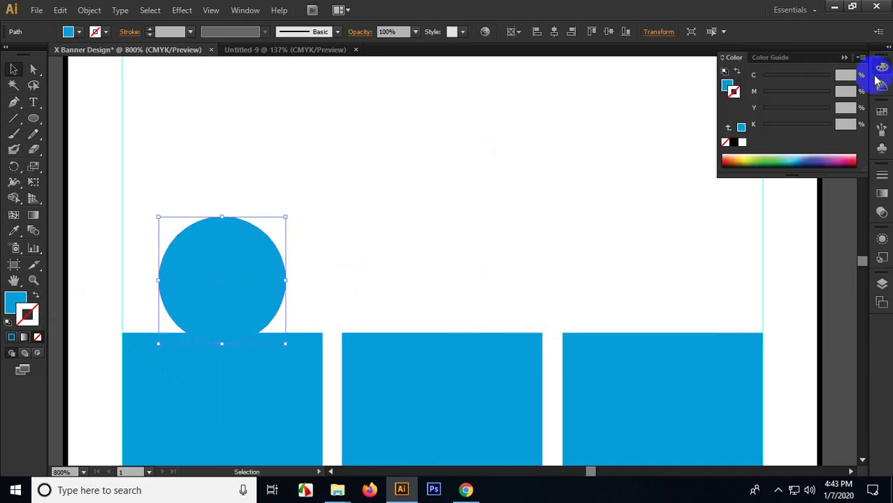
{"action": "left_click", "coordinate": [745, 143]}
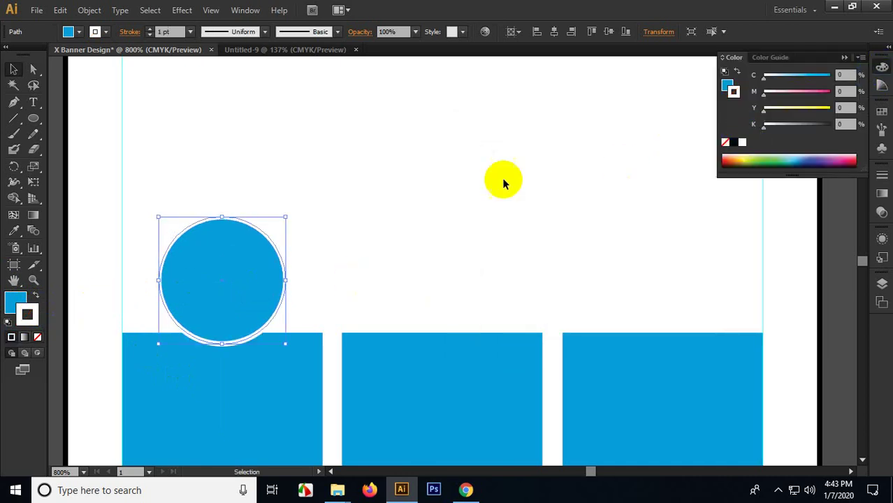
{"action": "left_click", "coordinate": [501, 177]}
Step: Move the circle slightly down to overlap more of the first rectangle, keeping it horizontally centred, and deselect it
{"action": "key", "text": "ctrl+minus"}
{"action": "left_click", "coordinate": [292, 322]}
{"action": "left_click", "coordinate": [267, 260]}
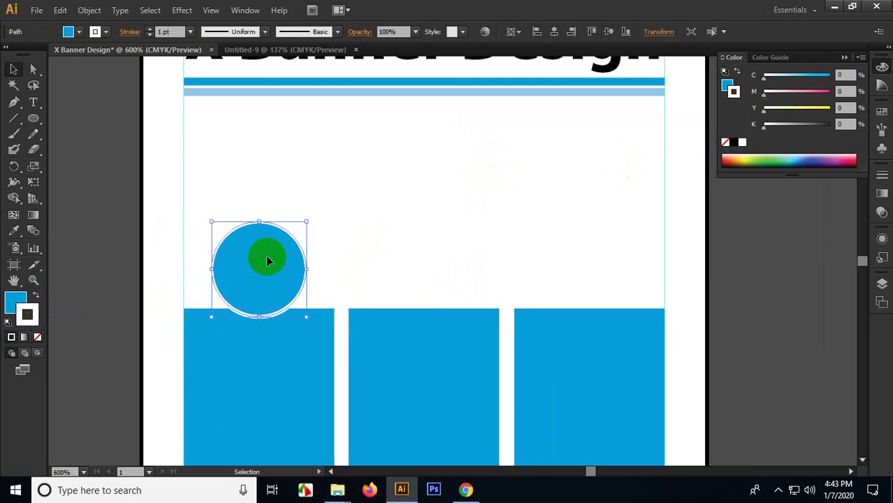
{"action": "left_click_drag", "start_coordinate": [267, 261], "coordinate": [264, 272]}
{"action": "left_click", "coordinate": [366, 253]}
Step: Delete the second and third blue rectangles, leaving only the one with the circle
{"action": "left_click_drag", "start_coordinate": [366, 252], "coordinate": [351, 168]}
{"action": "scroll", "coordinate": [374, 152], "scroll_direction": "right", "scroll_amount": 1}
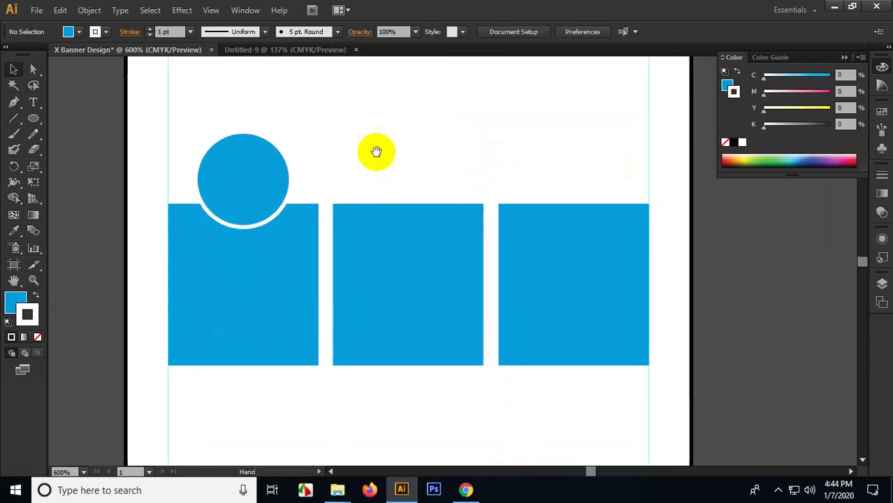
{"action": "left_click_drag", "start_coordinate": [375, 140], "coordinate": [583, 393]}
{"action": "key", "text": "Delete"}
Step: Duplicate the first rectangle together with its circle to the right, and repeat the duplication for a third evenly spaced set
{"action": "left_click_drag", "start_coordinate": [397, 361], "coordinate": [389, 238]}
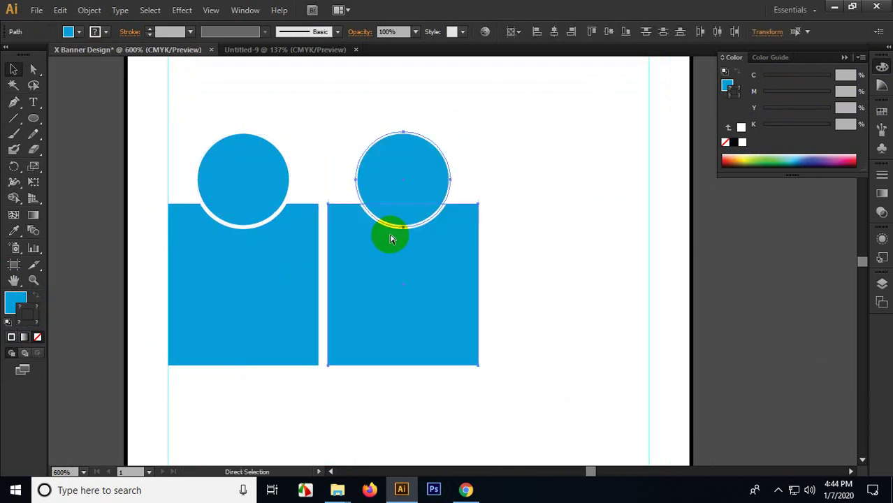
{"action": "key", "text": "ctrl+d"}
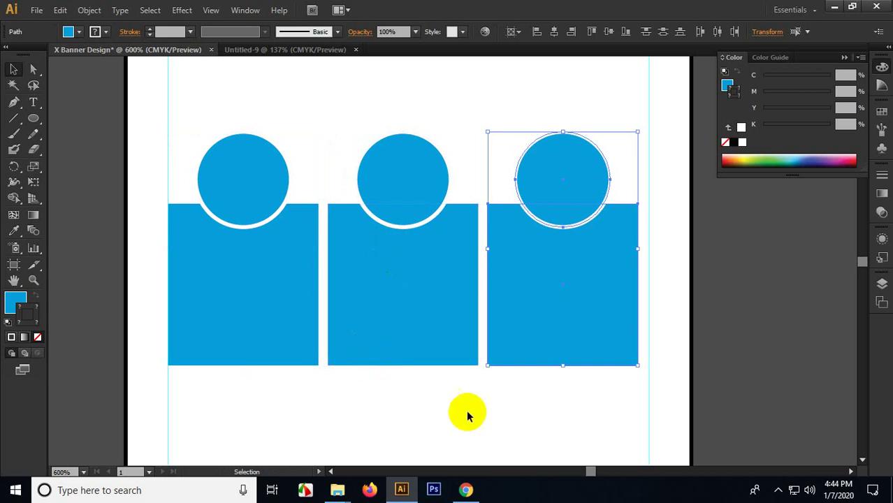
Step: Select all three rectangle-and-circle sets and shift them slightly right to centre the row between the guides
{"action": "left_click_drag", "start_coordinate": [567, 411], "coordinate": [237, 186]}
{"action": "left_click_drag", "start_coordinate": [249, 180], "coordinate": [253, 182]}
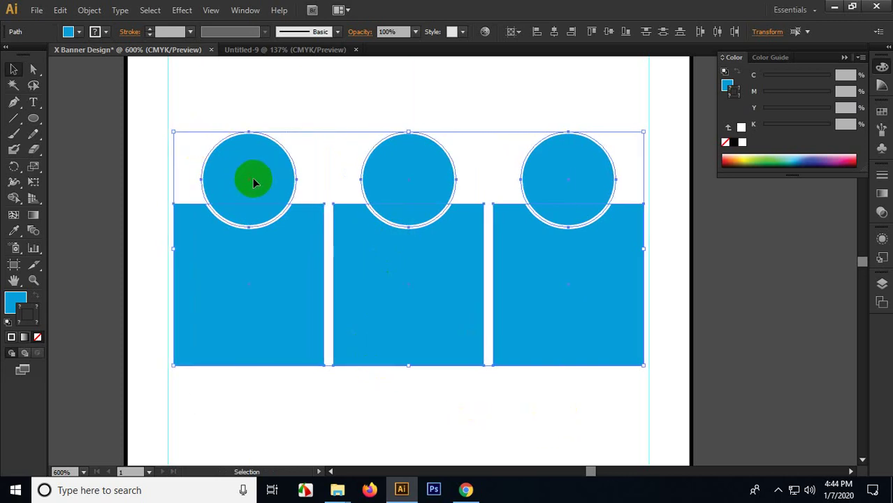
{"action": "scroll", "coordinate": [252, 187], "scroll_direction": "down", "scroll_amount": 1}
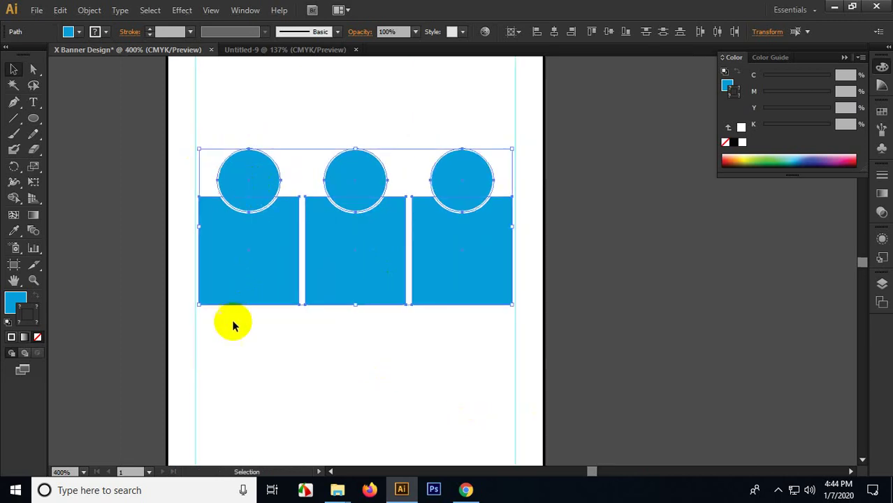
Step: Move all three rectangle-and-circle sets together straight up, closer beneath the double underline of the title, and deselect them
{"action": "left_click", "coordinate": [253, 349]}
{"action": "left_click_drag", "start_coordinate": [264, 341], "coordinate": [261, 342]}
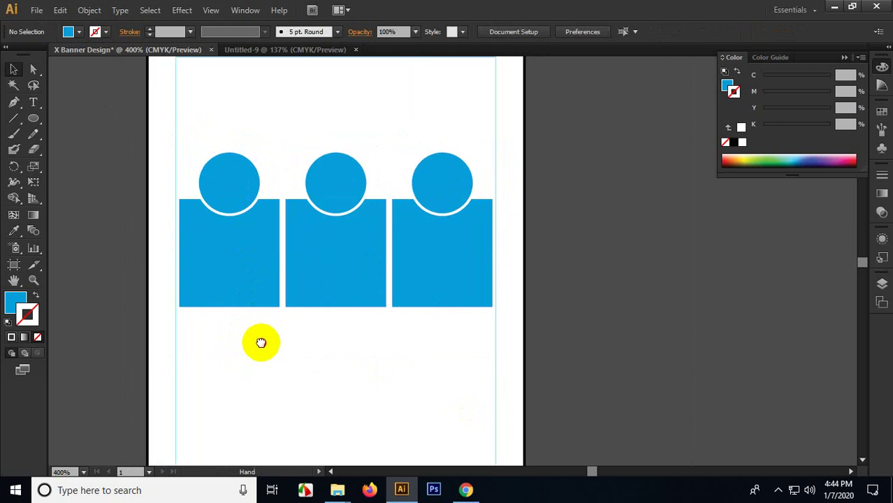
{"action": "scroll", "coordinate": [239, 141], "scroll_direction": "up", "scroll_amount": 1}
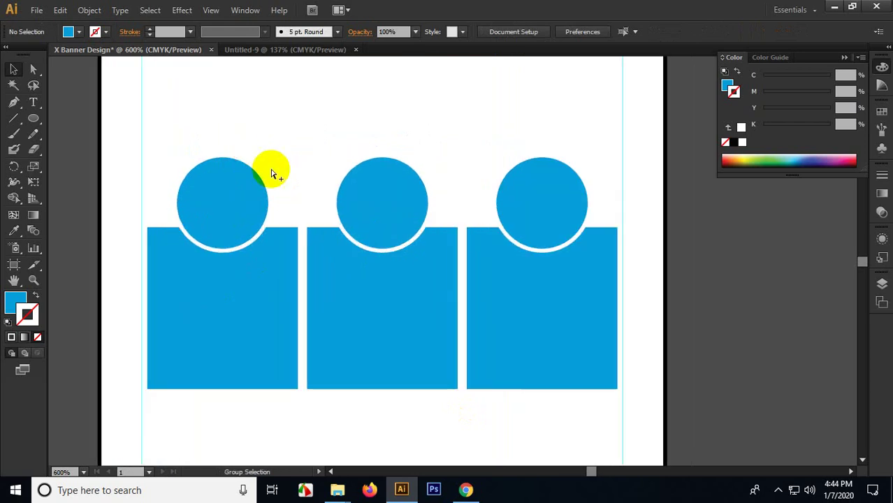
{"action": "scroll", "coordinate": [274, 173], "scroll_direction": "down", "scroll_amount": 2}
{"action": "left_click_drag", "start_coordinate": [216, 131], "coordinate": [398, 263]}
{"action": "left_click_drag", "start_coordinate": [399, 263], "coordinate": [400, 202]}
{"action": "left_click", "coordinate": [462, 271]}
{"action": "scroll", "coordinate": [378, 378], "scroll_direction": "up", "scroll_amount": 3}
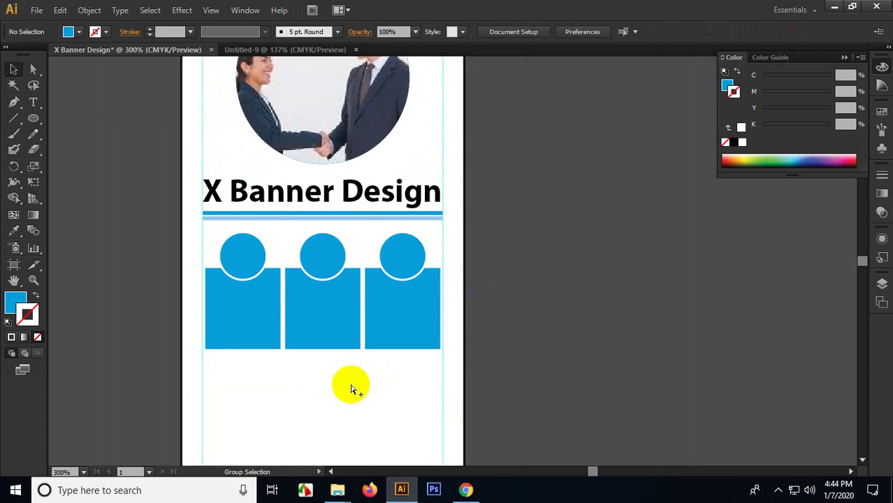
{"action": "scroll", "coordinate": [273, 305], "scroll_direction": "up", "scroll_amount": 1}
{"action": "scroll", "coordinate": [273, 305], "scroll_direction": "up", "scroll_amount": 1}
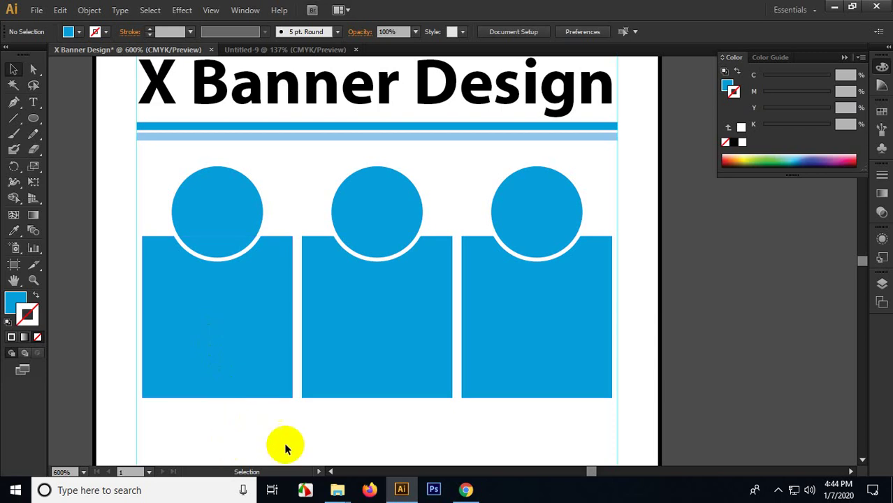
Step: Switch to File Explorer and look through the Desktop, Local Disk (E:), Software (F:) and Class Tutorial (G:) locations
{"action": "mouse_move", "coordinate": [339, 488]}
{"action": "left_click", "coordinate": [399, 428]}
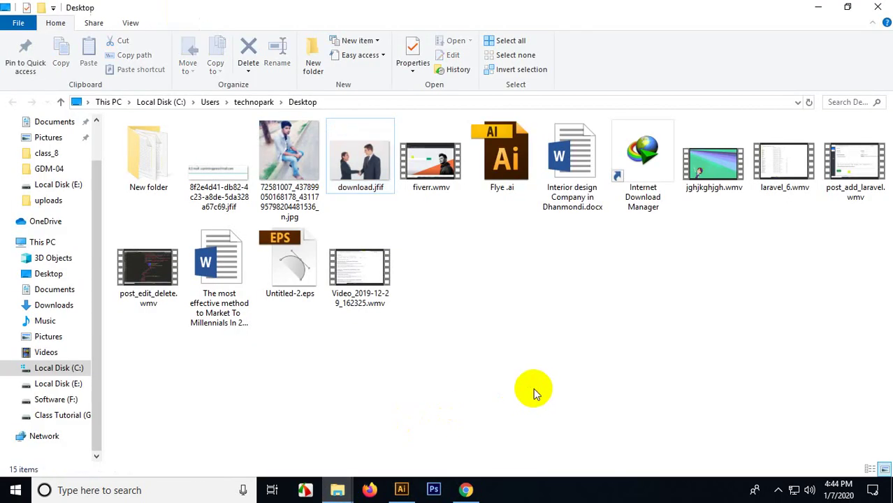
{"action": "left_click", "coordinate": [417, 346]}
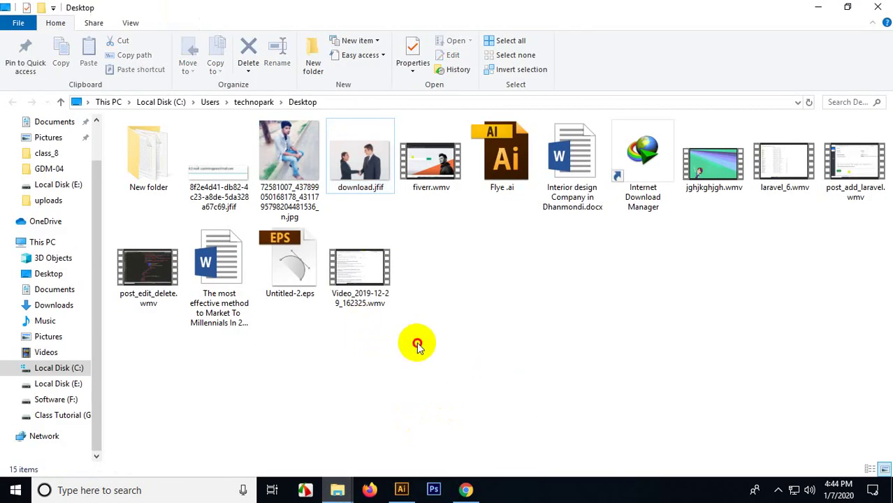
{"action": "key", "text": "alt+Up"}
{"action": "key", "text": "alt+Left"}
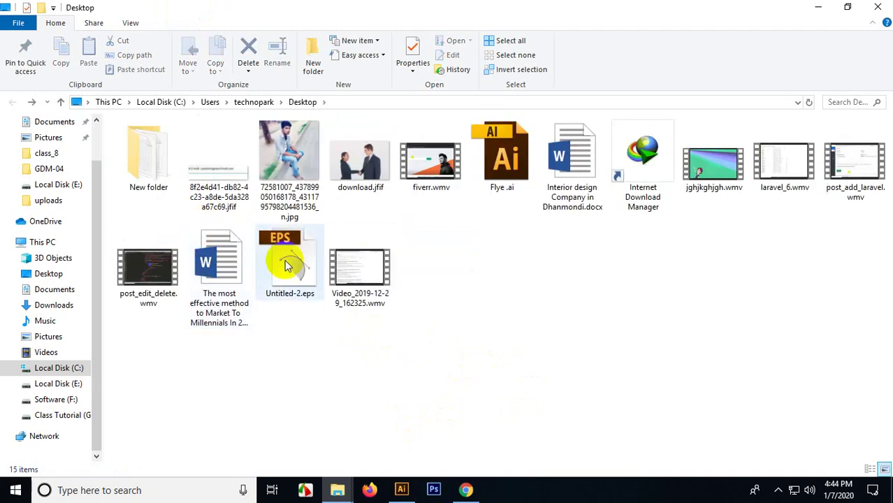
{"action": "left_click", "coordinate": [48, 385]}
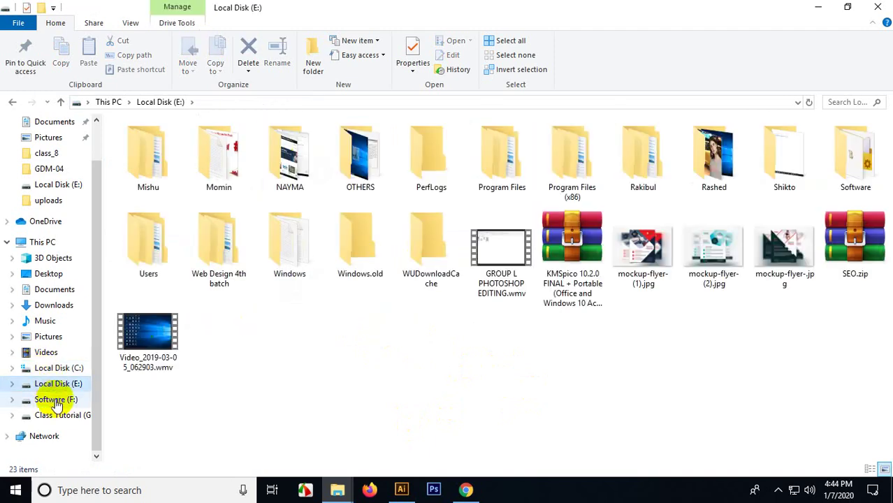
{"action": "left_click", "coordinate": [56, 400]}
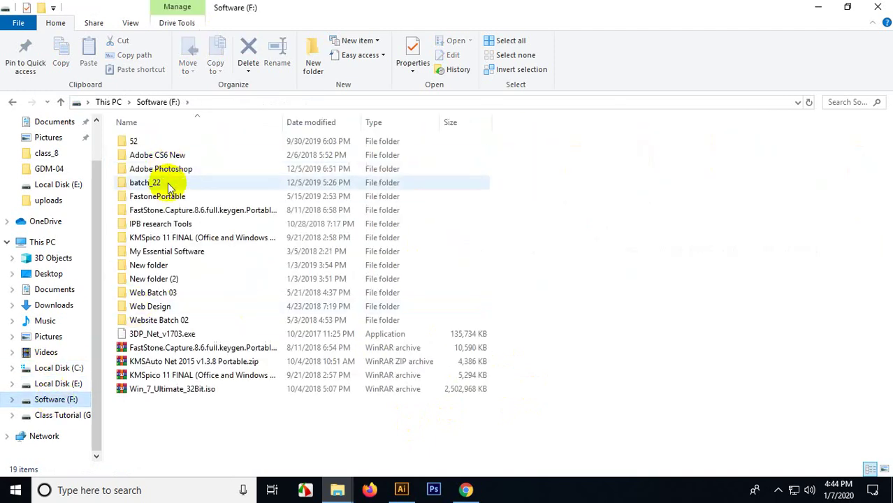
{"action": "left_click", "coordinate": [63, 415]}
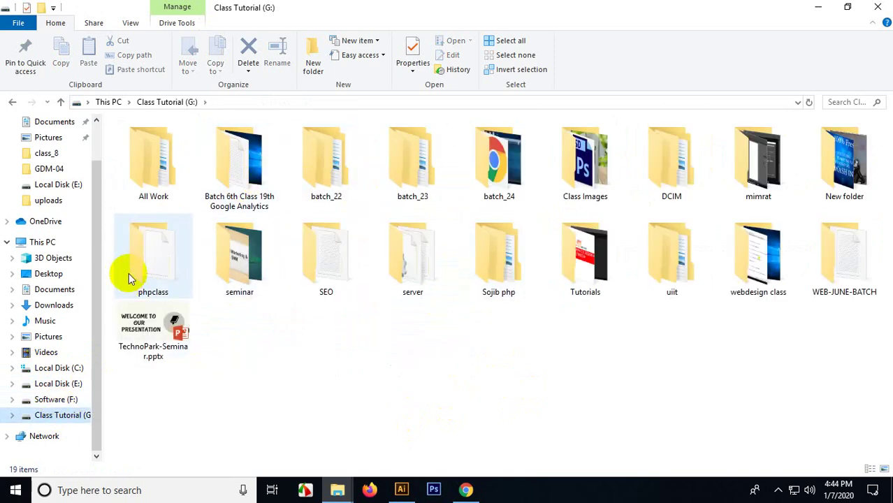
Step: Place the honey jar, lantern and glass teapot images from New folder on Class Tutorial (G:) into the X Banner Design document in Illustrator
{"action": "double_click", "coordinate": [842, 164]}
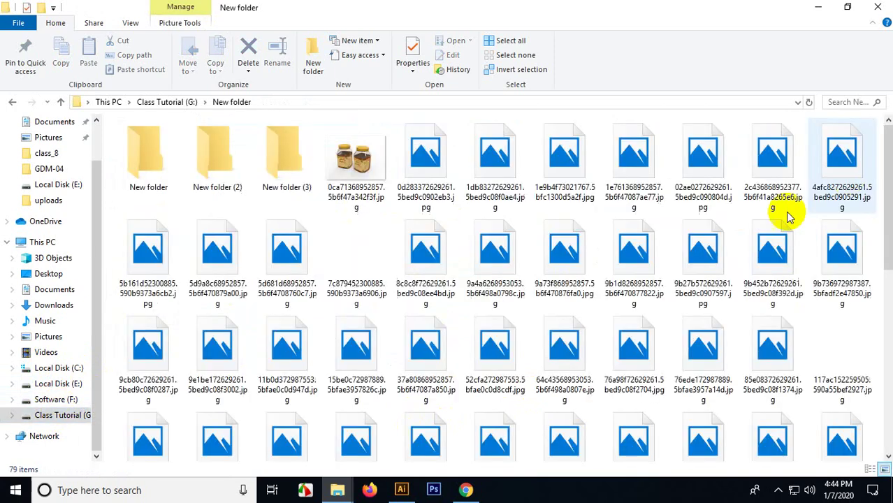
{"action": "left_click", "coordinate": [360, 152]}
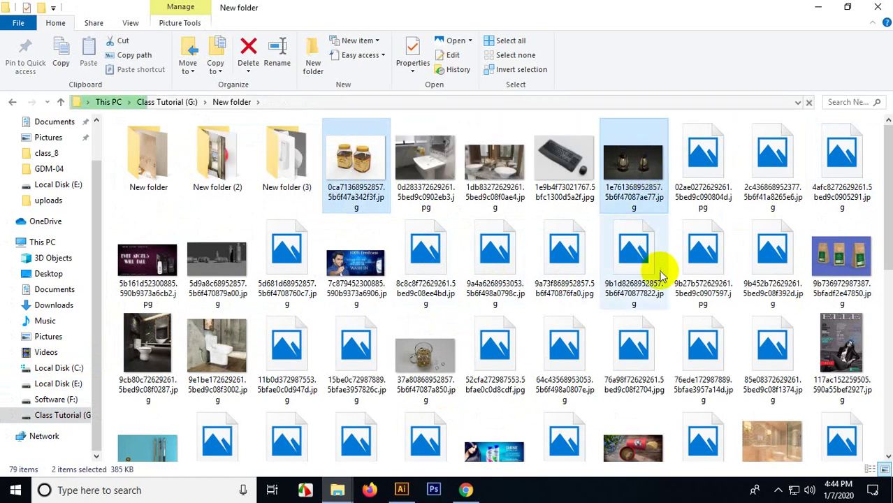
{"action": "scroll", "coordinate": [629, 293], "scroll_direction": "down", "scroll_amount": 2}
{"action": "left_click", "coordinate": [564, 349], "text": "ctrl"}
{"action": "left_click", "coordinate": [426, 216], "text": "ctrl"}
{"action": "scroll", "coordinate": [489, 293], "scroll_direction": "up", "scroll_amount": 2}
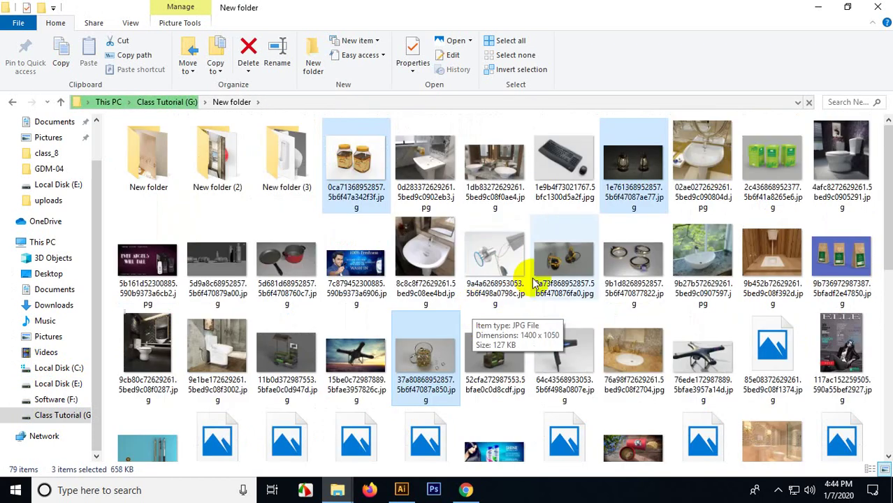
{"action": "left_click_drag", "start_coordinate": [626, 188], "coordinate": [736, 299]}
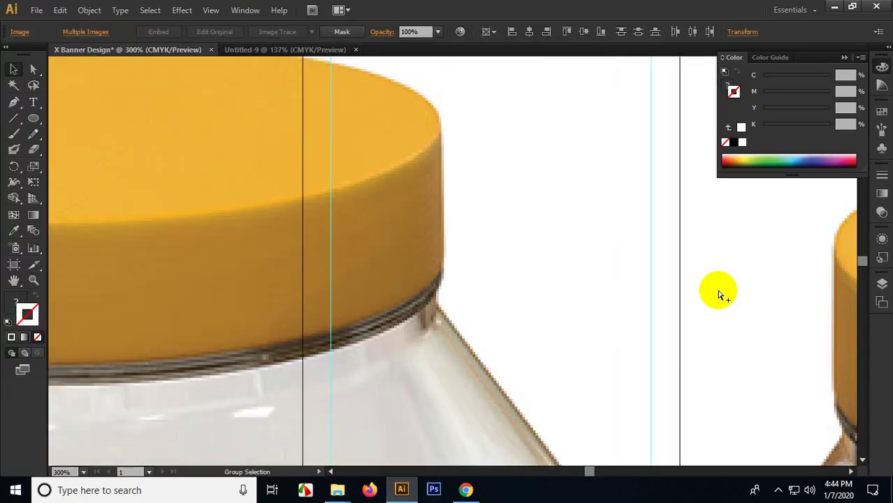
Step: Delete the large white circle lying behind the placed images
{"action": "scroll", "coordinate": [720, 279], "scroll_direction": "down", "scroll_amount": 5}
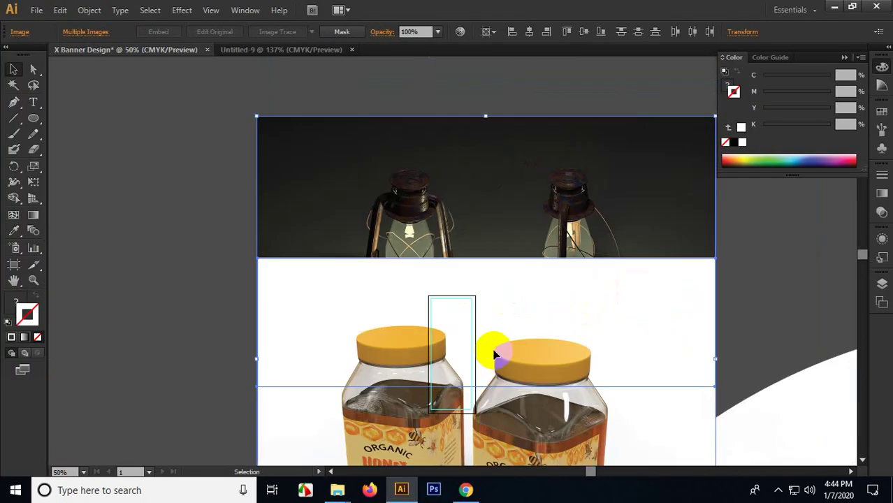
{"action": "scroll", "coordinate": [498, 349], "scroll_direction": "down", "scroll_amount": 2}
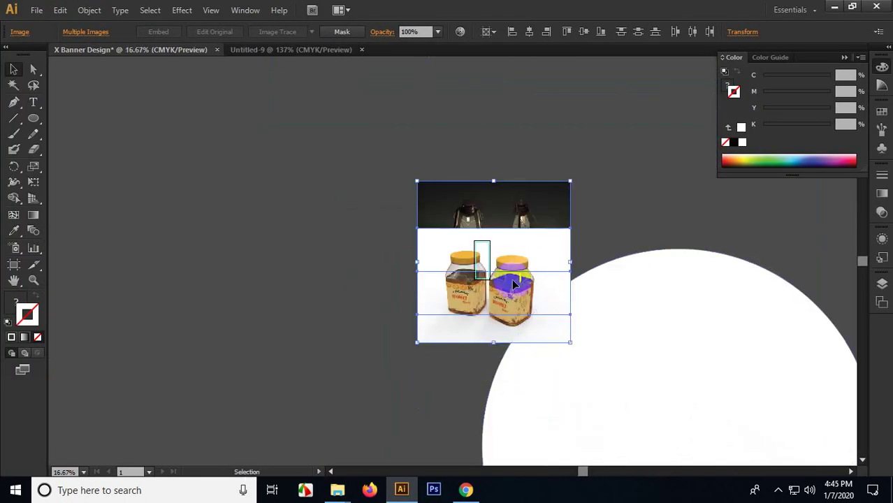
{"action": "left_click", "coordinate": [632, 297]}
{"action": "key", "text": "Delete"}
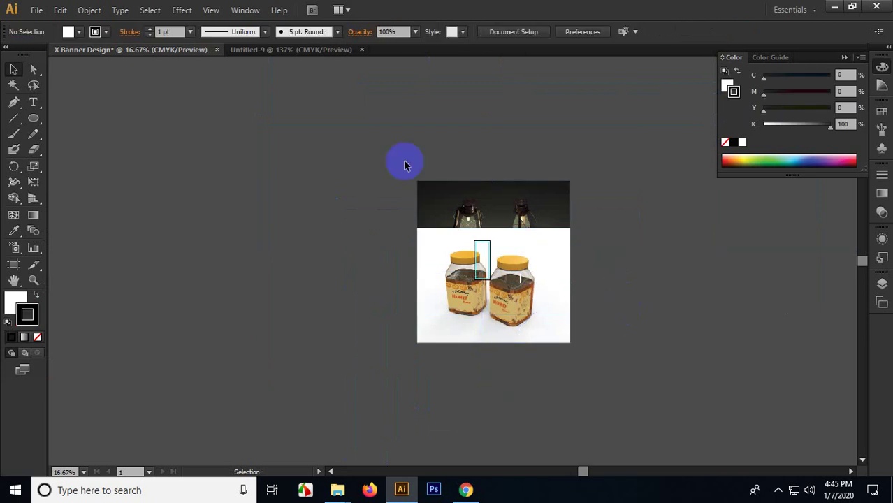
Step: Select all three placed images together
{"action": "left_click_drag", "start_coordinate": [380, 144], "coordinate": [456, 364]}
{"action": "scroll", "coordinate": [468, 293], "scroll_direction": "up", "scroll_amount": 2}
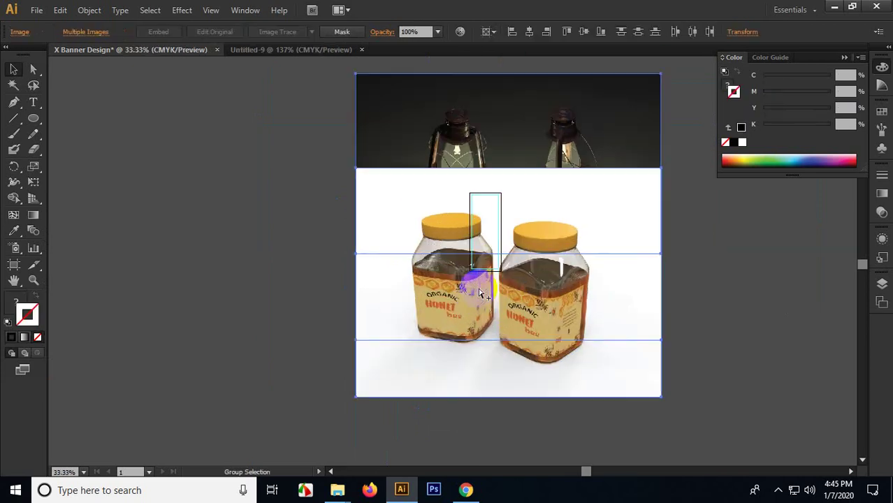
{"action": "left_click_drag", "start_coordinate": [630, 229], "coordinate": [569, 258]}
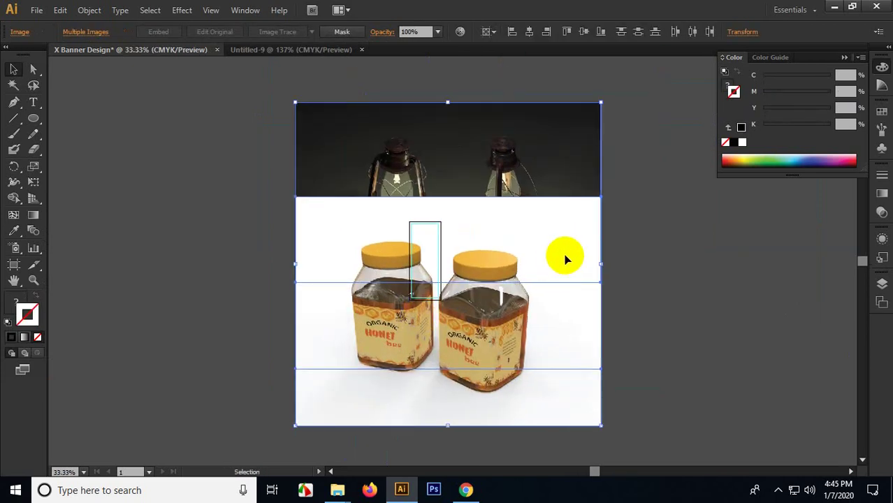
{"action": "left_click_drag", "start_coordinate": [309, 129], "coordinate": [444, 246]}
{"action": "key", "text": "ctrl+z"}
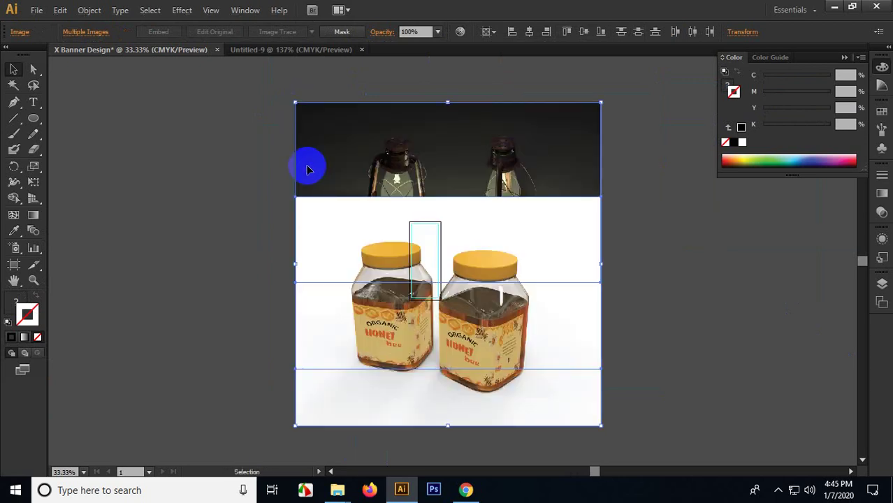
{"action": "scroll", "coordinate": [311, 168], "scroll_direction": "up", "scroll_amount": 1}
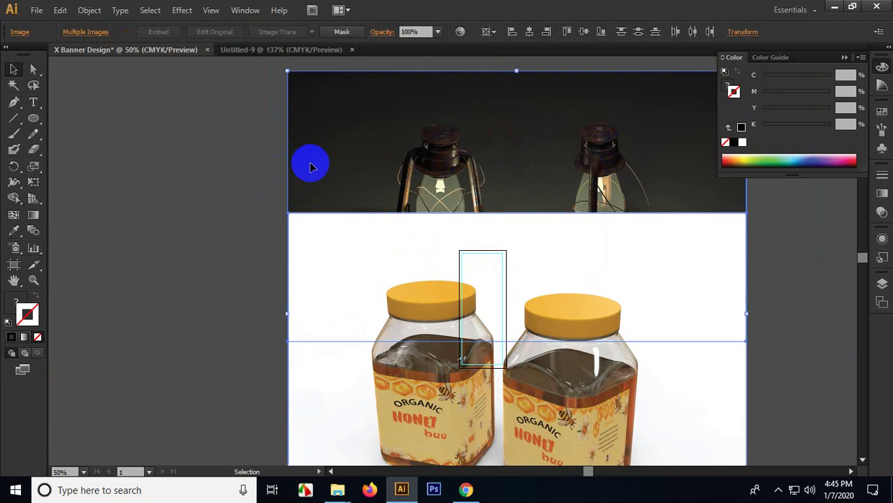
{"action": "key", "text": "s"}
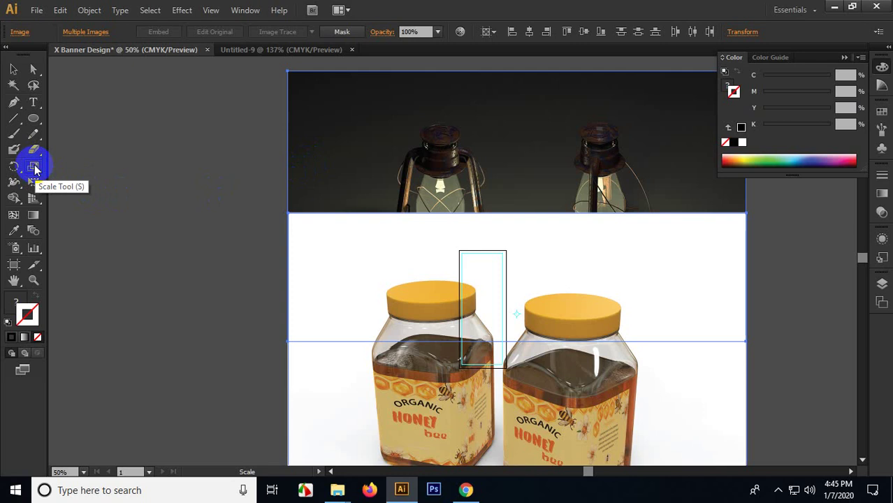
{"action": "left_click", "coordinate": [14, 69]}
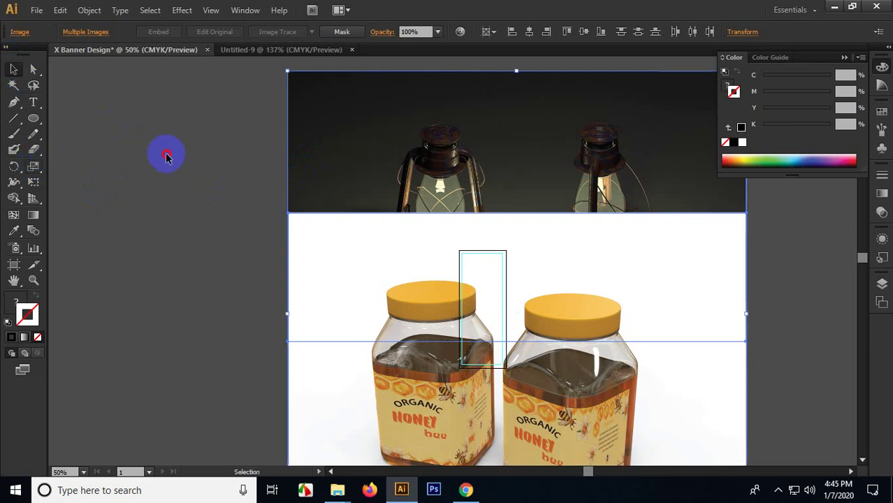
{"action": "left_click_drag", "start_coordinate": [186, 123], "coordinate": [324, 423]}
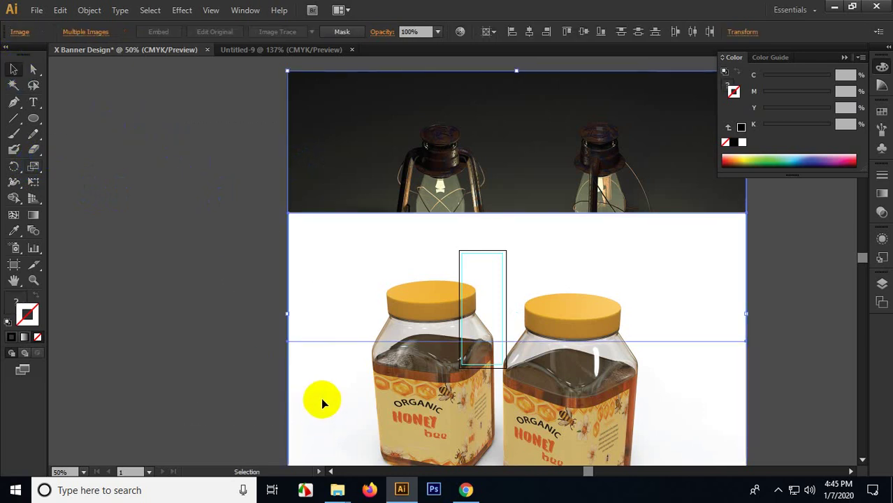
Step: Scale the three selected images uniformly by 20%, followed by two more uniform reductions of 50% each
{"action": "key", "text": "s"}
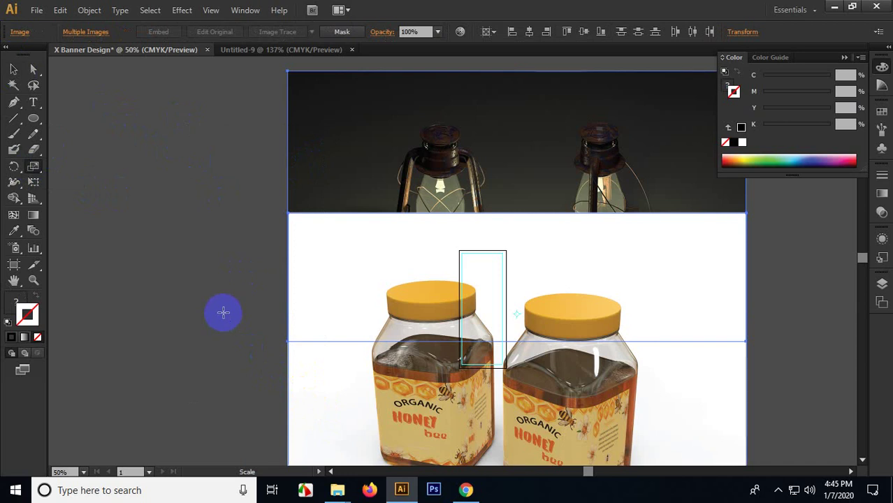
{"action": "key", "text": "Return"}
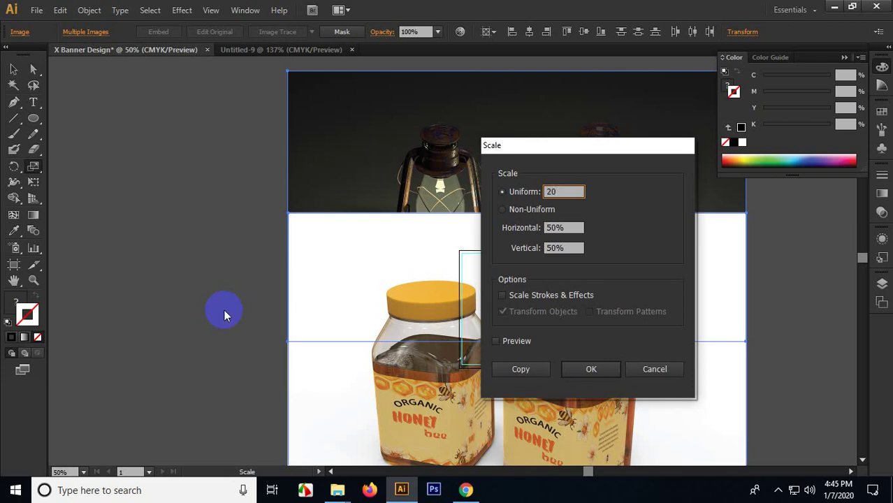
{"action": "key", "text": "Return"}
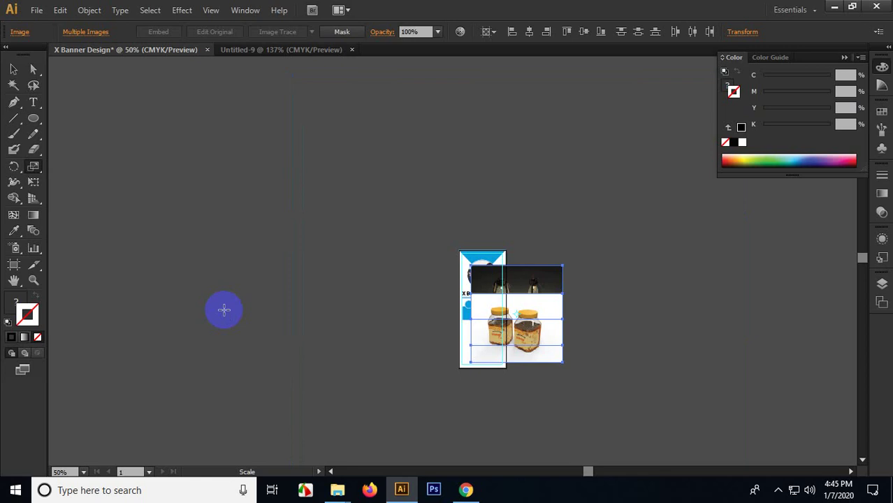
{"action": "left_click", "coordinate": [224, 309], "text": "alt"}
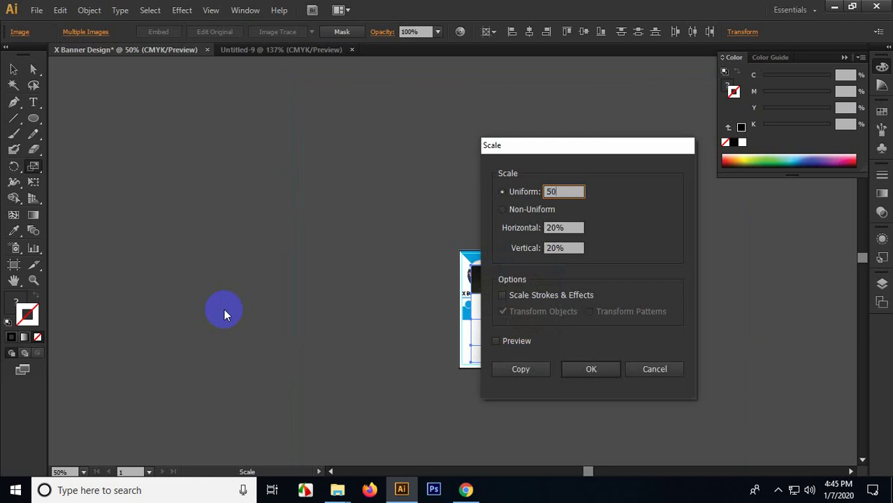
{"action": "key", "text": "Return"}
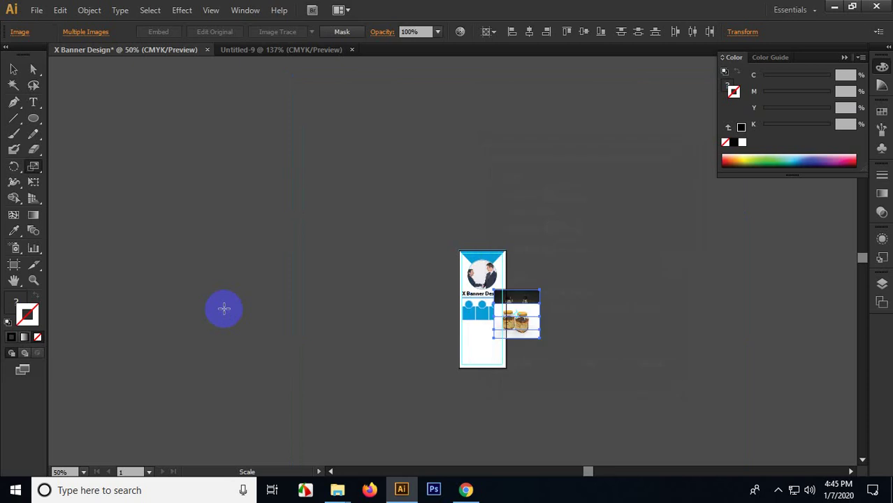
{"action": "left_click", "coordinate": [224, 308], "text": "alt"}
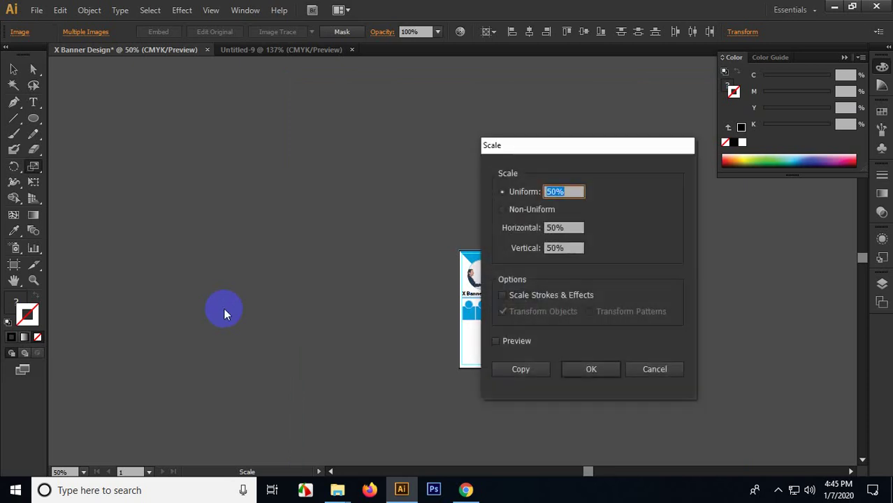
{"action": "key", "text": "Return"}
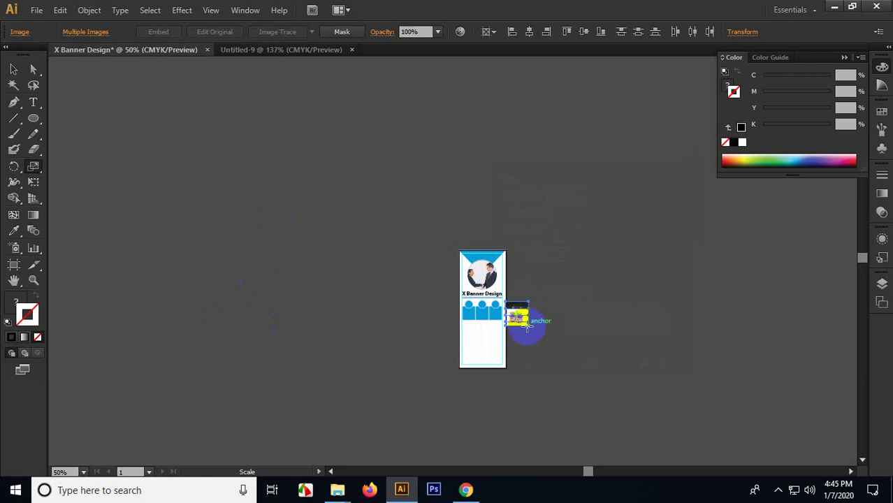
{"action": "scroll", "coordinate": [529, 328], "scroll_direction": "up", "scroll_amount": 5}
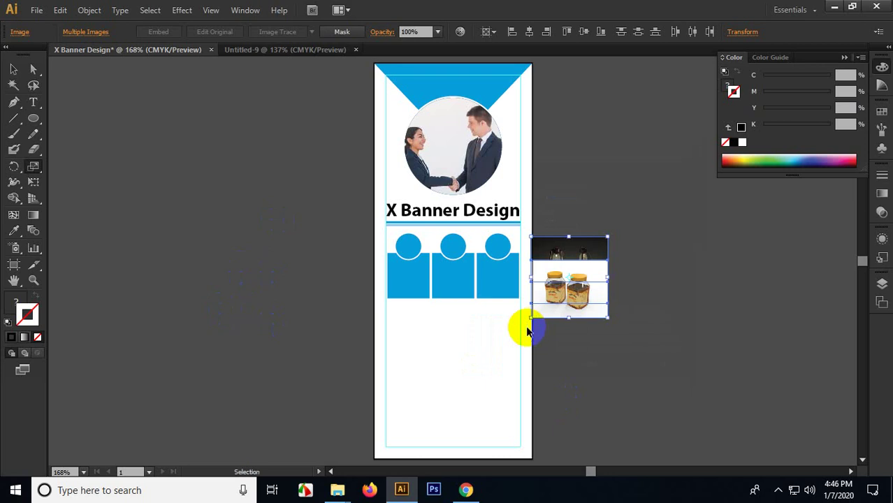
{"action": "scroll", "coordinate": [528, 332], "scroll_direction": "down", "scroll_amount": 4}
{"action": "key", "text": "s"}
{"action": "left_click", "coordinate": [496, 250]}
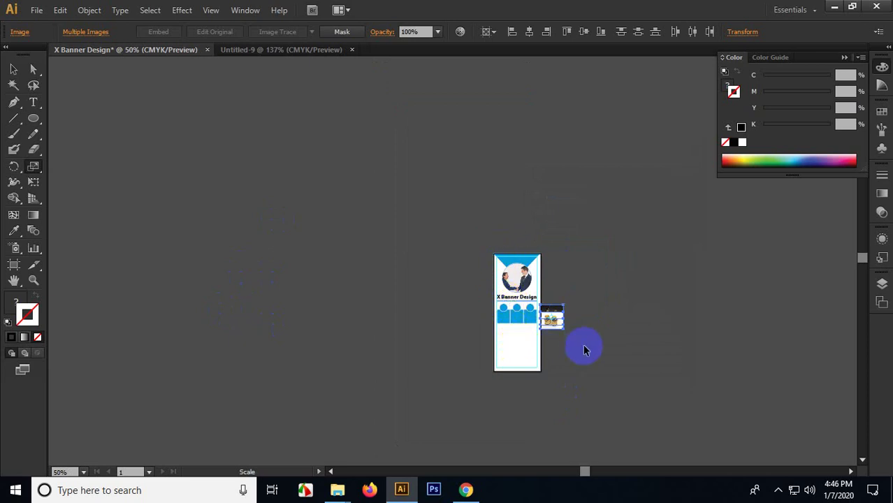
{"action": "key", "text": "v"}
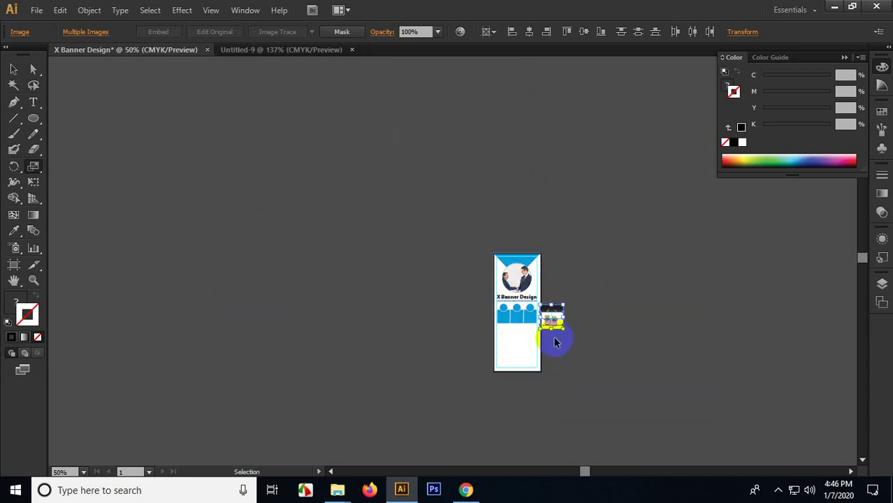
{"action": "scroll", "coordinate": [554, 337], "scroll_direction": "up", "scroll_amount": 5}
{"action": "scroll", "coordinate": [553, 337], "scroll_direction": "down", "scroll_amount": 3}
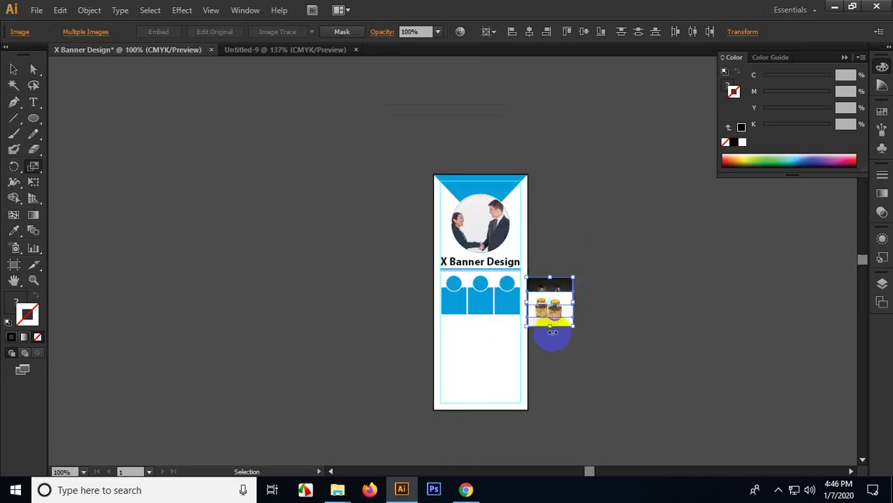
{"action": "scroll", "coordinate": [552, 333], "scroll_direction": "down", "scroll_amount": 4}
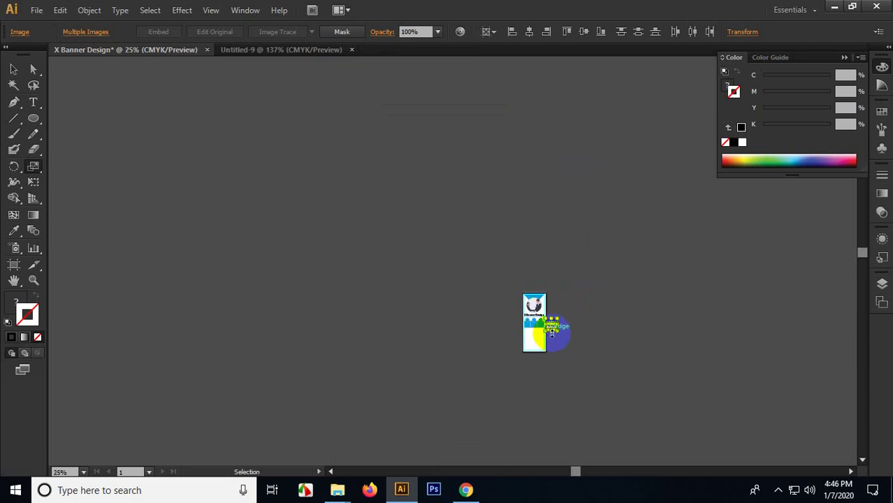
{"action": "scroll", "coordinate": [567, 354], "scroll_direction": "up", "scroll_amount": 1}
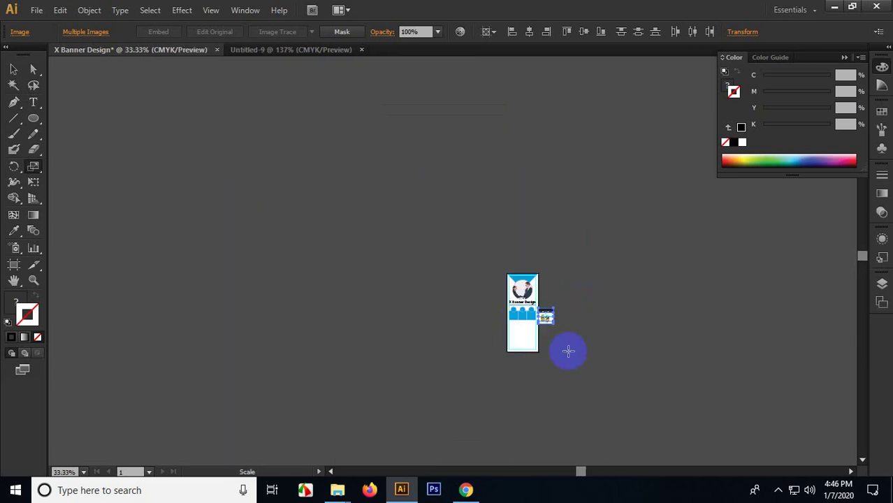
{"action": "scroll", "coordinate": [568, 354], "scroll_direction": "up", "scroll_amount": 4}
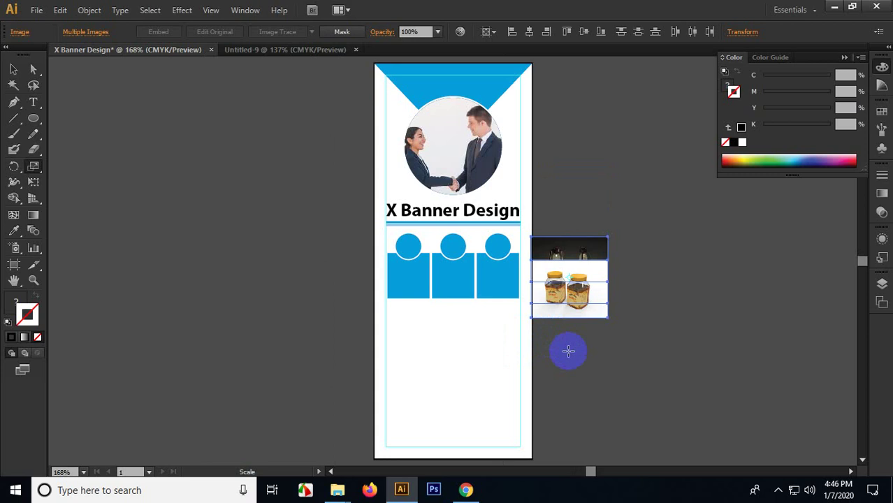
Step: Deselect the images and copy the blue circle above the first box to the empty area below the image stack
{"action": "left_click", "coordinate": [13, 68]}
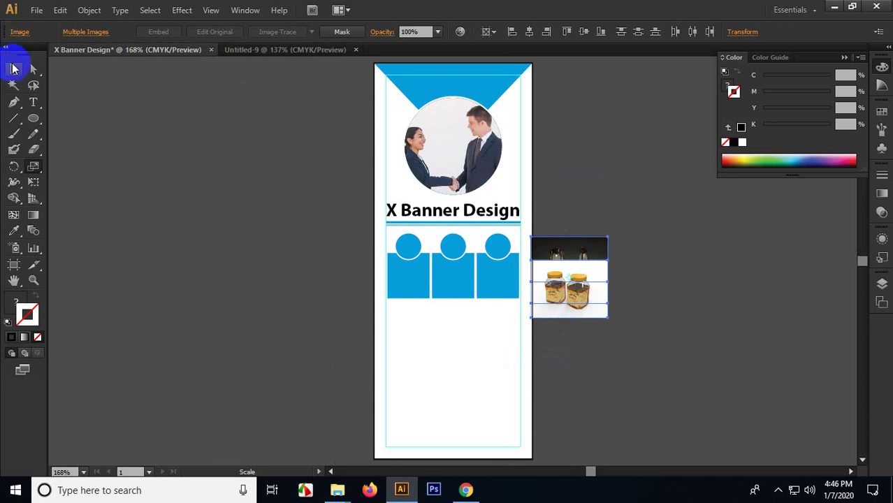
{"action": "left_click", "coordinate": [116, 114]}
{"action": "scroll", "coordinate": [666, 351], "scroll_direction": "up", "scroll_amount": 1}
{"action": "scroll", "coordinate": [445, 249], "scroll_direction": "up", "scroll_amount": 1}
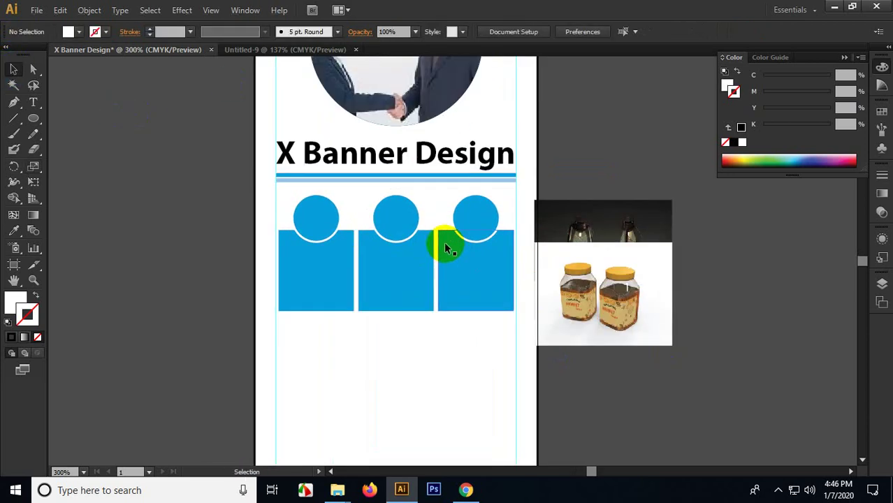
{"action": "left_click_drag", "start_coordinate": [552, 222], "coordinate": [484, 194]}
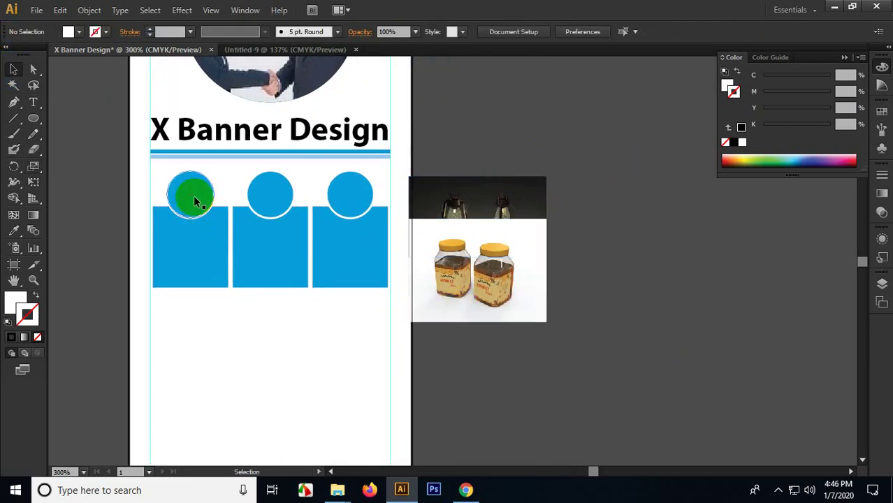
{"action": "left_click_drag", "start_coordinate": [185, 192], "coordinate": [445, 357]}
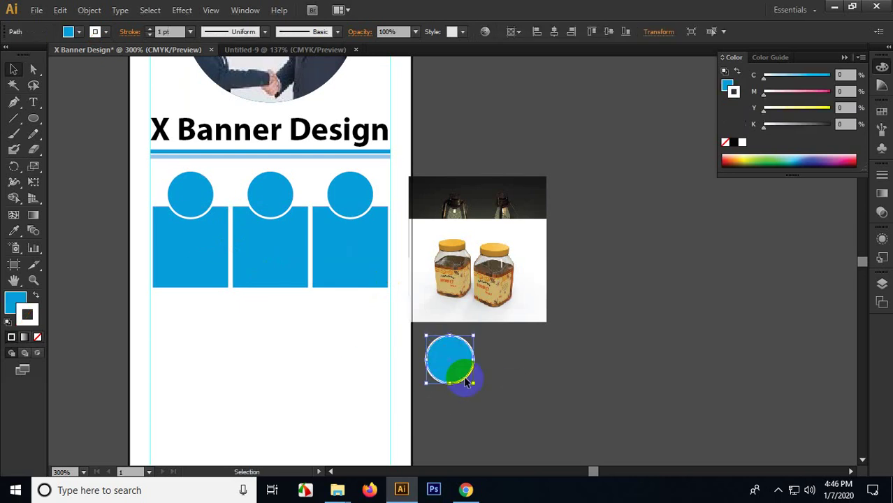
Step: Move the honey jar image out of the stack so that it sits apart from the other images
{"action": "scroll", "coordinate": [480, 395], "scroll_direction": "up", "scroll_amount": 1}
{"action": "left_click", "coordinate": [545, 378]}
{"action": "left_click_drag", "start_coordinate": [470, 203], "coordinate": [560, 310]}
Step: Move the copied blue circle onto the honey jar image and bring it to the front
{"action": "scroll", "coordinate": [479, 379], "scroll_direction": "up", "scroll_amount": 1}
{"action": "scroll", "coordinate": [469, 374], "scroll_direction": "up", "scroll_amount": 1}
{"action": "left_click_drag", "start_coordinate": [395, 306], "coordinate": [620, 260]}
{"action": "right_click", "coordinate": [618, 240]}
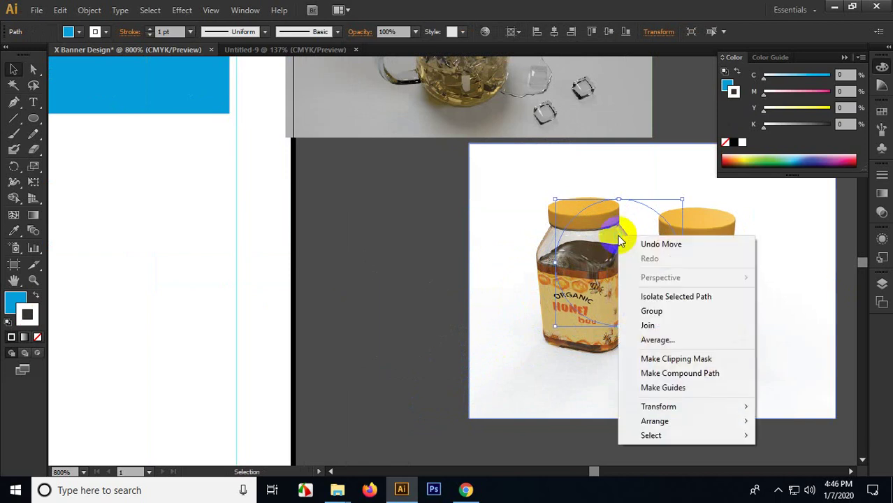
{"action": "mouse_move", "coordinate": [676, 421]}
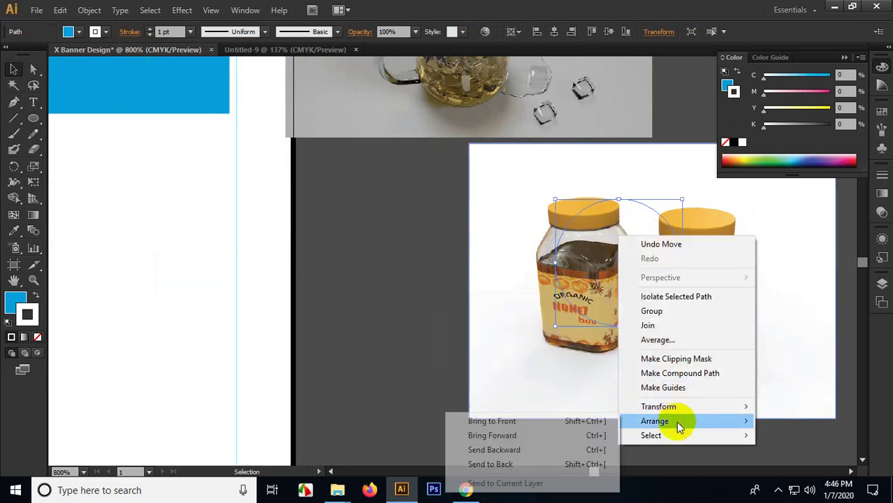
{"action": "left_click", "coordinate": [563, 420]}
Step: Position the blue circle over the upper part of the left honey jar
{"action": "left_click", "coordinate": [385, 283]}
{"action": "left_click_drag", "start_coordinate": [385, 283], "coordinate": [270, 266]}
{"action": "left_click_drag", "start_coordinate": [605, 341], "coordinate": [651, 358]}
{"action": "scroll", "coordinate": [704, 372], "scroll_direction": "right", "scroll_amount": 3}
{"action": "left_click", "coordinate": [367, 223]}
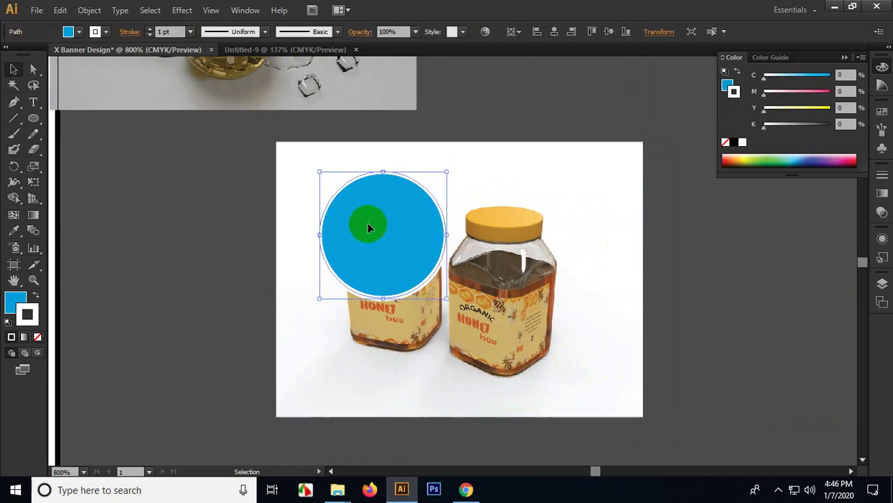
Step: Swap the fill and stroke colours of the circle over the honey jars and remove its fill
{"action": "left_click", "coordinate": [32, 297]}
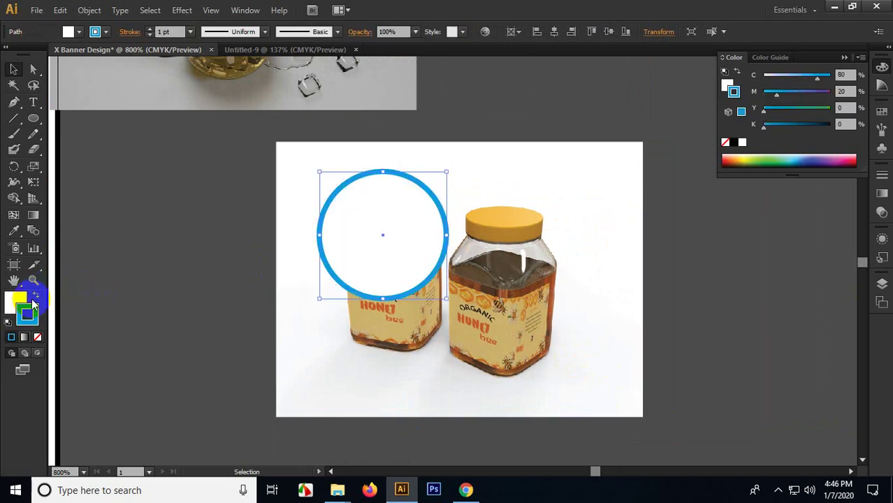
{"action": "left_click", "coordinate": [37, 337]}
Step: Scale the honey jar image down so both jars fit inside the blue ring, and clip the image with the circle
{"action": "left_click", "coordinate": [381, 363]}
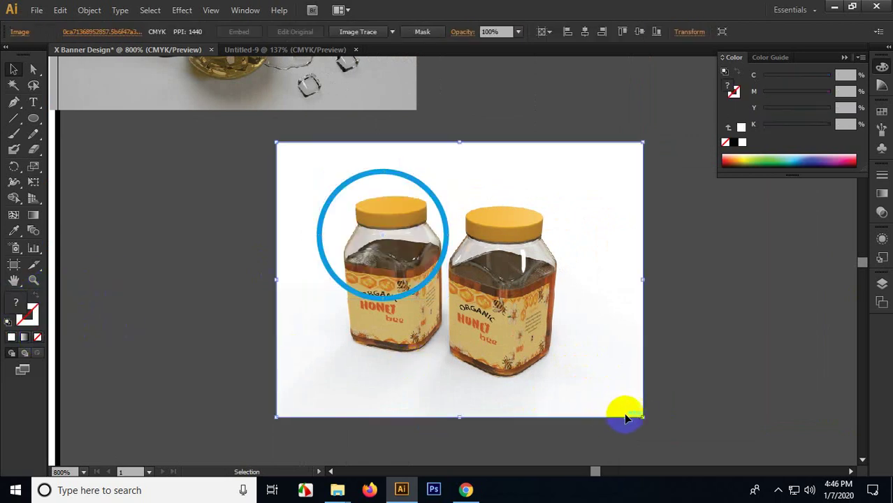
{"action": "left_click_drag", "start_coordinate": [642, 417], "coordinate": [498, 359]}
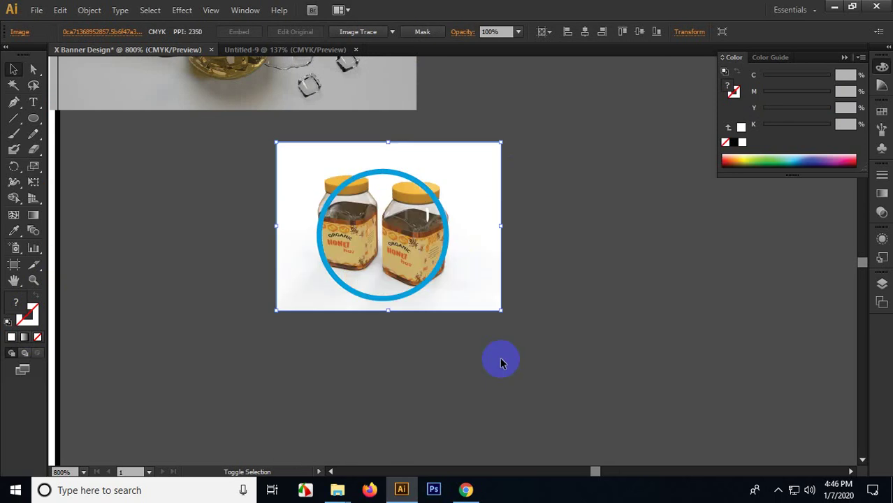
{"action": "left_click_drag", "start_coordinate": [503, 318], "coordinate": [232, 144]}
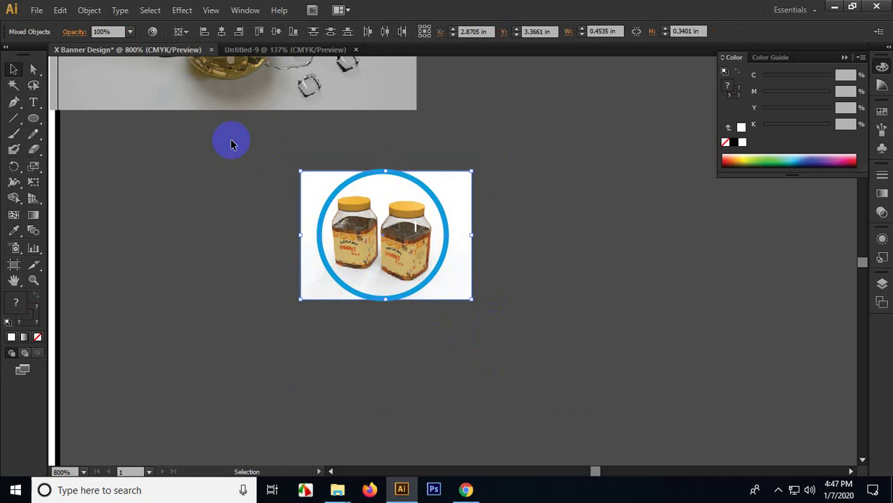
{"action": "key", "text": "ctrl+7"}
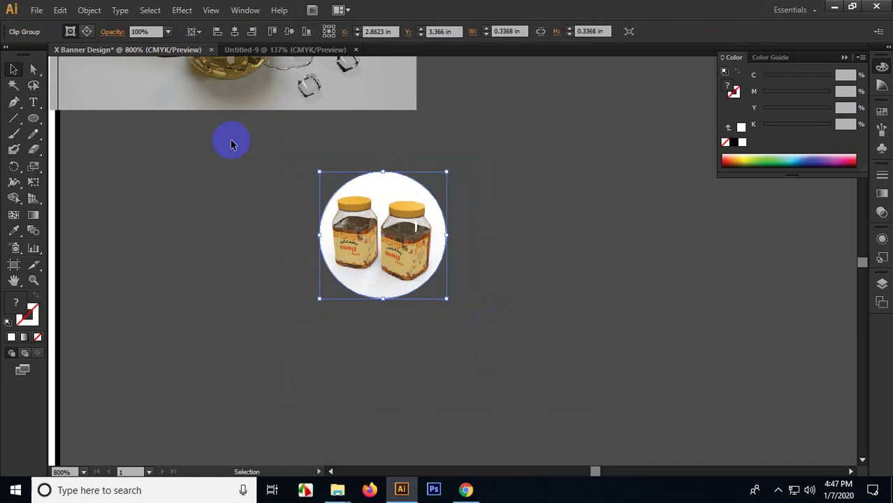
Step: Align the clipped honey jar image horizontally and vertically centred on the blue circle above the first box, using that circle as key object
{"action": "scroll", "coordinate": [379, 279], "scroll_direction": "down", "scroll_amount": 4}
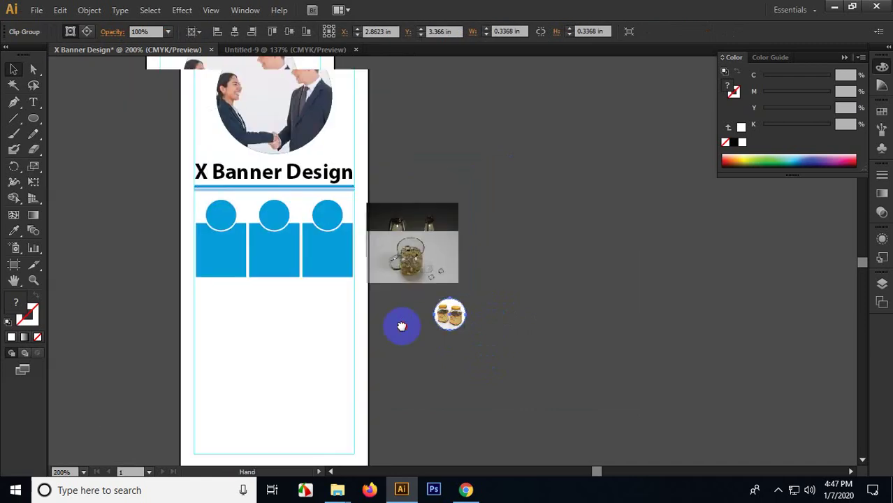
{"action": "scroll", "coordinate": [490, 352], "scroll_direction": "up", "scroll_amount": 2}
{"action": "left_click", "coordinate": [149, 163], "text": "shift"}
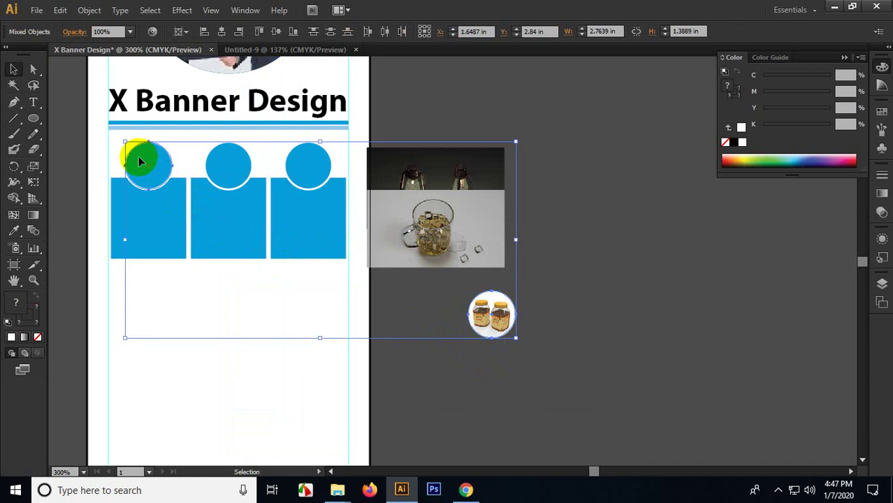
{"action": "left_click", "coordinate": [138, 162]}
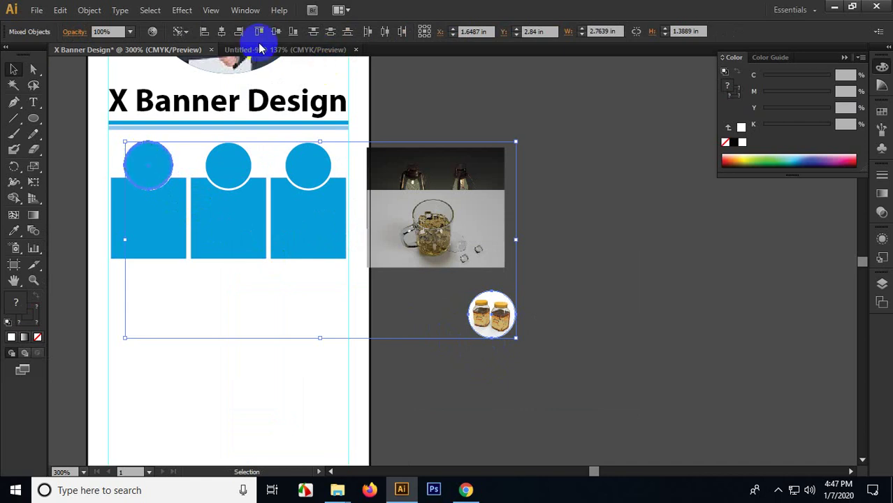
{"action": "left_click", "coordinate": [220, 32]}
{"action": "left_click", "coordinate": [276, 32]}
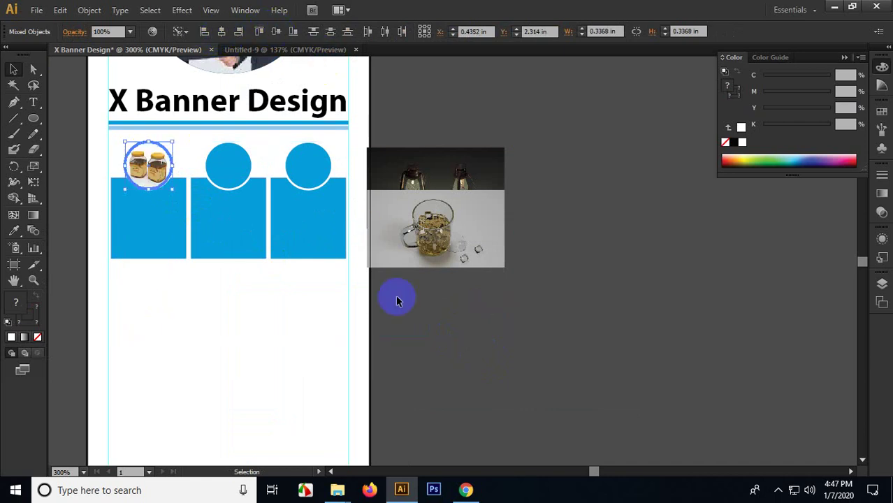
{"action": "left_click", "coordinate": [409, 323]}
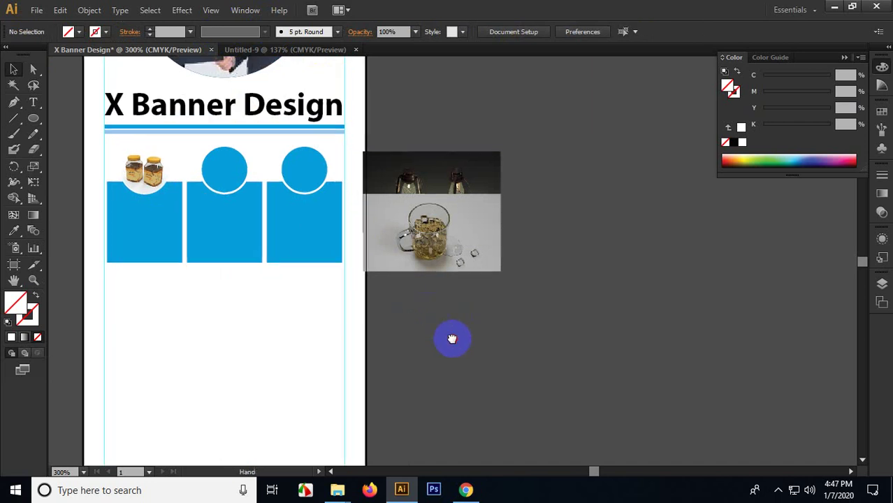
Step: Copy one of the remaining blue circles to the empty area below the image stack and deselect it
{"action": "scroll", "coordinate": [452, 338], "scroll_direction": "up", "scroll_amount": 1}
{"action": "scroll", "coordinate": [444, 306], "scroll_direction": "up", "scroll_amount": 1}
{"action": "left_click_drag", "start_coordinate": [263, 226], "coordinate": [370, 340]}
{"action": "left_click", "coordinate": [439, 381]}
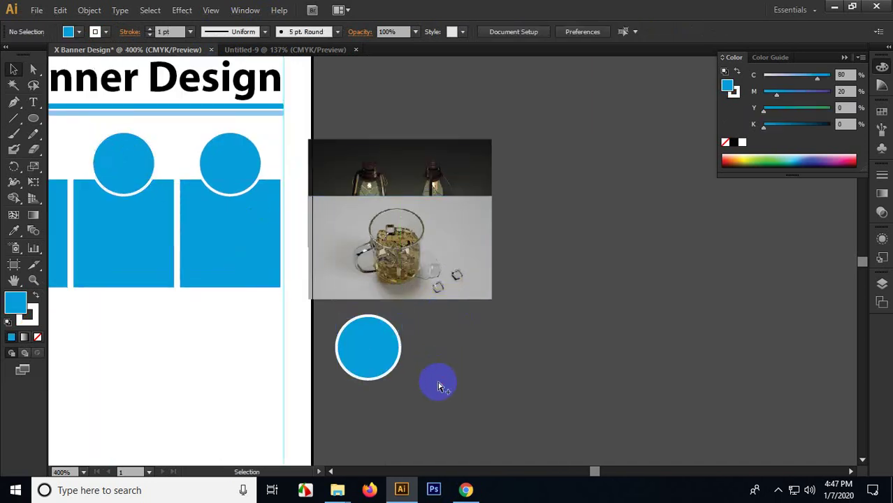
Step: Move the glass mug image out of the stack to the empty canvas beside the copied blue circle
{"action": "scroll", "coordinate": [439, 381], "scroll_direction": "up", "scroll_amount": 1}
{"action": "left_click_drag", "start_coordinate": [382, 200], "coordinate": [532, 360]}
{"action": "key", "text": "space"}
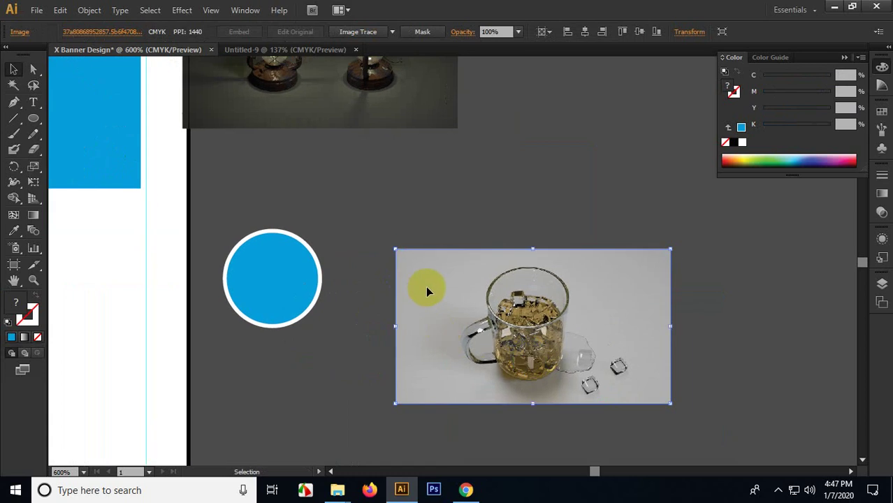
Step: Move the copied blue circle onto the mug image and bring it to the front
{"action": "left_click_drag", "start_coordinate": [260, 282], "coordinate": [489, 322]}
{"action": "right_click", "coordinate": [486, 307]}
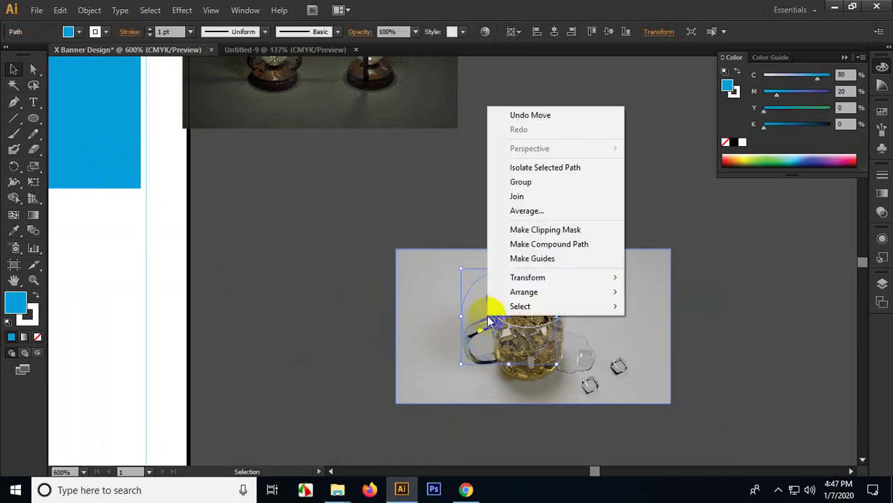
{"action": "mouse_move", "coordinate": [549, 295]}
{"action": "left_click", "coordinate": [667, 293]}
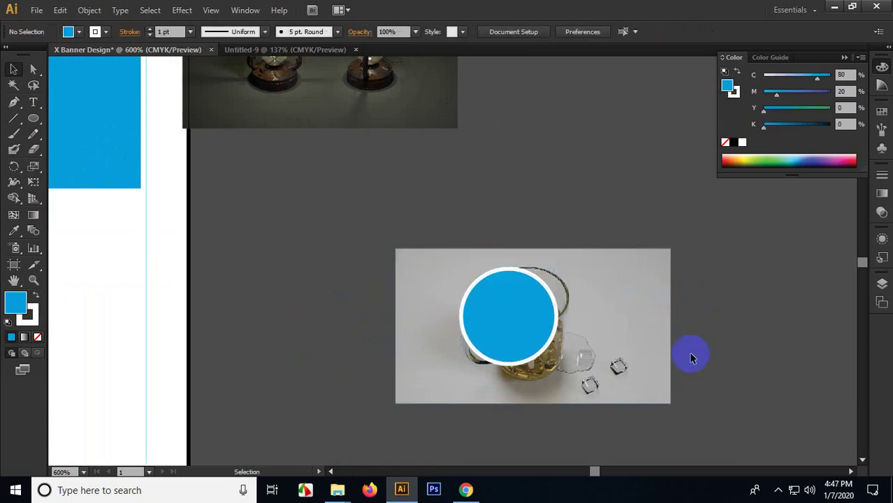
Step: Remove the fill of the circle over the mug image, keeping its white outline, and deselect it
{"action": "scroll", "coordinate": [689, 352], "scroll_direction": "up", "scroll_amount": 1}
{"action": "left_click", "coordinate": [45, 337]}
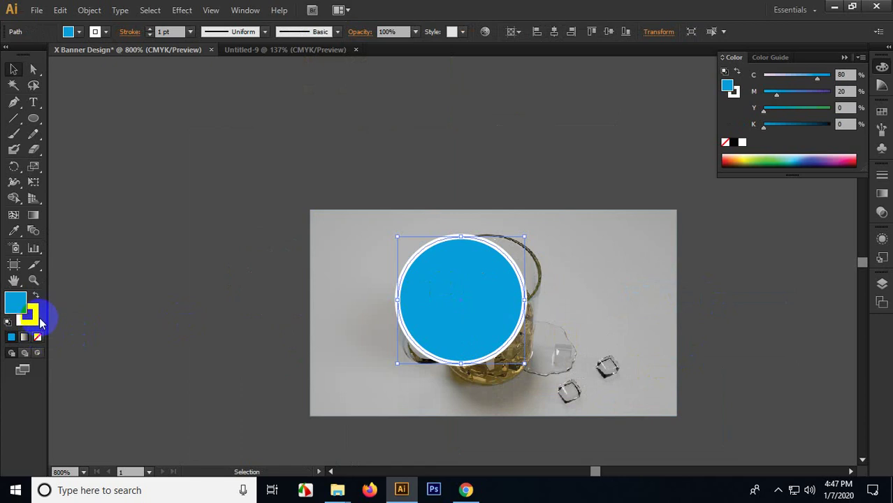
{"action": "left_click", "coordinate": [39, 337]}
{"action": "left_click", "coordinate": [38, 337]}
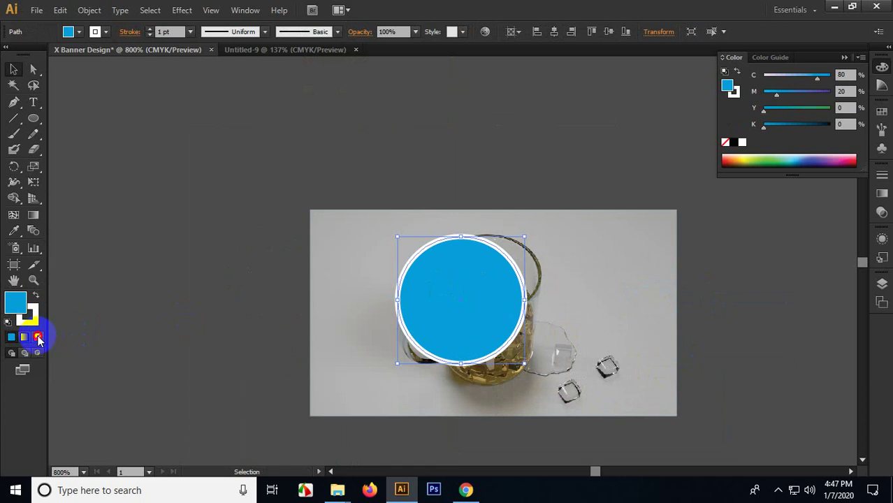
{"action": "left_click", "coordinate": [155, 297]}
{"action": "left_click_drag", "start_coordinate": [246, 326], "coordinate": [190, 314]}
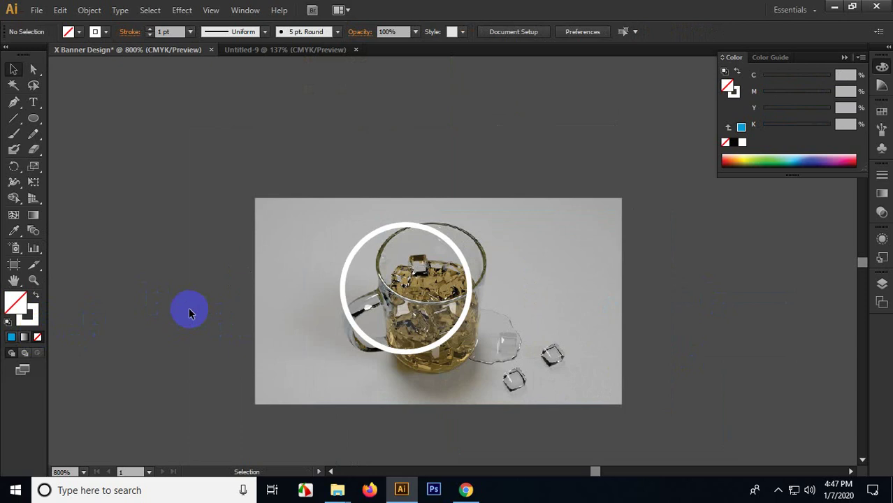
Step: Scale the mug image down proportionally and move the mug inside the white circle
{"action": "scroll", "coordinate": [454, 370], "scroll_direction": "up", "scroll_amount": 1}
{"action": "left_click", "coordinate": [489, 364]}
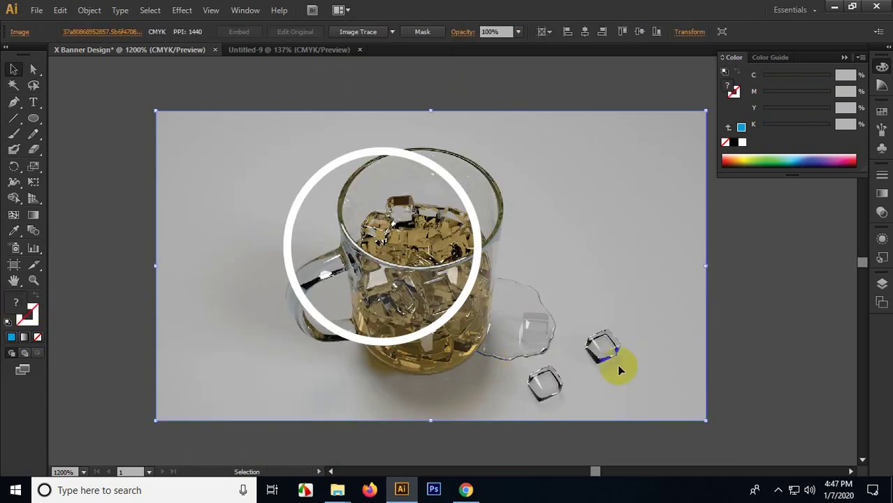
{"action": "left_click_drag", "start_coordinate": [704, 262], "coordinate": [532, 264]}
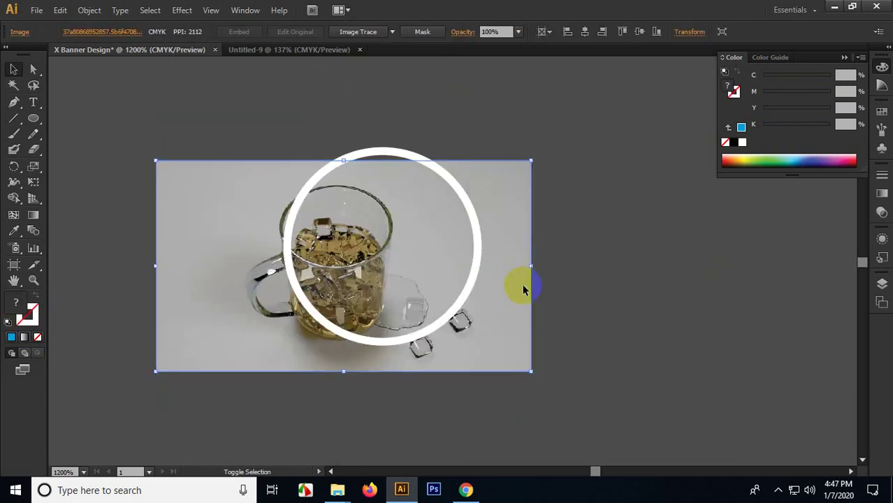
{"action": "left_click_drag", "start_coordinate": [344, 244], "coordinate": [379, 250]}
Step: Scale the mug image down further so the mug and its handle fit the circle, and nudge the image upward
{"action": "left_click", "coordinate": [205, 253], "text": "shift"}
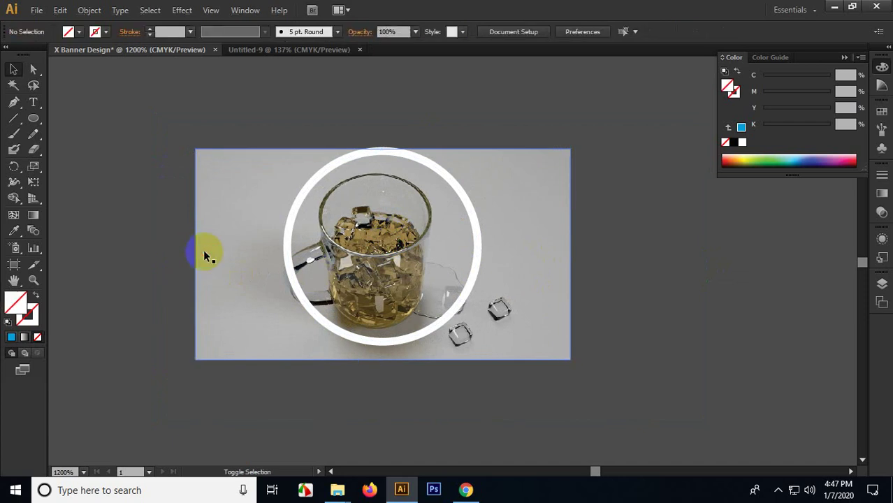
{"action": "left_click", "coordinate": [194, 260], "text": "shift"}
{"action": "left_click_drag", "start_coordinate": [195, 261], "coordinate": [205, 252]}
{"action": "left_click_drag", "start_coordinate": [227, 253], "coordinate": [225, 253]}
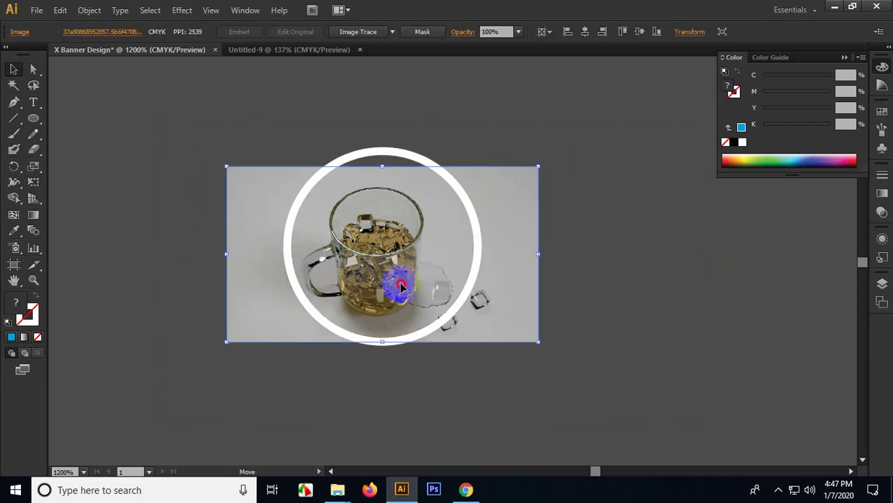
{"action": "key", "text": "Up"}
{"action": "key", "text": "Up"}
Step: Clip the mug image with the white circle and collapse the Color panel
{"action": "left_click_drag", "start_coordinate": [534, 362], "coordinate": [294, 175]}
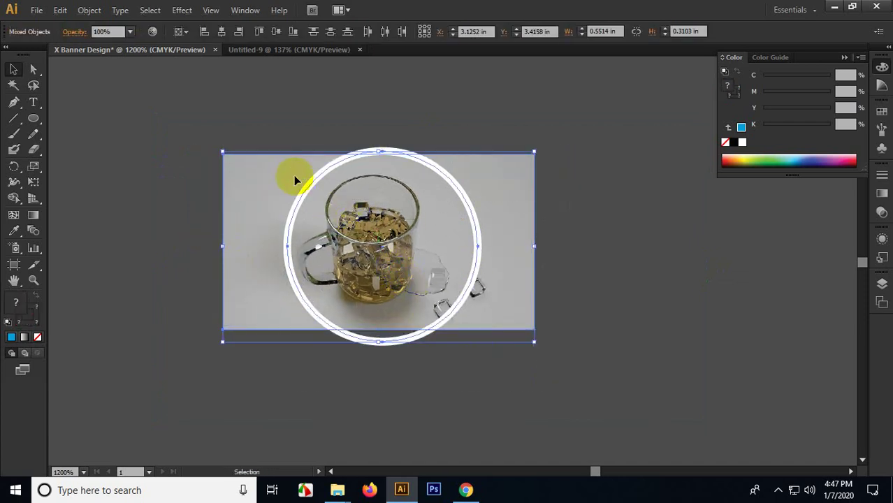
{"action": "key", "text": "ctrl+7"}
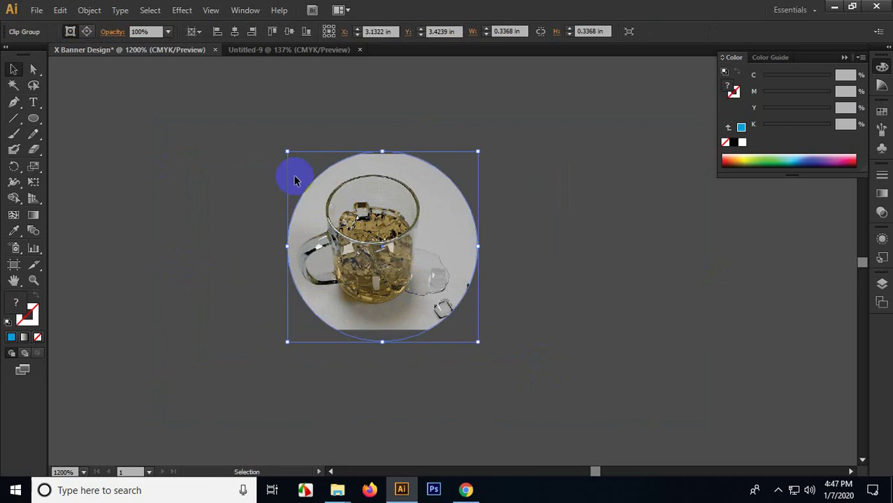
{"action": "scroll", "coordinate": [381, 363], "scroll_direction": "up", "scroll_amount": 2}
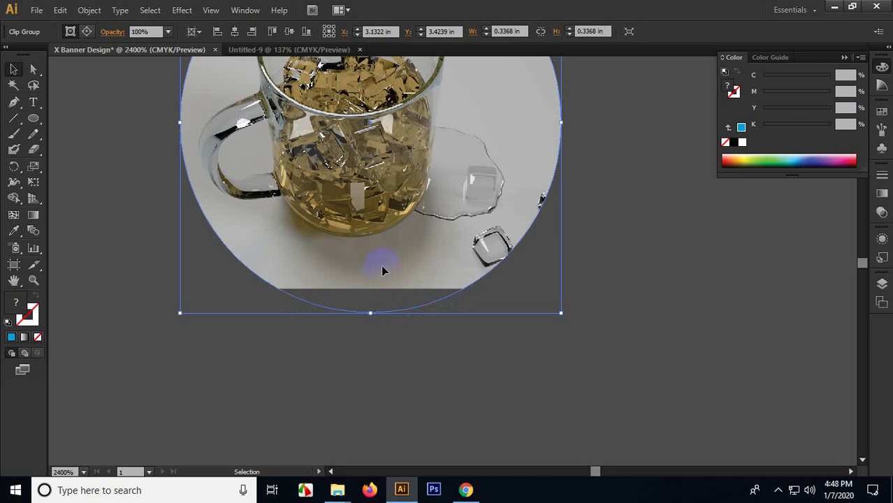
{"action": "left_click", "coordinate": [844, 59]}
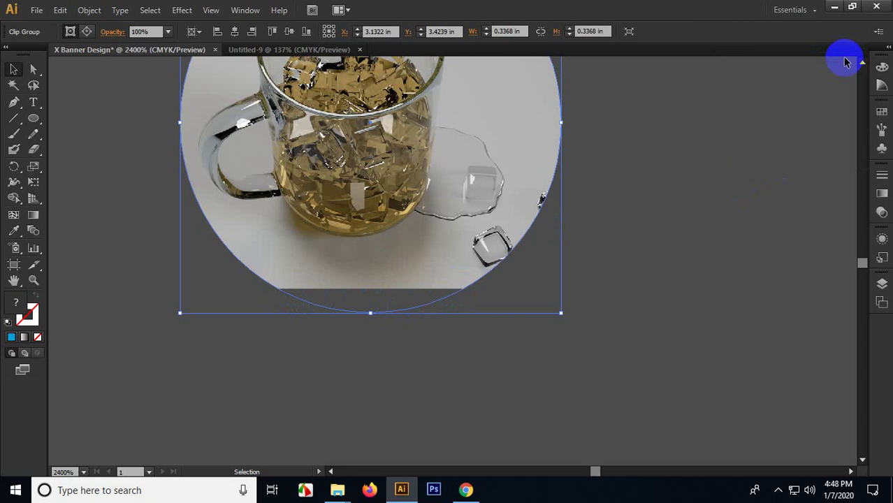
{"action": "left_click", "coordinate": [811, 11]}
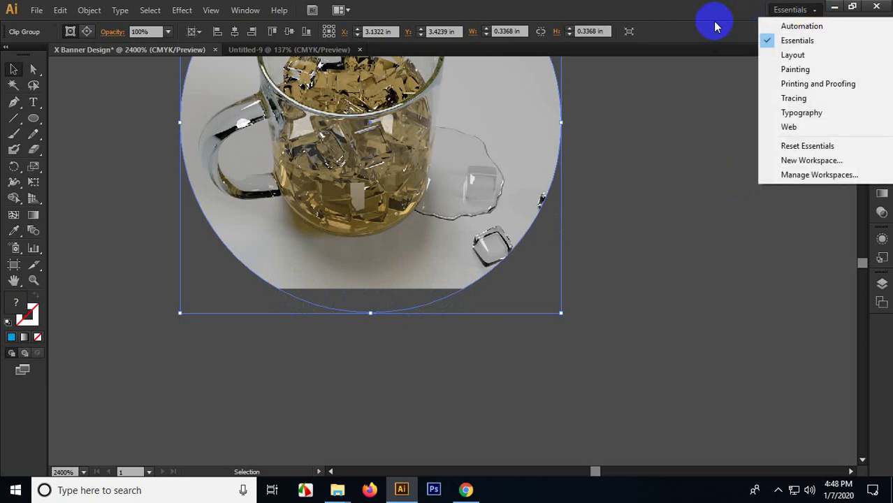
{"action": "left_click", "coordinate": [664, 31]}
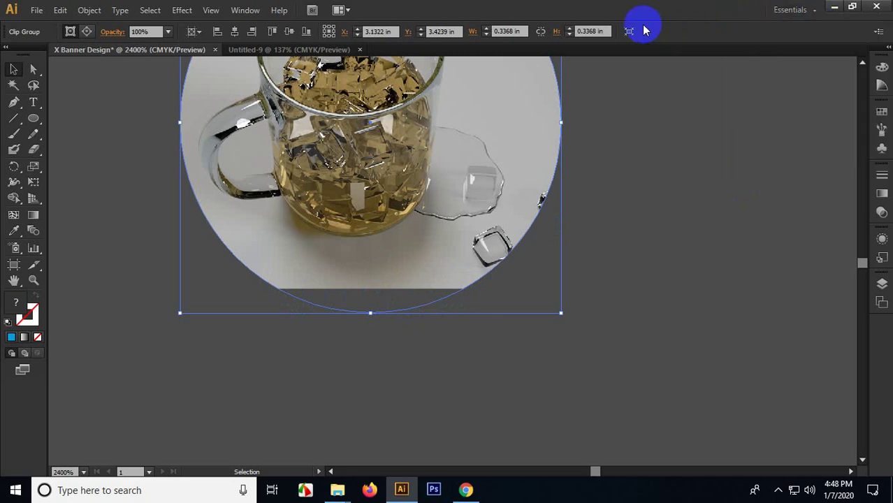
{"action": "left_click", "coordinate": [814, 11]}
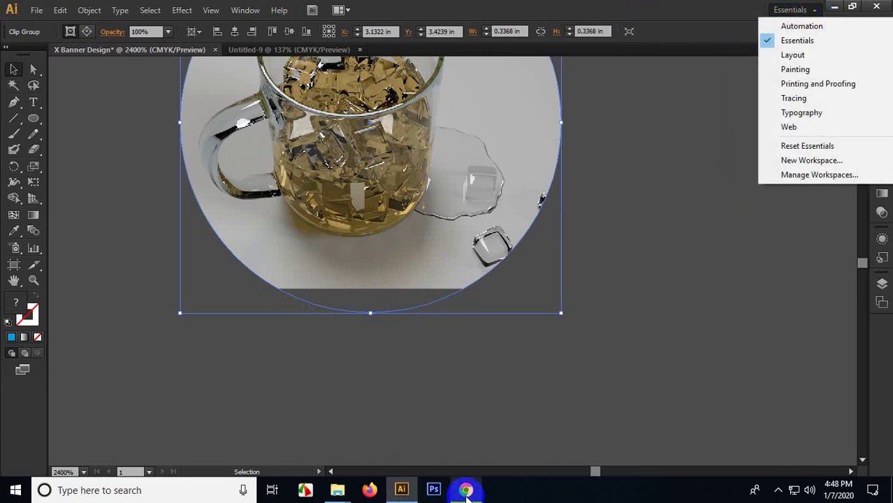
{"action": "mouse_move", "coordinate": [466, 492]}
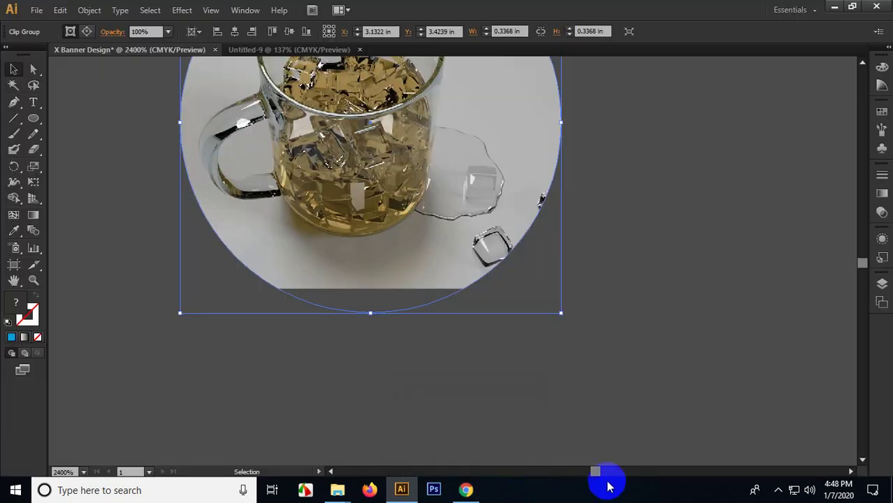
{"action": "left_click", "coordinate": [598, 472]}
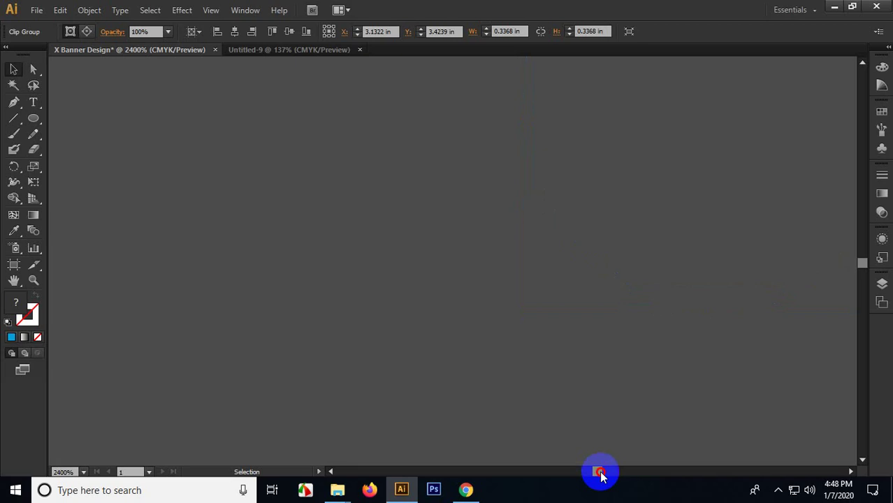
{"action": "mouse_move", "coordinate": [598, 472]}
{"action": "left_mouse_down"}
{"action": "mouse_move", "coordinate": [612, 475]}
{"action": "mouse_move", "coordinate": [596, 476]}
{"action": "mouse_move", "coordinate": [603, 479]}
{"action": "left_mouse_up"}
{"action": "left_click", "coordinate": [512, 336]}
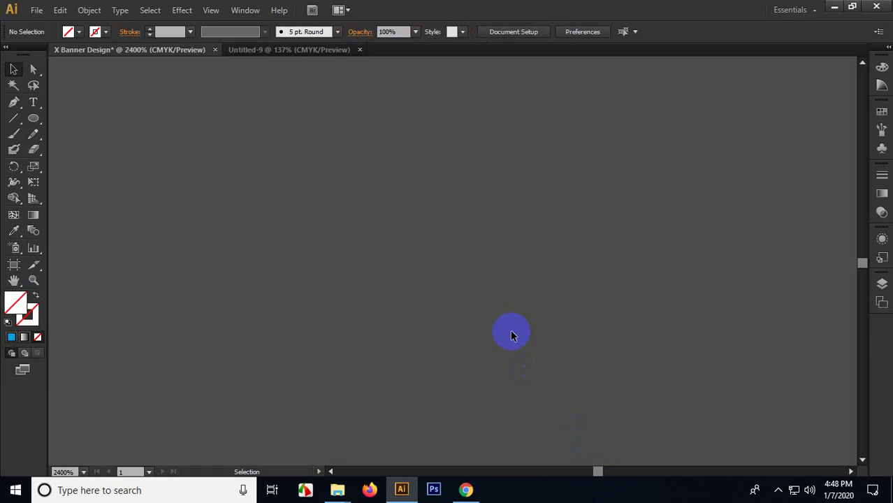
Step: Isolate the mug's clip group with its circular clipping path selected
{"action": "key", "text": "ctrl+0"}
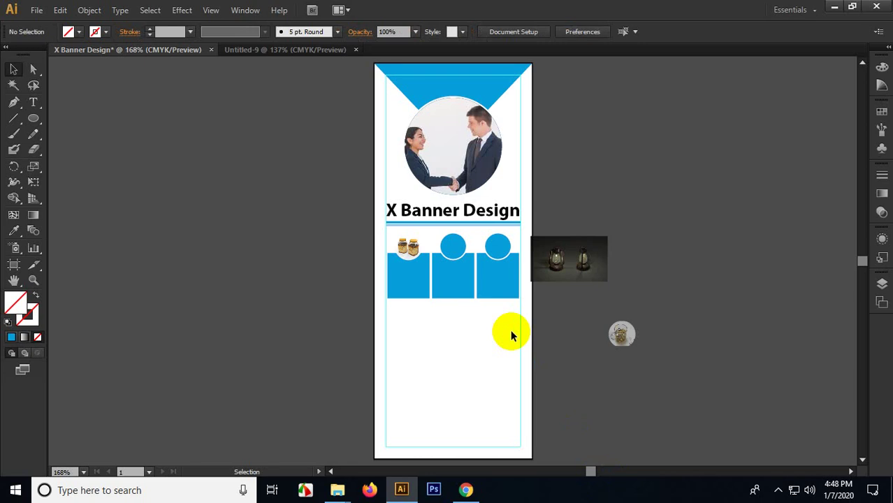
{"action": "scroll", "coordinate": [568, 319], "scroll_direction": "up", "scroll_amount": 7}
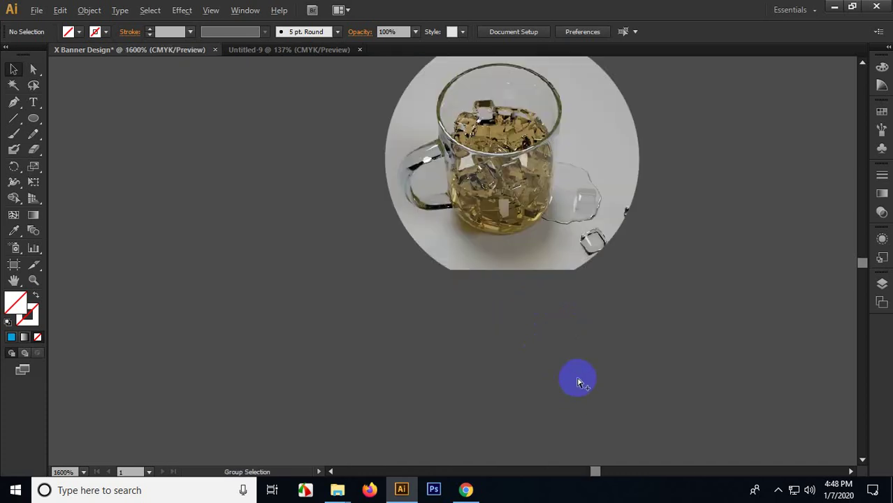
{"action": "scroll", "coordinate": [590, 276], "scroll_direction": "up", "scroll_amount": 1}
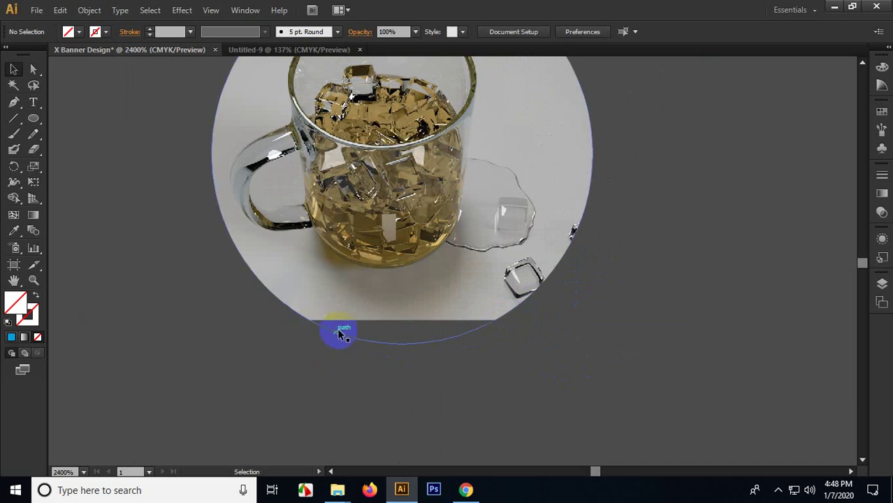
{"action": "double_click", "coordinate": [382, 343]}
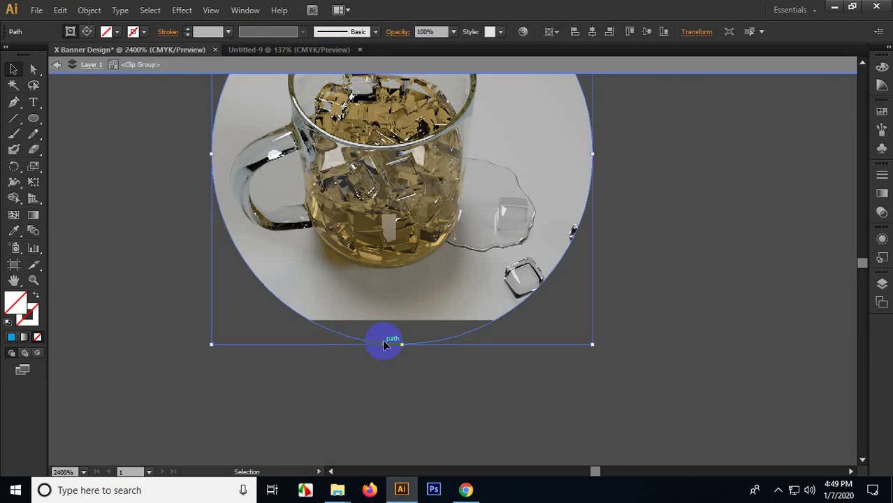
Step: Fill the mug's circular clipping path with the grey sampled from the lower edge of the mug image
{"action": "left_click", "coordinate": [352, 340]}
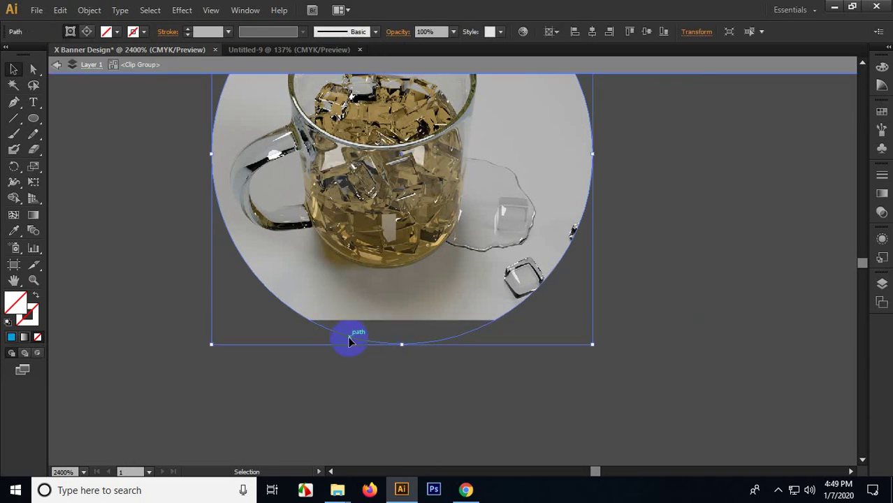
{"action": "left_click", "coordinate": [14, 235]}
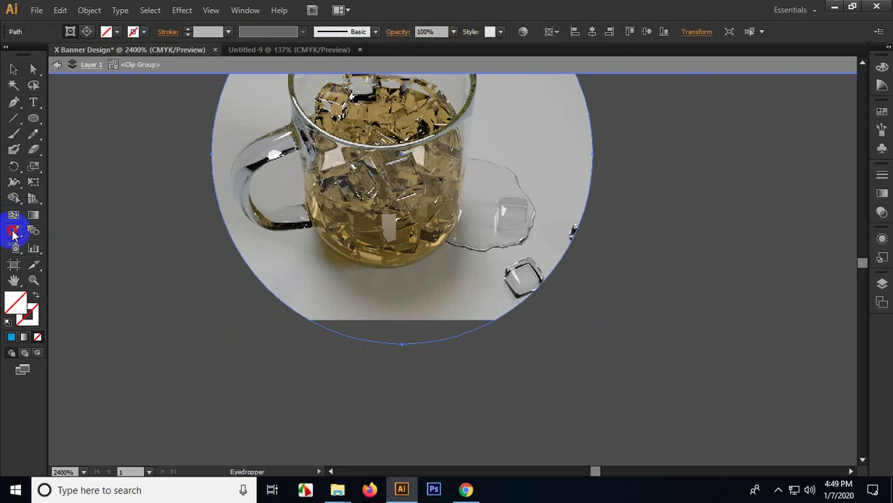
{"action": "left_click", "coordinate": [358, 311]}
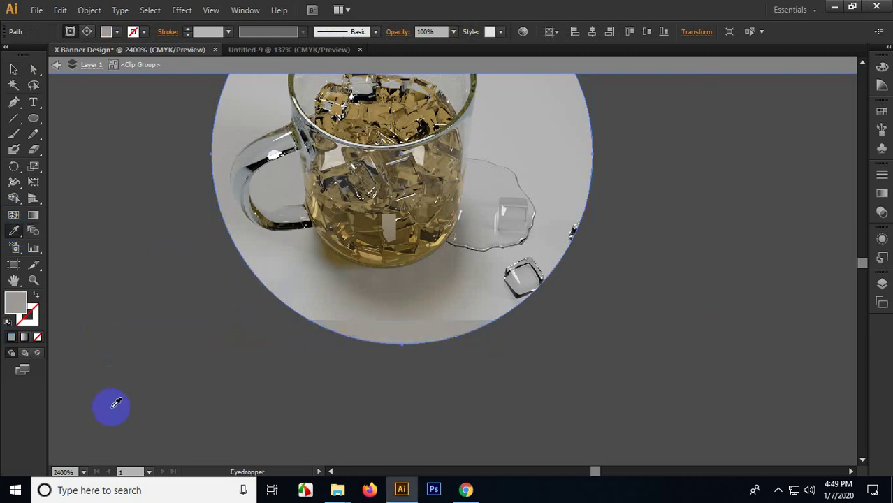
{"action": "scroll", "coordinate": [160, 399], "scroll_direction": "up", "scroll_amount": 2}
{"action": "scroll", "coordinate": [166, 398], "scroll_direction": "up", "scroll_amount": 5}
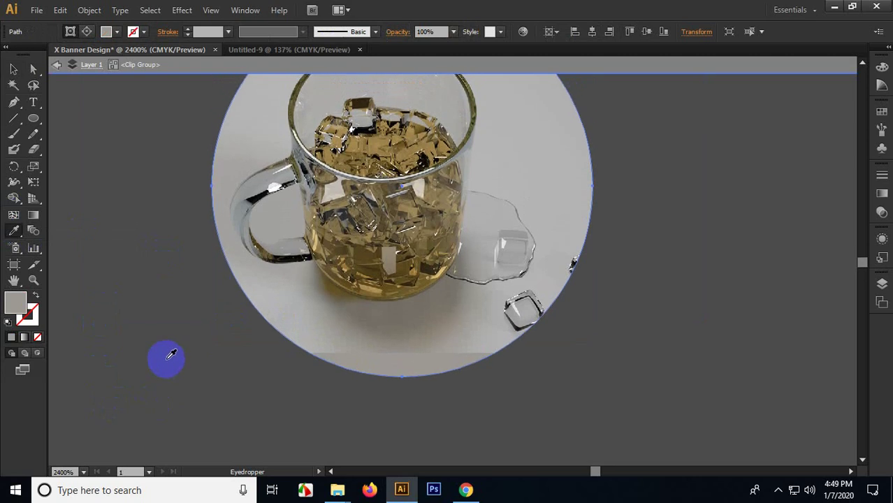
{"action": "scroll", "coordinate": [175, 340], "scroll_direction": "up", "scroll_amount": 2}
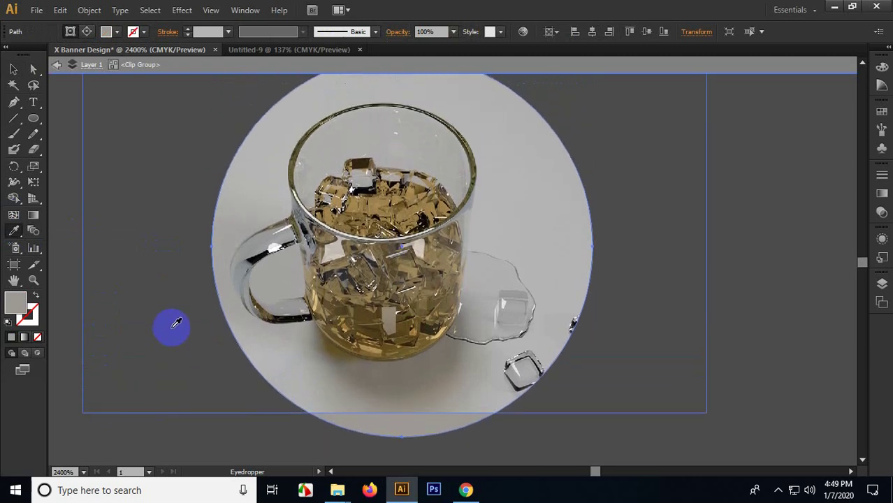
{"action": "left_click", "coordinate": [266, 244]}
{"action": "scroll", "coordinate": [270, 252], "scroll_direction": "up", "scroll_amount": 2}
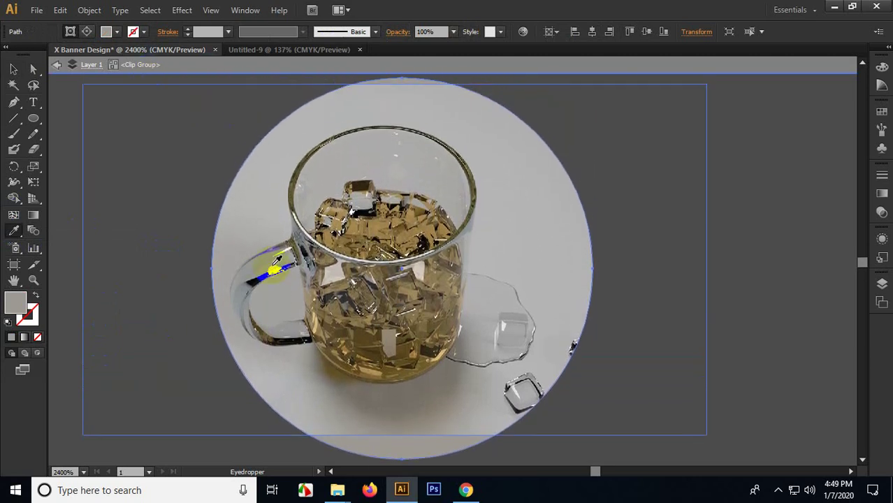
Step: Nudge the mug image slightly right and down inside its clipping circle, and exit isolation mode
{"action": "left_click", "coordinate": [14, 70]}
{"action": "left_click", "coordinate": [134, 187]}
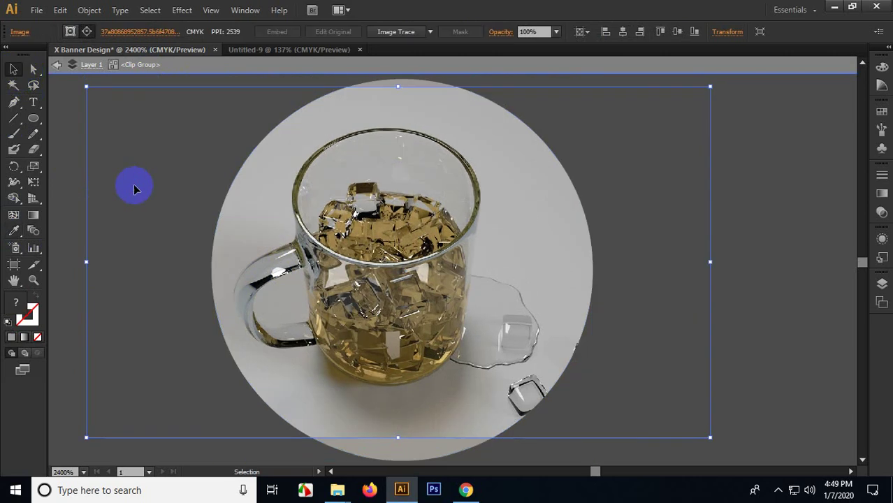
{"action": "left_click", "coordinate": [809, 267]}
Step: Centre the mug clip group horizontally and vertically on the banner's middle blue circle
{"action": "scroll", "coordinate": [803, 271], "scroll_direction": "down", "scroll_amount": 2}
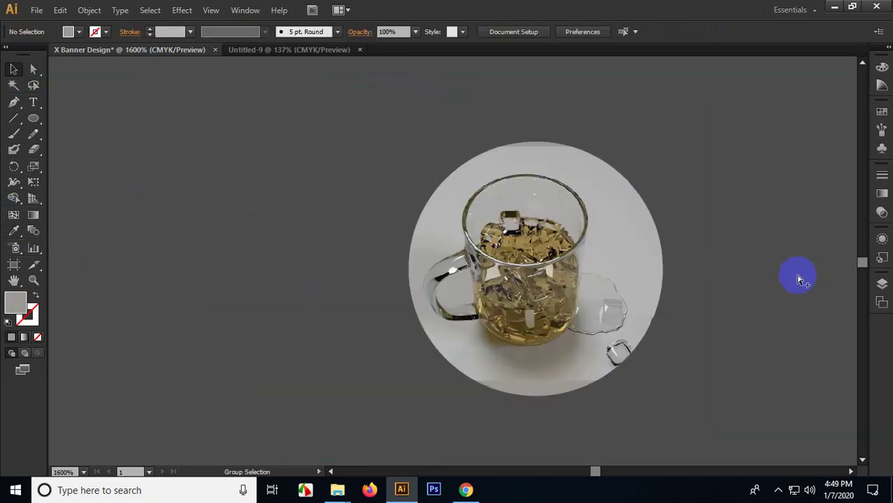
{"action": "left_click_drag", "start_coordinate": [731, 310], "coordinate": [688, 312]}
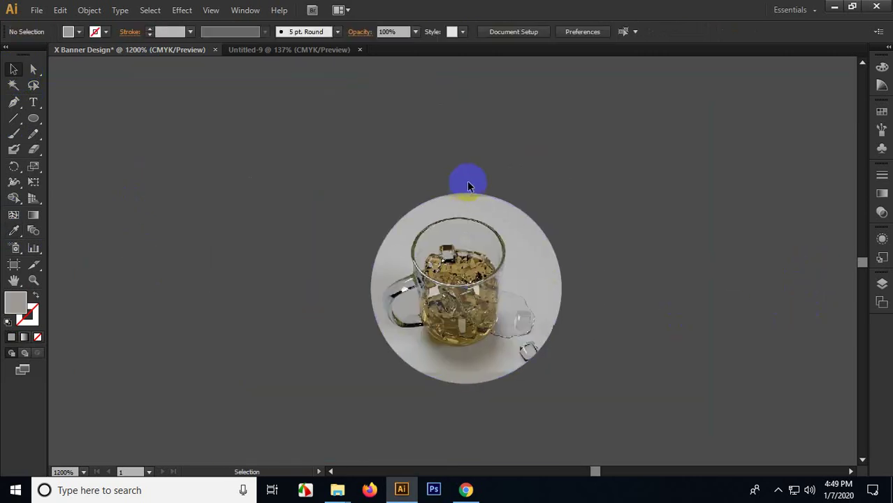
{"action": "left_click", "coordinate": [549, 364]}
{"action": "scroll", "coordinate": [456, 322], "scroll_direction": "down", "scroll_amount": 2}
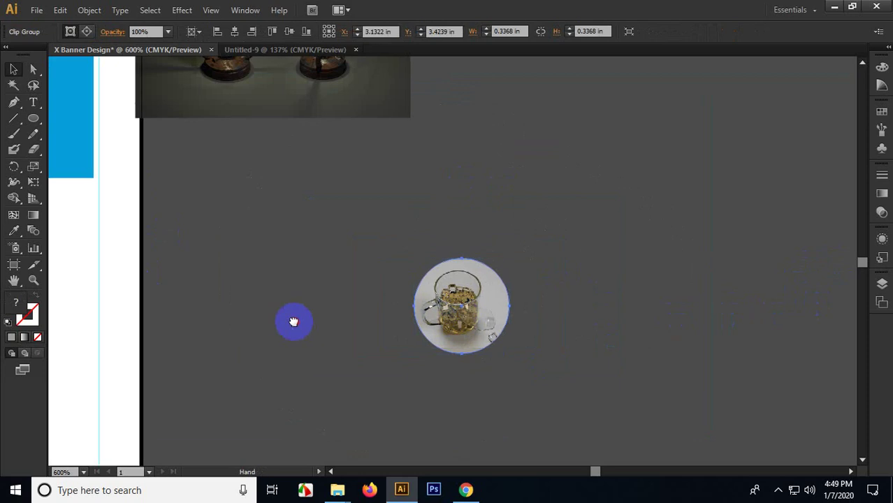
{"action": "scroll", "coordinate": [569, 362], "scroll_direction": "down", "scroll_amount": 1}
{"action": "left_click", "coordinate": [256, 131], "text": "shift"}
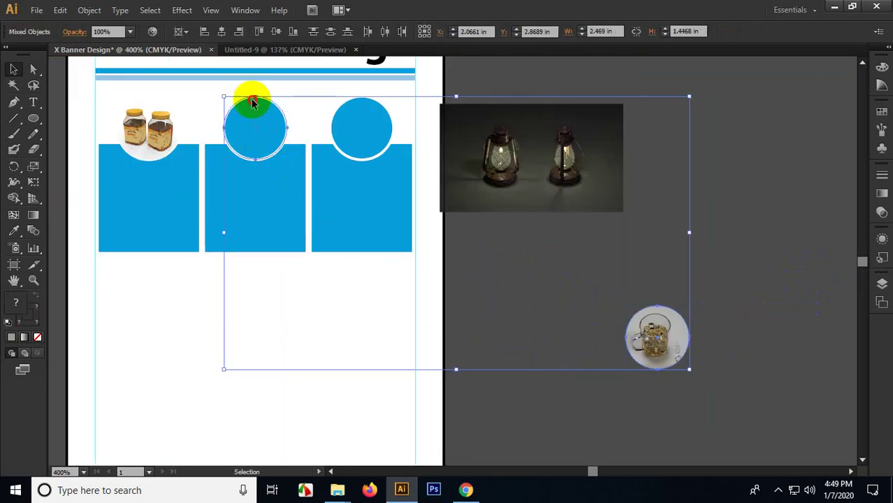
{"action": "left_click", "coordinate": [221, 31]}
{"action": "left_click", "coordinate": [276, 31]}
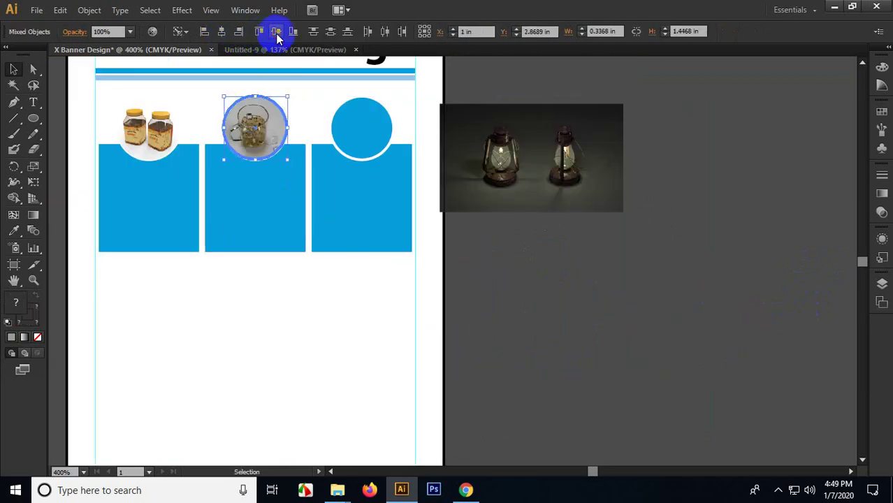
{"action": "left_click", "coordinate": [559, 345]}
Step: Place a copy of the third blue circle below the lantern image as an unfilled white outline, brought to the front
{"action": "scroll", "coordinate": [558, 339], "scroll_direction": "up", "scroll_amount": 3}
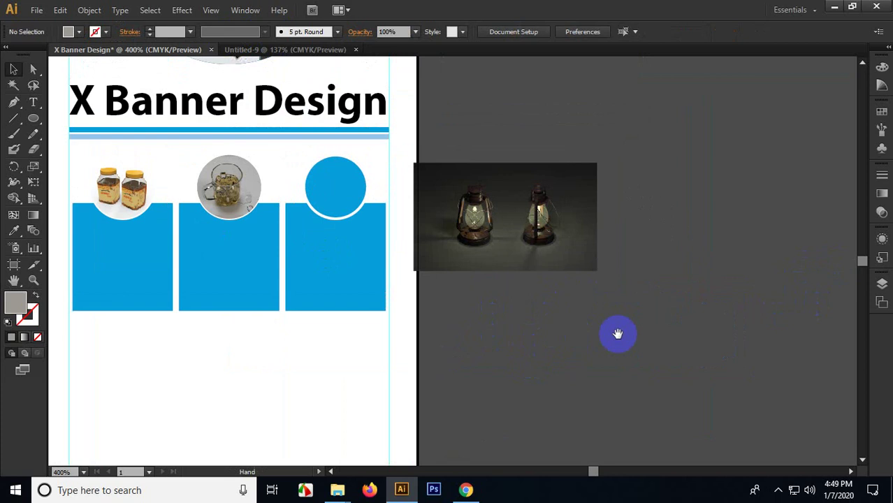
{"action": "scroll", "coordinate": [618, 333], "scroll_direction": "left", "scroll_amount": 3}
{"action": "mouse_move", "coordinate": [230, 196]}
{"action": "left_mouse_down"}
{"action": "mouse_move", "coordinate": [423, 313]}
{"action": "mouse_move", "coordinate": [421, 330]}
{"action": "mouse_move", "coordinate": [363, 343]}
{"action": "left_mouse_up"}
{"action": "scroll", "coordinate": [422, 330], "scroll_direction": "up", "scroll_amount": 2}
{"action": "left_click", "coordinate": [29, 317]}
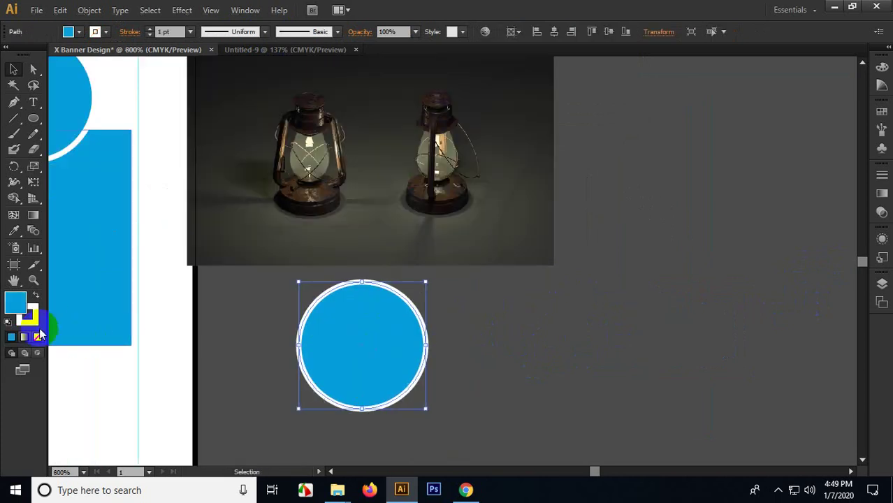
{"action": "left_click", "coordinate": [37, 338]}
{"action": "right_click", "coordinate": [371, 320]}
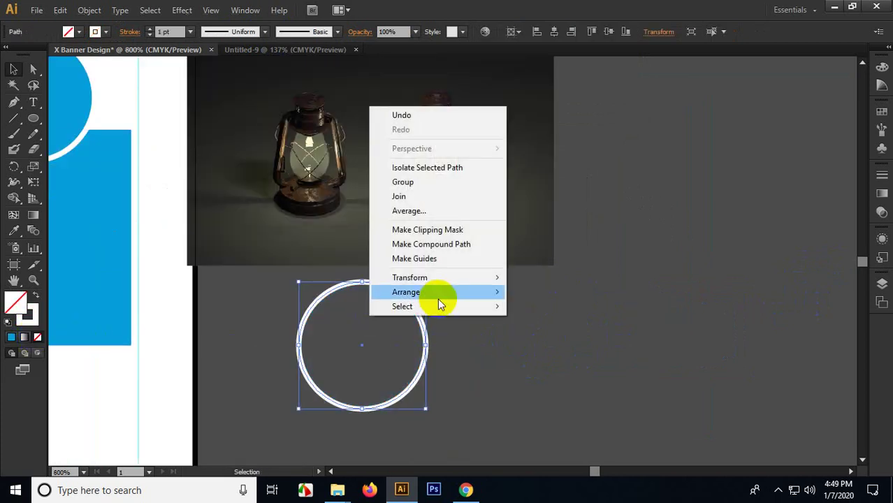
{"action": "mouse_move", "coordinate": [437, 299]}
{"action": "left_click", "coordinate": [547, 296]}
Step: Scale the lantern image down so the left lantern fits inside the white circle, and clip the image with that circle
{"action": "left_click_drag", "start_coordinate": [495, 218], "coordinate": [531, 333]}
{"action": "left_click_drag", "start_coordinate": [618, 290], "coordinate": [601, 294]}
{"action": "scroll", "coordinate": [459, 299], "scroll_direction": "up", "scroll_amount": 3}
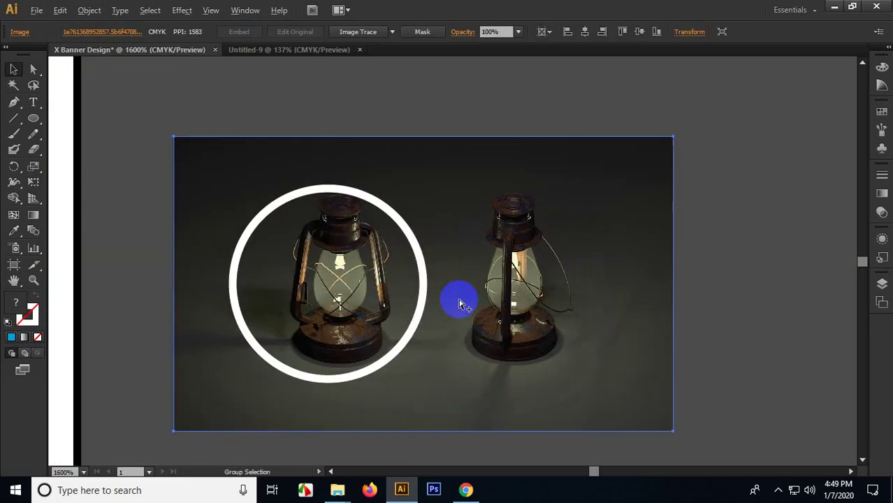
{"action": "mouse_move", "coordinate": [475, 304]}
{"action": "left_mouse_down"}
{"action": "mouse_move", "coordinate": [464, 304]}
{"action": "mouse_move", "coordinate": [495, 295]}
{"action": "mouse_move", "coordinate": [484, 299]}
{"action": "left_mouse_up"}
{"action": "scroll", "coordinate": [484, 294], "scroll_direction": "down", "scroll_amount": 2}
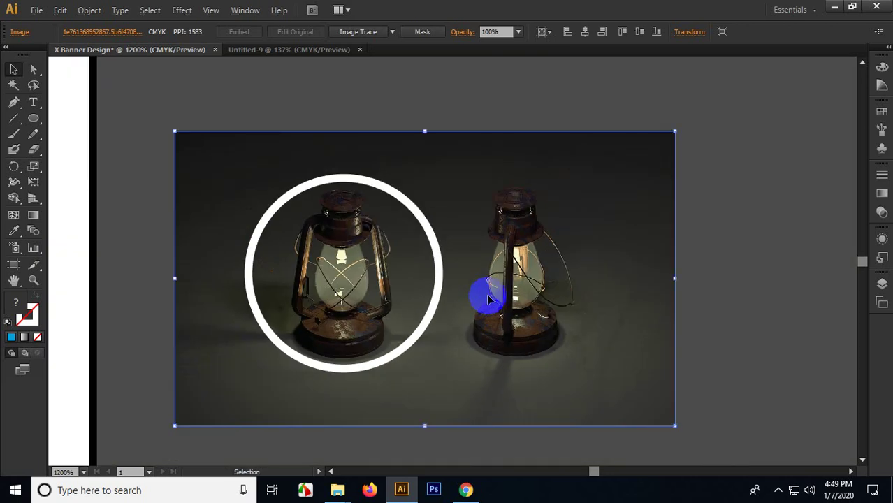
{"action": "left_click_drag", "start_coordinate": [675, 278], "coordinate": [683, 313]}
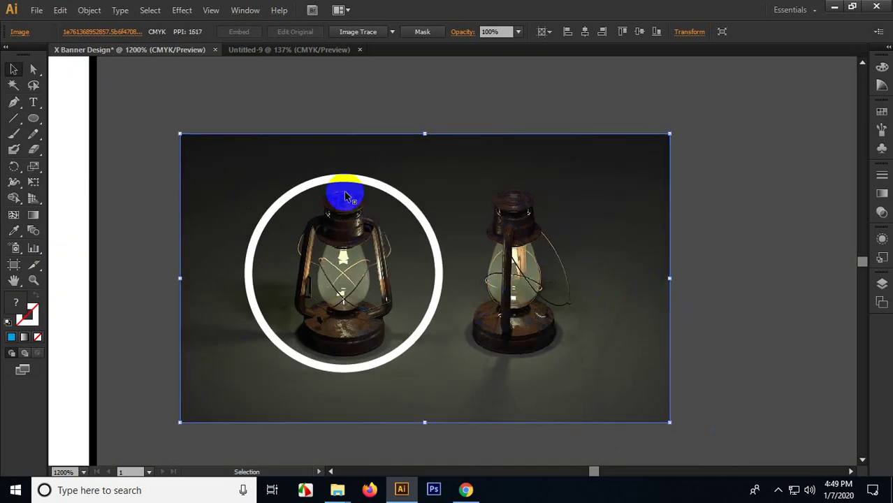
{"action": "key", "text": "ctrl+a"}
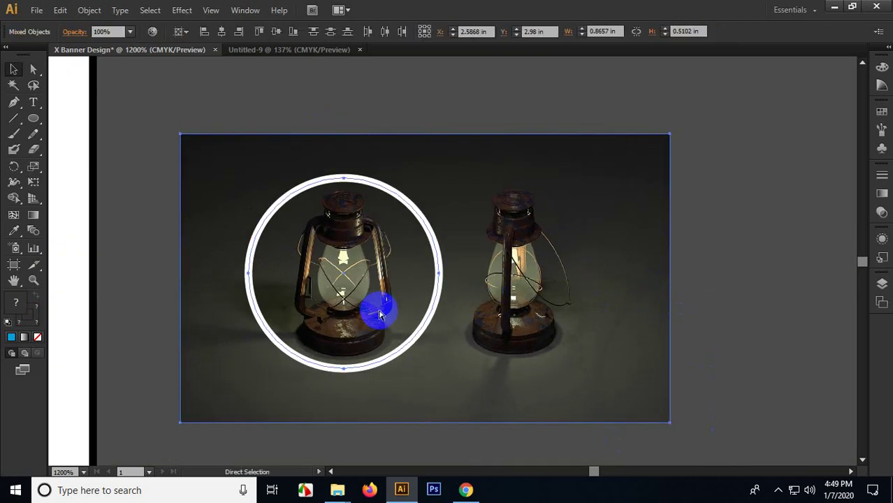
{"action": "key", "text": "ctrl+7"}
Step: Centre the lantern clip group horizontally and vertically on the banner's third blue circle
{"action": "key", "text": "ctrl+minus"}
{"action": "key", "text": "ctrl+minus"}
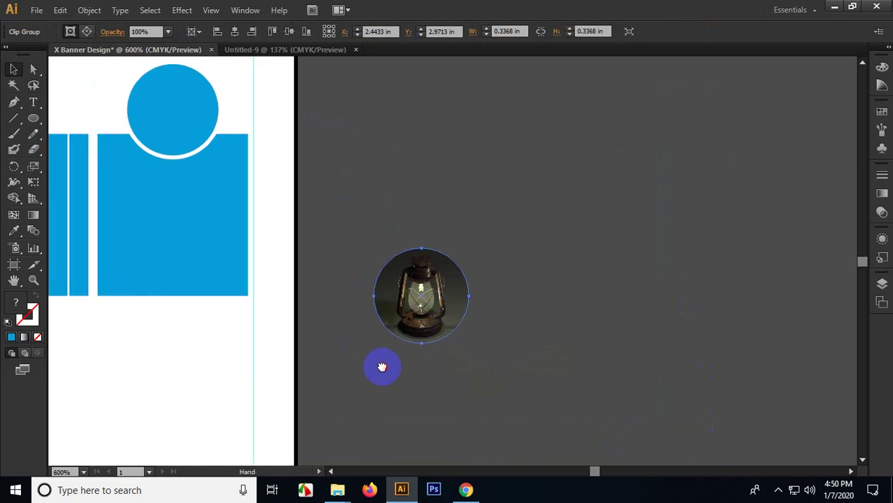
{"action": "left_click", "coordinate": [255, 128], "text": "shift"}
{"action": "left_click", "coordinate": [243, 71]}
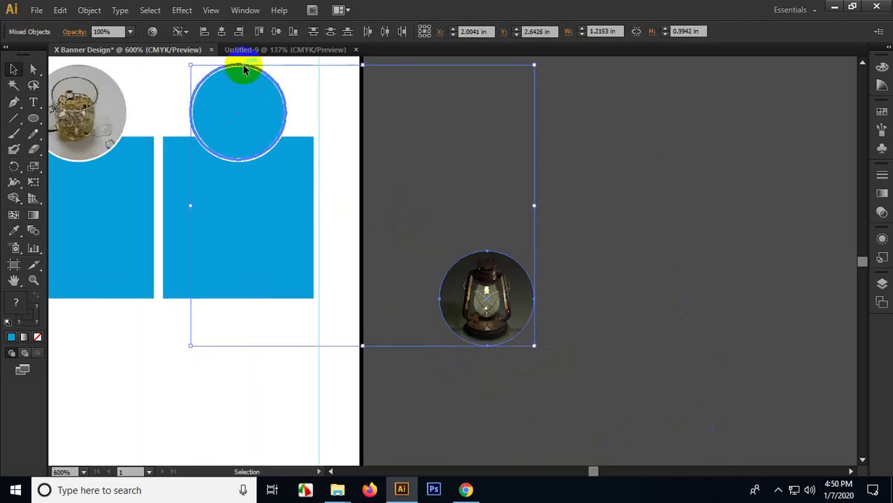
{"action": "left_click", "coordinate": [276, 31]}
{"action": "left_click", "coordinate": [491, 230]}
Step: Examine the three product circles with their blue boxes and the empty lower area of the banner
{"action": "key", "text": "ctrl+minus"}
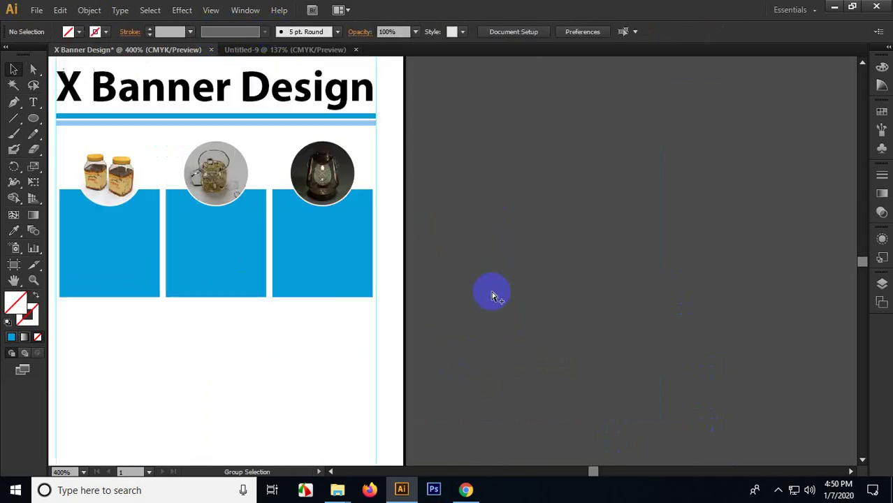
{"action": "key", "text": "ctrl+minus"}
{"action": "left_click_drag", "start_coordinate": [491, 293], "coordinate": [538, 330]}
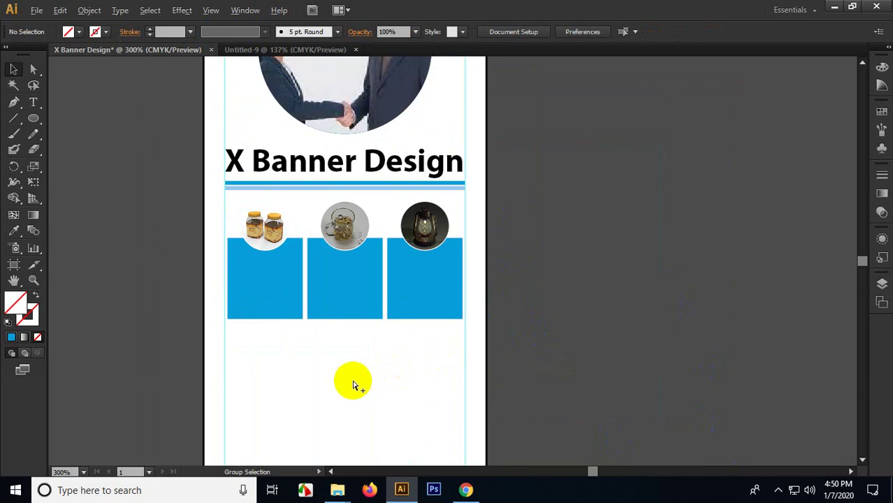
{"action": "scroll", "coordinate": [351, 382], "scroll_direction": "up", "scroll_amount": 1}
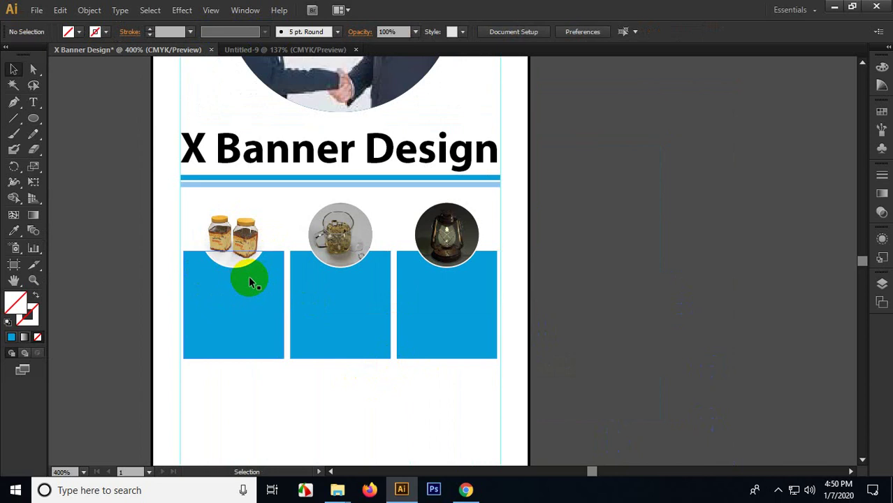
{"action": "left_click", "coordinate": [228, 322]}
{"action": "scroll", "coordinate": [311, 355], "scroll_direction": "down", "scroll_amount": 1}
{"action": "scroll", "coordinate": [312, 357], "scroll_direction": "down", "scroll_amount": 1, "text": "alt"}
{"action": "scroll", "coordinate": [316, 342], "scroll_direction": "down", "scroll_amount": 1}
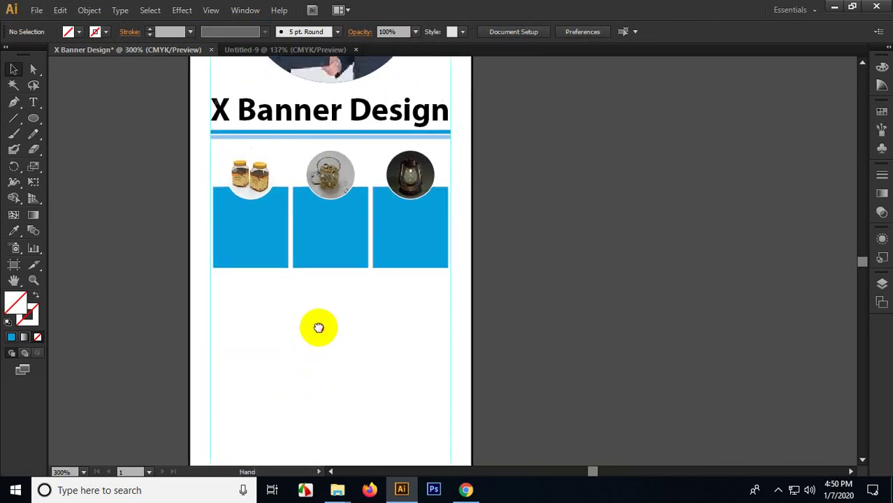
{"action": "scroll", "coordinate": [319, 325], "scroll_direction": "down", "scroll_amount": 1, "text": "alt"}
{"action": "scroll", "coordinate": [331, 291], "scroll_direction": "down", "scroll_amount": 1}
{"action": "scroll", "coordinate": [314, 343], "scroll_direction": "up", "scroll_amount": 1}
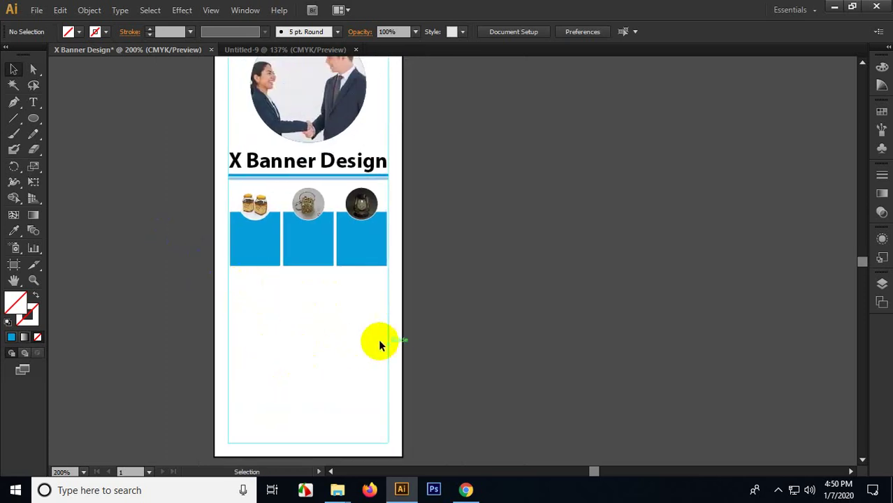
Step: Draw a wide rectangle spanning the side guides below the three blue boxes, and move it up closer to them
{"action": "left_click_drag", "start_coordinate": [33, 119], "coordinate": [98, 119]}
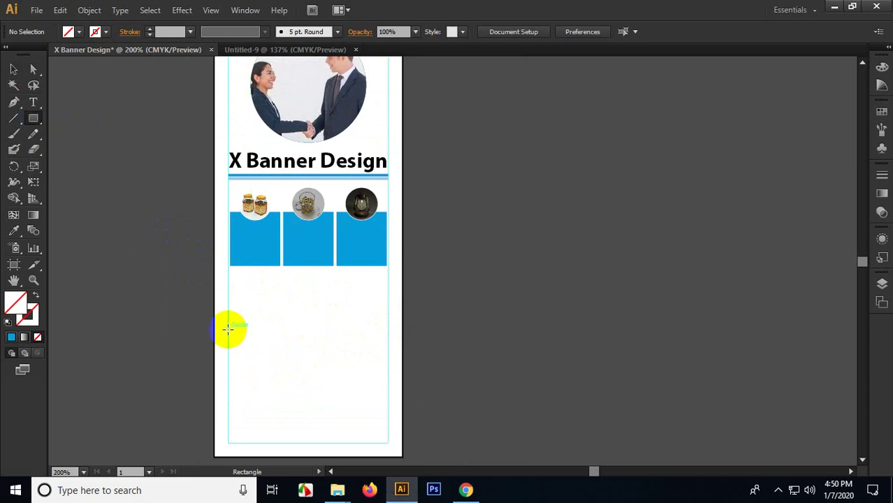
{"action": "left_click_drag", "start_coordinate": [227, 328], "coordinate": [389, 407]}
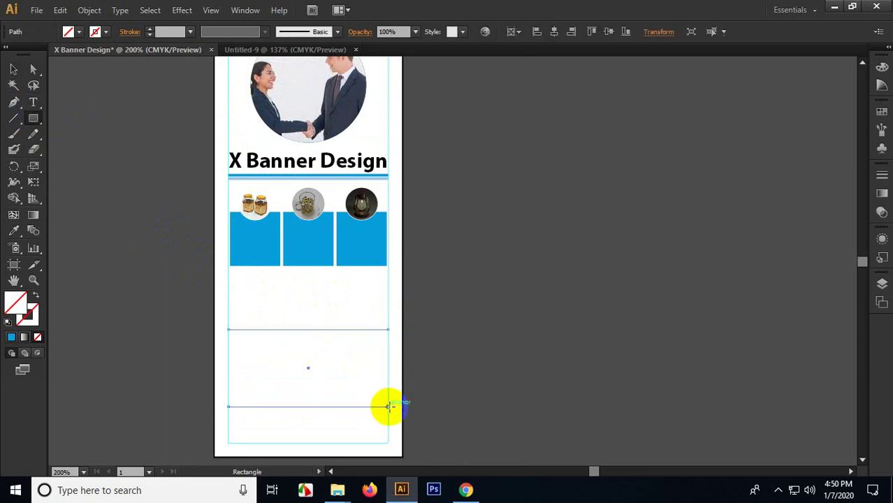
{"action": "left_click", "coordinate": [13, 70]}
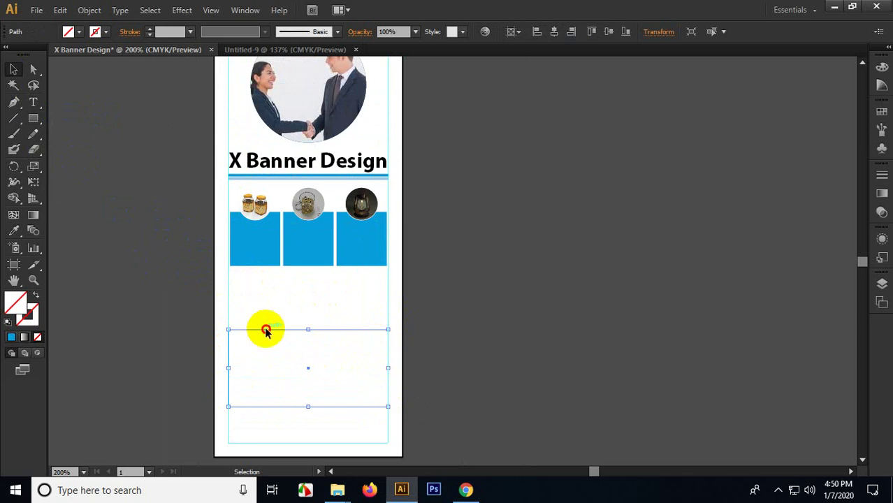
{"action": "left_click_drag", "start_coordinate": [266, 329], "coordinate": [266, 302]}
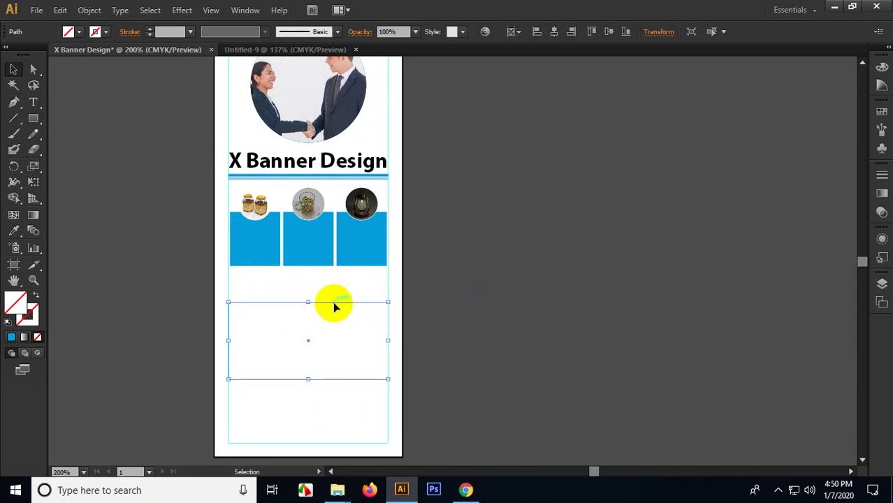
Step: Fill the wide rectangle with the blue sampled from the first product box, and deselect it
{"action": "left_click", "coordinate": [13, 230]}
{"action": "left_click", "coordinate": [245, 248]}
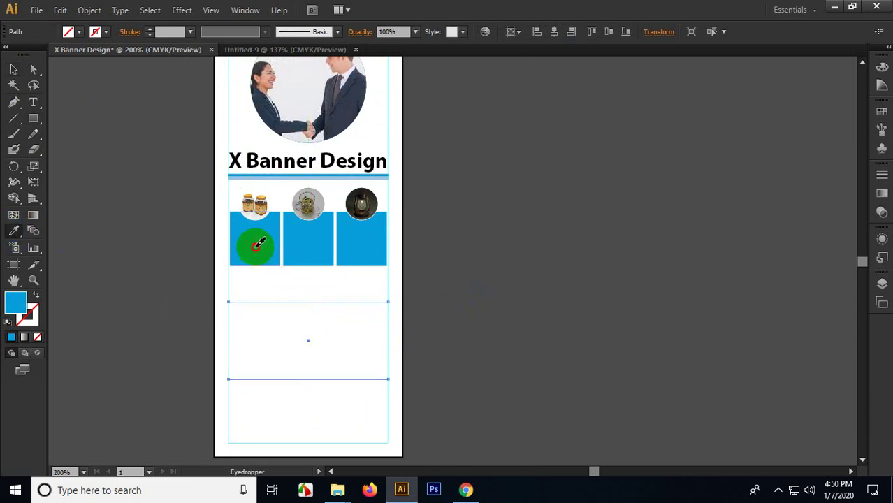
{"action": "left_click", "coordinate": [14, 69]}
{"action": "left_click", "coordinate": [94, 197]}
{"action": "left_click_drag", "start_coordinate": [175, 375], "coordinate": [149, 295]}
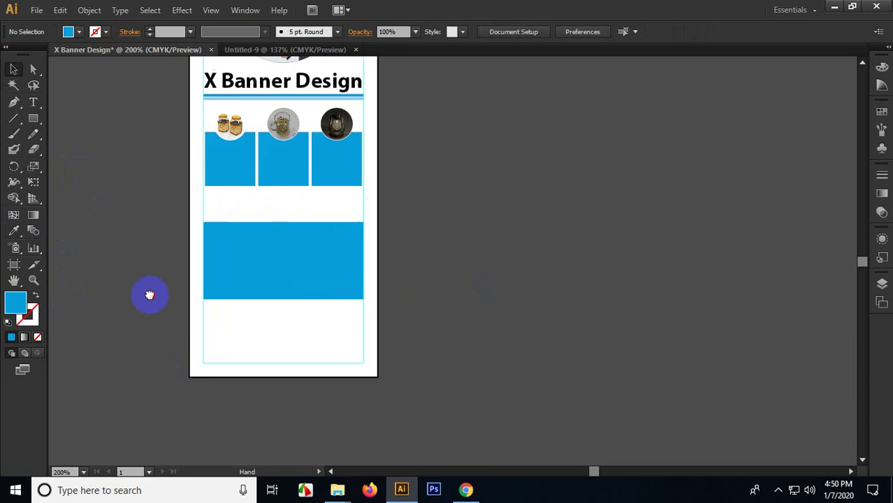
Step: Move the wide blue rectangle off the banner and delete it
{"action": "left_click_drag", "start_coordinate": [325, 205], "coordinate": [290, 249]}
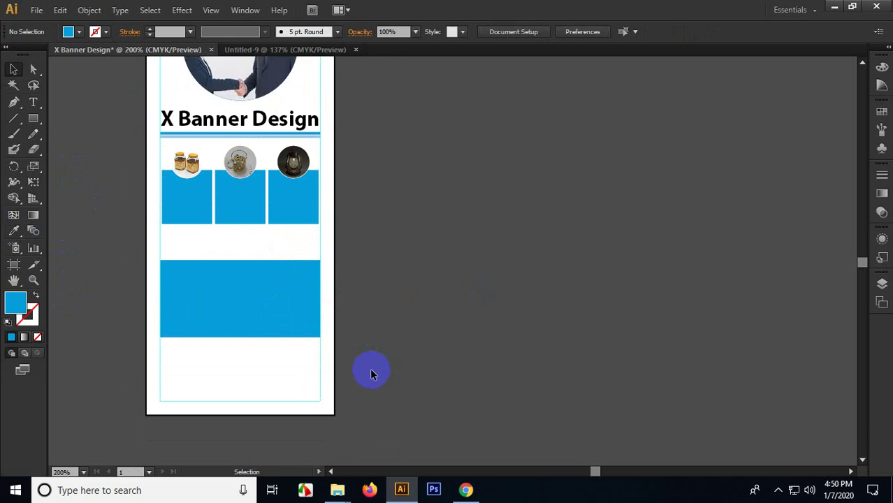
{"action": "left_click_drag", "start_coordinate": [241, 306], "coordinate": [462, 306]}
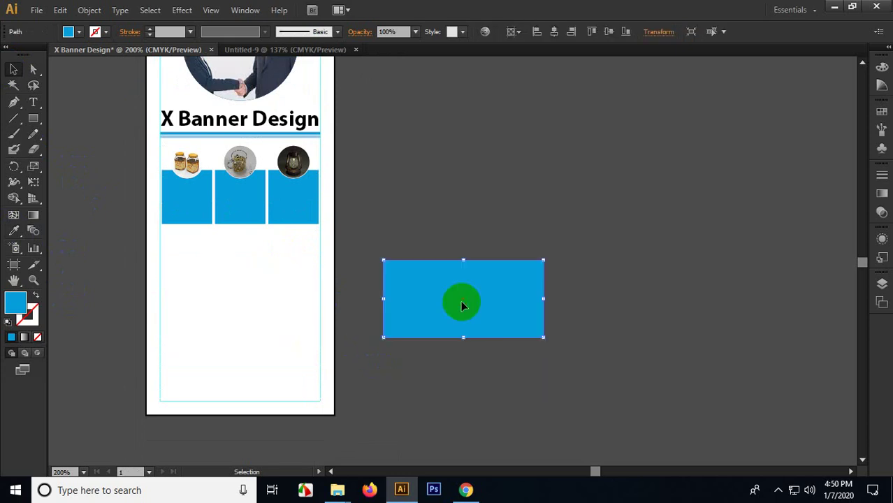
{"action": "key", "text": "Delete"}
Step: Draw a blue rectangle across the banner's full width, from the bottom guide down to the banner's lower edge
{"action": "left_click", "coordinate": [33, 118]}
{"action": "left_click_drag", "start_coordinate": [221, 355], "coordinate": [258, 446]}
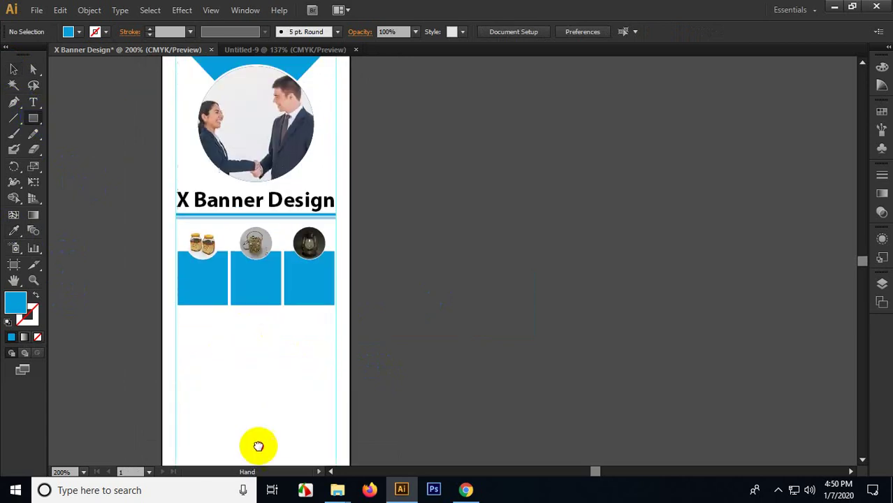
{"action": "left_click", "coordinate": [174, 160], "text": "ctrl"}
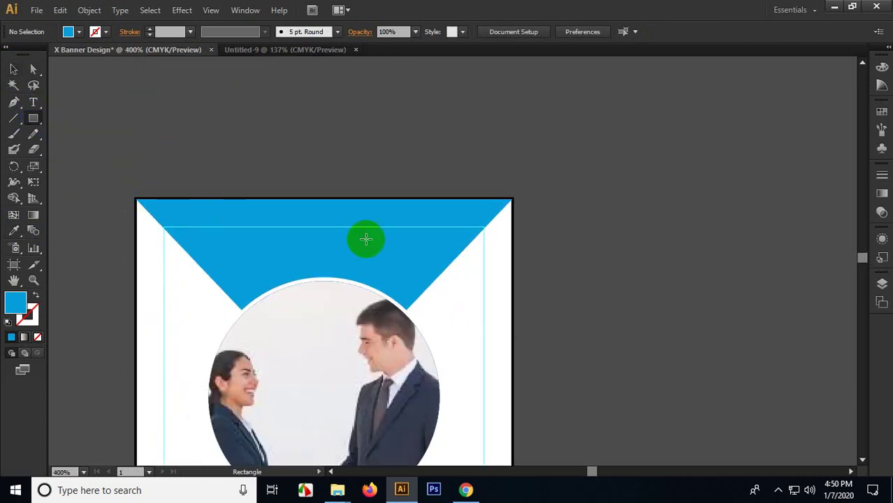
{"action": "left_click_drag", "start_coordinate": [400, 250], "coordinate": [469, 119]}
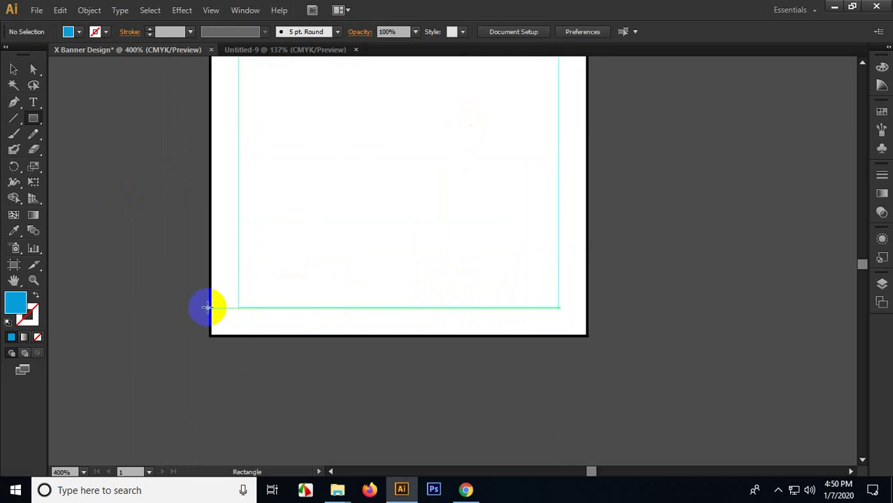
{"action": "left_click_drag", "start_coordinate": [206, 308], "coordinate": [589, 337]}
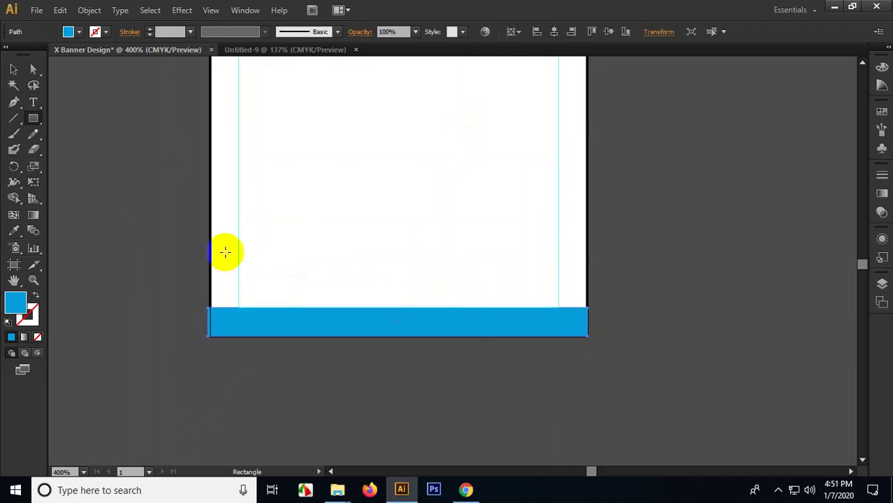
Step: Trim the bottom strip's overhanging left end to the banner's edge, and deselect it
{"action": "left_click", "coordinate": [13, 69]}
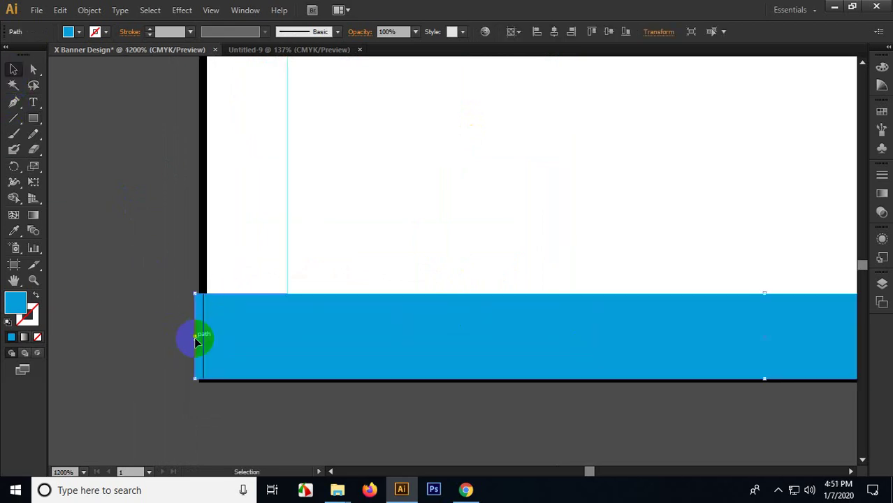
{"action": "left_click_drag", "start_coordinate": [194, 337], "coordinate": [203, 340]}
{"action": "scroll", "coordinate": [204, 341], "scroll_direction": "down", "scroll_amount": 3}
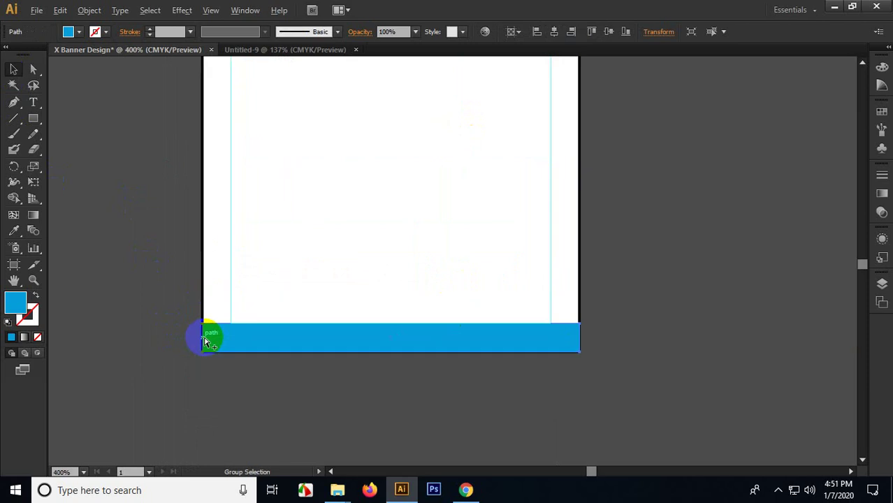
{"action": "scroll", "coordinate": [206, 340], "scroll_direction": "down", "scroll_amount": 2}
{"action": "scroll", "coordinate": [260, 240], "scroll_direction": "up", "scroll_amount": 3}
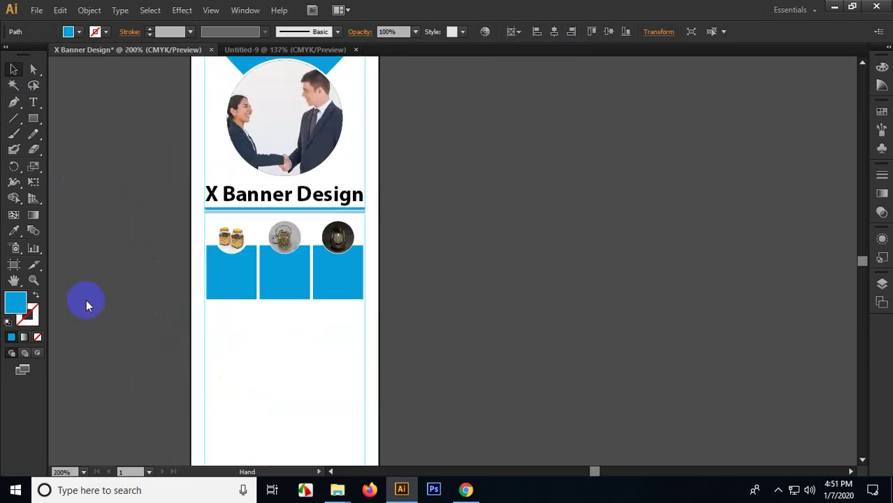
{"action": "left_click", "coordinate": [106, 362]}
Step: Save the document to the Desktop as X Banner Design.ai in Adobe Illustrator format
{"action": "scroll", "coordinate": [130, 271], "scroll_direction": "down", "scroll_amount": 3}
{"action": "scroll", "coordinate": [131, 301], "scroll_direction": "down", "scroll_amount": 1}
{"action": "scroll", "coordinate": [244, 349], "scroll_direction": "up", "scroll_amount": 3}
{"action": "left_click_drag", "start_coordinate": [359, 397], "coordinate": [341, 349]}
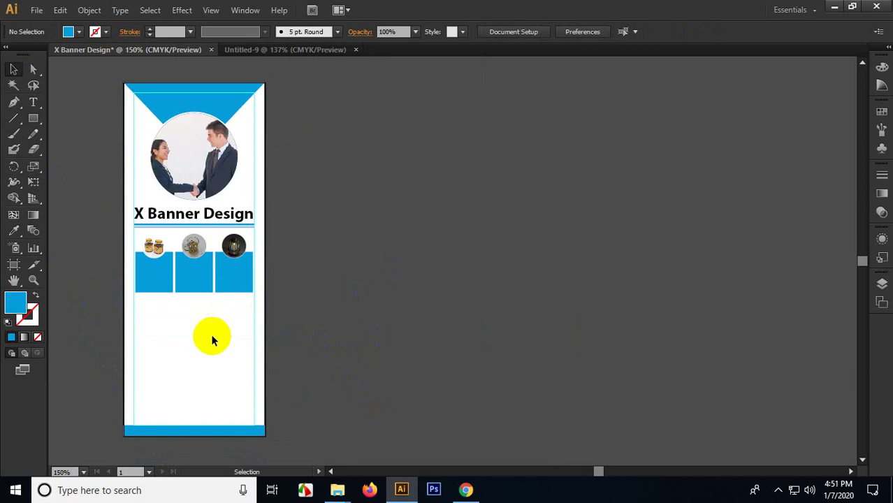
{"action": "left_click_drag", "start_coordinate": [308, 339], "coordinate": [409, 339]}
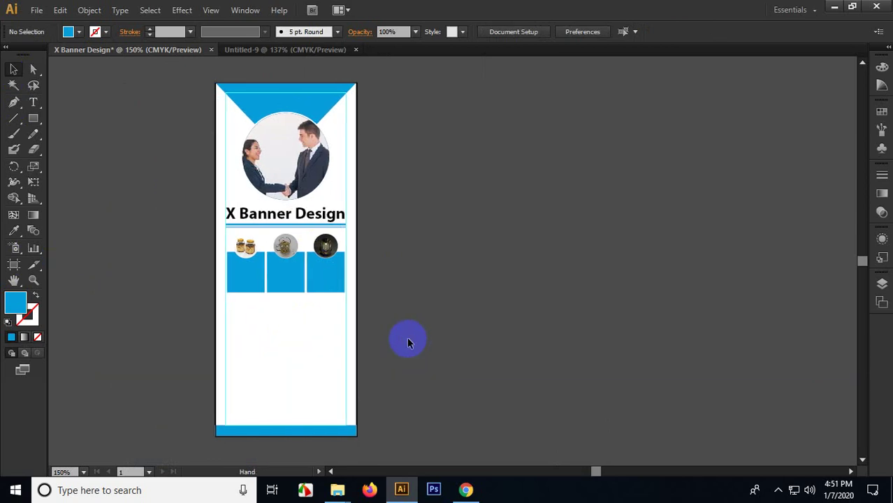
{"action": "key", "text": "ctrl+s"}
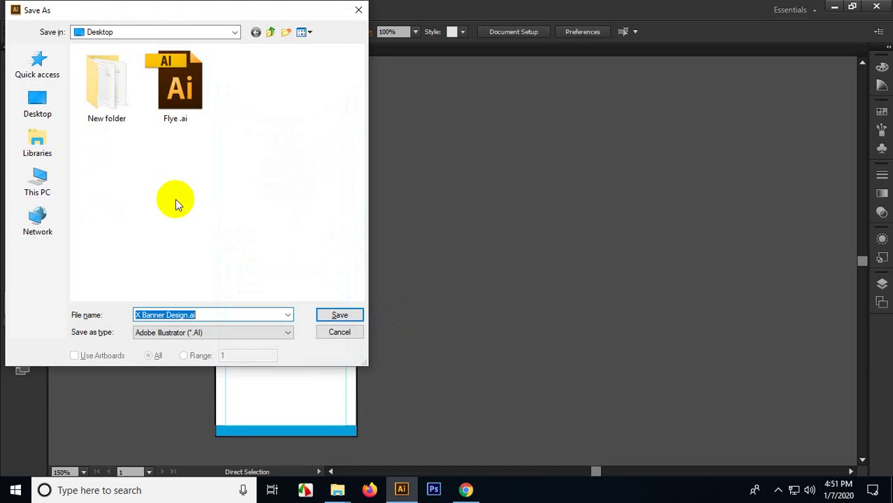
{"action": "key", "text": "Return"}
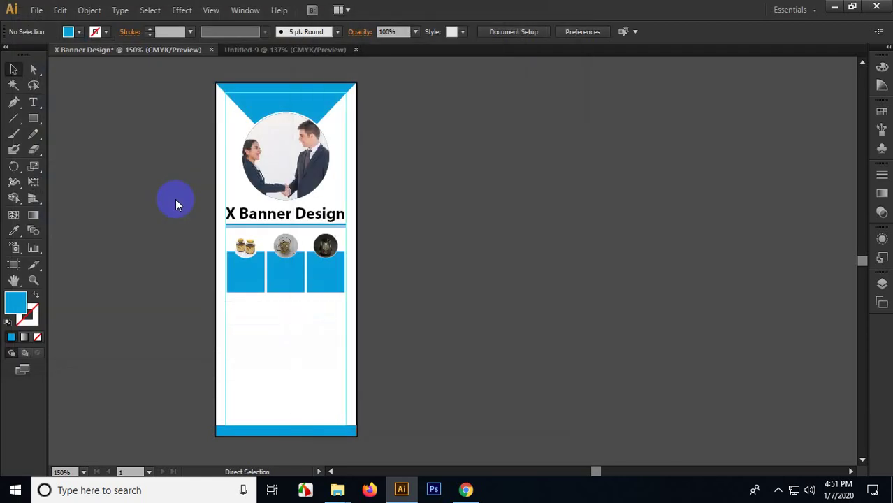
Step: Draw a tall, narrow blue ellipse in the empty area below the product boxes, and select it
{"action": "mouse_move", "coordinate": [199, 165]}
{"action": "left_mouse_down"}
{"action": "mouse_move", "coordinate": [222, 187]}
{"action": "mouse_move", "coordinate": [213, 173]}
{"action": "left_mouse_up"}
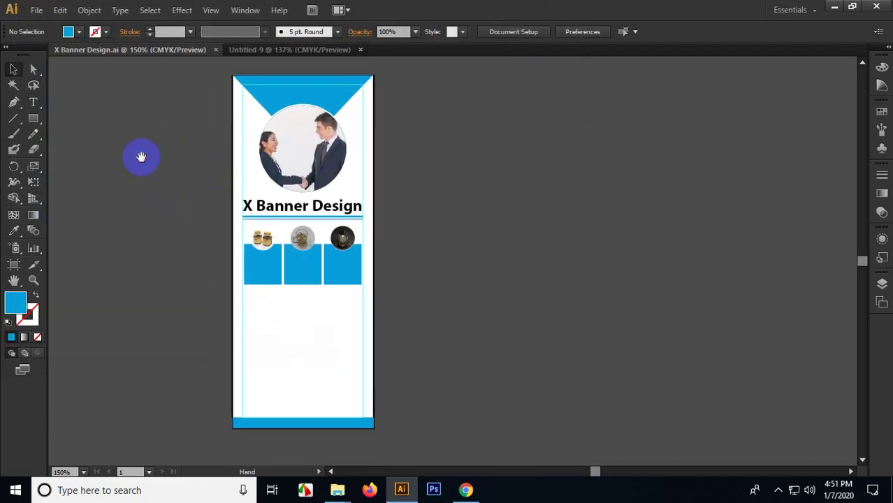
{"action": "left_click_drag", "start_coordinate": [206, 270], "coordinate": [206, 269]}
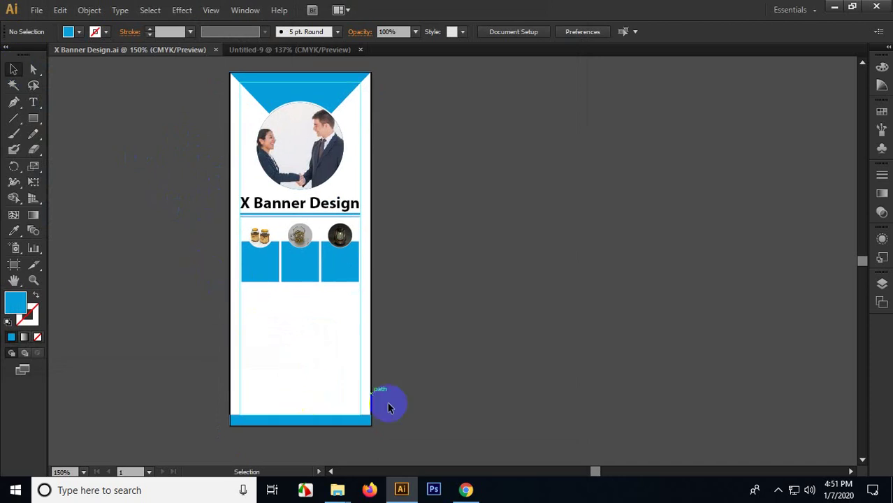
{"action": "scroll", "coordinate": [247, 334], "scroll_direction": "up", "scroll_amount": 1}
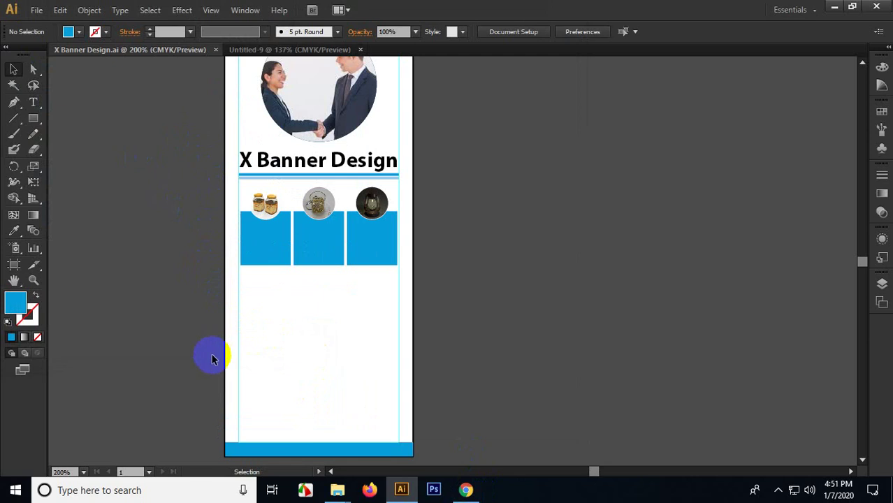
{"action": "scroll", "coordinate": [282, 351], "scroll_direction": "up", "scroll_amount": 1}
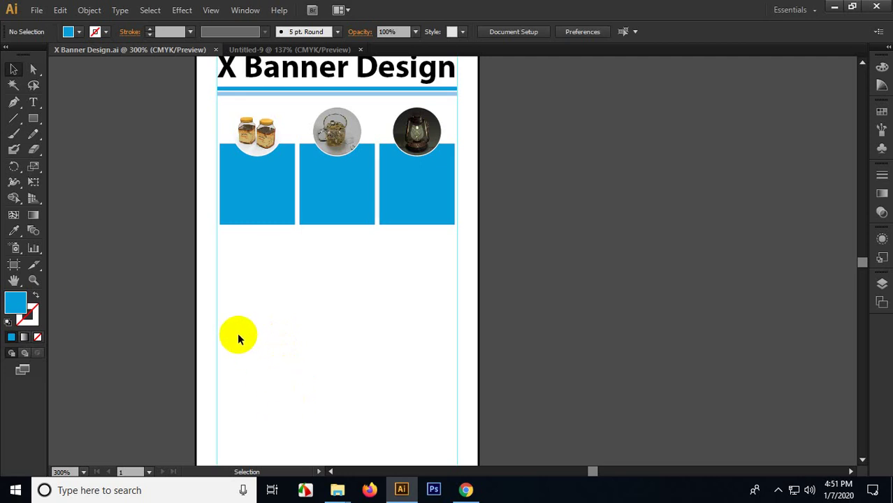
{"action": "left_click", "coordinate": [32, 118]}
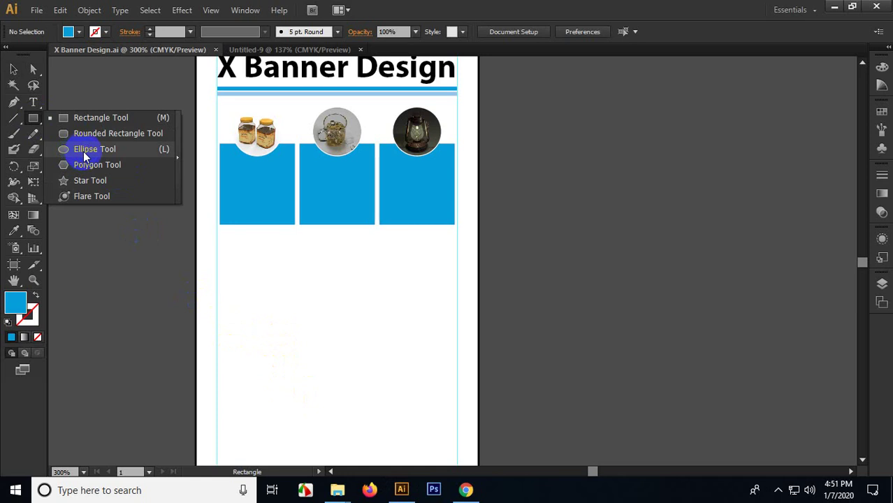
{"action": "left_click", "coordinate": [84, 157]}
{"action": "left_click_drag", "start_coordinate": [272, 293], "coordinate": [314, 383]}
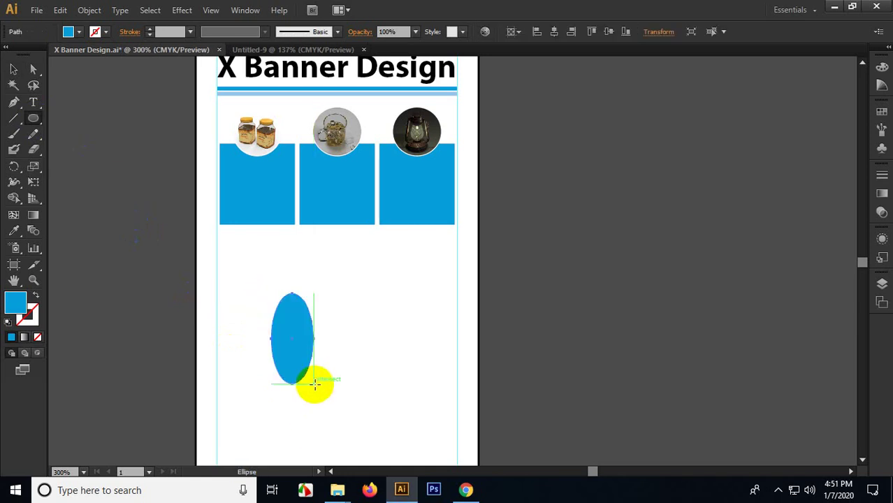
{"action": "left_click", "coordinate": [13, 69]}
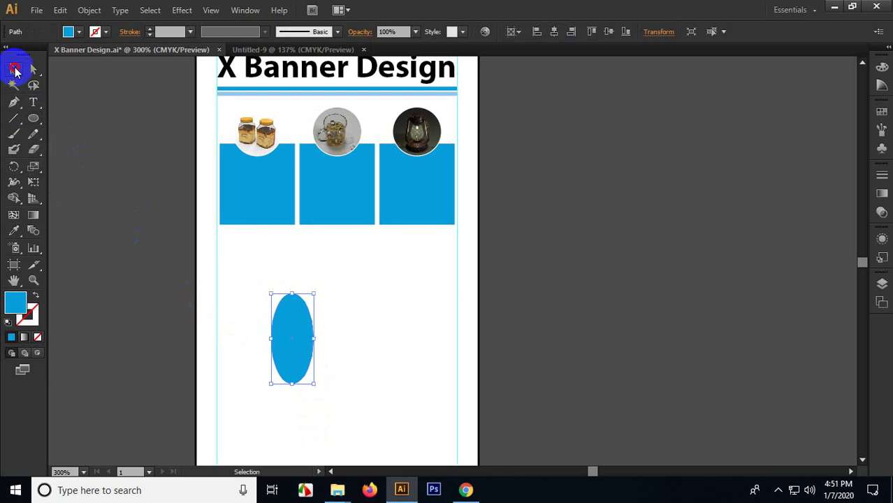
{"action": "left_click", "coordinate": [307, 326]}
{"action": "scroll", "coordinate": [304, 328], "scroll_direction": "up", "scroll_amount": 1}
{"action": "scroll", "coordinate": [296, 318], "scroll_direction": "up", "scroll_amount": 1}
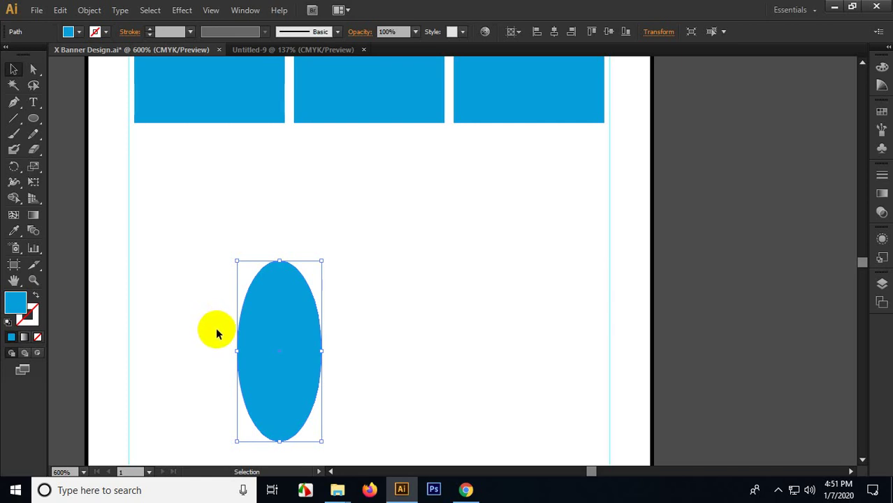
{"action": "scroll", "coordinate": [216, 314], "scroll_direction": "down", "scroll_amount": 1}
{"action": "left_click", "coordinate": [270, 300]}
{"action": "key", "text": "a"}
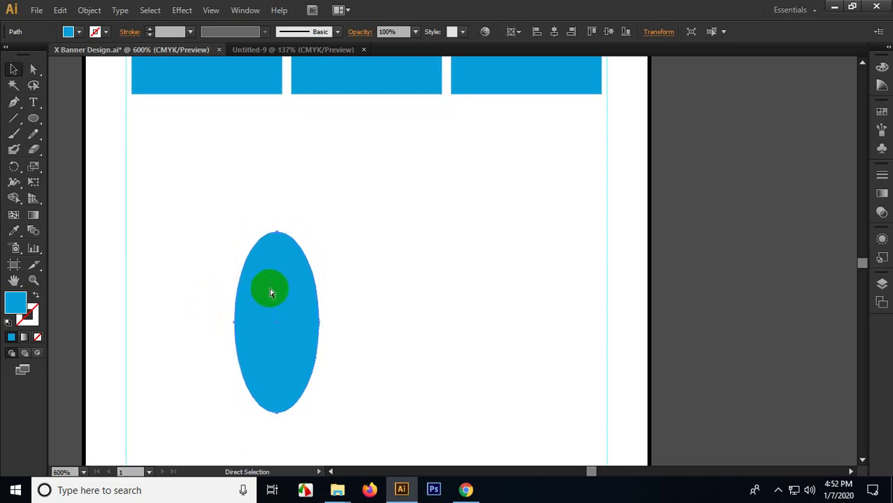
{"action": "key", "text": "v"}
{"action": "key", "text": "a"}
{"action": "left_click", "coordinate": [269, 292]}
{"action": "key", "text": "v"}
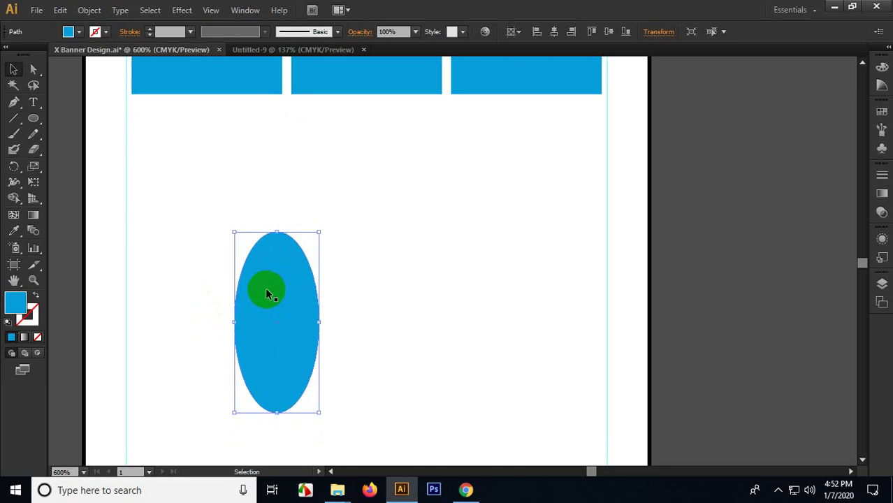
{"action": "left_click", "coordinate": [338, 309]}
{"action": "scroll", "coordinate": [342, 308], "scroll_direction": "down", "scroll_amount": 1}
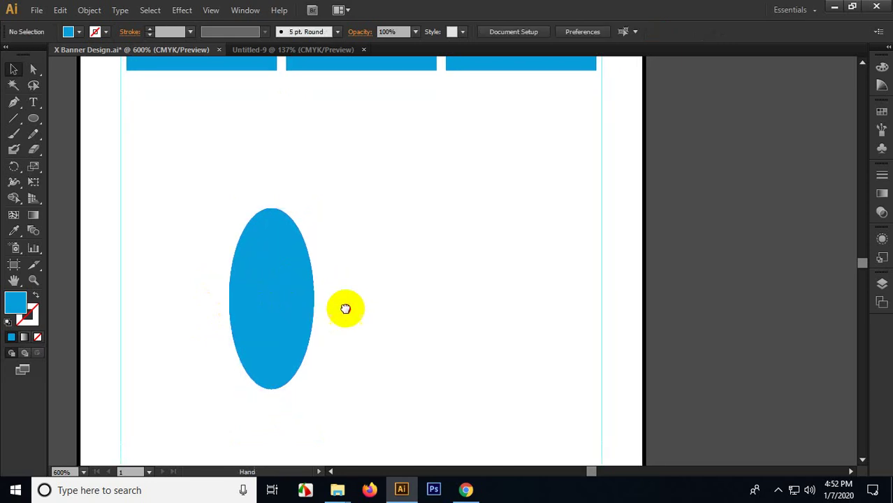
Step: Add two copies of the upright ellipse over it, each rotated further clockwise about its center
{"action": "left_click", "coordinate": [312, 251]}
{"action": "left_click_drag", "start_coordinate": [319, 200], "coordinate": [350, 251]}
{"action": "left_click", "coordinate": [411, 262]}
{"action": "left_click", "coordinate": [275, 212]}
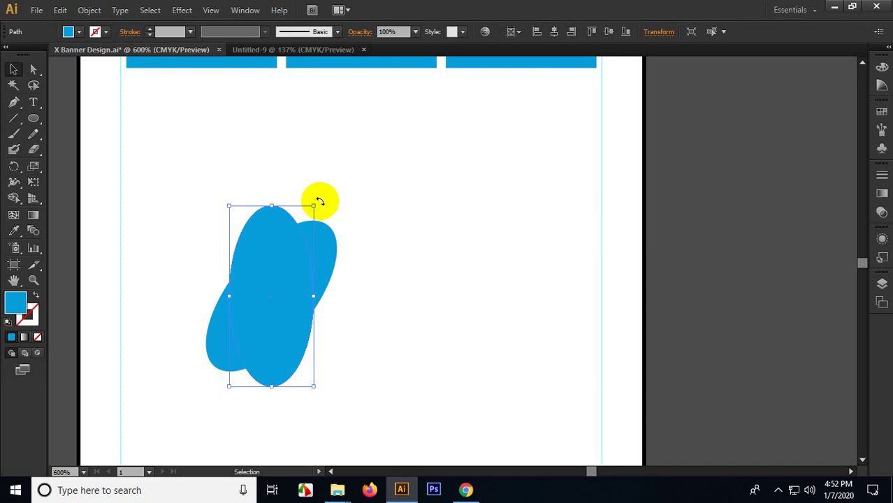
{"action": "left_click_drag", "start_coordinate": [315, 203], "coordinate": [411, 304]}
Step: Complete the ten-petal flower with two more copies of the upright ellipse rotated counterclockwise, and deselect
{"action": "left_click", "coordinate": [251, 226]}
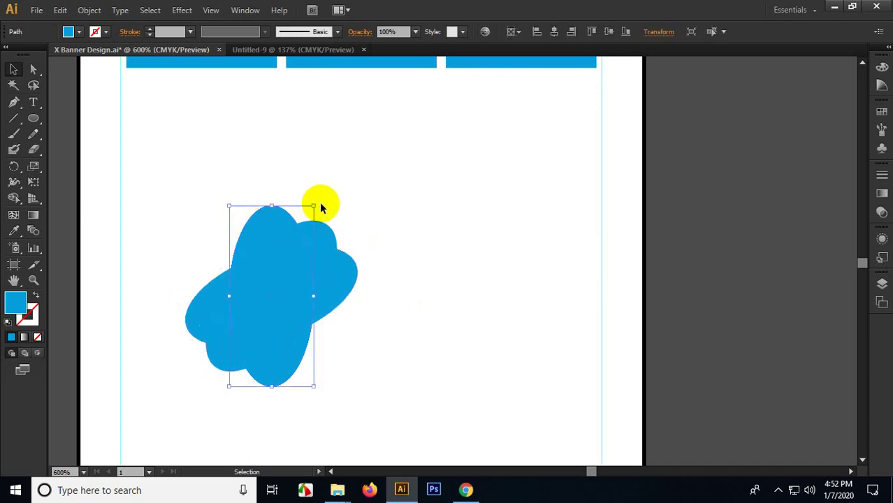
{"action": "left_click_drag", "start_coordinate": [318, 200], "coordinate": [253, 199]}
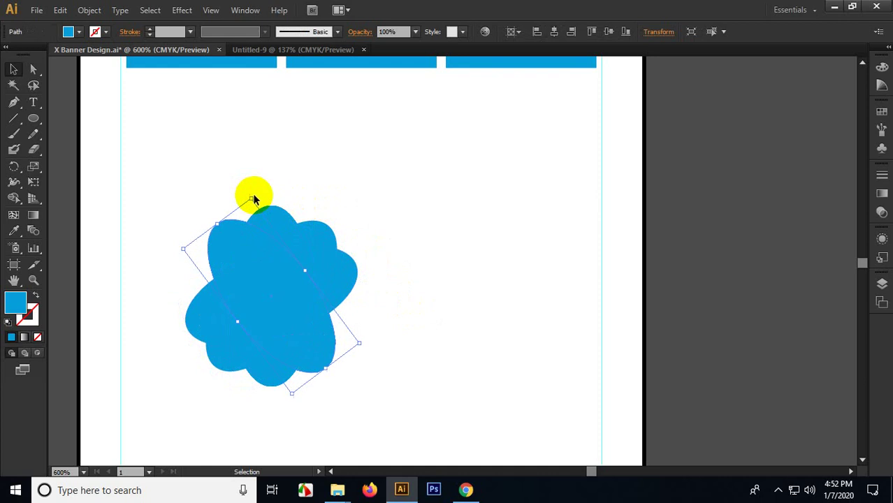
{"action": "left_click", "coordinate": [361, 260]}
{"action": "left_click", "coordinate": [275, 211]}
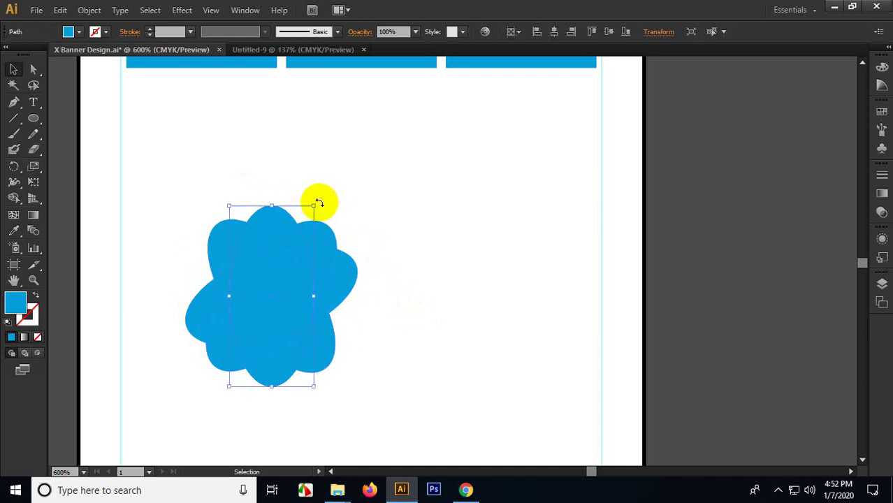
{"action": "left_click_drag", "start_coordinate": [319, 203], "coordinate": [164, 133]}
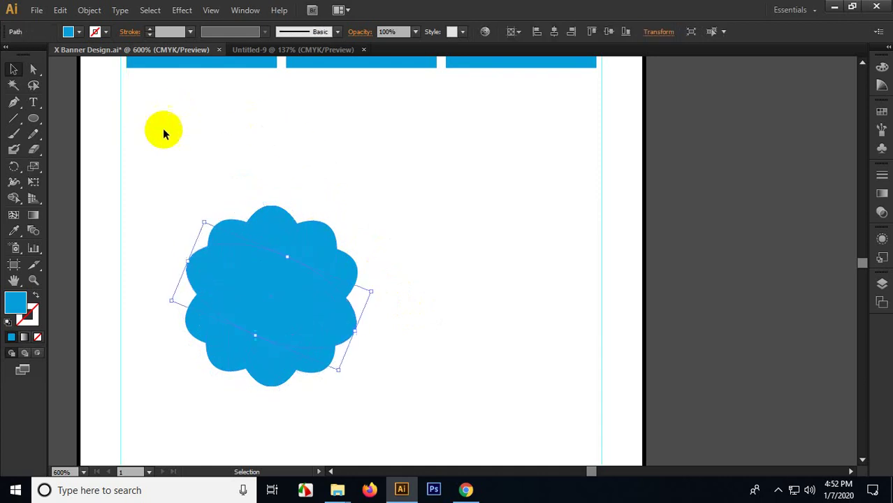
{"action": "left_click", "coordinate": [330, 160]}
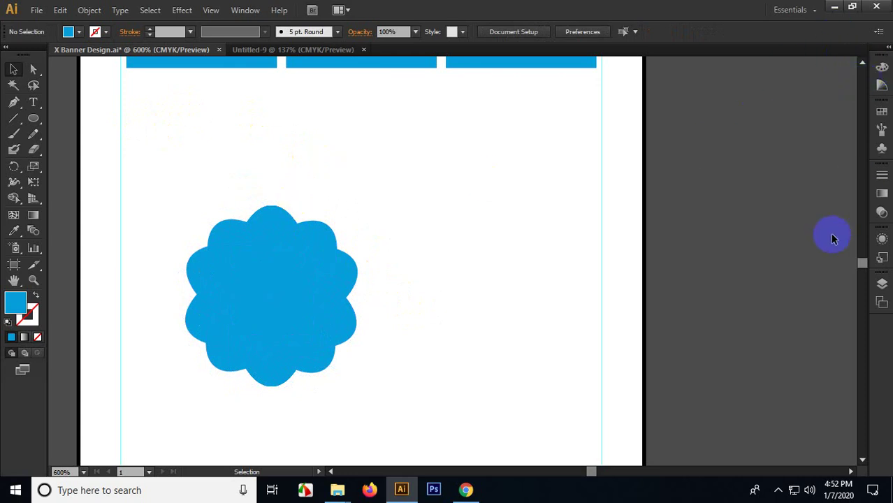
{"action": "left_click", "coordinate": [465, 490]}
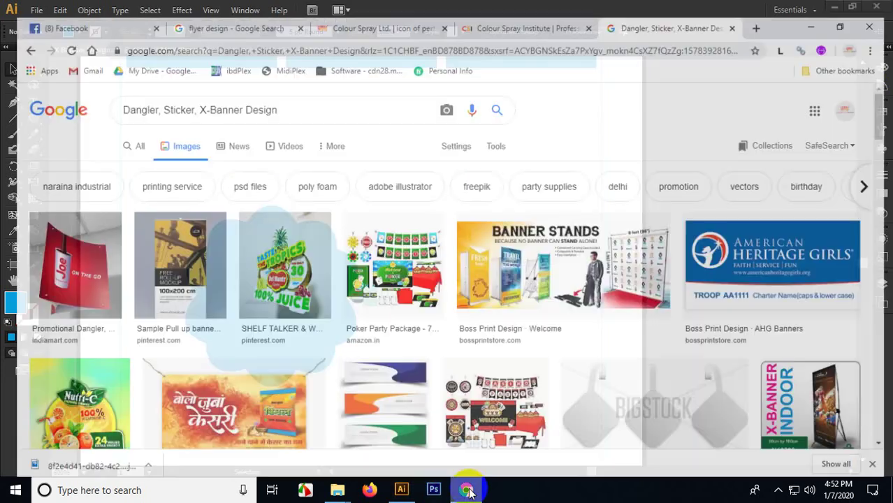
{"action": "left_click", "coordinate": [466, 490]}
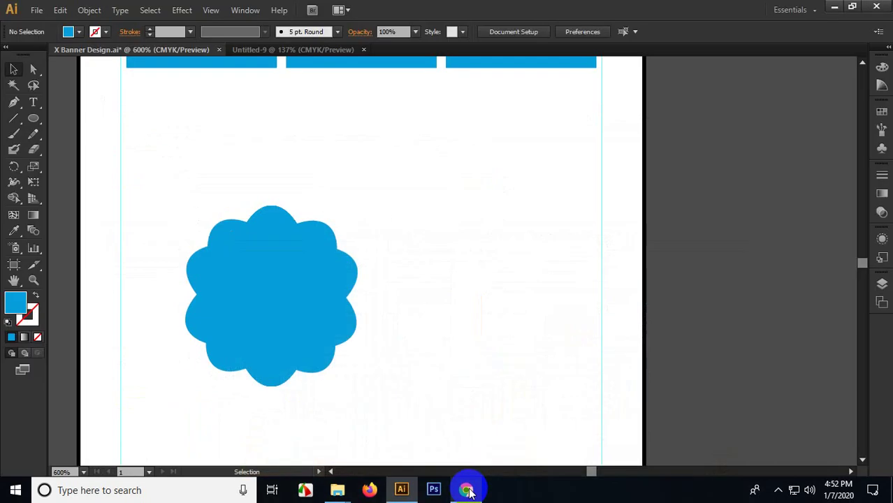
{"action": "mouse_move", "coordinate": [180, 205]}
{"action": "left_mouse_down"}
{"action": "mouse_move", "coordinate": [380, 380]}
{"action": "mouse_move", "coordinate": [379, 392]}
{"action": "mouse_move", "coordinate": [364, 396]}
{"action": "mouse_move", "coordinate": [162, 167]}
{"action": "mouse_move", "coordinate": [179, 200]}
{"action": "mouse_move", "coordinate": [173, 195]}
{"action": "mouse_move", "coordinate": [372, 379]}
{"action": "mouse_move", "coordinate": [375, 395]}
{"action": "mouse_move", "coordinate": [167, 211]}
{"action": "mouse_move", "coordinate": [169, 195]}
{"action": "left_mouse_up"}
{"action": "left_click", "coordinate": [169, 195]}
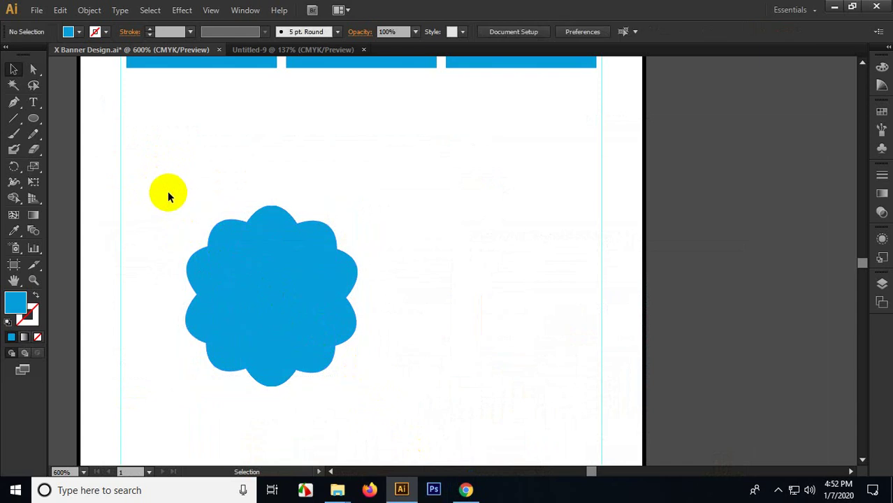
{"action": "left_click", "coordinate": [35, 107]}
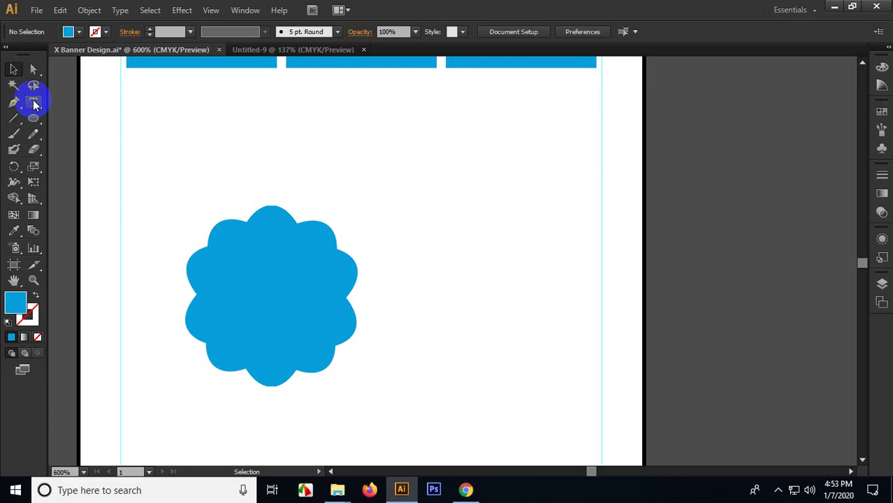
Step: Draw a circle outward from the flower's center, keeping it inside the petals
{"action": "scroll", "coordinate": [235, 263], "scroll_direction": "up", "scroll_amount": 2}
{"action": "left_click_drag", "start_coordinate": [236, 264], "coordinate": [295, 160]}
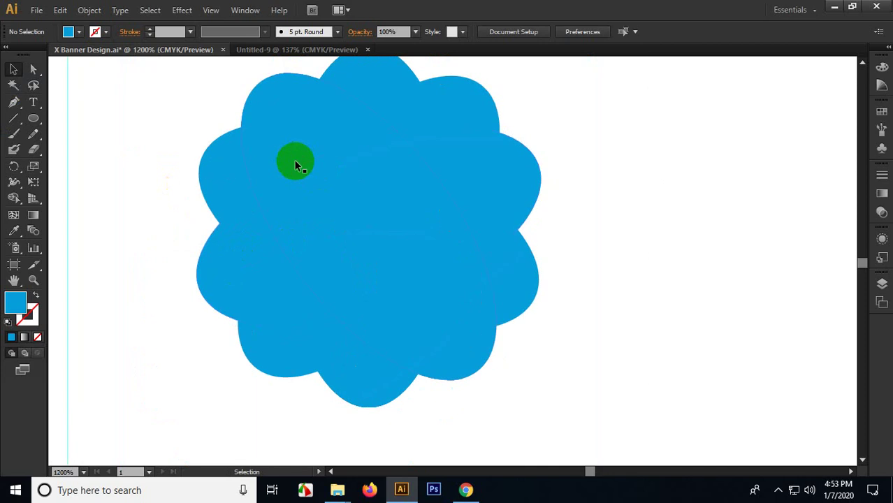
{"action": "left_click", "coordinate": [33, 119]}
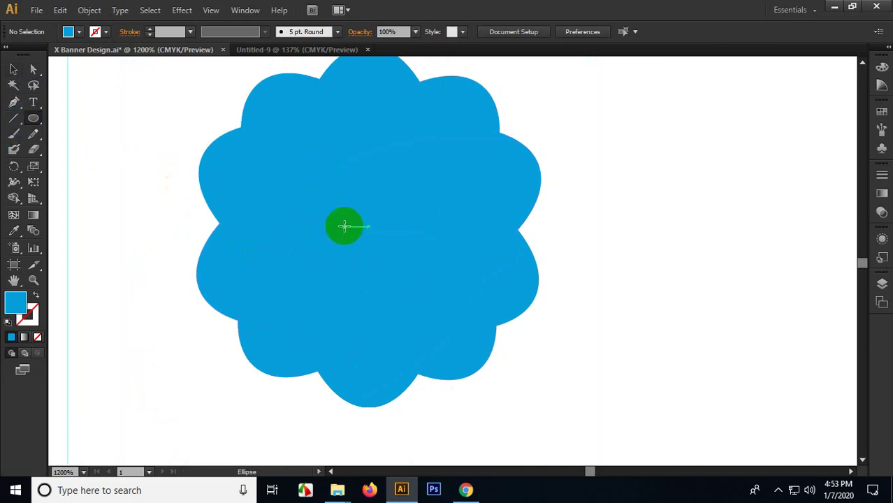
{"action": "left_click_drag", "start_coordinate": [364, 228], "coordinate": [487, 351]}
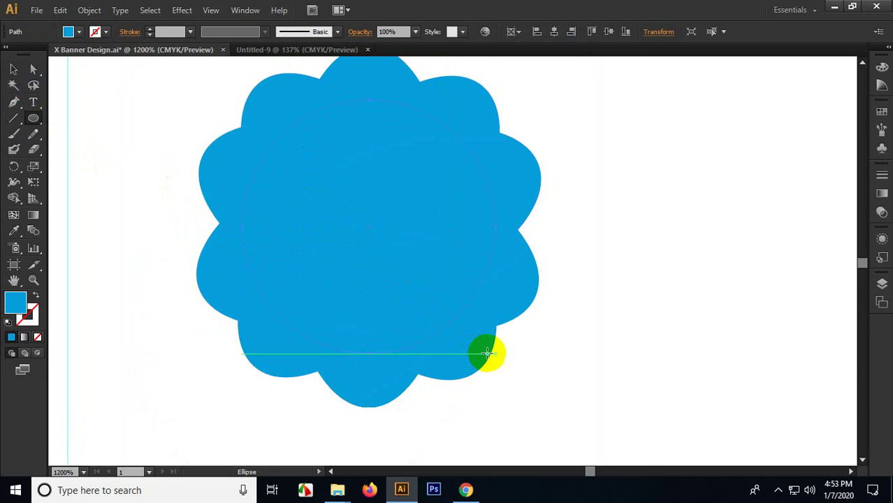
Step: Give the circle in the flower a white fill sampled from the background, remove its stroke, and deselect it
{"action": "left_click", "coordinate": [13, 232]}
{"action": "left_click", "coordinate": [86, 208]}
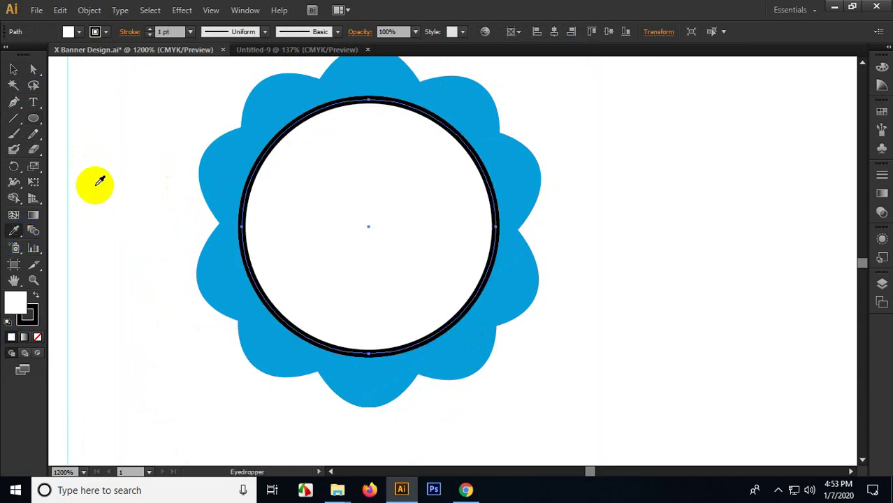
{"action": "left_click", "coordinate": [13, 70]}
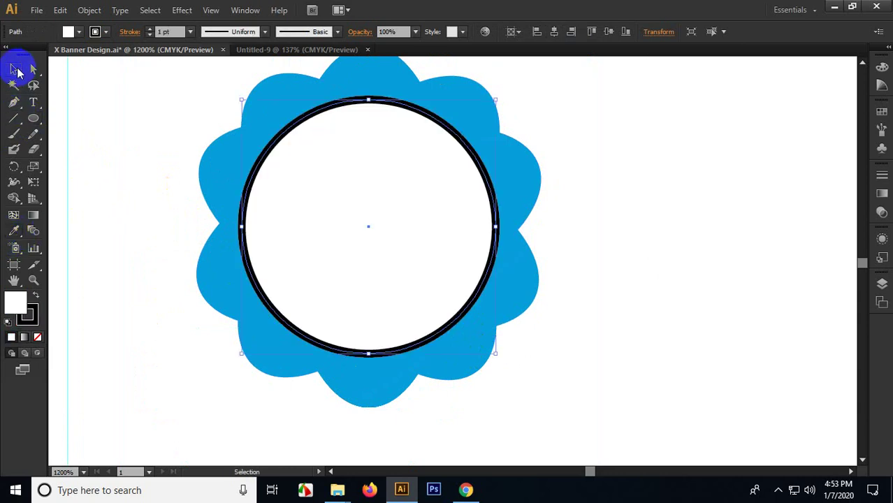
{"action": "left_click", "coordinate": [28, 313]}
{"action": "left_click", "coordinate": [38, 338]}
{"action": "left_click", "coordinate": [175, 255]}
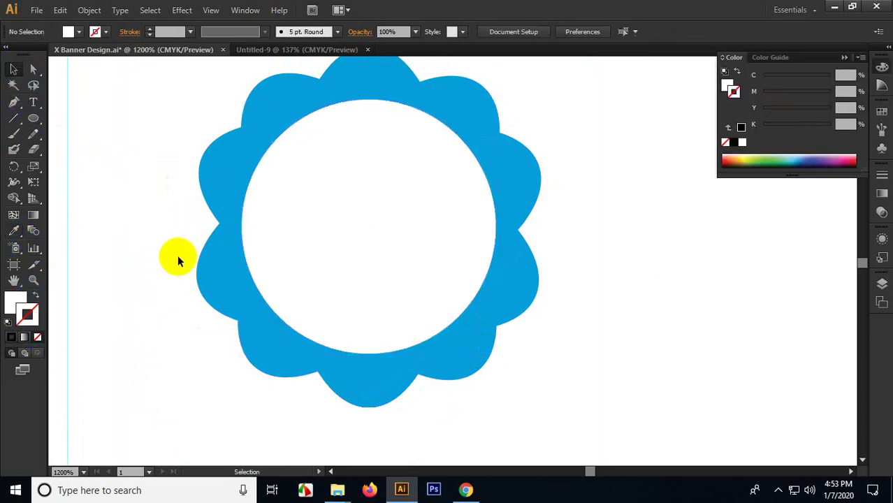
Step: Enlarge the white circle slightly about its center so the petals form a thinner border, and deselect it
{"action": "left_click_drag", "start_coordinate": [147, 225], "coordinate": [138, 302]}
{"action": "scroll", "coordinate": [144, 285], "scroll_direction": "down", "scroll_amount": 2}
{"action": "left_click", "coordinate": [223, 318]}
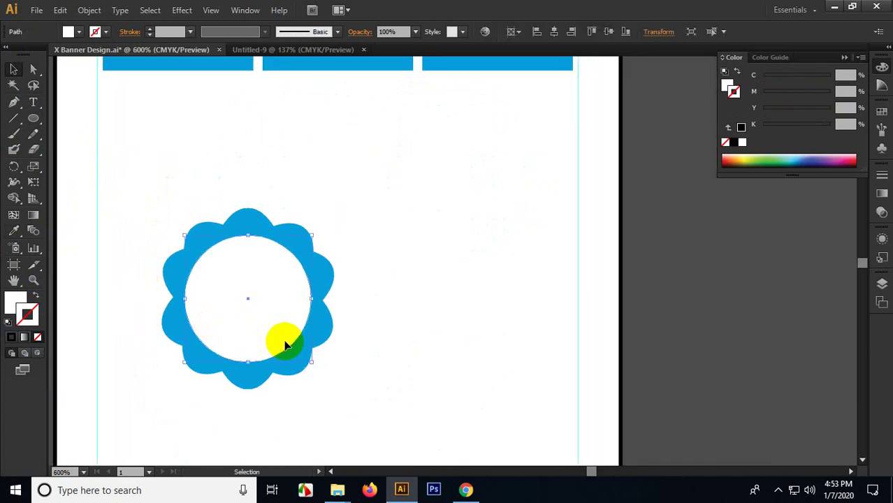
{"action": "left_click_drag", "start_coordinate": [309, 364], "coordinate": [319, 368]}
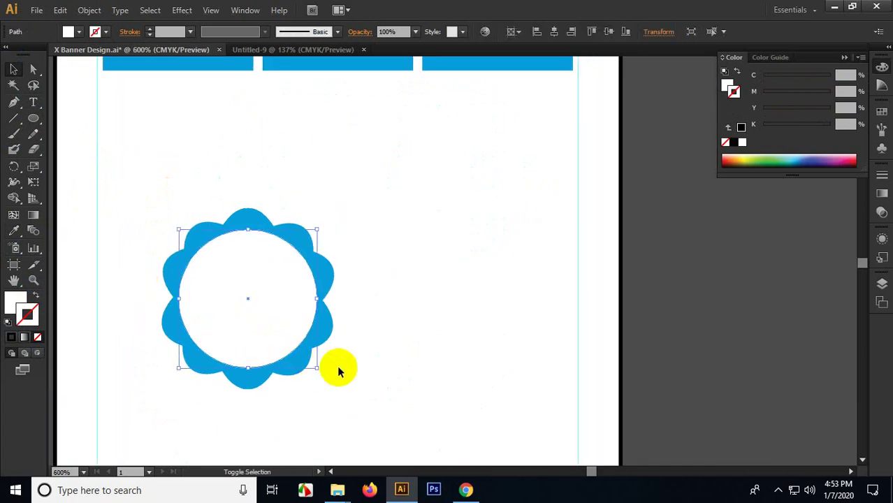
{"action": "left_click", "coordinate": [377, 359]}
Step: Add the text "50&" with "off" on a second line in the empty area beside the flower
{"action": "left_click_drag", "start_coordinate": [377, 358], "coordinate": [428, 313]}
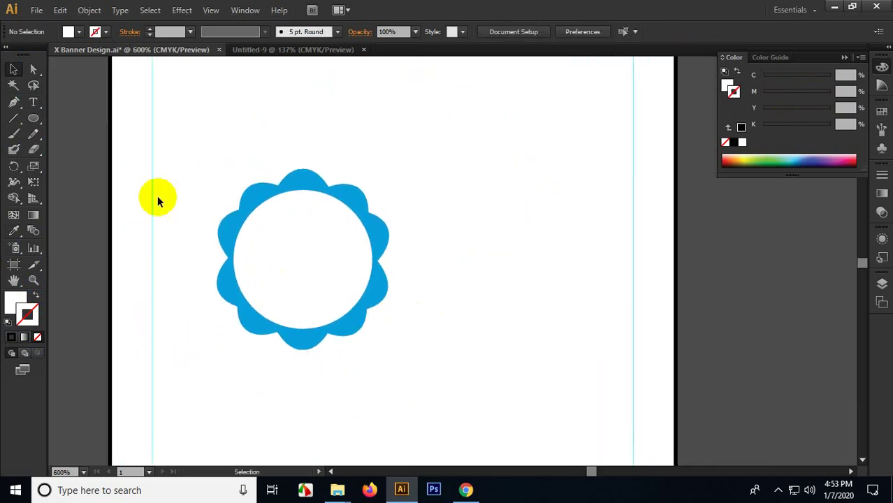
{"action": "left_click", "coordinate": [33, 104]}
{"action": "left_click", "coordinate": [469, 292]}
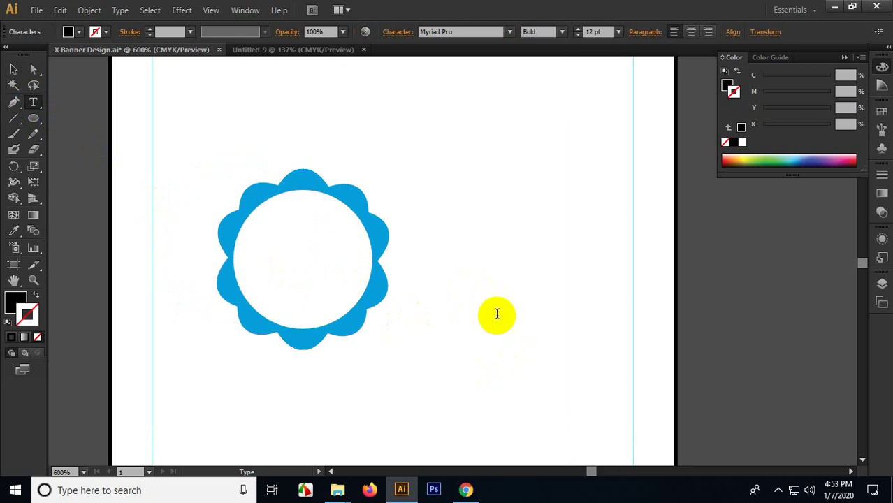
{"action": "type", "text": "15"}
{"action": "key", "text": "BackSpace"}
{"action": "key", "text": "BackSpace"}
{"action": "type", "text": "50"}
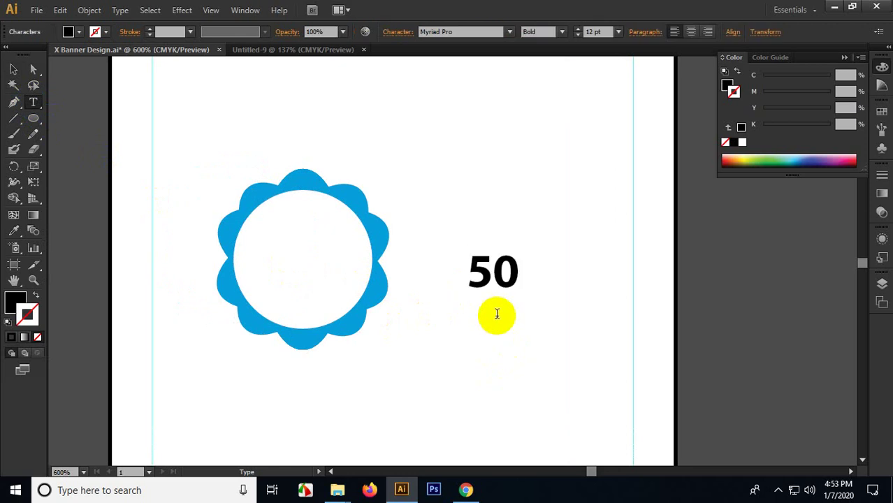
{"action": "type", "text": "& "}
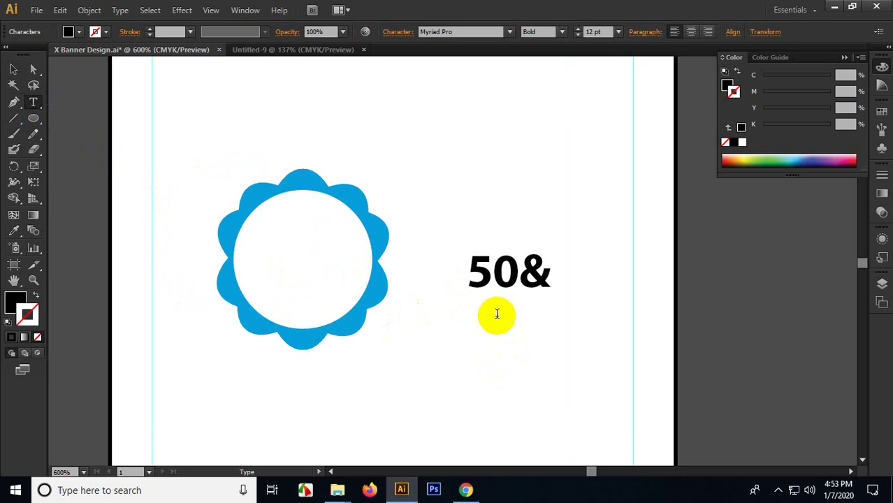
{"action": "type", "text": "off"}
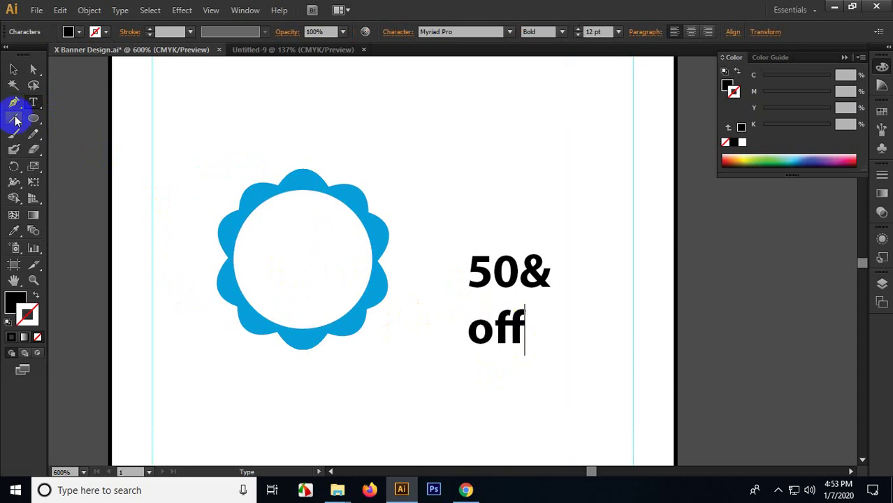
Step: Center-align the two-line discount text and fill it with red, C 0, M 100, Y 100, K 0
{"action": "left_click", "coordinate": [13, 69]}
{"action": "left_click", "coordinate": [547, 269]}
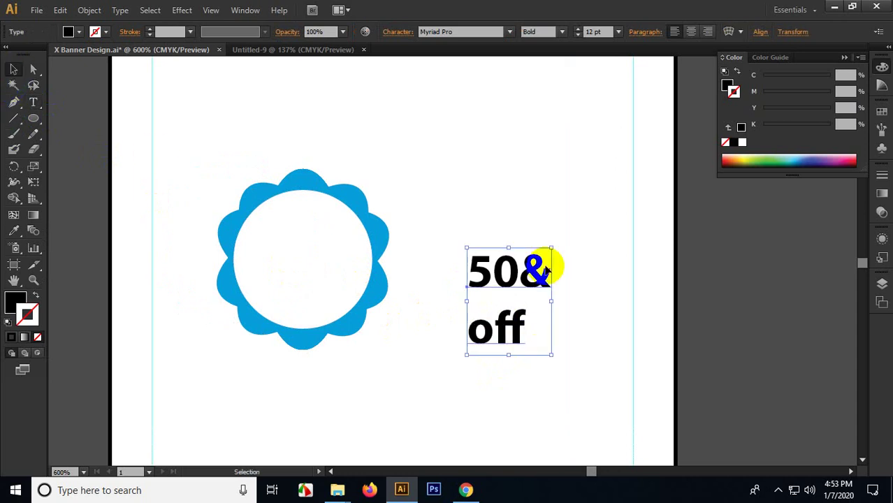
{"action": "left_click", "coordinate": [691, 32]}
{"action": "left_click_drag", "start_coordinate": [470, 325], "coordinate": [491, 320]}
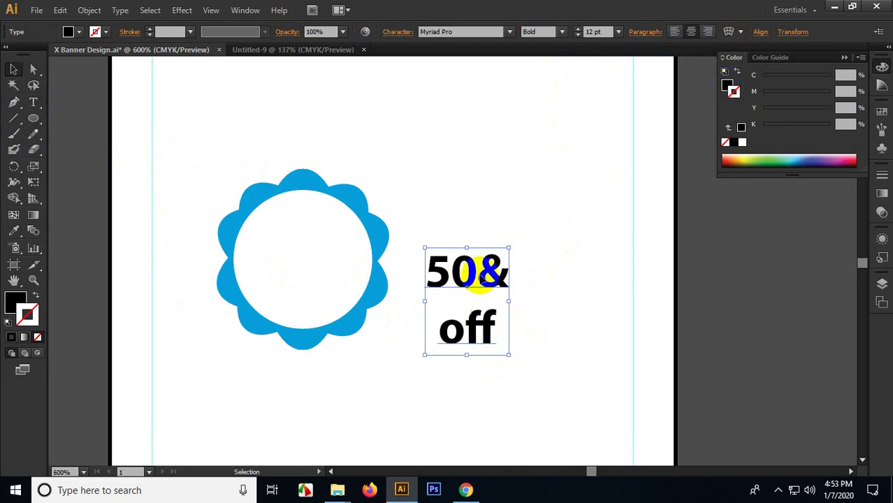
{"action": "left_click", "coordinate": [733, 92]}
{"action": "left_click", "coordinate": [728, 86]}
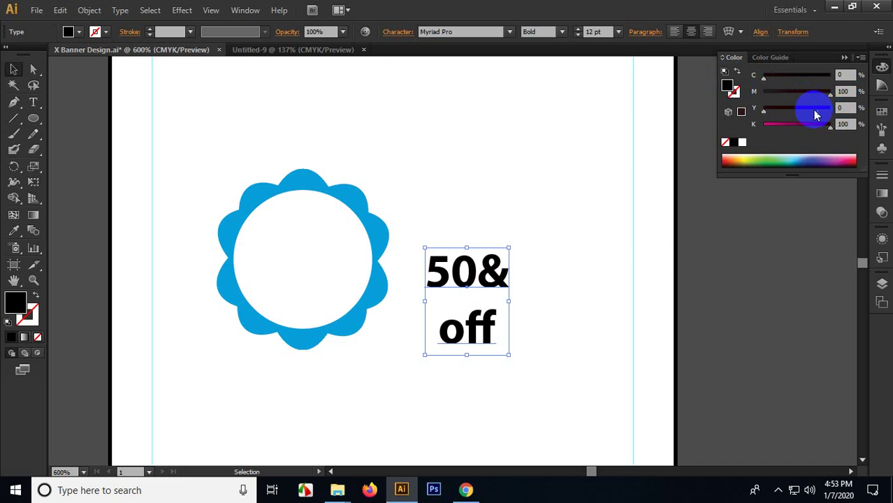
{"action": "left_click_drag", "start_coordinate": [830, 125], "coordinate": [737, 122]}
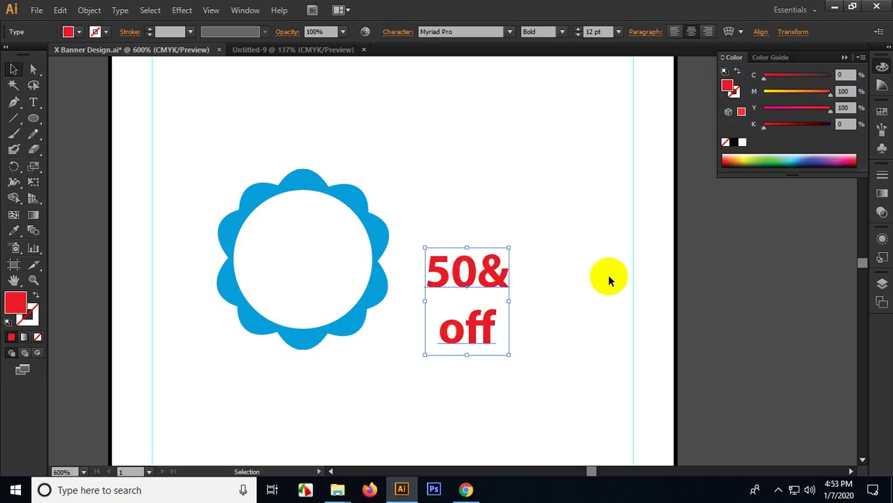
{"action": "left_click", "coordinate": [607, 280]}
Step: Set the discount text's first line to Bold Italic and the word "off" to Bold
{"action": "left_click", "coordinate": [494, 269]}
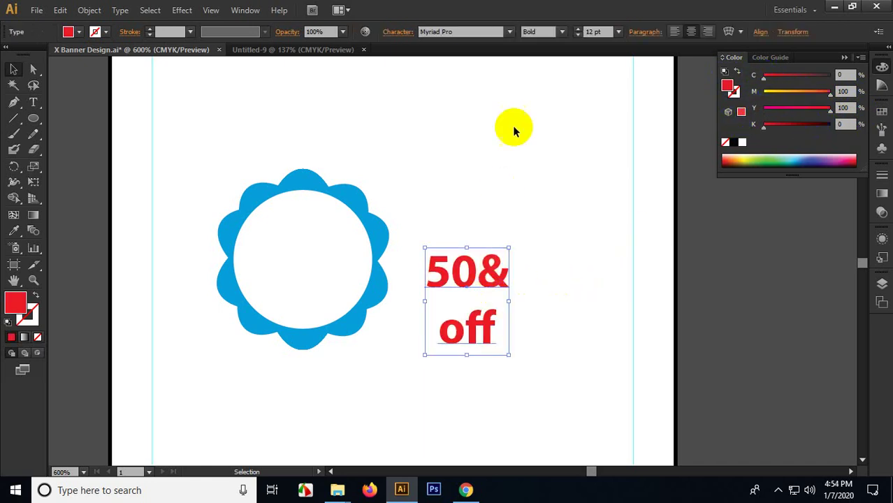
{"action": "left_click", "coordinate": [534, 32]}
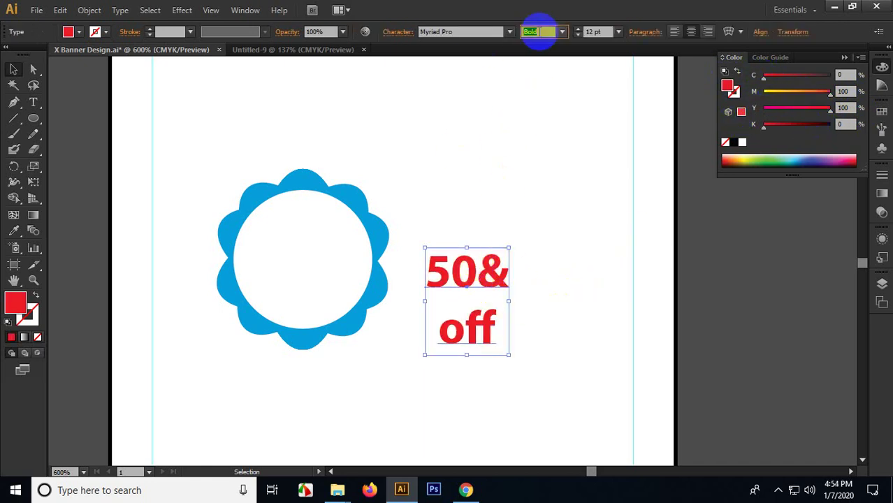
{"action": "key", "text": "Down"}
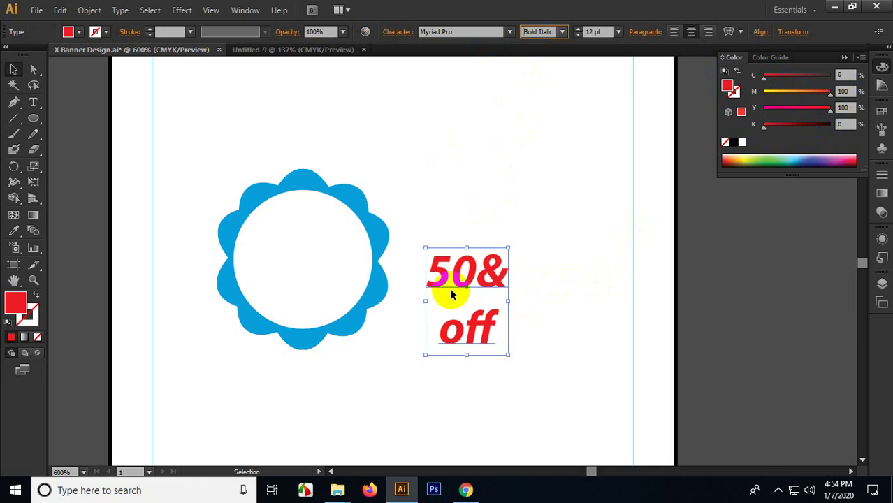
{"action": "double_click", "coordinate": [473, 325]}
{"action": "left_click", "coordinate": [538, 31]}
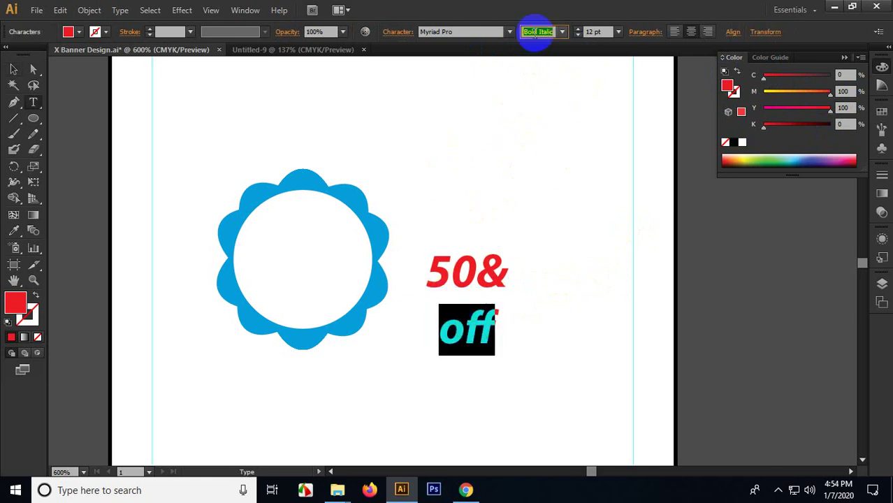
{"action": "key", "text": "Up"}
{"action": "left_click", "coordinate": [13, 70]}
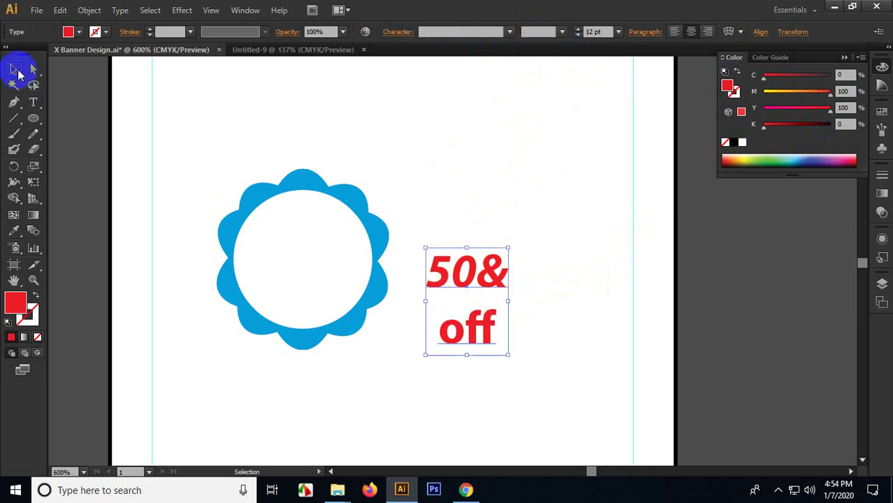
Step: Tighten the leading between the two discount text lines to 10 pt
{"action": "scroll", "coordinate": [488, 300], "scroll_direction": "up", "scroll_amount": 2}
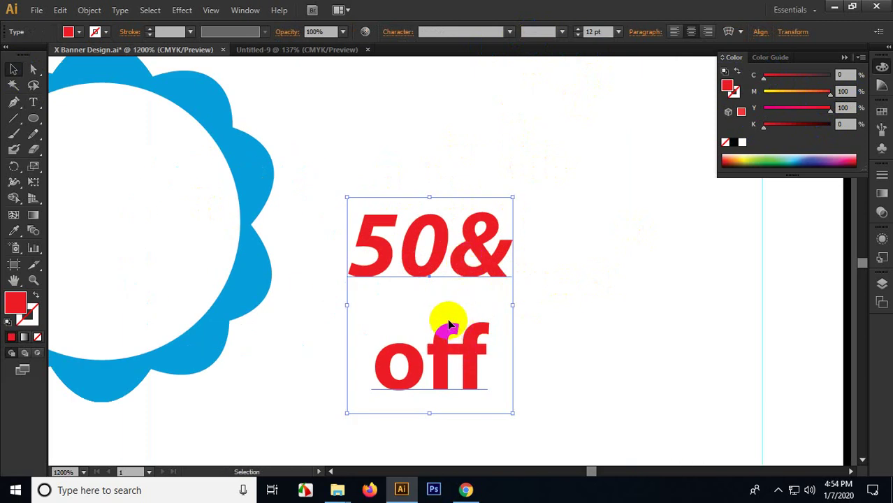
{"action": "left_click", "coordinate": [398, 33]}
{"action": "left_click", "coordinate": [383, 91]}
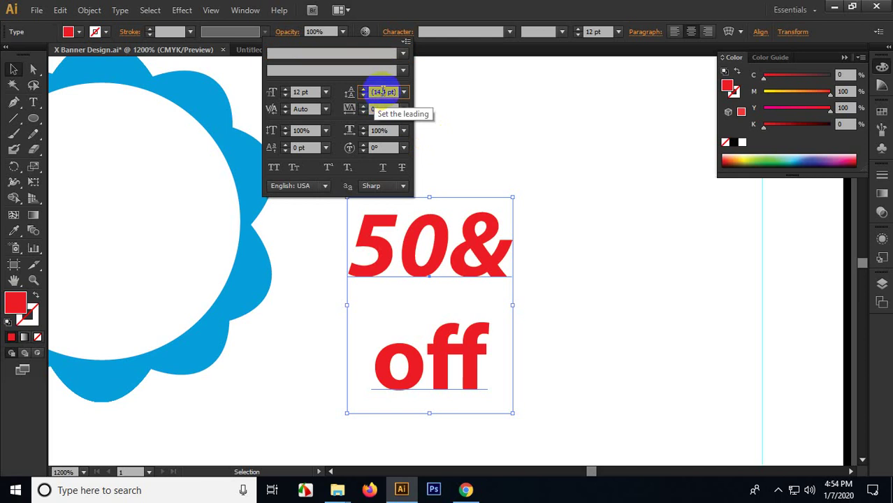
{"action": "key", "text": "Down"}
{"action": "key", "text": "Down"}
{"action": "key", "text": "Down"}
{"action": "key", "text": "Down"}
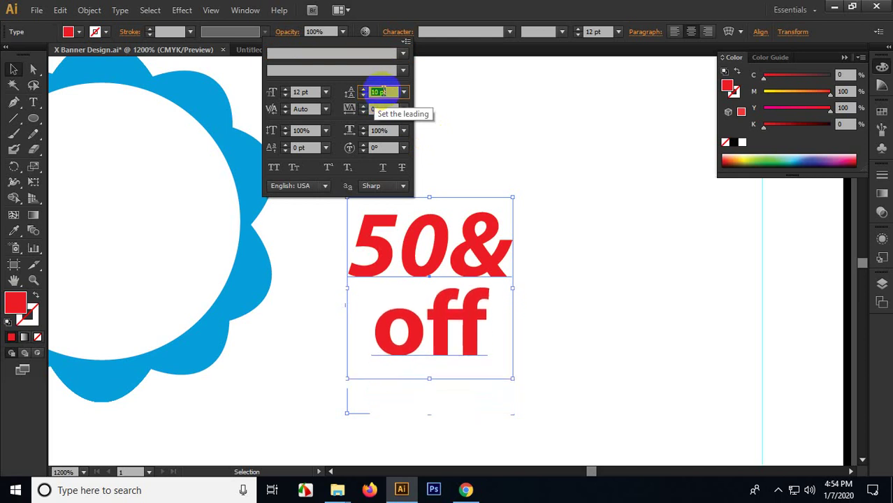
{"action": "key", "text": "Down"}
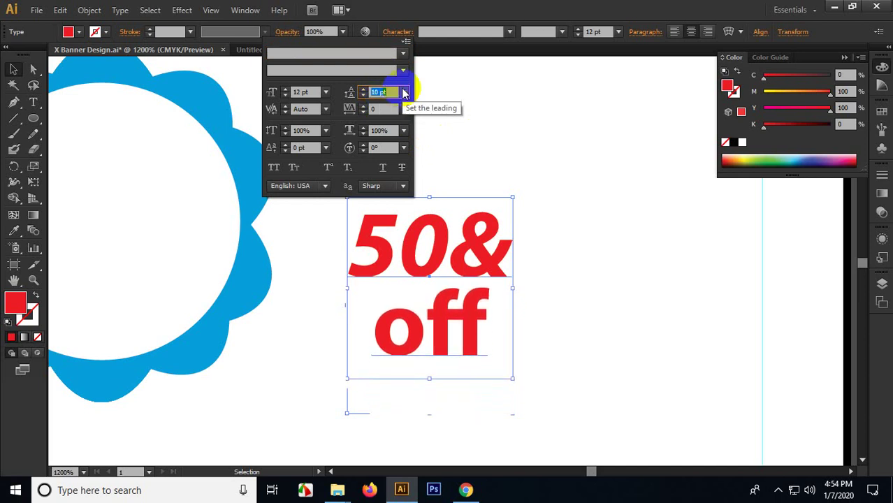
{"action": "left_click", "coordinate": [558, 213]}
Step: Move the discount text into the middle of the flower's white circle
{"action": "scroll", "coordinate": [564, 313], "scroll_direction": "down", "scroll_amount": 3}
{"action": "left_click_drag", "start_coordinate": [748, 324], "coordinate": [708, 334]}
{"action": "left_click_drag", "start_coordinate": [657, 314], "coordinate": [330, 236]}
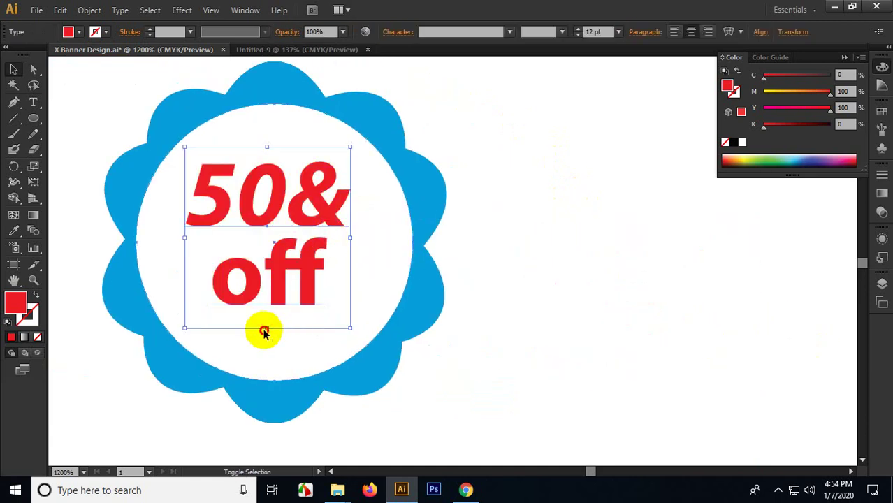
{"action": "left_click", "coordinate": [263, 331]}
{"action": "left_click", "coordinate": [299, 269]}
{"action": "left_click", "coordinate": [271, 301]}
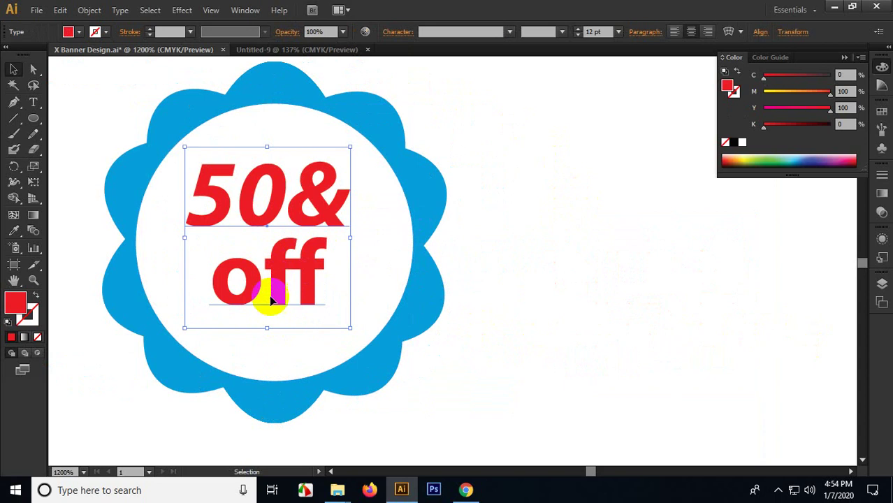
Step: Scale the discount text up proportionally to nearly fill the white circle, center it there, and deselect it
{"action": "left_click_drag", "start_coordinate": [266, 326], "coordinate": [279, 381]}
{"action": "left_click_drag", "start_coordinate": [280, 230], "coordinate": [285, 199]}
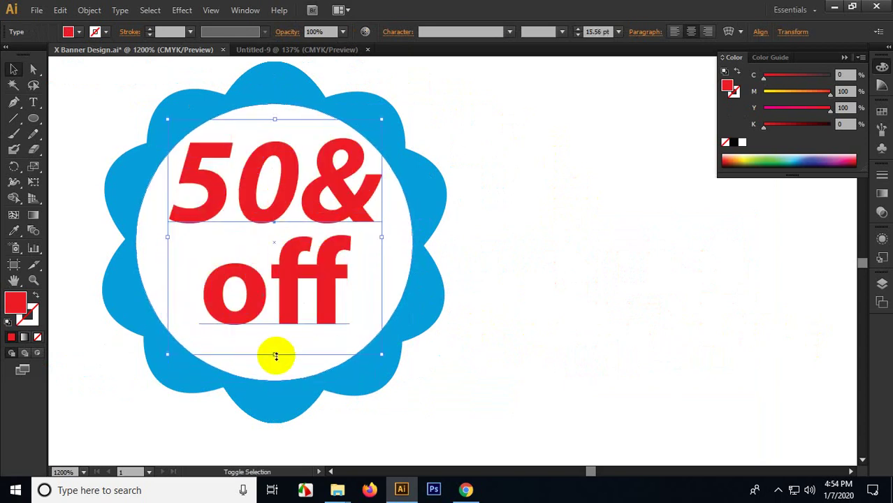
{"action": "left_click_drag", "start_coordinate": [275, 356], "coordinate": [275, 383]}
{"action": "mouse_move", "coordinate": [291, 184]}
{"action": "left_mouse_down"}
{"action": "mouse_move", "coordinate": [296, 190]}
{"action": "mouse_move", "coordinate": [289, 186]}
{"action": "left_mouse_up"}
{"action": "left_click", "coordinate": [566, 226]}
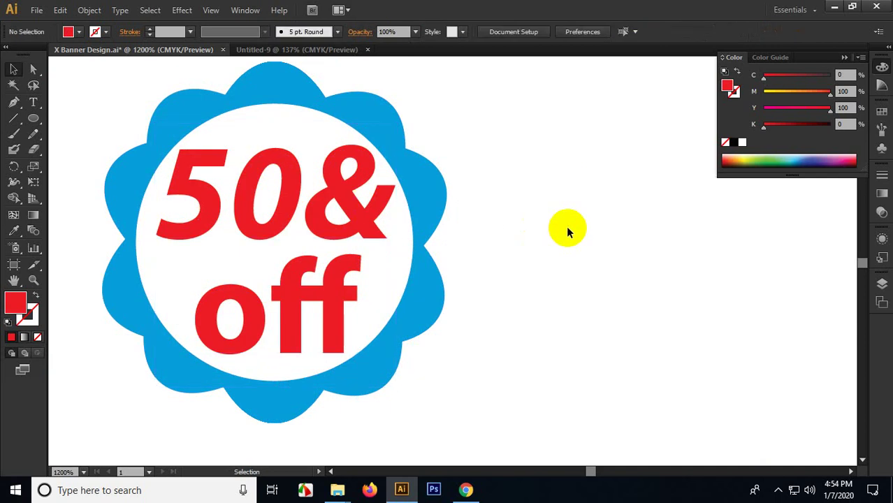
Step: Enlarge the whole flower badge with its text, move it up closer to the product boxes, and deselect it
{"action": "scroll", "coordinate": [566, 226], "scroll_direction": "down", "scroll_amount": 4}
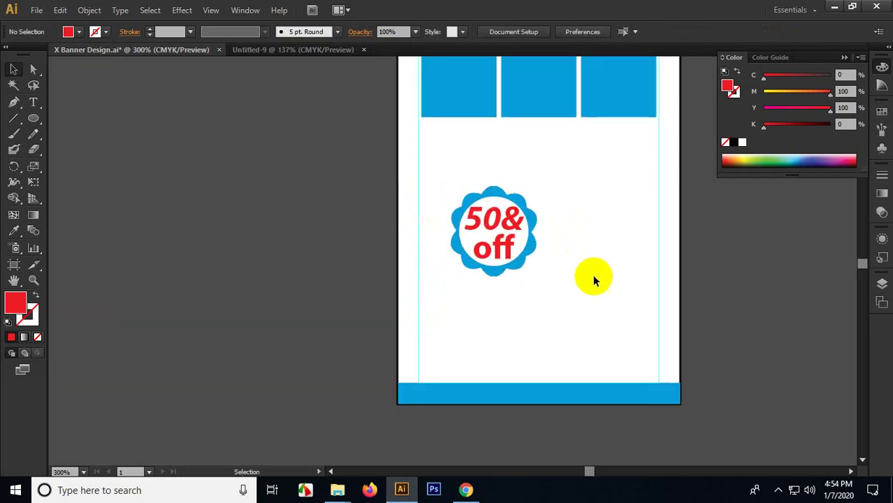
{"action": "left_click_drag", "start_coordinate": [598, 311], "coordinate": [334, 241]}
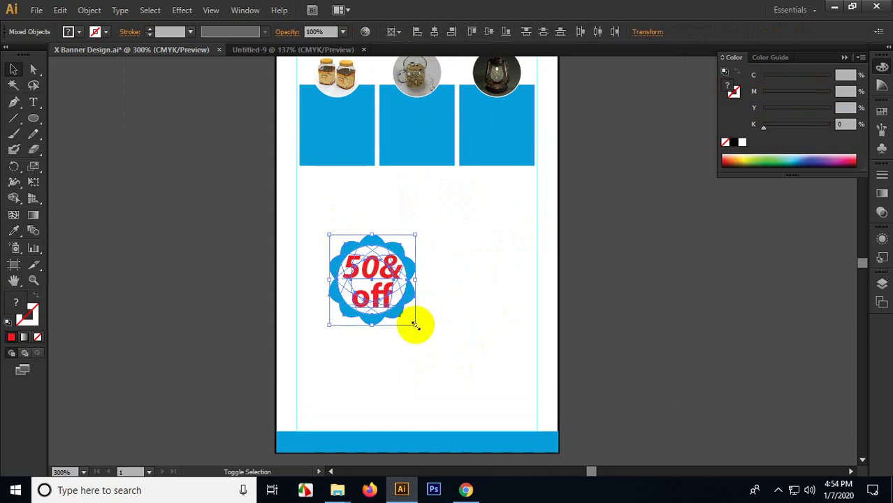
{"action": "left_click_drag", "start_coordinate": [415, 325], "coordinate": [454, 365]}
{"action": "left_click_drag", "start_coordinate": [313, 217], "coordinate": [483, 408]}
{"action": "left_click_drag", "start_coordinate": [389, 302], "coordinate": [406, 260]}
{"action": "left_click", "coordinate": [498, 255]}
Step: Replace the "&" in the badge's first text line with "%"
{"action": "scroll", "coordinate": [500, 265], "scroll_direction": "down", "scroll_amount": 3}
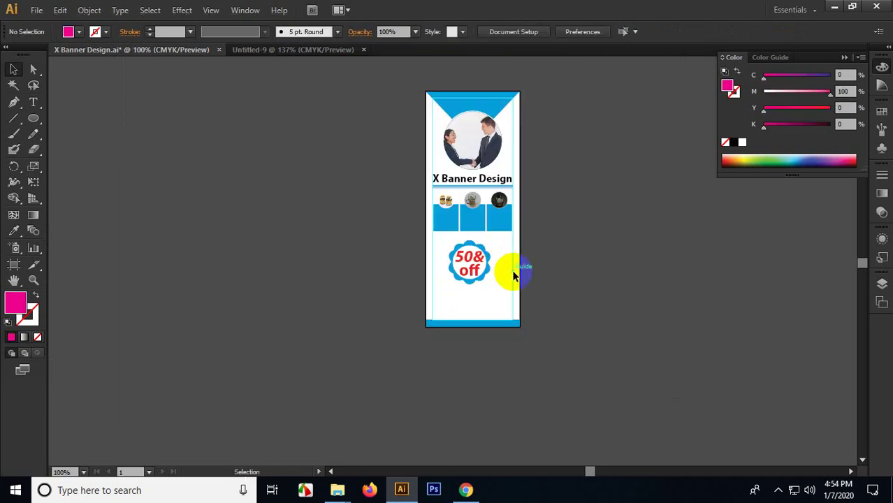
{"action": "left_click_drag", "start_coordinate": [514, 276], "coordinate": [389, 369]}
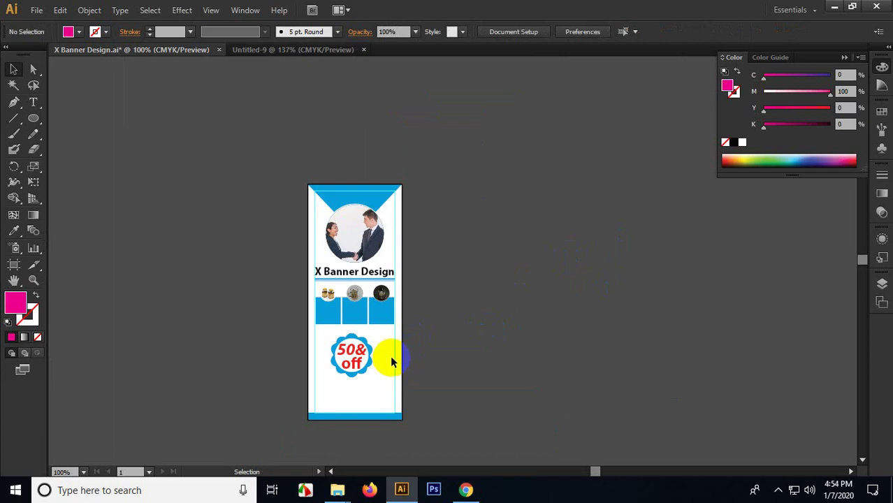
{"action": "scroll", "coordinate": [393, 361], "scroll_direction": "up", "scroll_amount": 3}
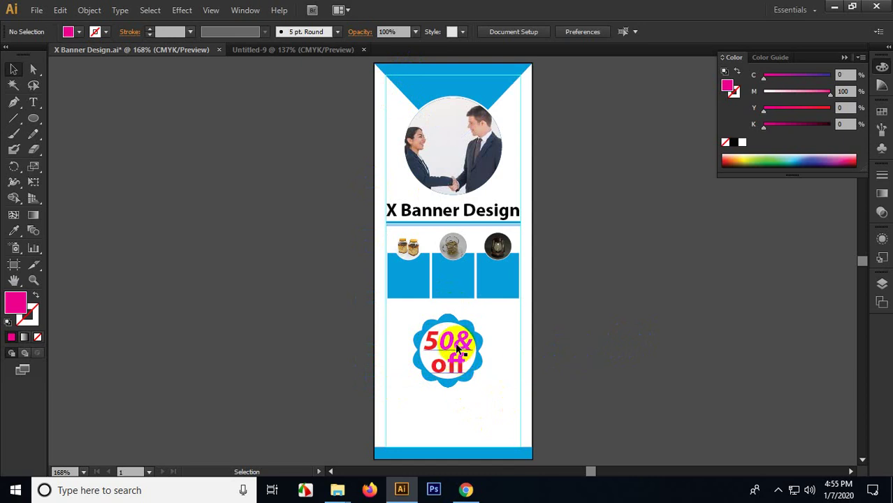
{"action": "scroll", "coordinate": [461, 343], "scroll_direction": "up", "scroll_amount": 3}
{"action": "double_click", "coordinate": [457, 344]}
{"action": "double_click", "coordinate": [454, 340]}
{"action": "left_click_drag", "start_coordinate": [443, 335], "coordinate": [329, 299]}
{"action": "type", "text": "%"}
Step: Set the font size of the badge's "50%" line to 22 pt and deselect the text
{"action": "left_click", "coordinate": [594, 32]}
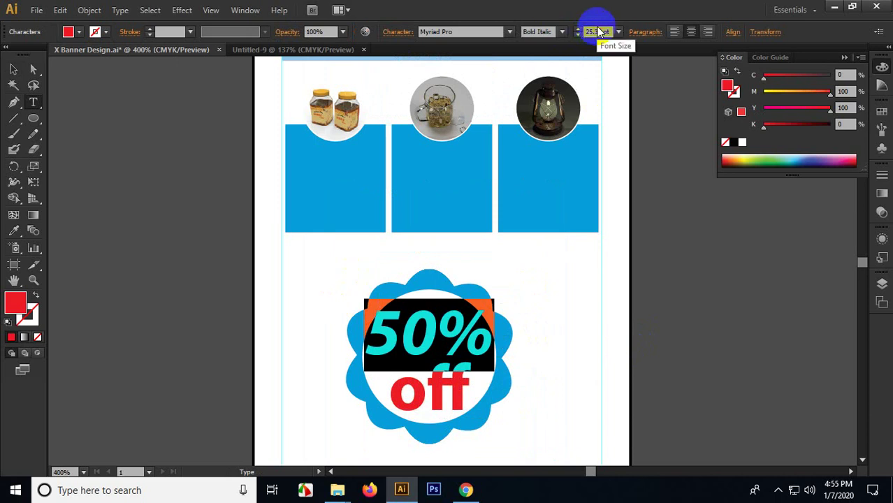
{"action": "type", "text": "22"}
{"action": "key", "text": "Return"}
{"action": "left_click", "coordinate": [13, 70]}
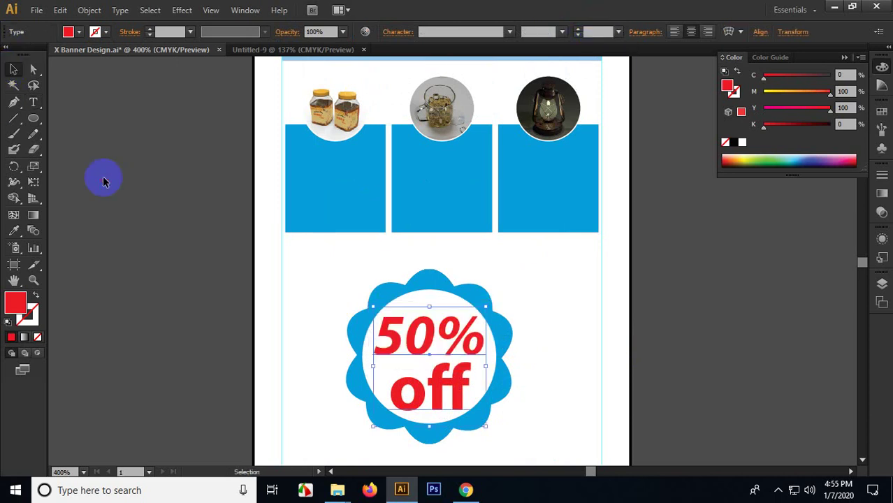
{"action": "key", "text": "ctrl+minus"}
{"action": "left_click_drag", "start_coordinate": [201, 229], "coordinate": [205, 276]}
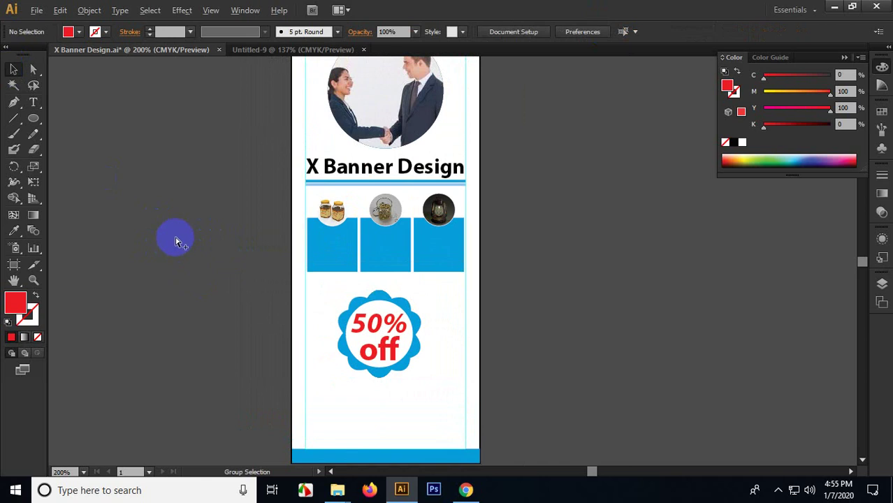
Step: Move the flower badge with its text slightly up and center it horizontally on the banner, leaving it deselected
{"action": "left_click_drag", "start_coordinate": [176, 242], "coordinate": [270, 312]}
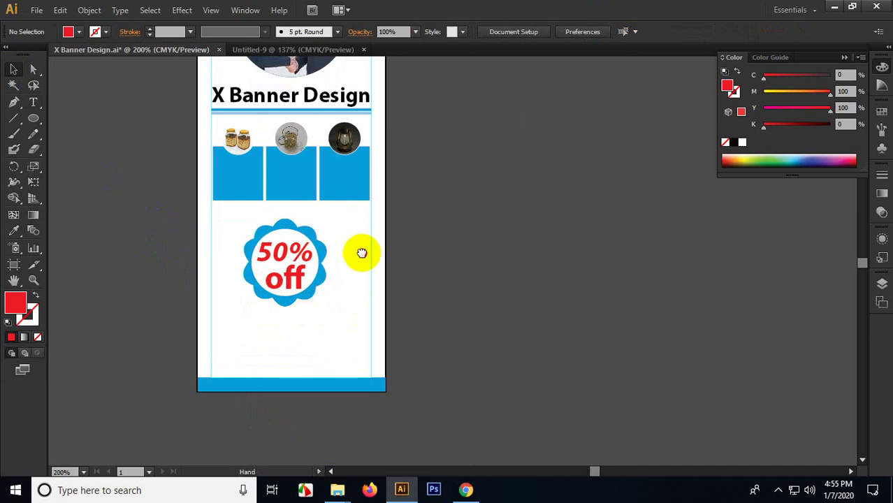
{"action": "left_click_drag", "start_coordinate": [361, 253], "coordinate": [289, 303]}
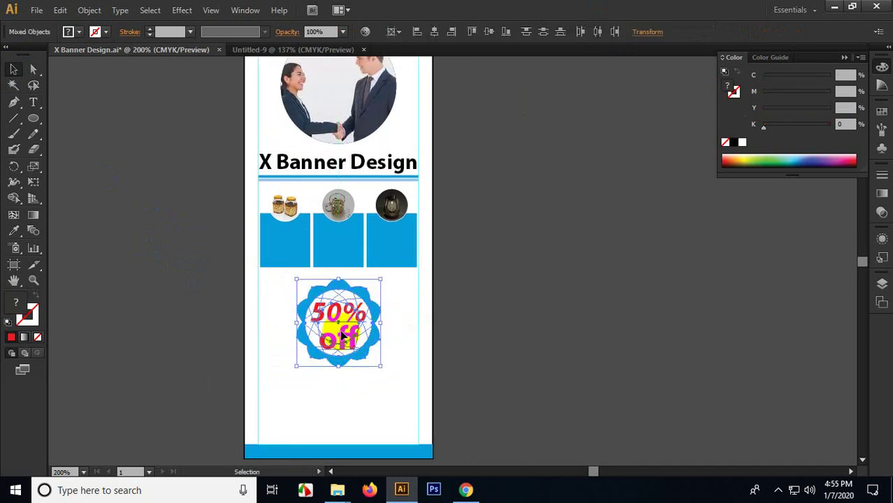
{"action": "left_click", "coordinate": [361, 390]}
{"action": "left_click_drag", "start_coordinate": [361, 389], "coordinate": [383, 367]}
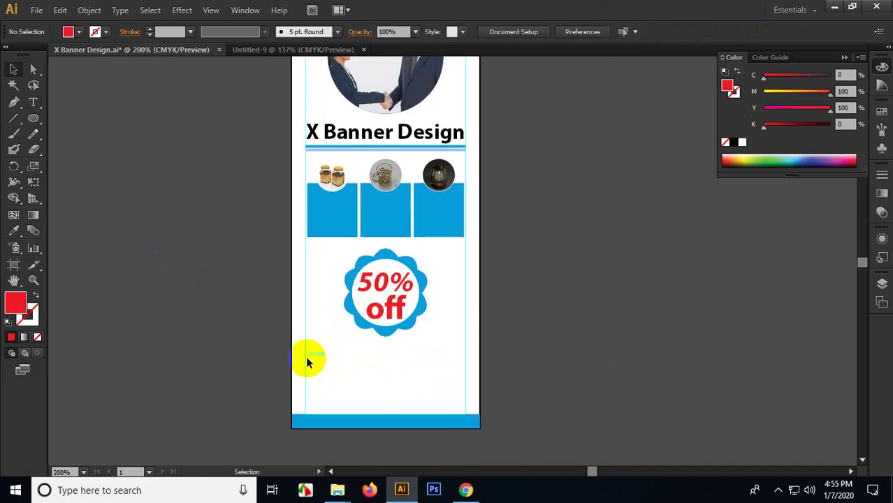
Step: Add a black letter "f" in 22 pt Myriad Pro Bold below the badge
{"action": "left_click", "coordinate": [33, 102]}
{"action": "key", "text": "ctrl+equal"}
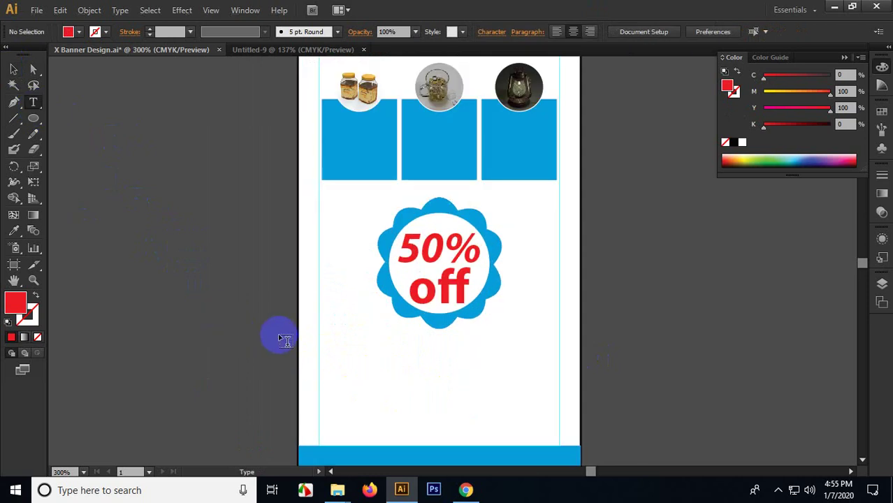
{"action": "left_click", "coordinate": [373, 364]}
{"action": "key", "text": "ctrl+equal"}
{"action": "key", "text": "ctrl+equal"}
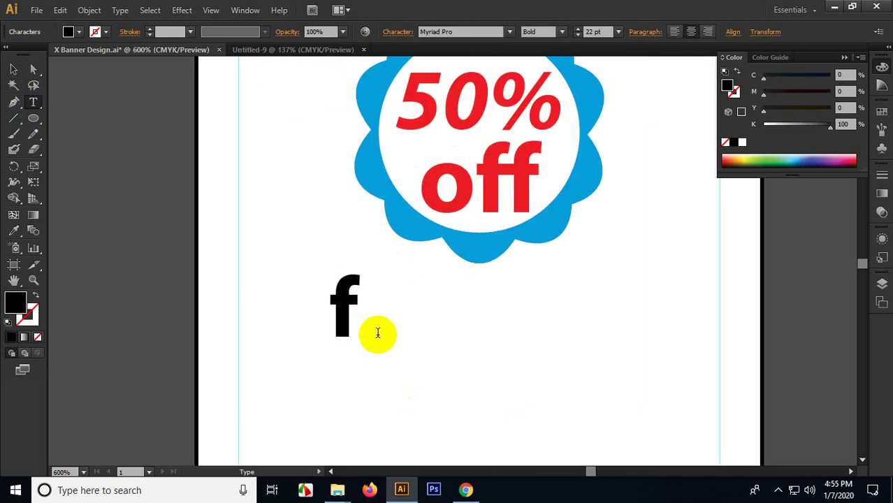
{"action": "left_click", "coordinate": [14, 68]}
Step: Draw a nearly square rectangle around the "f" and send it to the back
{"action": "left_click", "coordinate": [33, 118]}
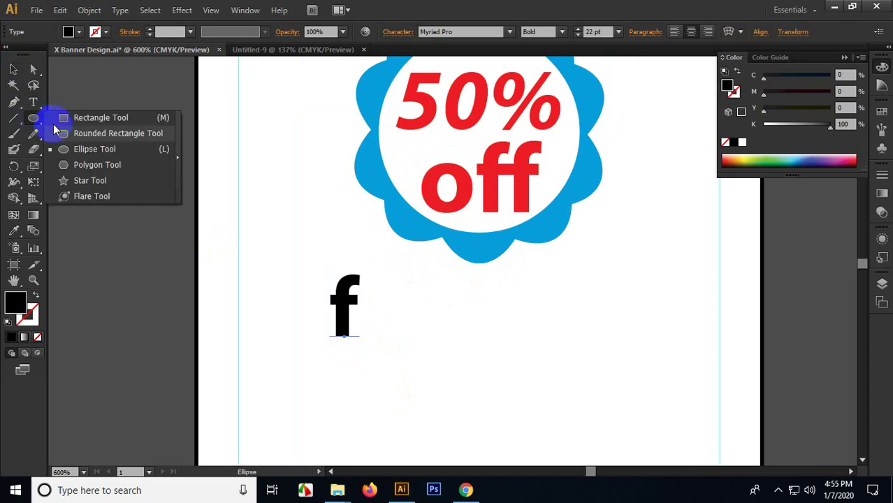
{"action": "left_click", "coordinate": [59, 118]}
{"action": "left_click_drag", "start_coordinate": [318, 271], "coordinate": [379, 336]}
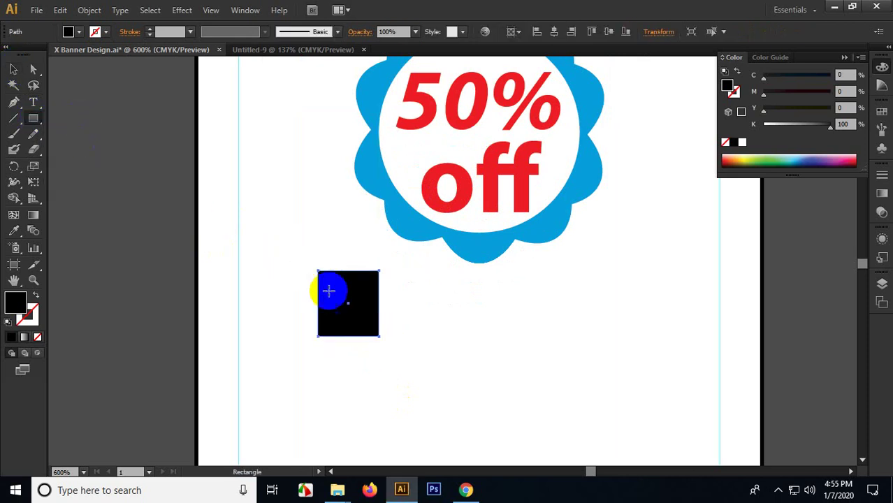
{"action": "left_click", "coordinate": [13, 68]}
{"action": "right_click", "coordinate": [343, 302]}
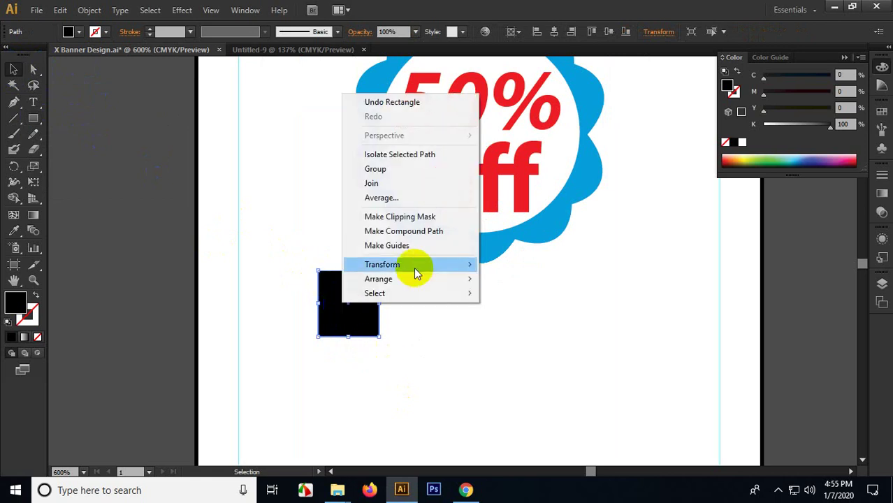
{"action": "mouse_move", "coordinate": [419, 279]}
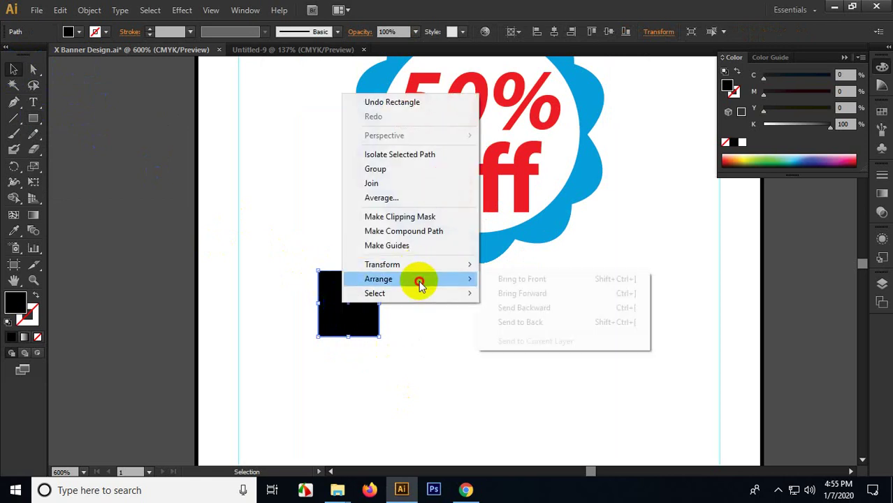
{"action": "left_click", "coordinate": [520, 323]}
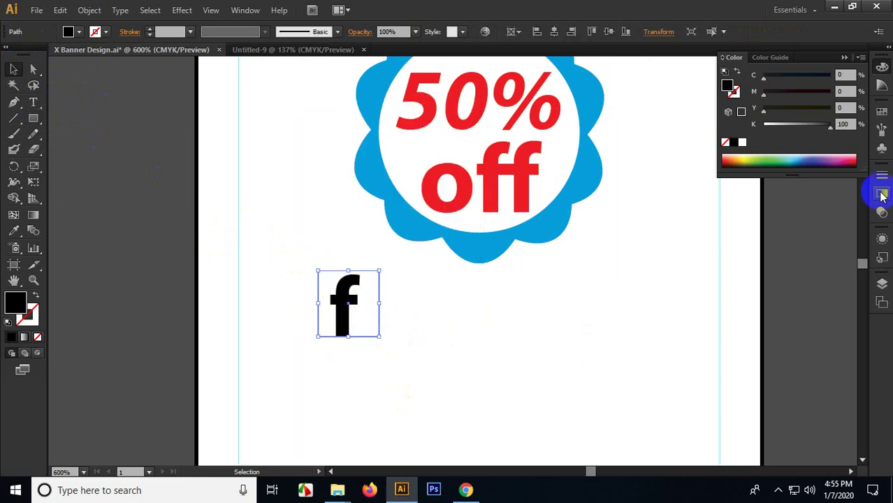
Step: Set the rectangle's fill color to C 73, M 0, Y 0, K 33
{"action": "left_click_drag", "start_coordinate": [803, 79], "coordinate": [831, 91]}
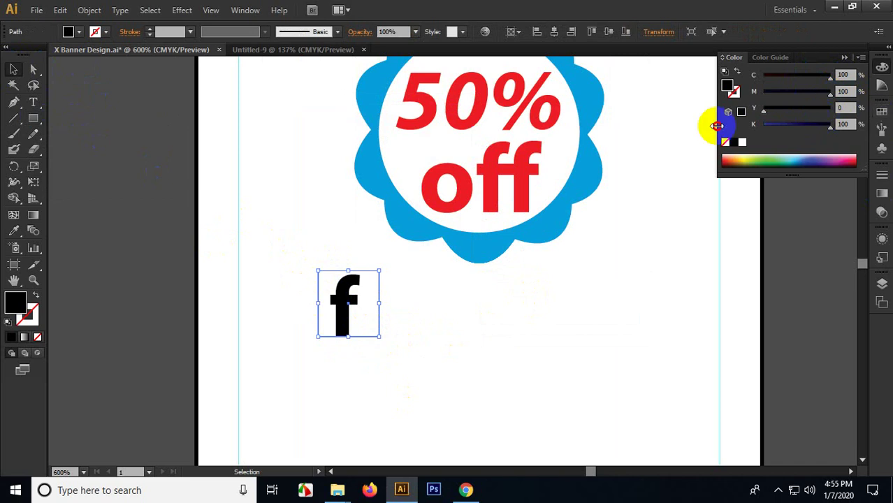
{"action": "left_click_drag", "start_coordinate": [783, 126], "coordinate": [759, 155]}
{"action": "left_click_drag", "start_coordinate": [804, 91], "coordinate": [763, 92]}
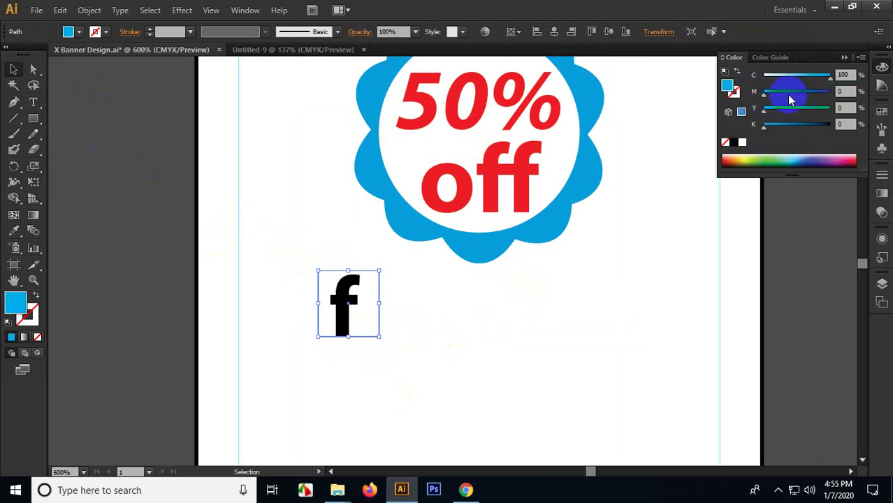
{"action": "left_click_drag", "start_coordinate": [830, 76], "coordinate": [811, 76]}
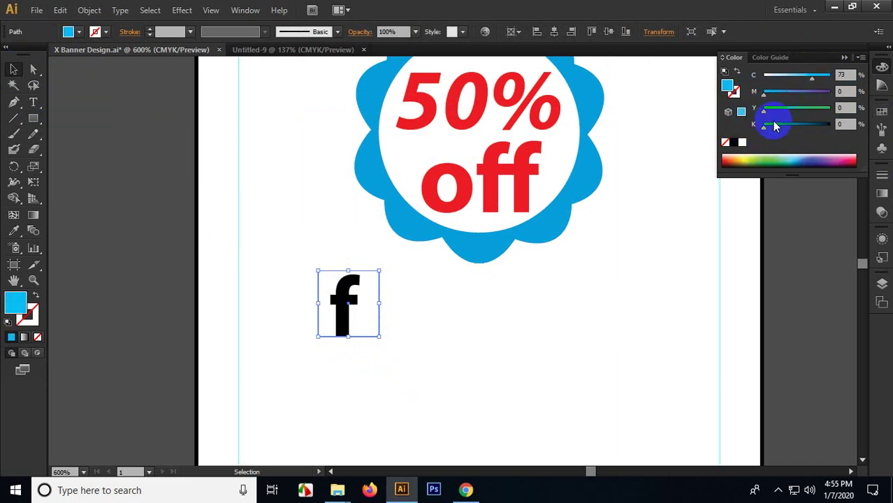
{"action": "left_click_drag", "start_coordinate": [774, 127], "coordinate": [786, 126]}
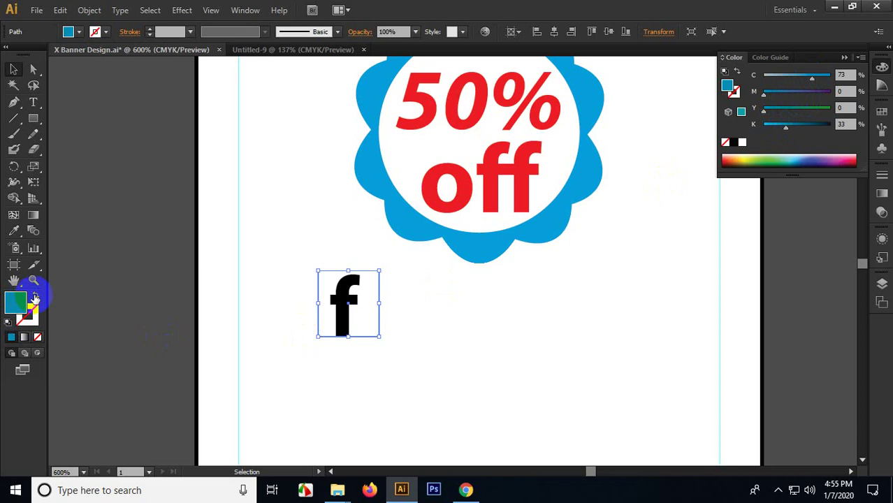
Step: Bring the rectangle and the "f" together to the front of the artwork and deselect them
{"action": "left_click", "coordinate": [313, 371]}
{"action": "left_click", "coordinate": [379, 290]}
{"action": "left_click", "coordinate": [346, 296], "text": "shift"}
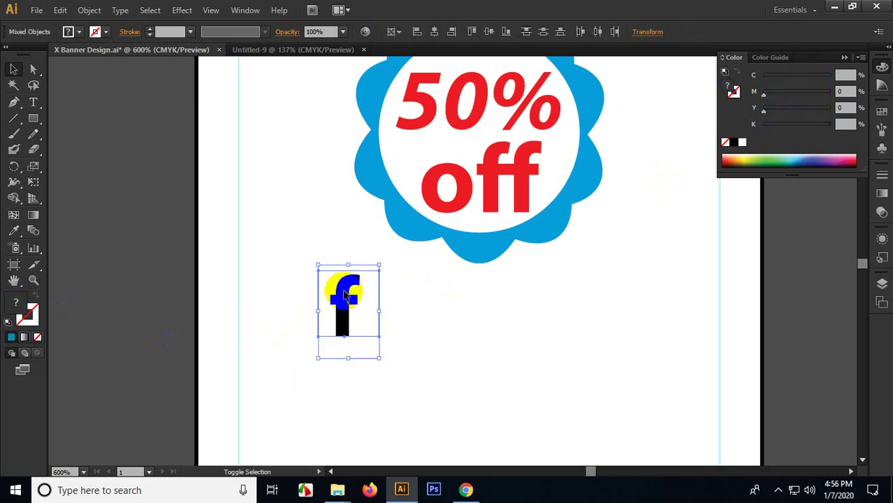
{"action": "right_click", "coordinate": [346, 296]}
{"action": "mouse_move", "coordinate": [393, 393]}
{"action": "left_click", "coordinate": [528, 394]}
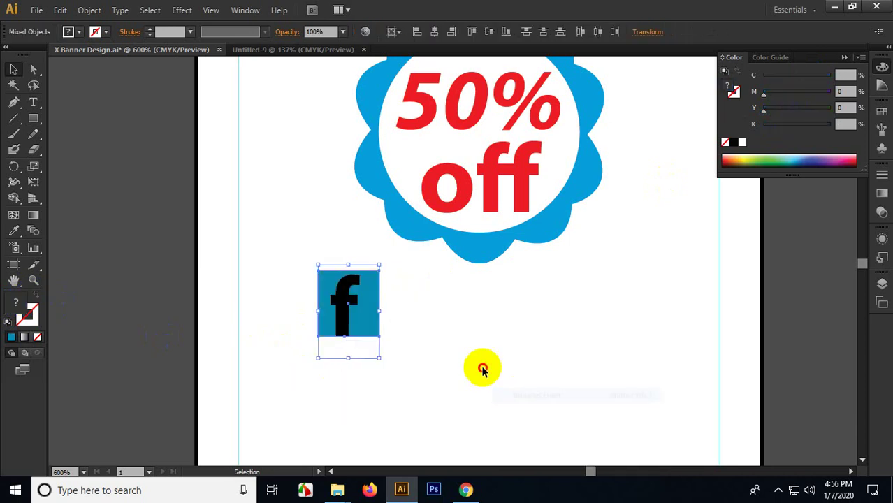
{"action": "left_click", "coordinate": [482, 370]}
{"action": "key", "text": "ctrl+="}
Step: Change the rectangle's fill to C 100, M 52, Y 0, K 0 and deselect it
{"action": "left_click", "coordinate": [355, 303]}
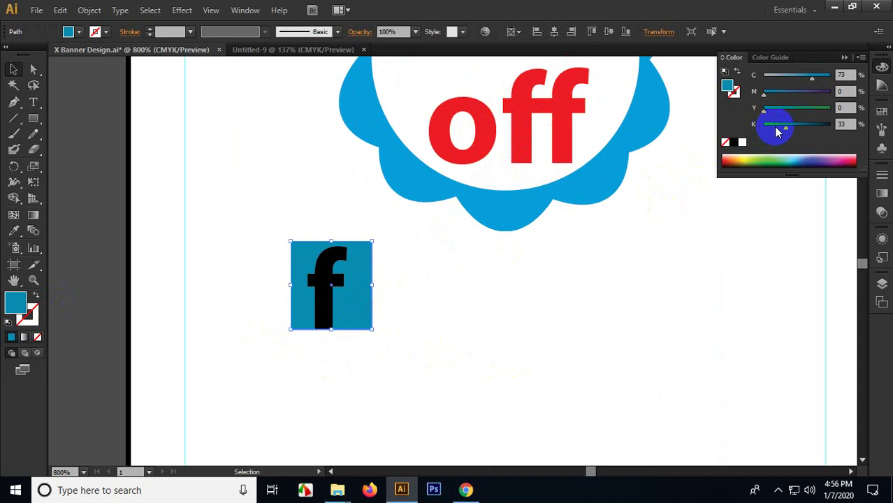
{"action": "left_click_drag", "start_coordinate": [778, 133], "coordinate": [758, 110]}
{"action": "left_click_drag", "start_coordinate": [812, 76], "coordinate": [842, 75]}
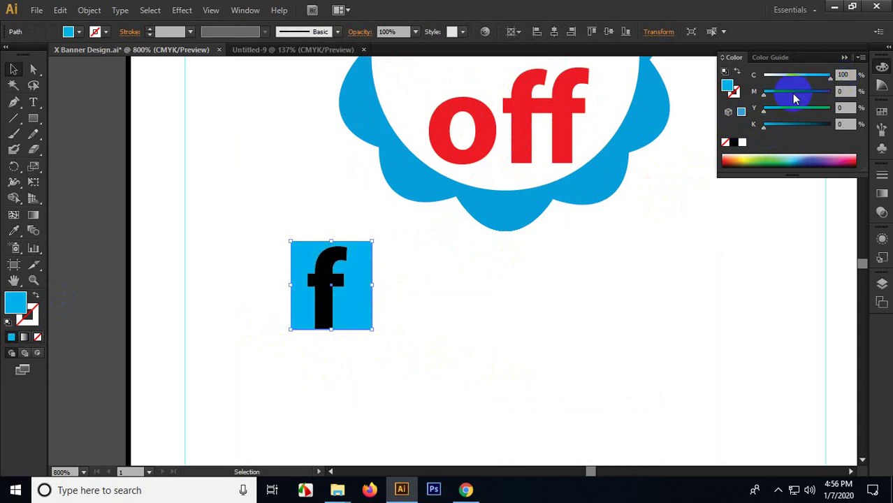
{"action": "left_click_drag", "start_coordinate": [777, 91], "coordinate": [797, 90]}
{"action": "left_click", "coordinate": [478, 342]}
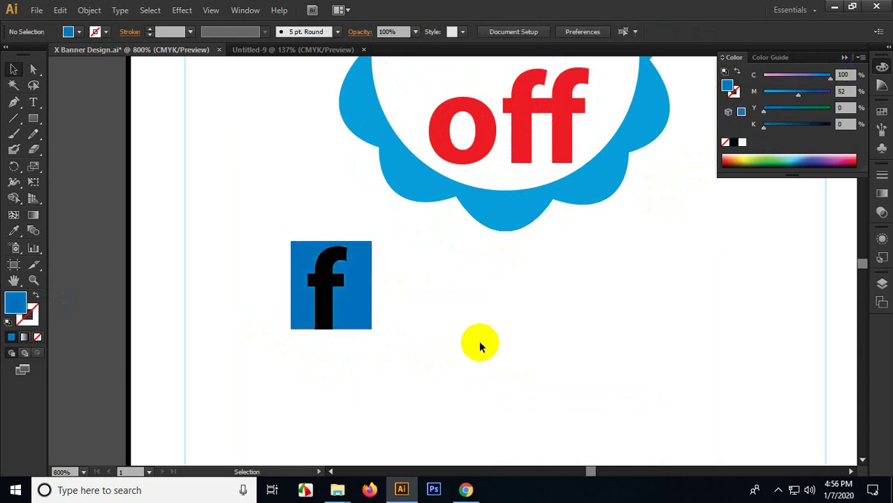
Step: Fill the "f" with white and group it with its blue rectangle
{"action": "left_click", "coordinate": [311, 264]}
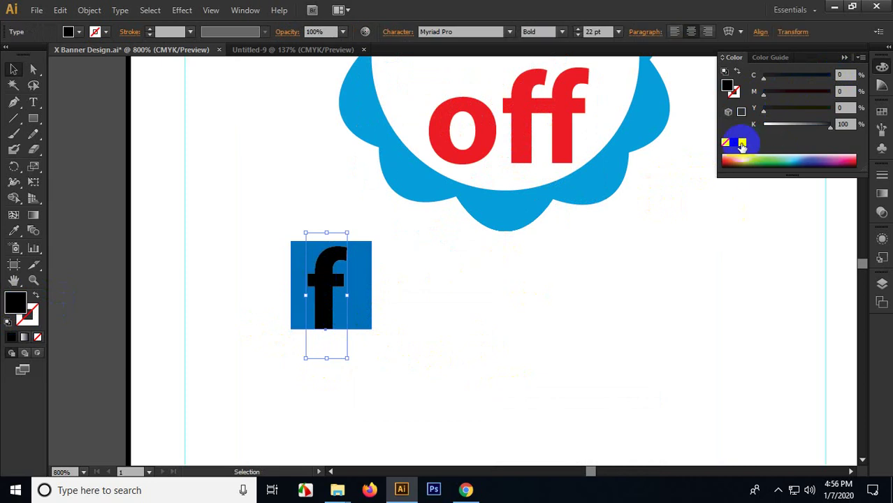
{"action": "left_click", "coordinate": [742, 143]}
{"action": "left_click", "coordinate": [563, 331]}
{"action": "left_click_drag", "start_coordinate": [397, 375], "coordinate": [283, 255]}
{"action": "right_click", "coordinate": [314, 255]}
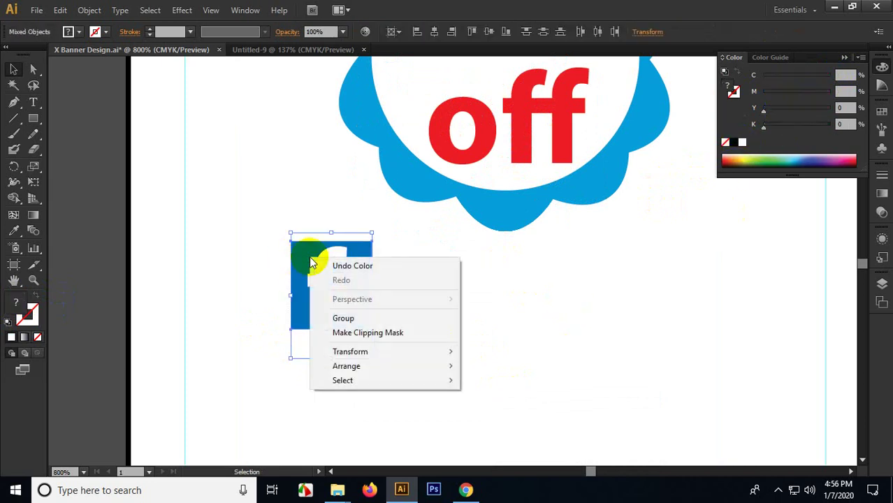
{"action": "left_click", "coordinate": [340, 319]}
{"action": "left_click", "coordinate": [425, 333]}
Step: Scale the grouped Facebook icon down to roughly two thirds, position it lower on the banner, and deselect it
{"action": "scroll", "coordinate": [391, 301], "scroll_direction": "down", "scroll_amount": 1}
{"action": "left_click_drag", "start_coordinate": [351, 267], "coordinate": [337, 358]}
{"action": "left_click", "coordinate": [368, 382]}
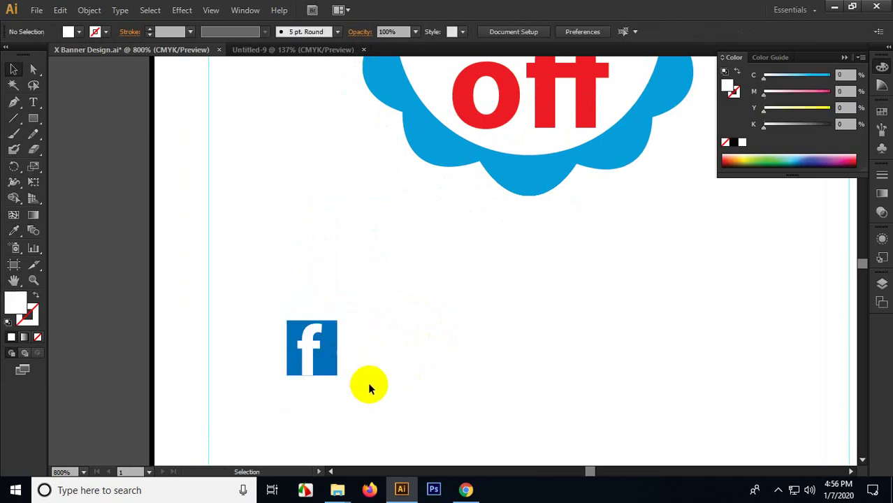
Step: Add the text "/facebook.com" near the Facebook icon
{"action": "left_click", "coordinate": [33, 102]}
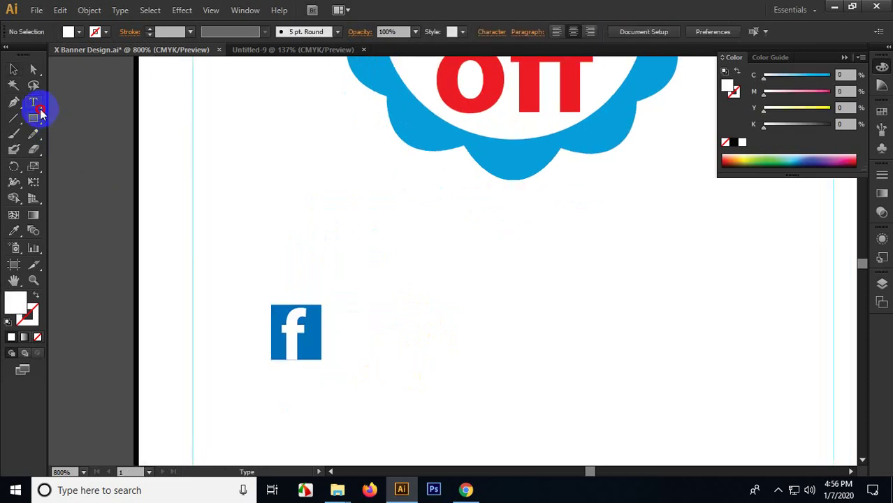
{"action": "left_click", "coordinate": [349, 346]}
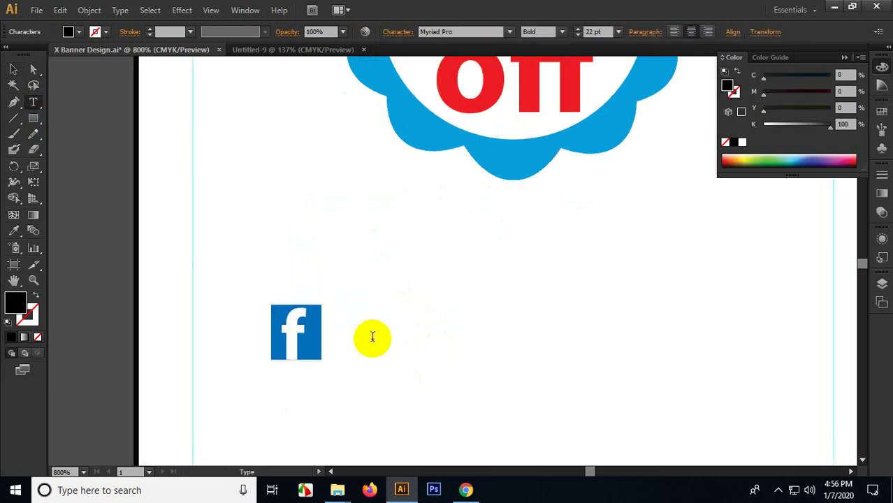
{"action": "type", "text": "/f"}
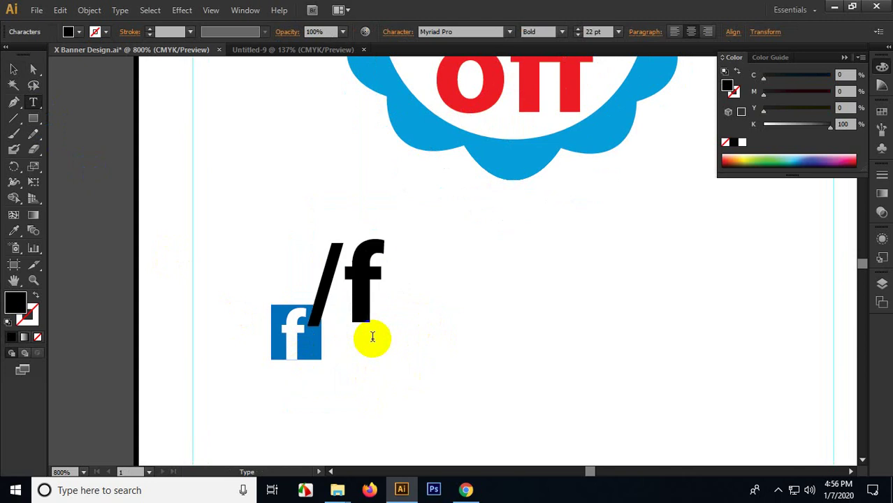
{"action": "type", "text": "acebook"}
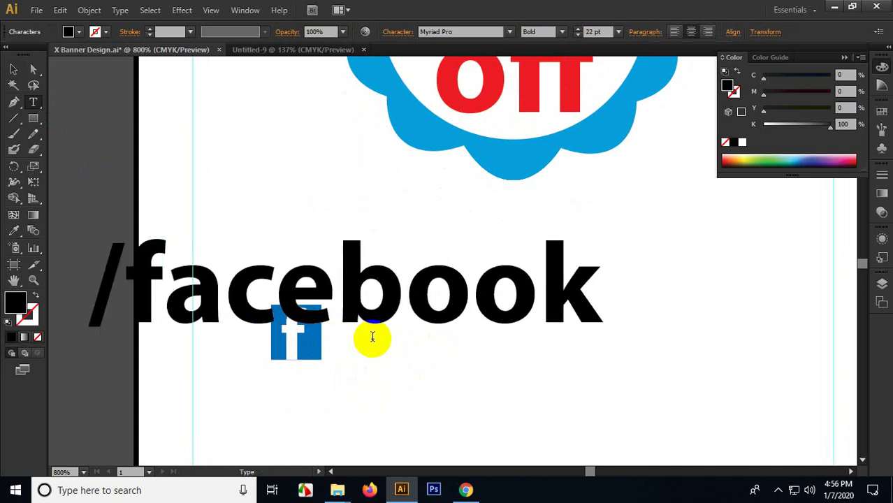
{"action": "type", "text": ".com"}
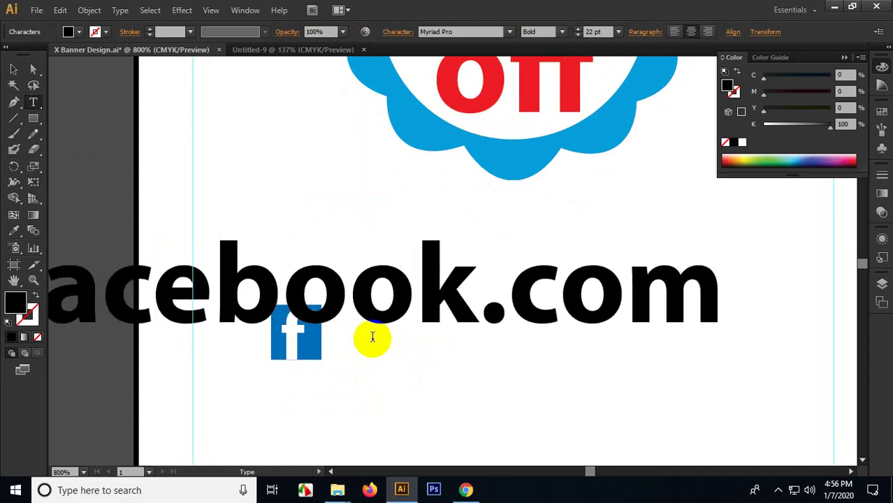
{"action": "key", "text": "Escape"}
{"action": "key", "text": "ctrl+minus"}
{"action": "key", "text": "ctrl+minus"}
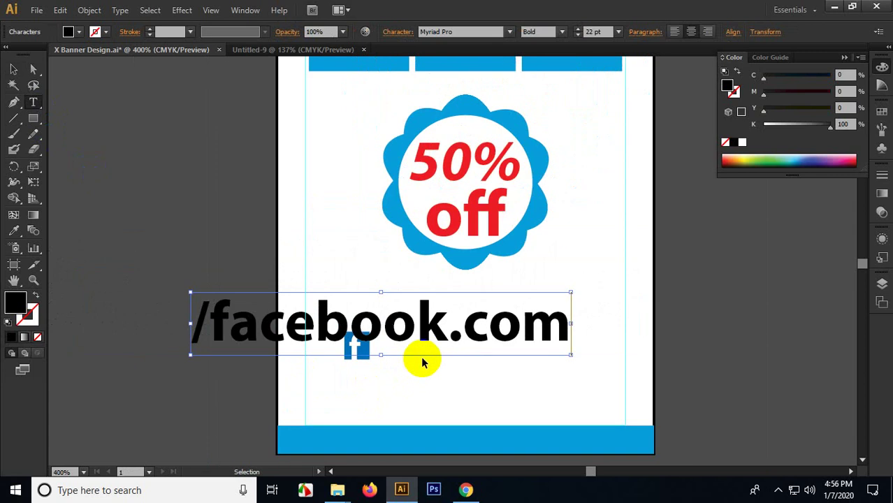
{"action": "left_click", "coordinate": [14, 69]}
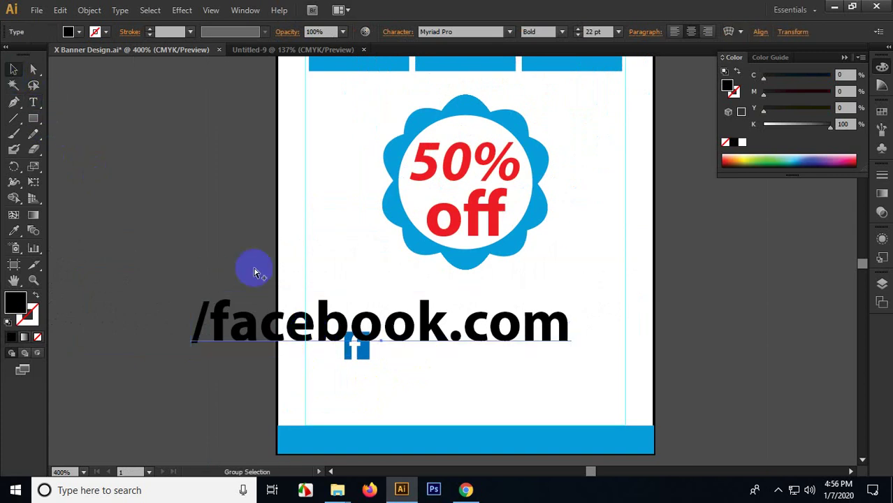
Step: Scale the "/facebook.com" text down to 9.79 pt and place it just right of the Facebook icon
{"action": "scroll", "coordinate": [270, 283], "scroll_direction": "up", "scroll_amount": 1}
{"action": "left_click", "coordinate": [229, 306]}
{"action": "left_click_drag", "start_coordinate": [208, 318], "coordinate": [493, 354]}
{"action": "left_click_drag", "start_coordinate": [582, 385], "coordinate": [364, 339]}
{"action": "left_click_drag", "start_coordinate": [781, 339], "coordinate": [470, 343]}
{"action": "scroll", "coordinate": [260, 339], "scroll_direction": "up", "scroll_amount": 2}
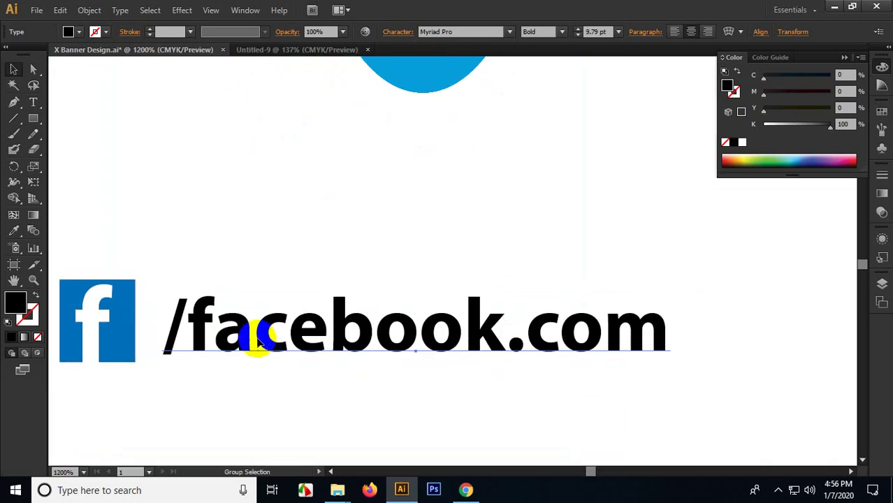
{"action": "double_click", "coordinate": [185, 327]}
{"action": "key", "text": "ctrl+a"}
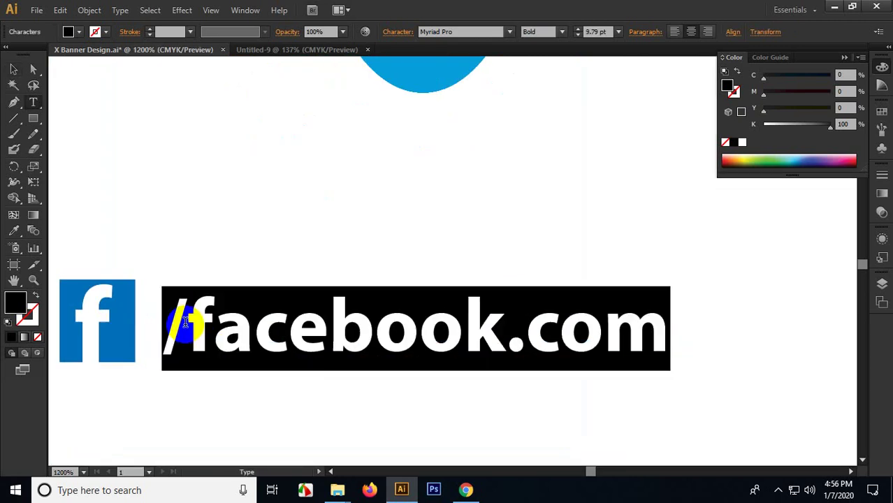
{"action": "left_click", "coordinate": [159, 320]}
{"action": "left_click", "coordinate": [14, 68]}
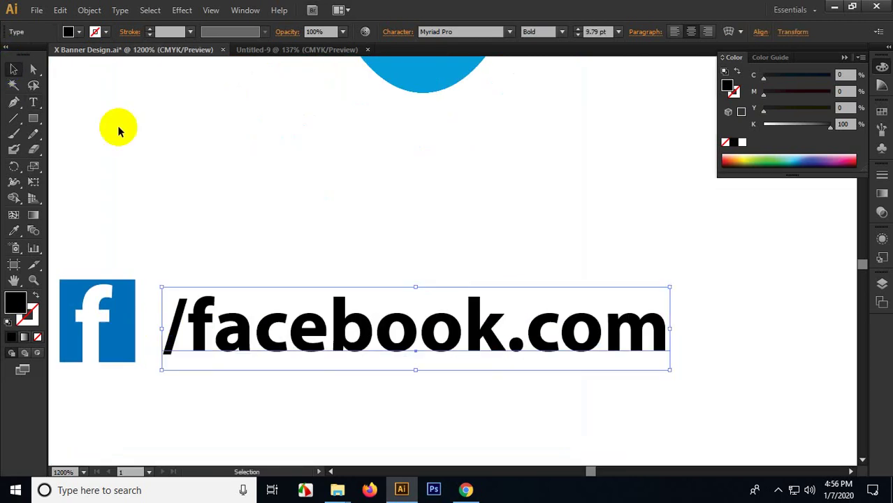
{"action": "left_click", "coordinate": [258, 204]}
Step: Move the Facebook icon and its text up closer to the badge, and stack two copies of the line beneath it
{"action": "scroll", "coordinate": [258, 204], "scroll_direction": "down", "scroll_amount": 2}
{"action": "scroll", "coordinate": [258, 204], "scroll_direction": "down", "scroll_amount": 2}
{"action": "left_click", "coordinate": [295, 239]}
{"action": "left_click_drag", "start_coordinate": [295, 239], "coordinate": [311, 209]}
{"action": "left_click_drag", "start_coordinate": [311, 209], "coordinate": [318, 253]}
{"action": "left_click_drag", "start_coordinate": [319, 253], "coordinate": [310, 291]}
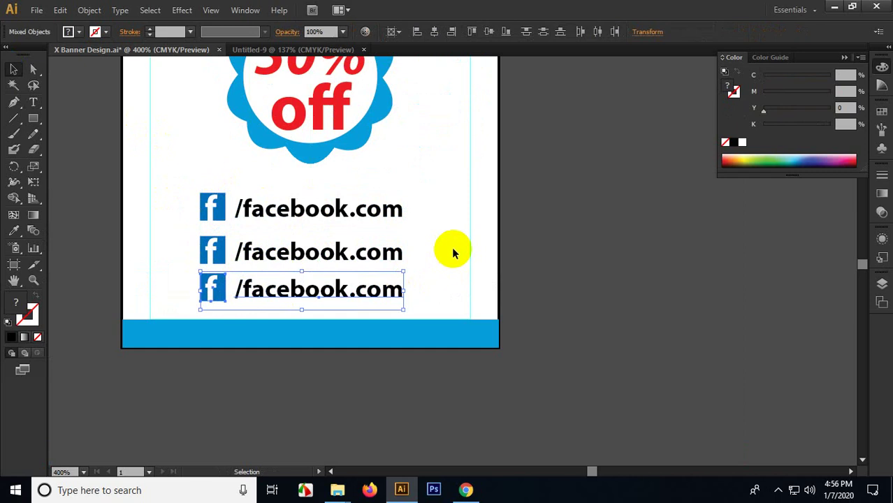
{"action": "left_click", "coordinate": [453, 251]}
Step: Save the banner document and review the entire design
{"action": "scroll", "coordinate": [442, 313], "scroll_direction": "down", "scroll_amount": 2}
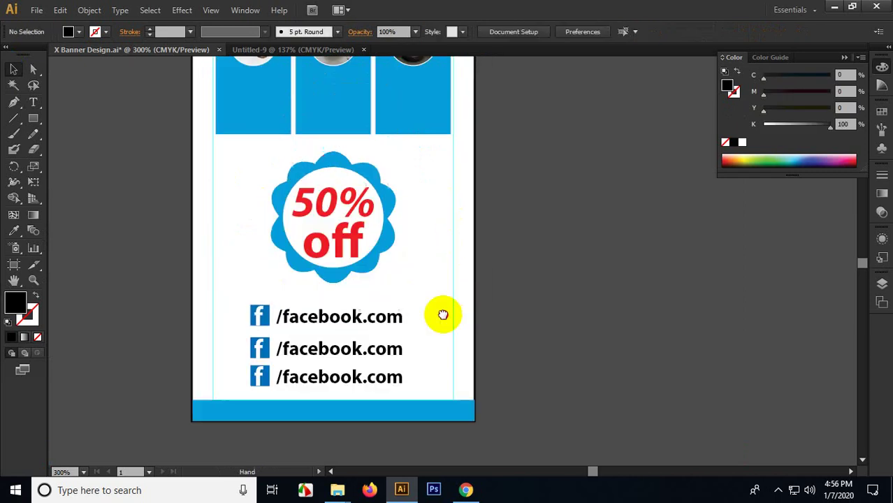
{"action": "scroll", "coordinate": [424, 323], "scroll_direction": "up", "scroll_amount": 5}
{"action": "scroll", "coordinate": [518, 329], "scroll_direction": "down", "scroll_amount": 3}
{"action": "scroll", "coordinate": [518, 299], "scroll_direction": "up", "scroll_amount": 2}
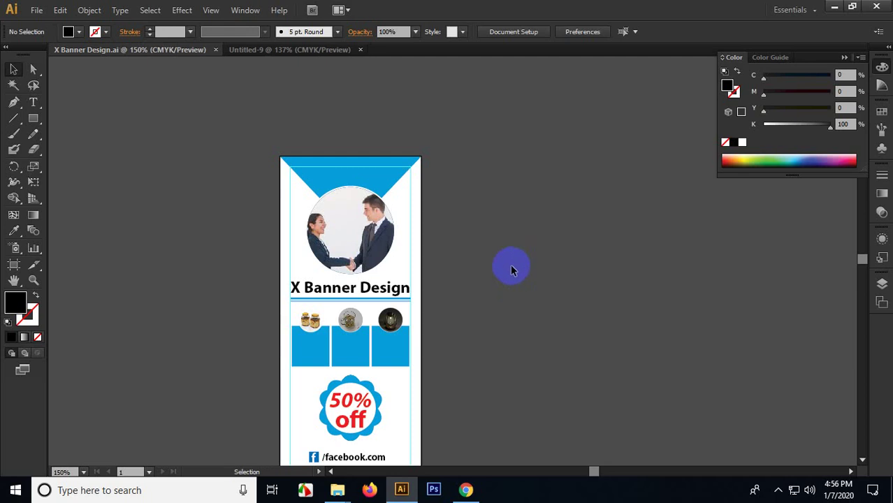
{"action": "scroll", "coordinate": [489, 277], "scroll_direction": "down", "scroll_amount": 1}
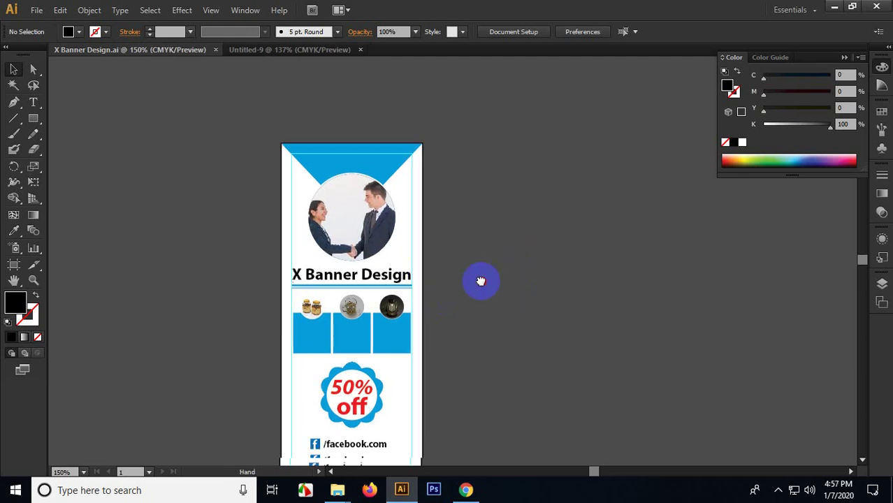
{"action": "left_click_drag", "start_coordinate": [481, 281], "coordinate": [491, 243]}
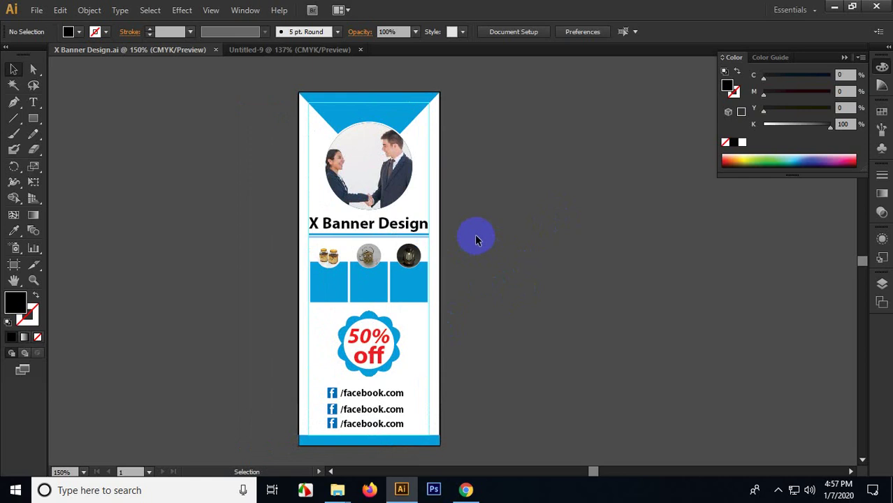